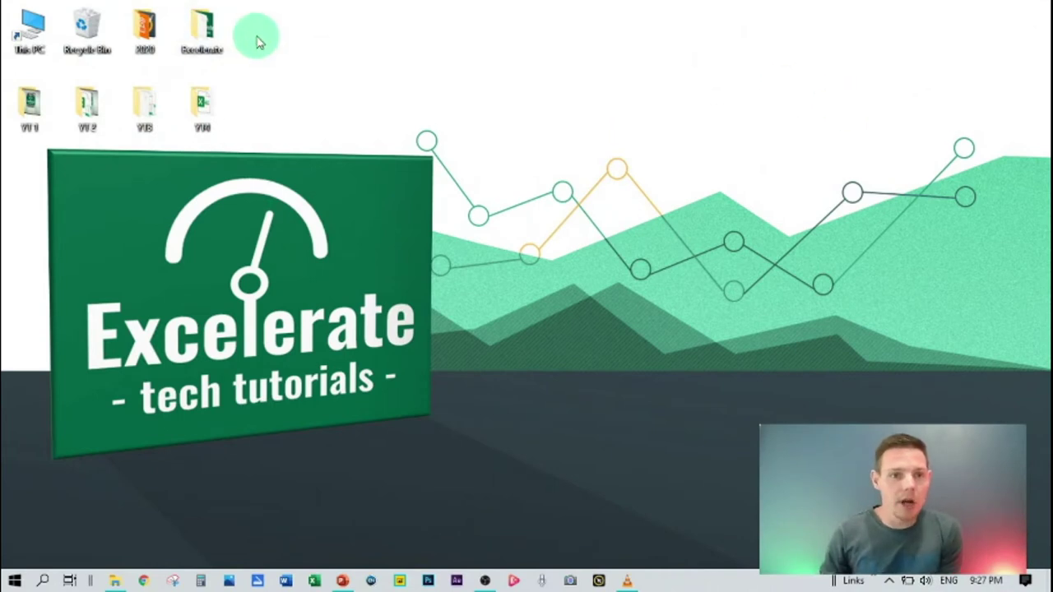
Create a new Excel worksheet on the desktop named Waterfall and open it.
right_click(260, 40)
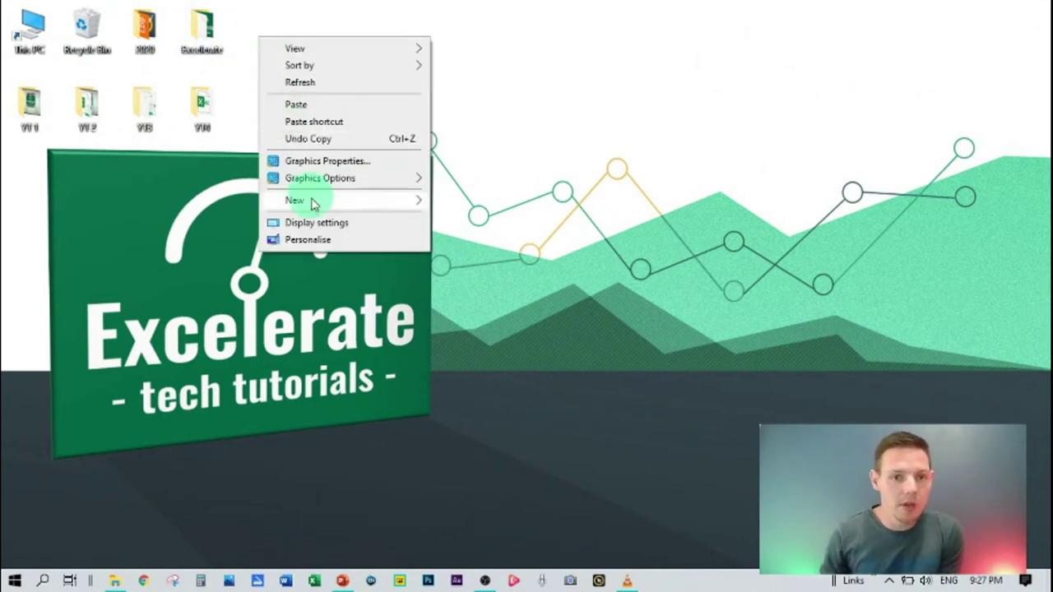
mouse_move(315, 208)
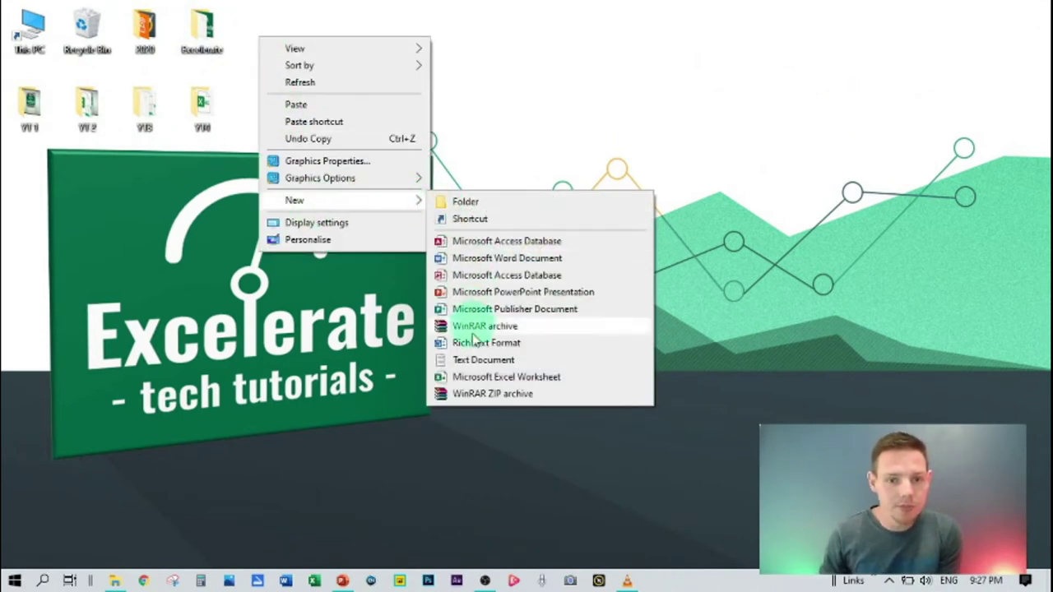
click(480, 377)
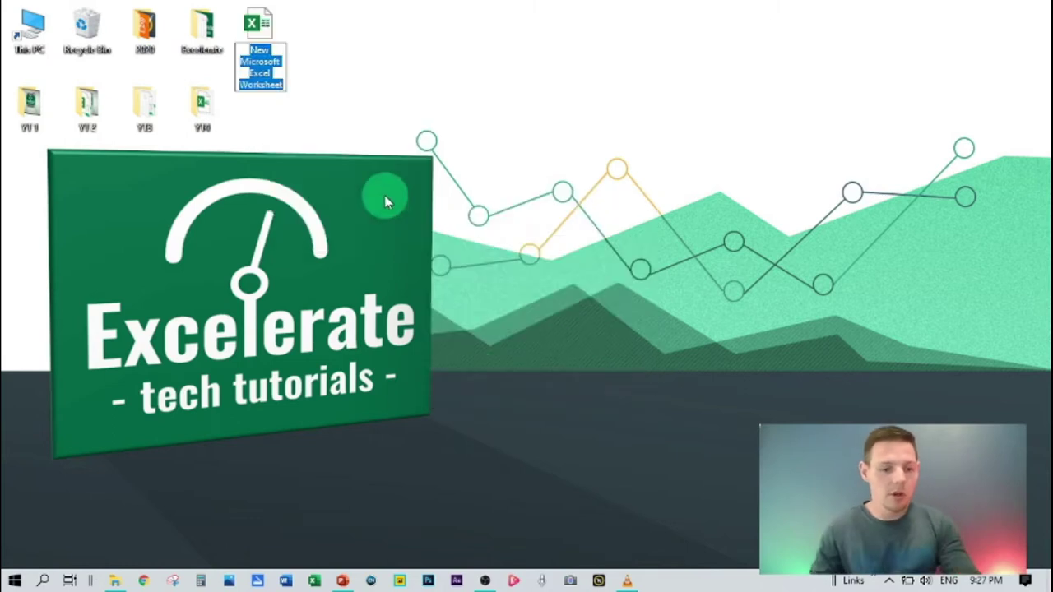
text(Waterf)
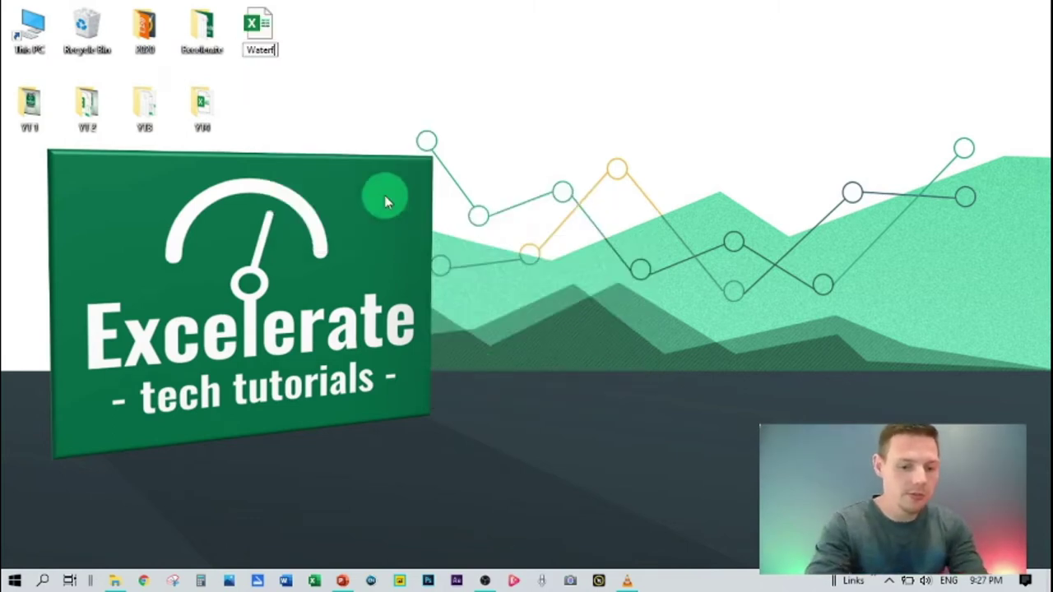
text(all)
click(246, 110)
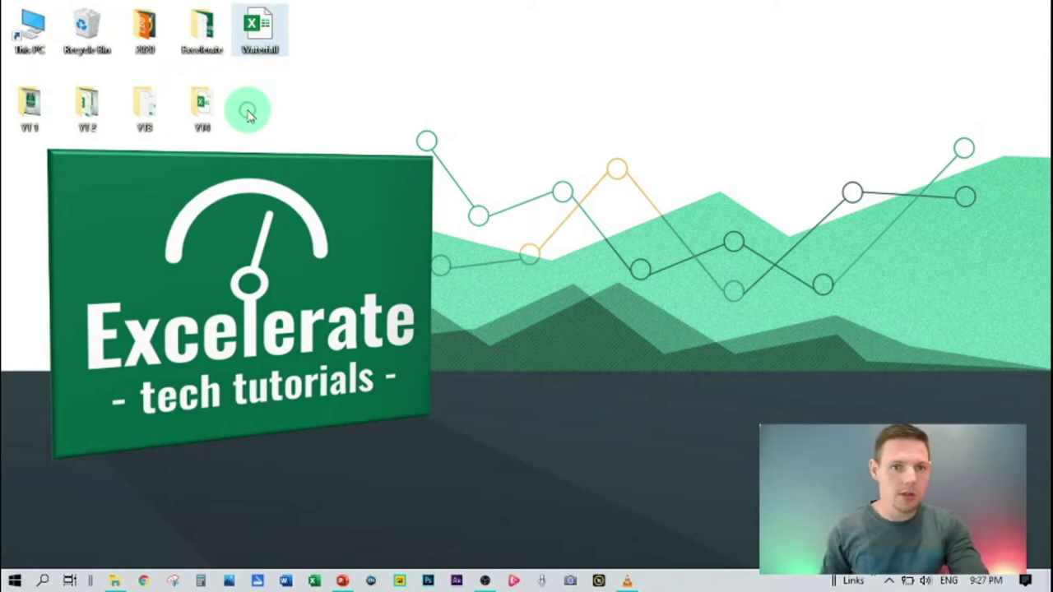
double_click(258, 50)
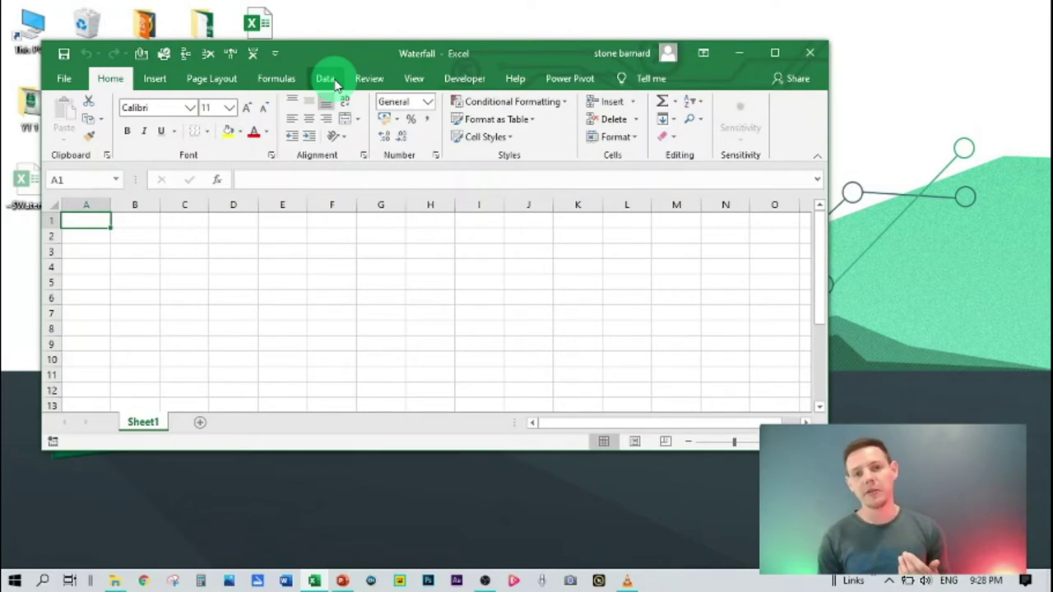
Maximize the Excel window so the Waterfall workbook fills the screen.
click(777, 53)
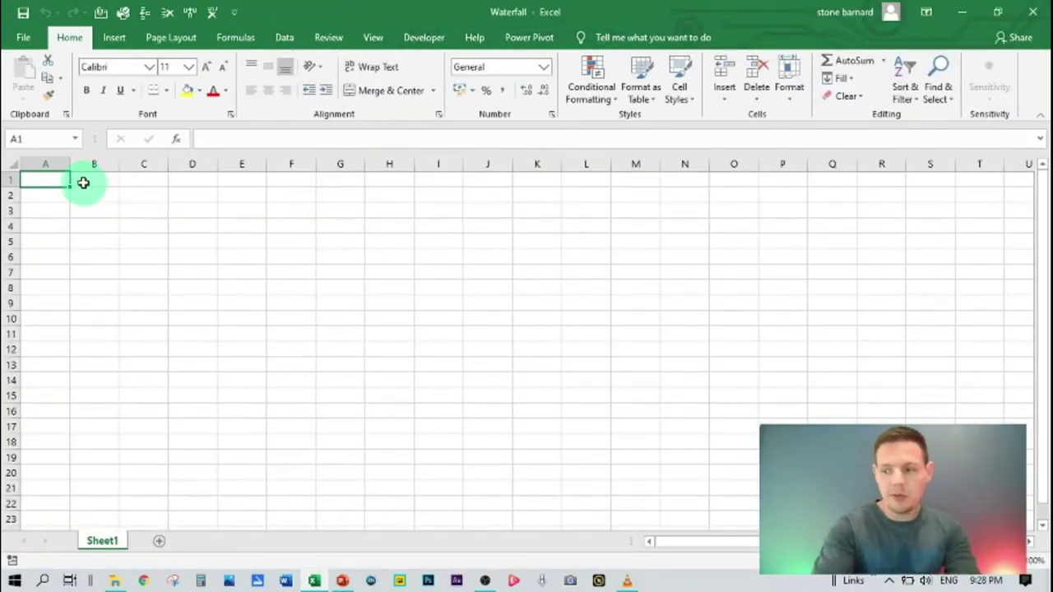
Enter 'Old-school waterfall table' in A1 and auto-fit column A to that title.
text(Old-)
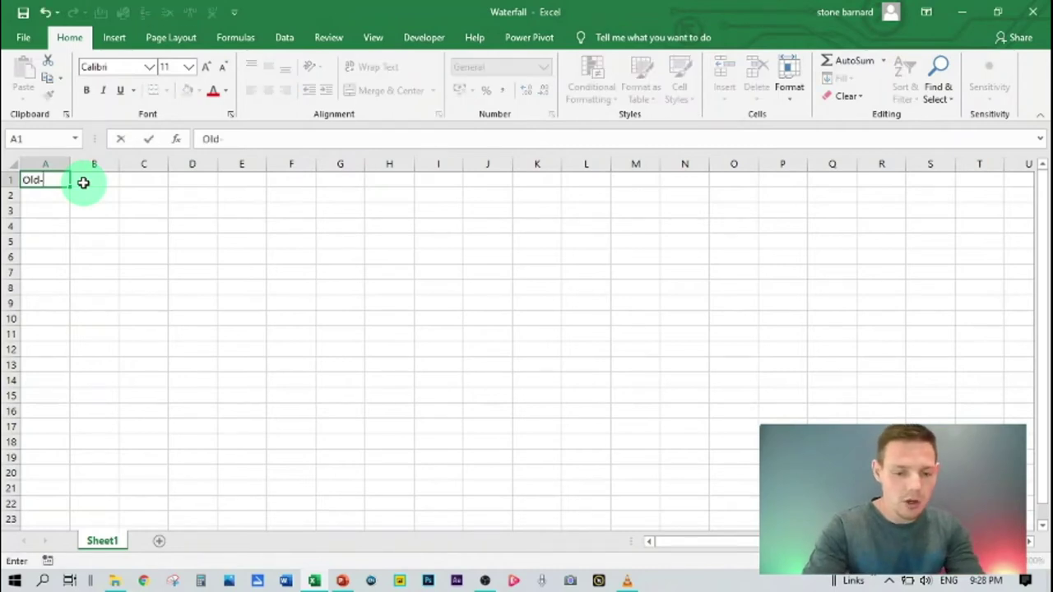
text(school)
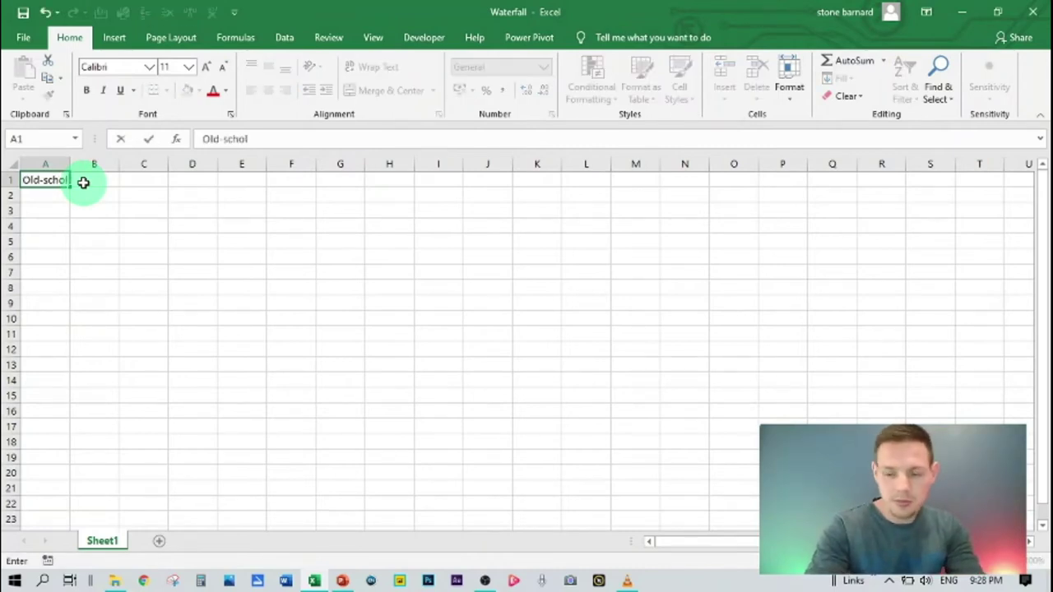
text( w)
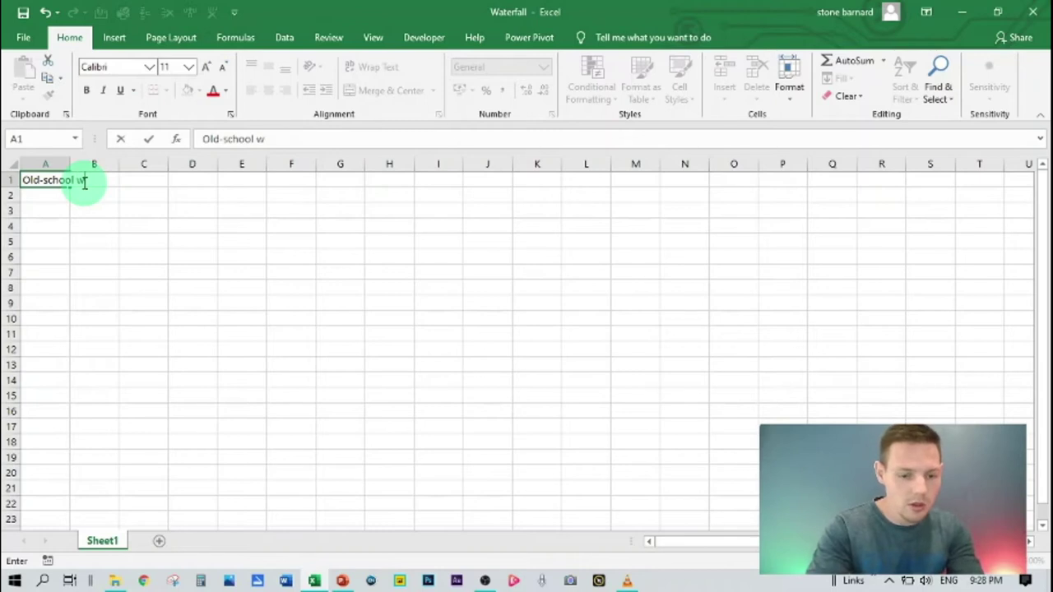
text(aterfall)
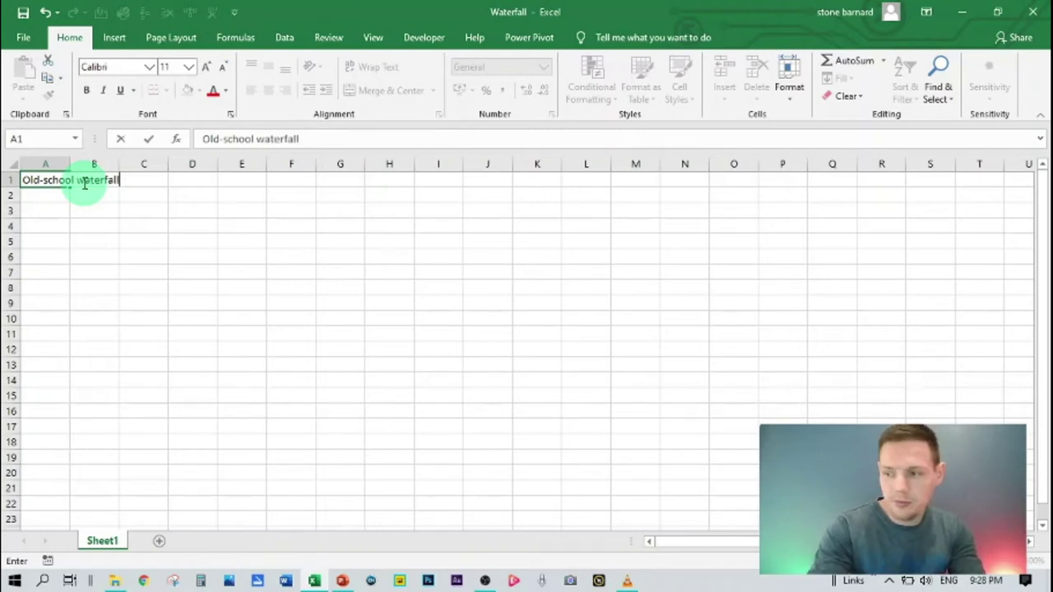
text( table)
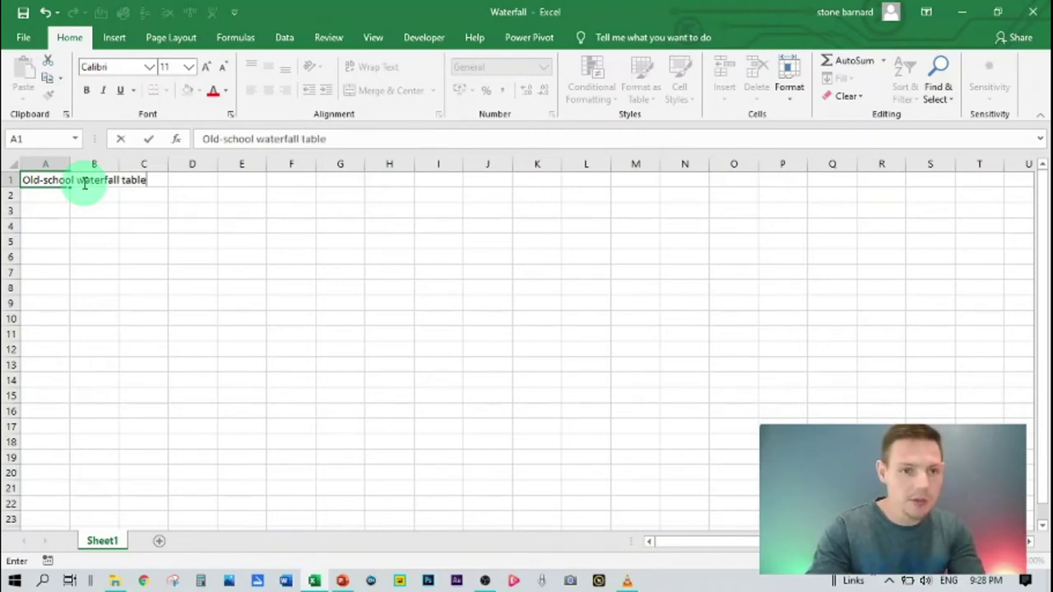
key(Return)
click(94, 228)
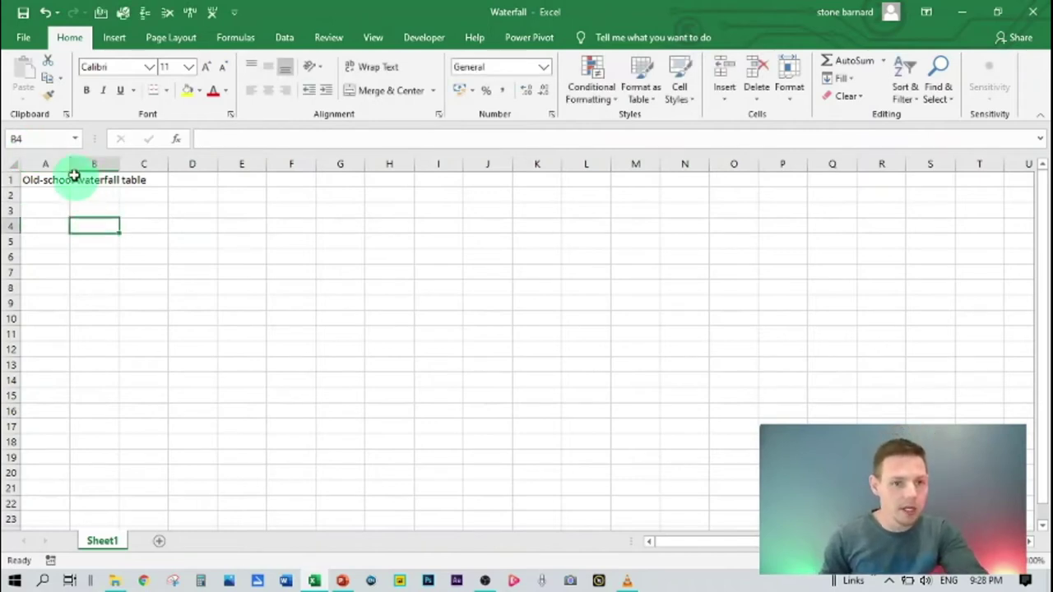
double_click(71, 164)
click(82, 195)
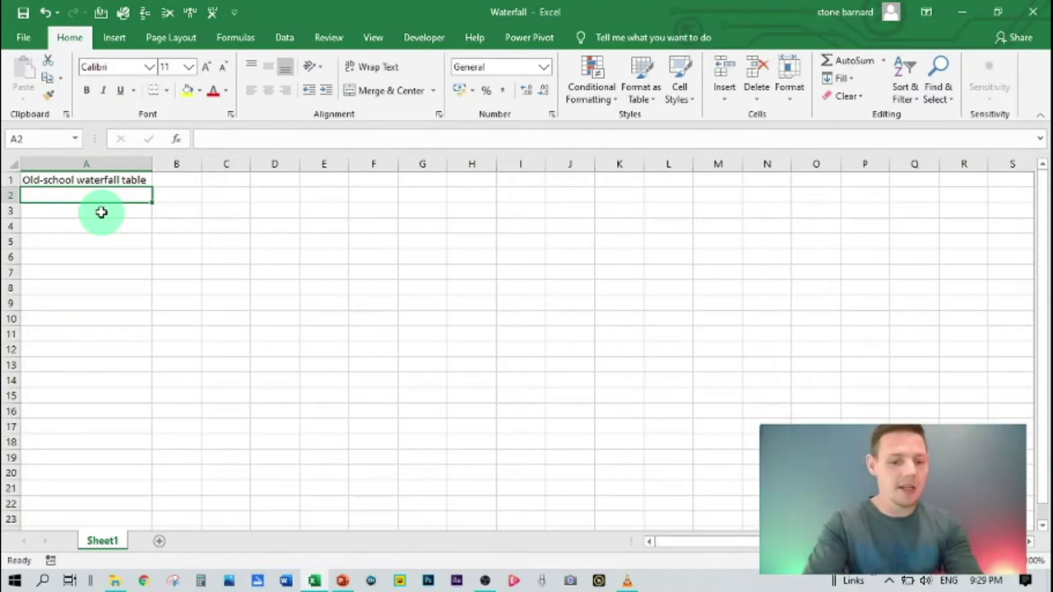
Enter Bank account, Amounts in $ and Opening balance in A2 to A4.
text(Barn)
key(BackSpace)
key(BackSpace)
text(nk)
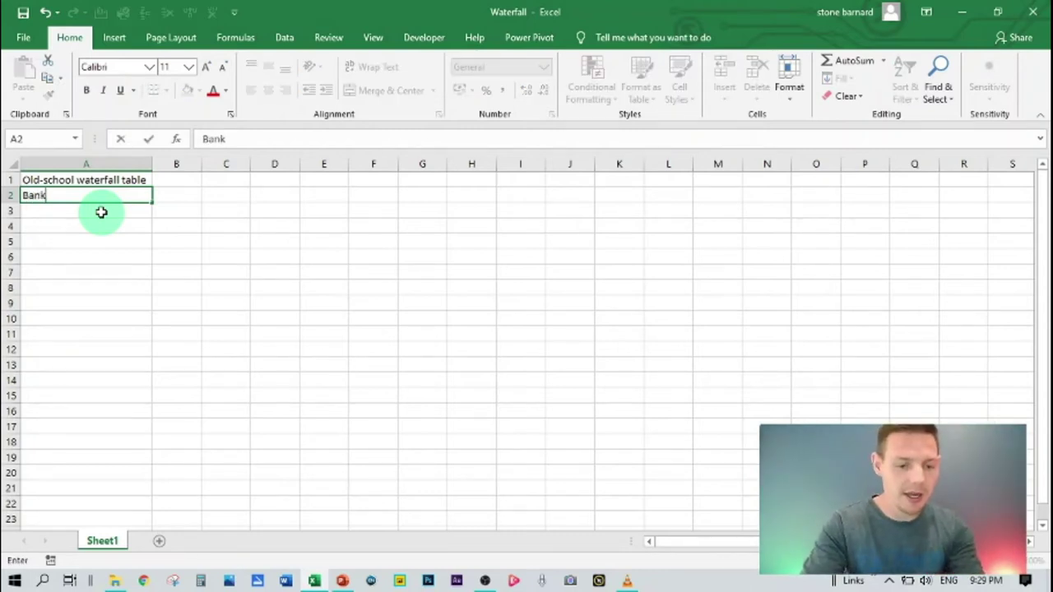
text( account)
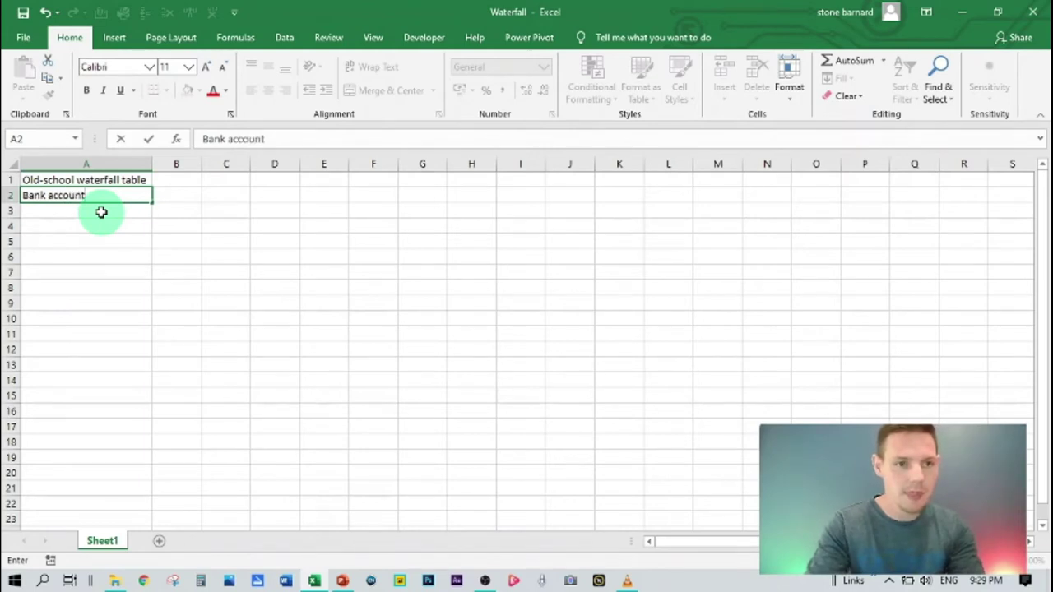
key(Return)
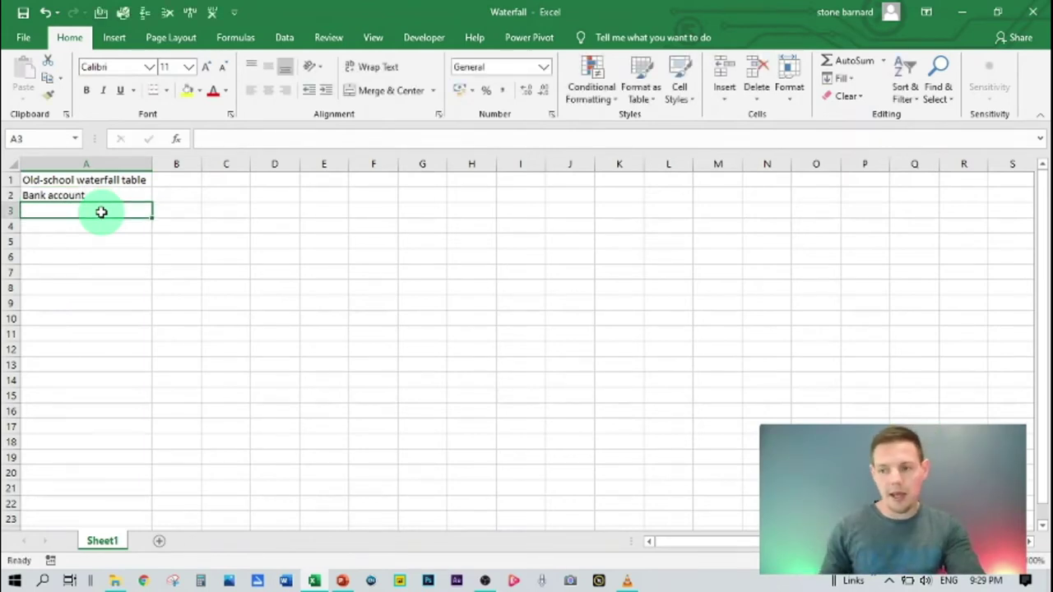
text(A)
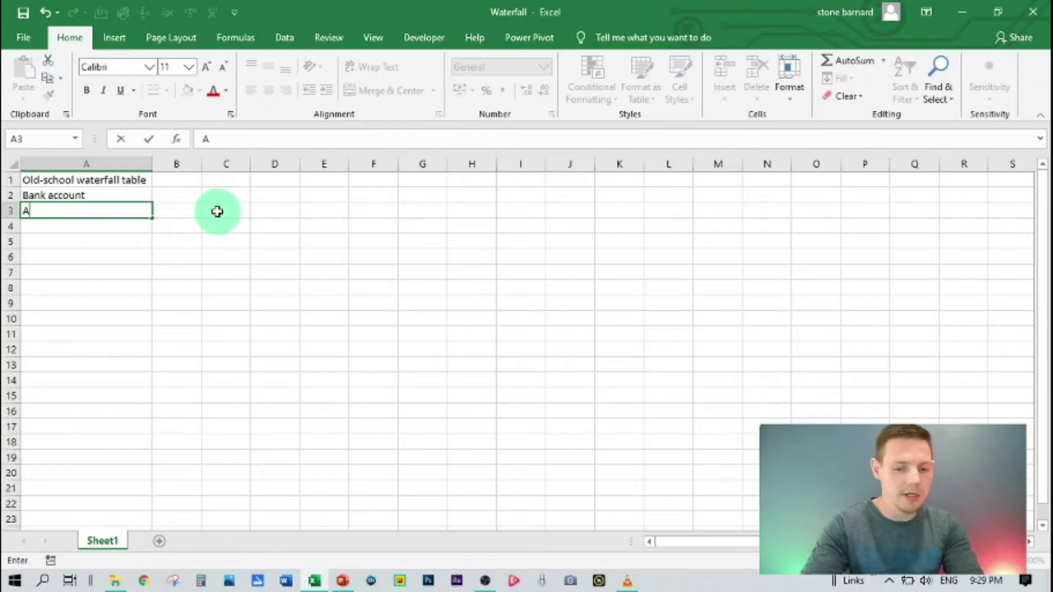
text(mounts i)
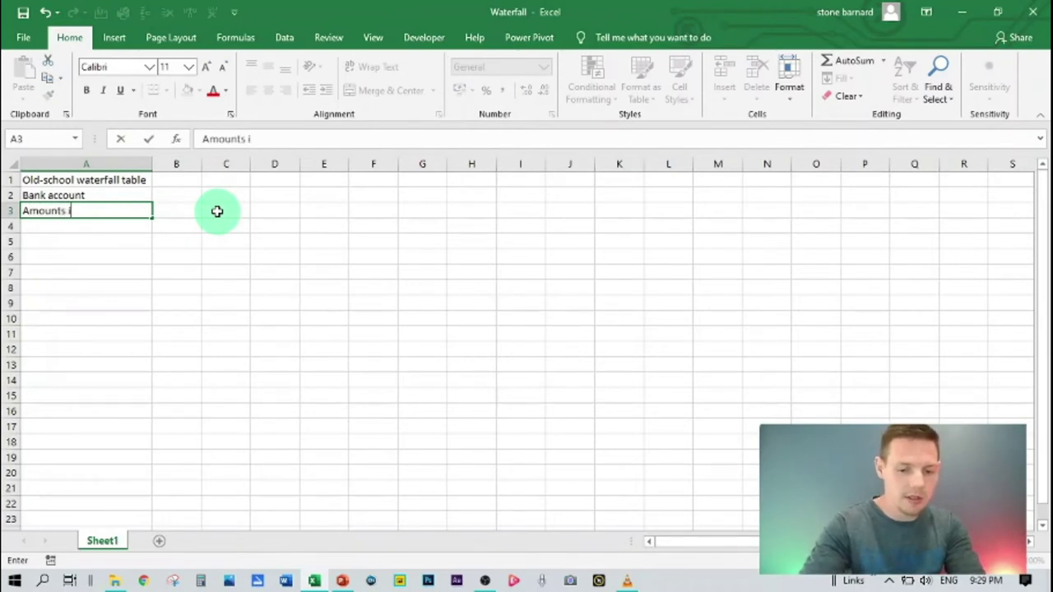
text(n $)
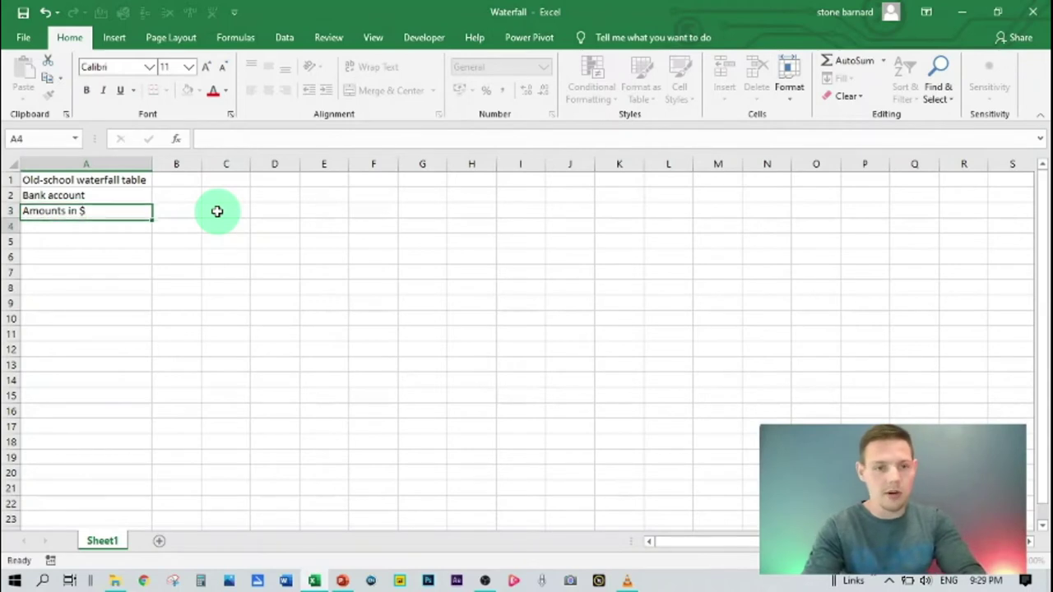
key(Return)
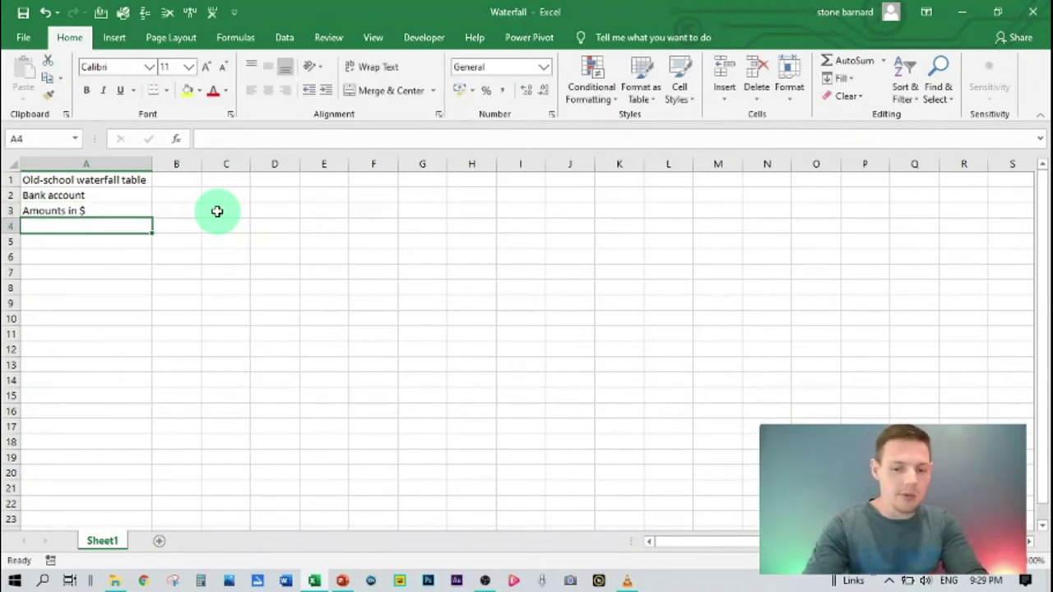
text(Open)
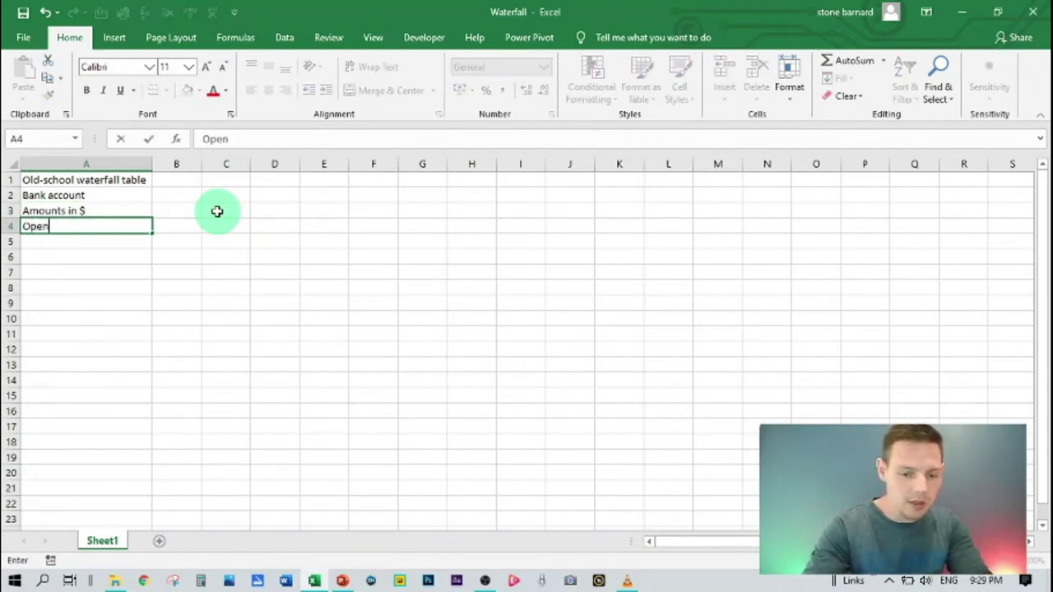
text(ing balance)
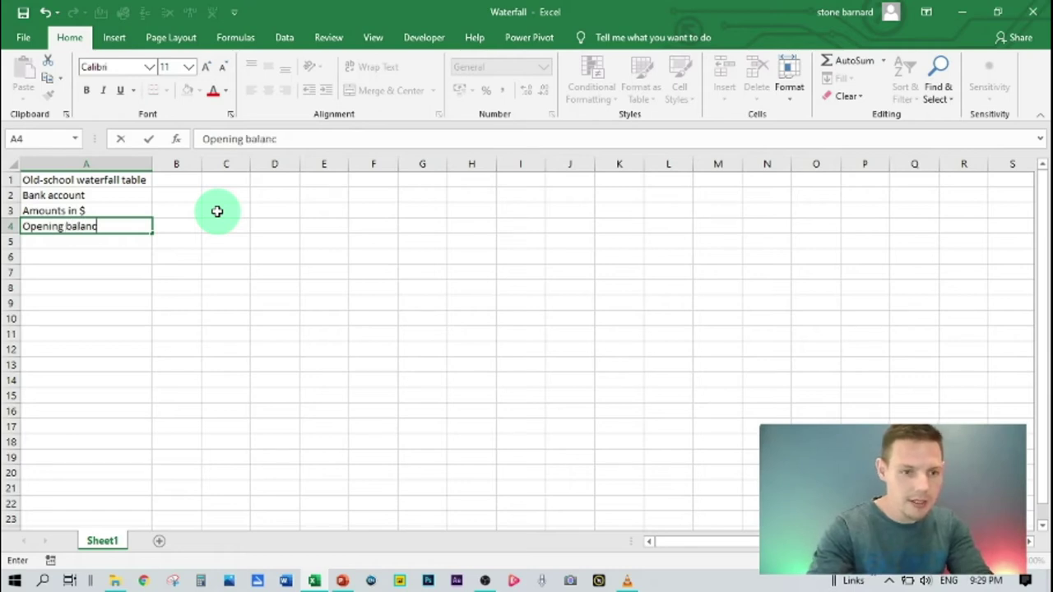
key(Return)
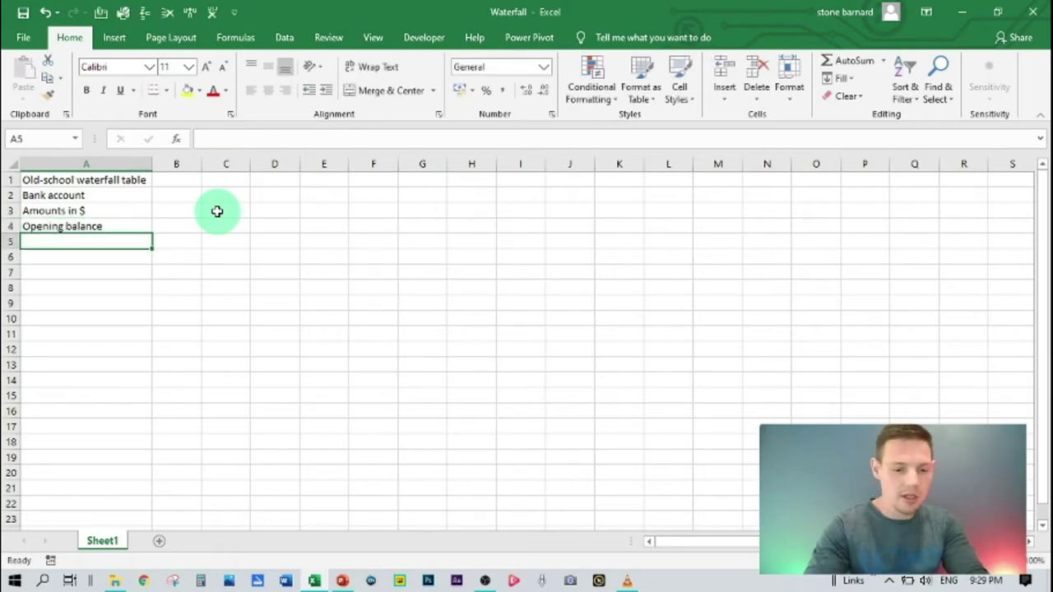
Enter Salary, Rental income and Total income in A5 to A7.
text(S)
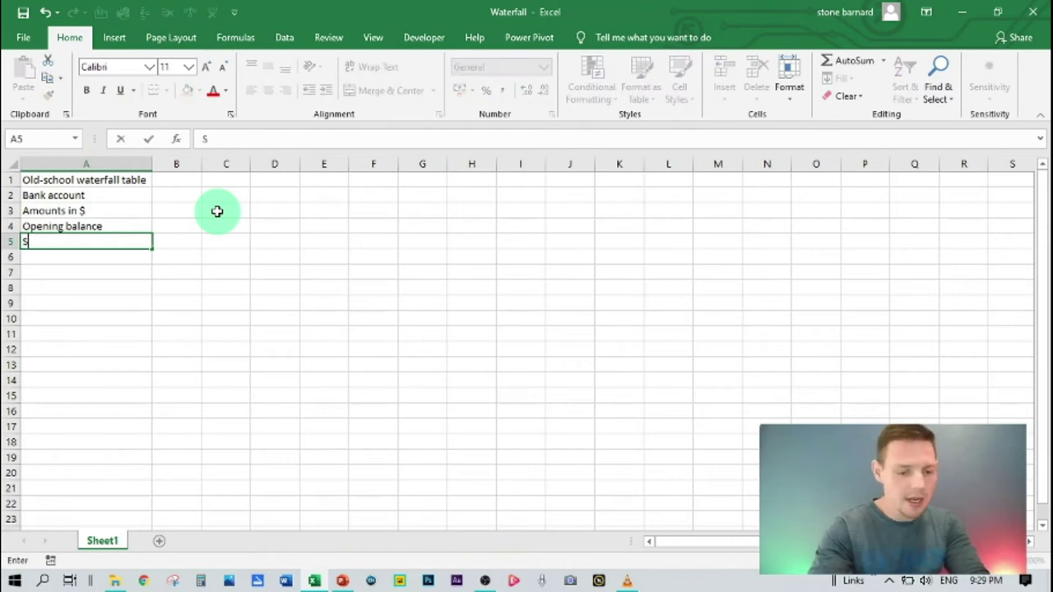
text(alary)
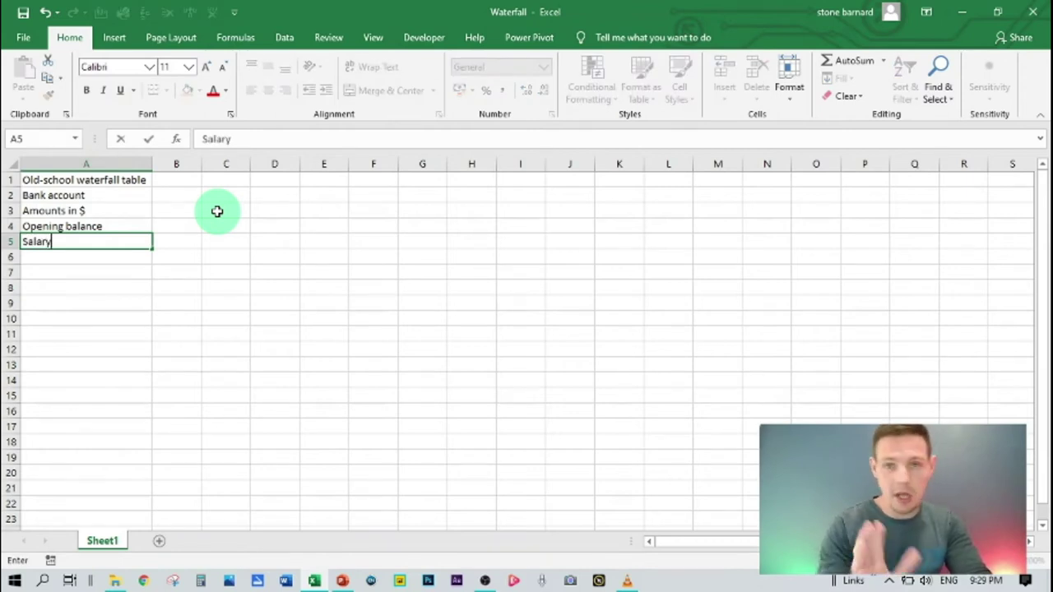
key(Return)
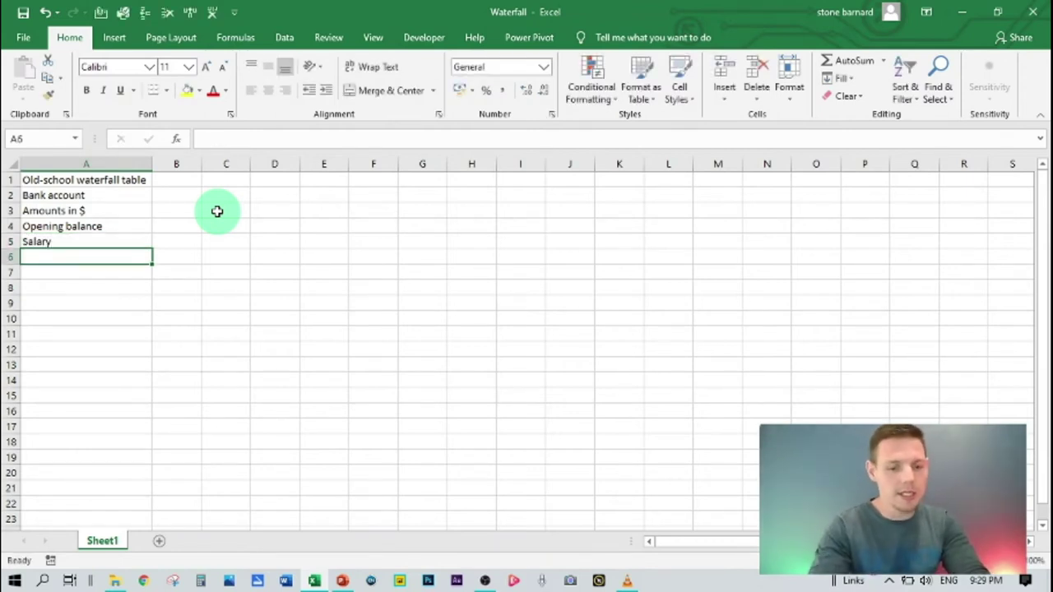
text(Rental )
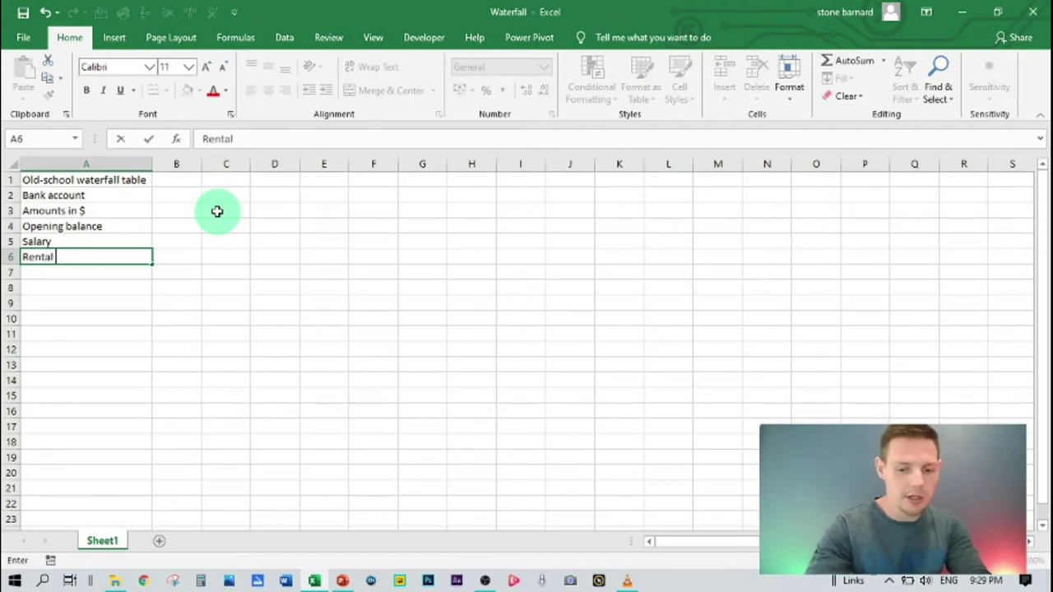
text(income)
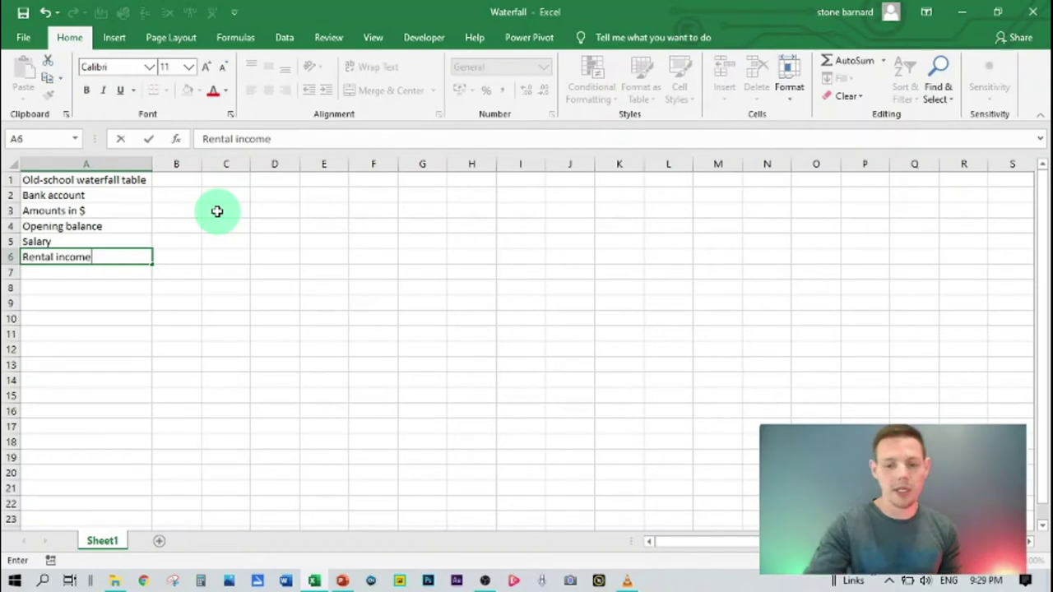
key(Return)
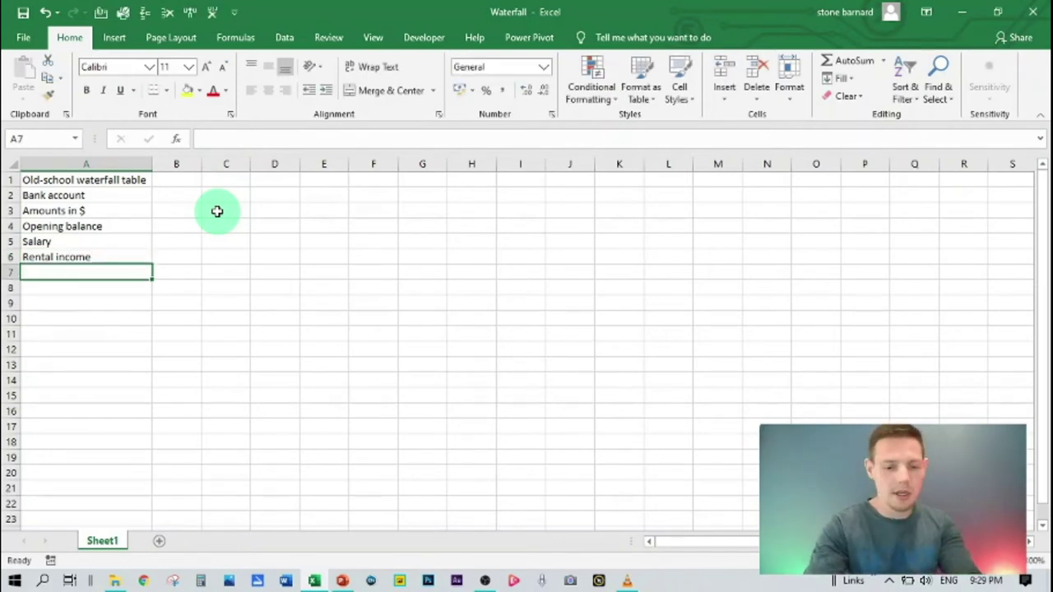
text(Total income)
key(Tab)
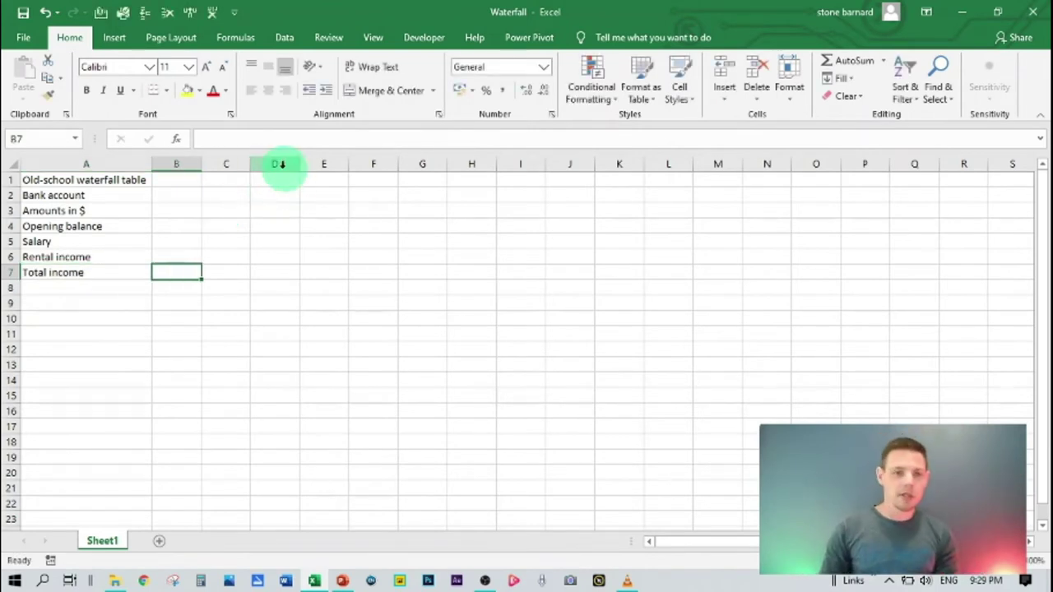
Add the column headings Totals in B3 and Blank in C3.
click(183, 195)
click(183, 212)
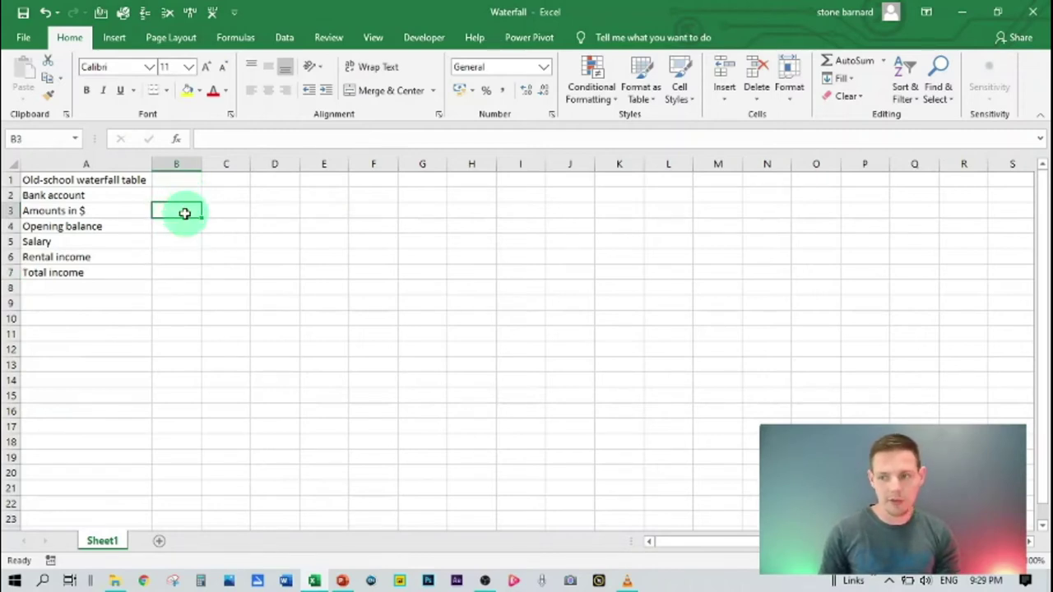
text(Totals)
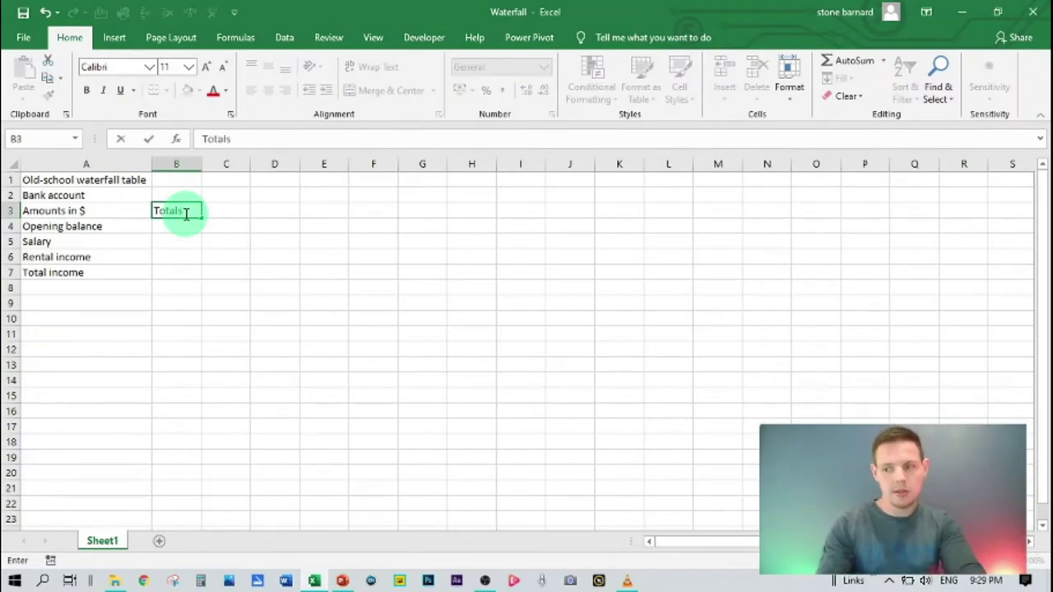
key(Tab)
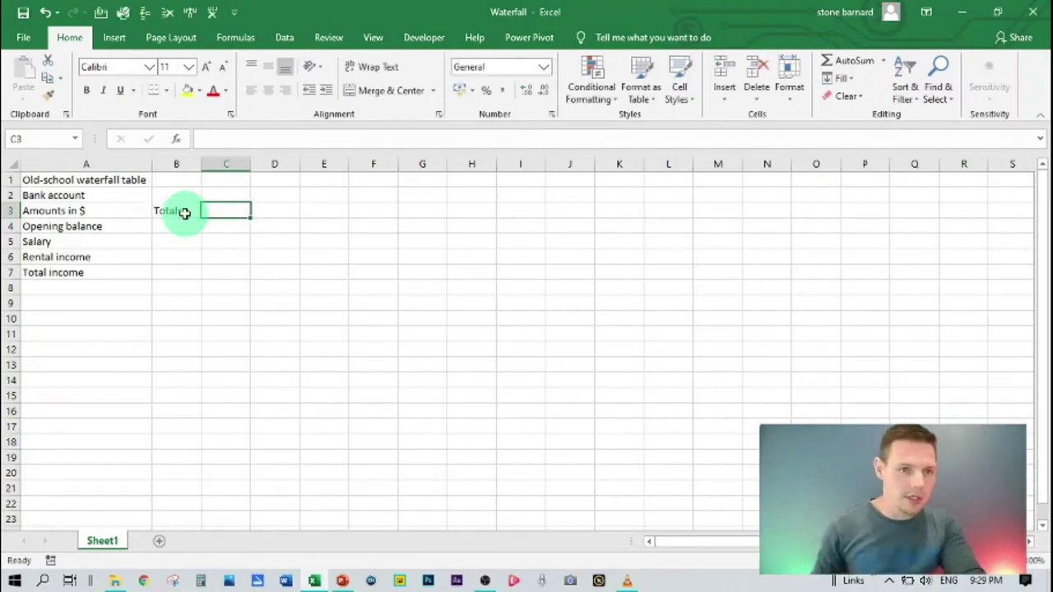
text(Blank)
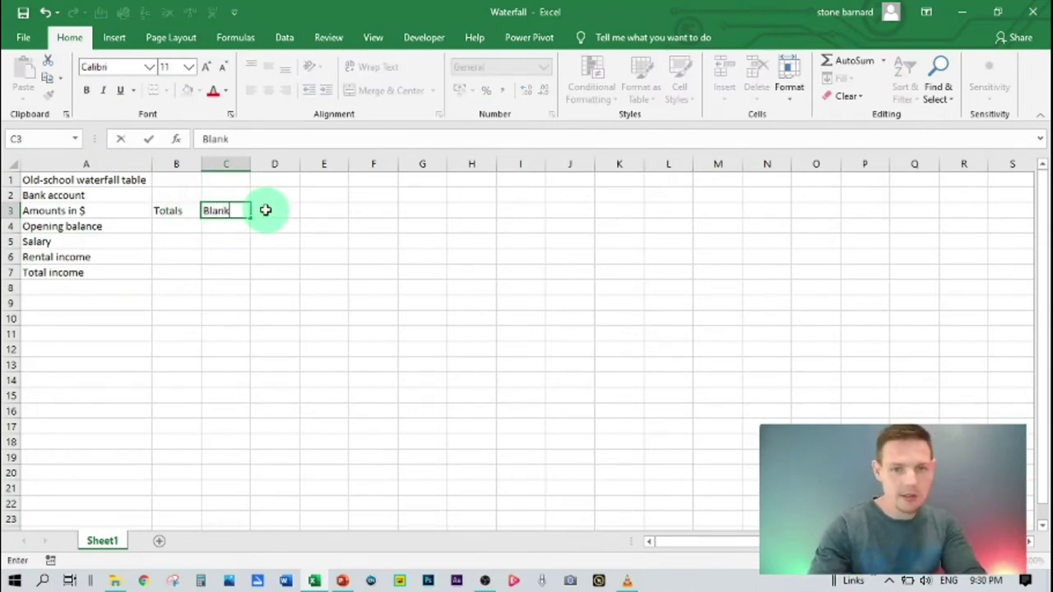
click(266, 210)
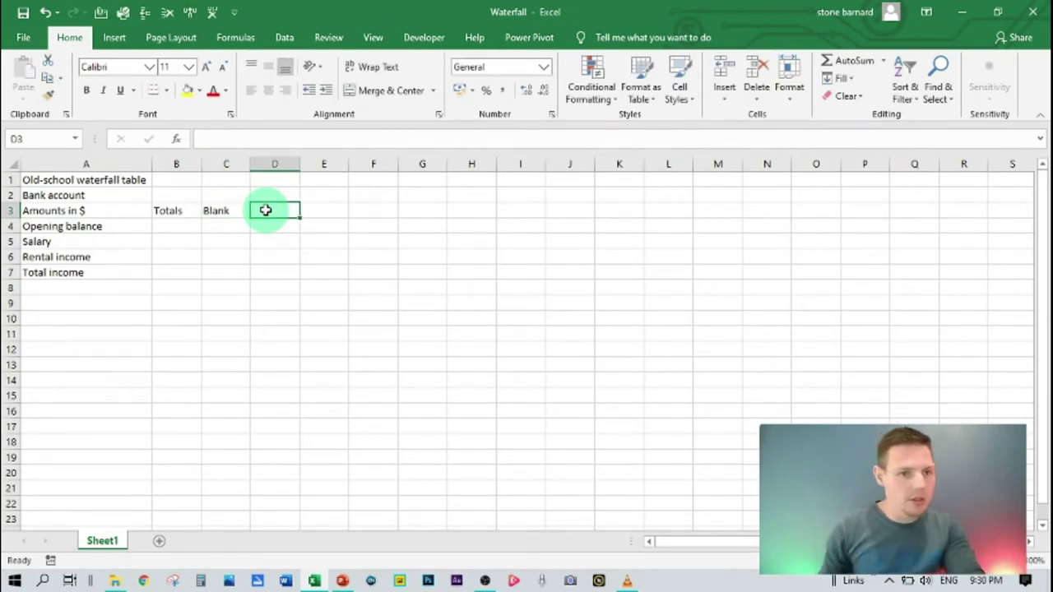
click(109, 225)
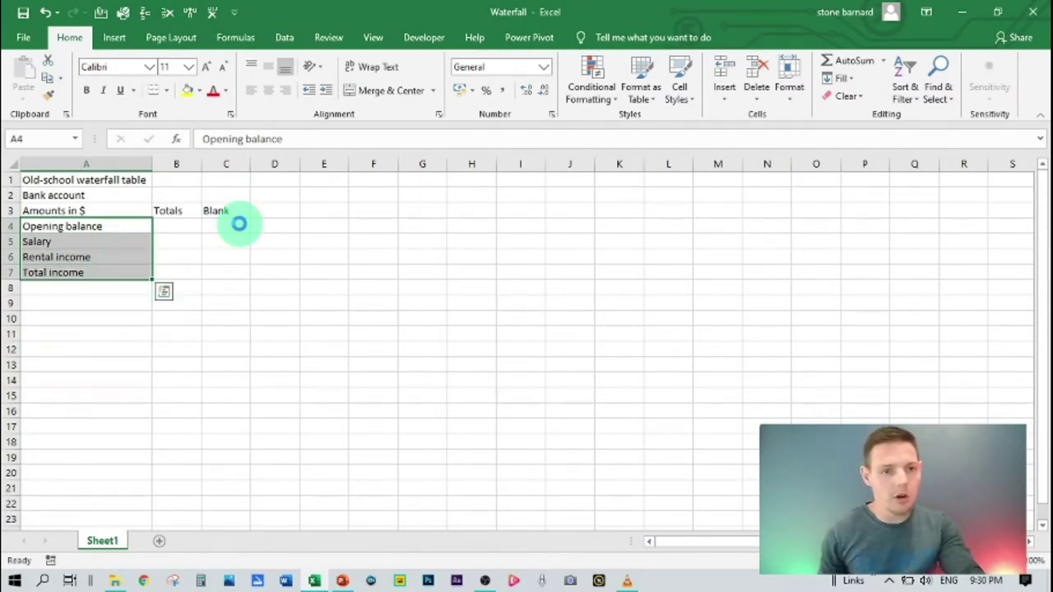
Copy the labels A4:A7 and paste them transposed across row 3 starting at D3.
key(ctrl+c)
click(273, 210)
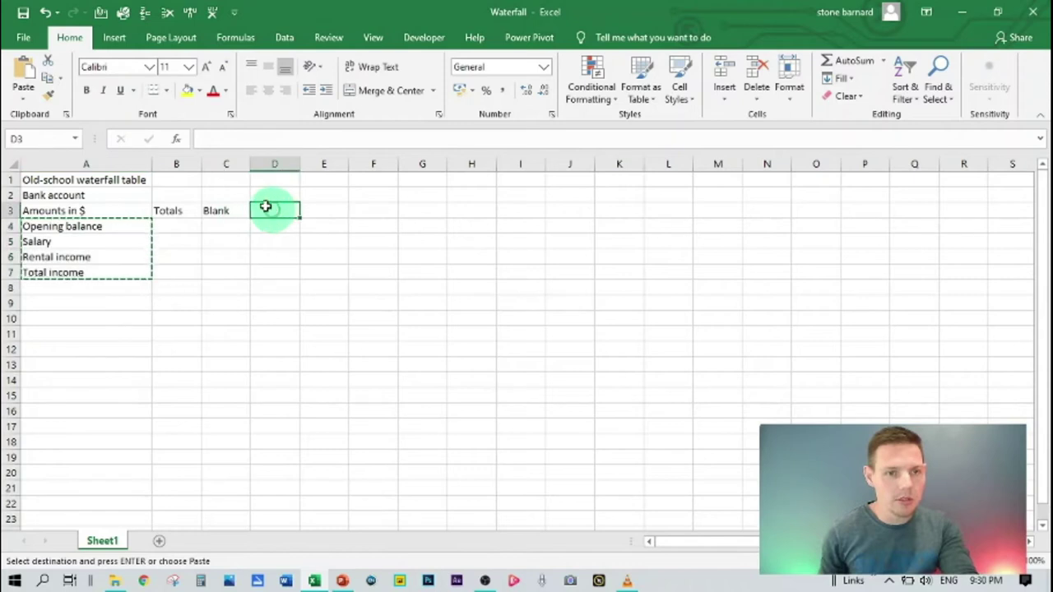
click(29, 97)
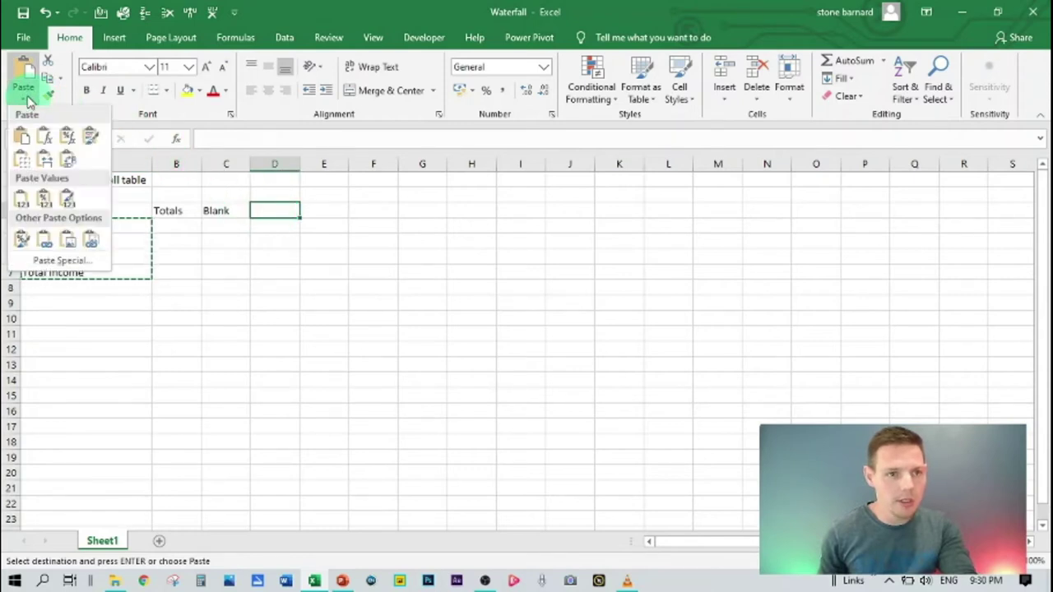
click(68, 164)
Auto-fit columns D:G so the Opening balance to Total income headings show fully.
drag(260, 155, 422, 164)
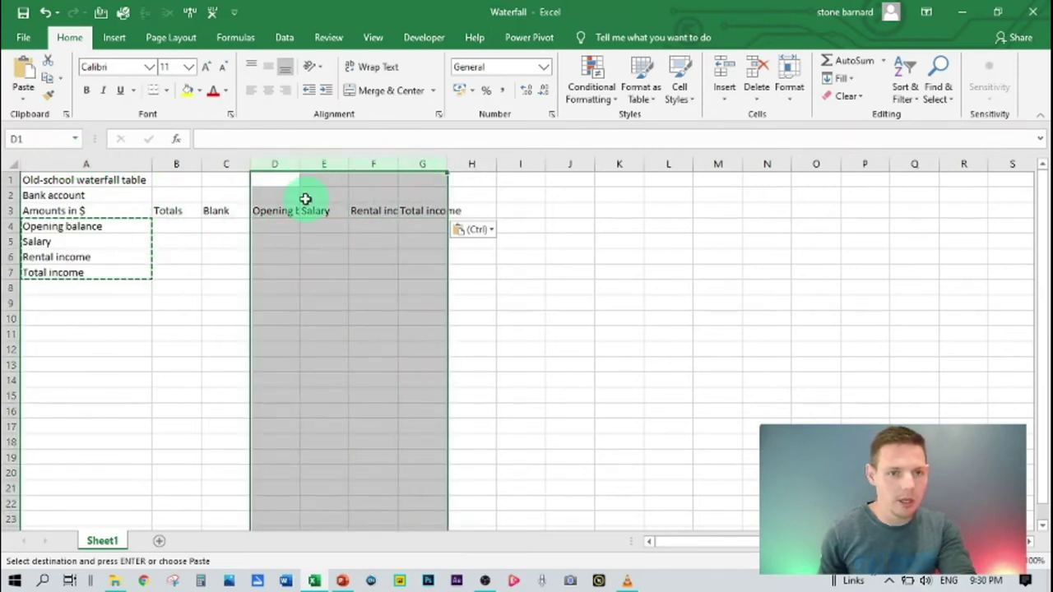
double_click(304, 167)
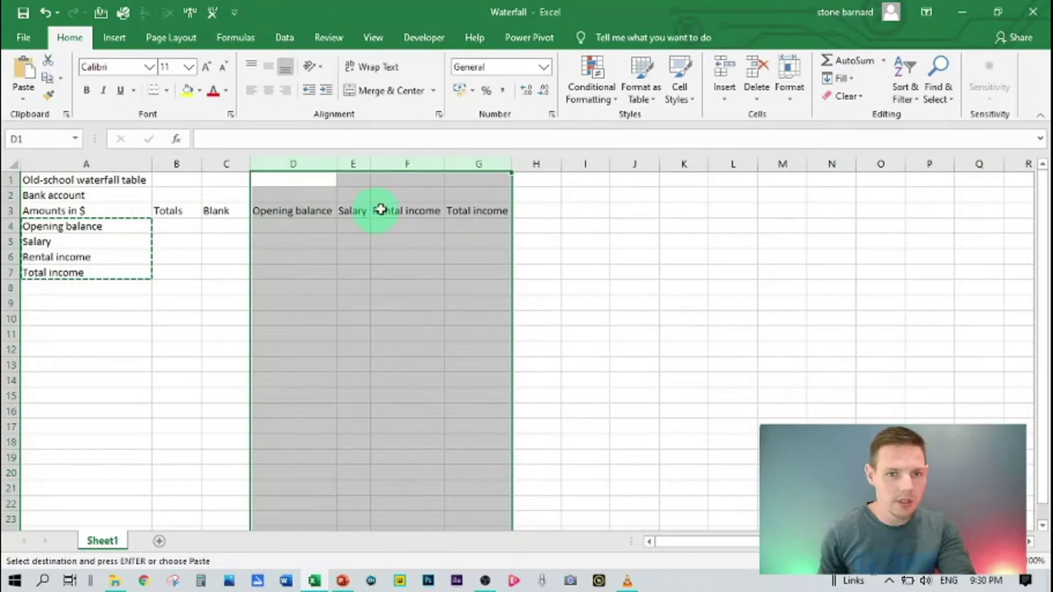
click(518, 208)
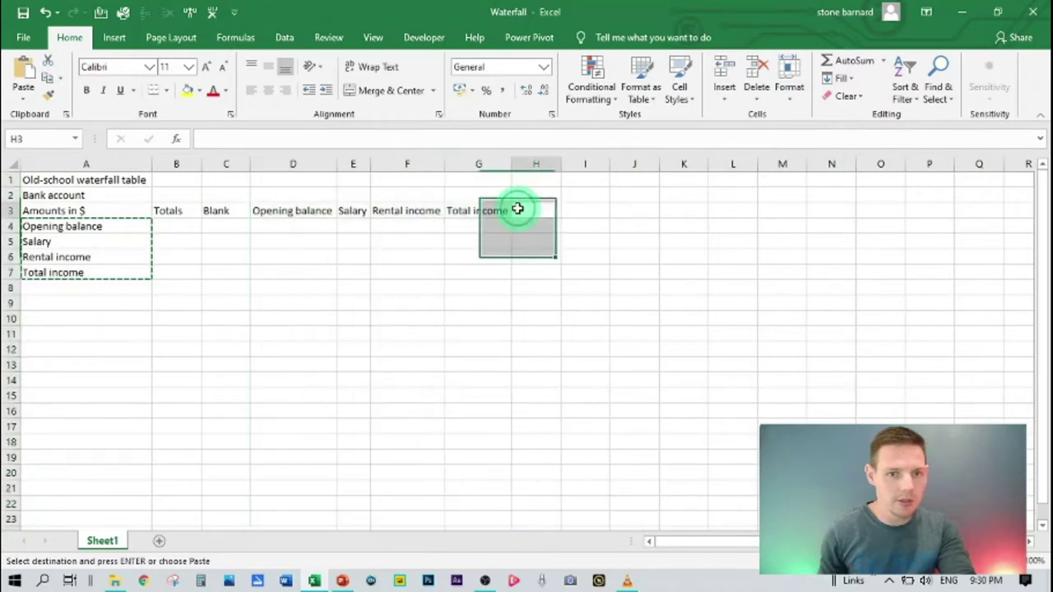
click(321, 213)
click(356, 208)
click(406, 209)
click(475, 212)
click(472, 276)
click(223, 192)
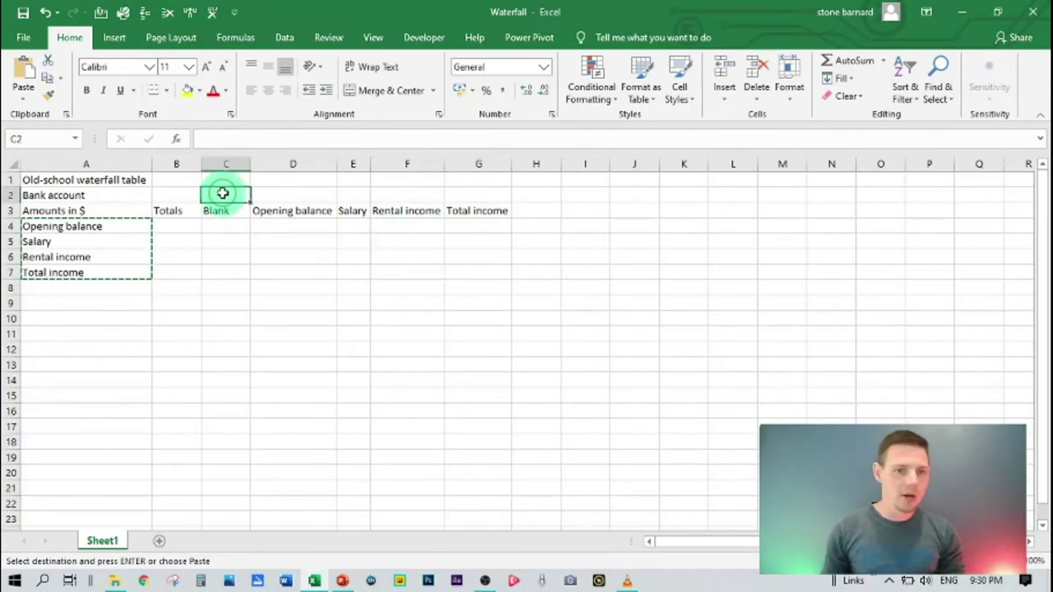
Enter 1 and 2 in C2:D2 and fill the series through 5 in G2.
text(1)
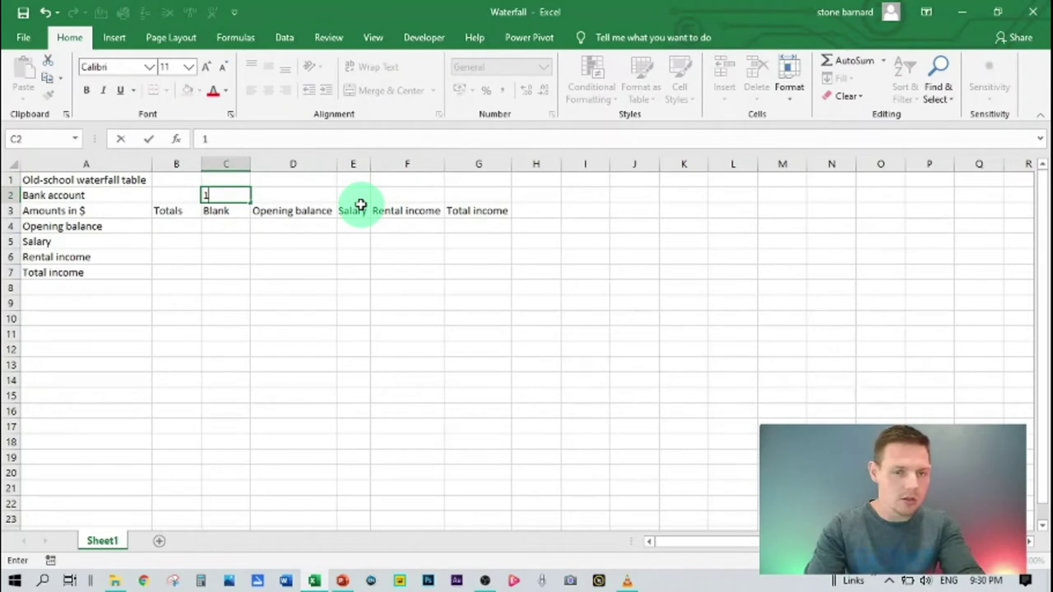
key(Tab)
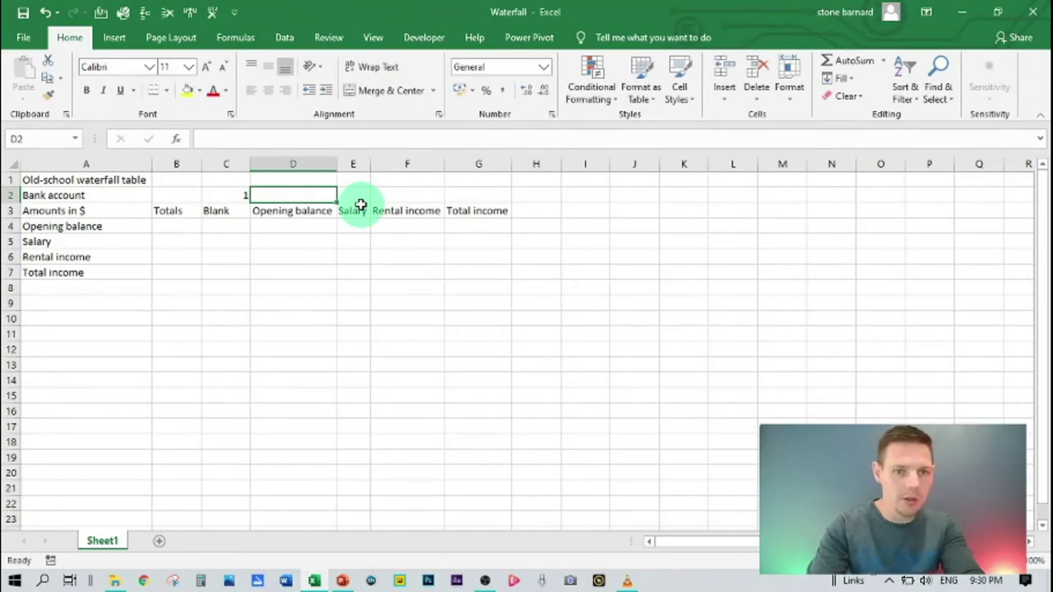
text(2)
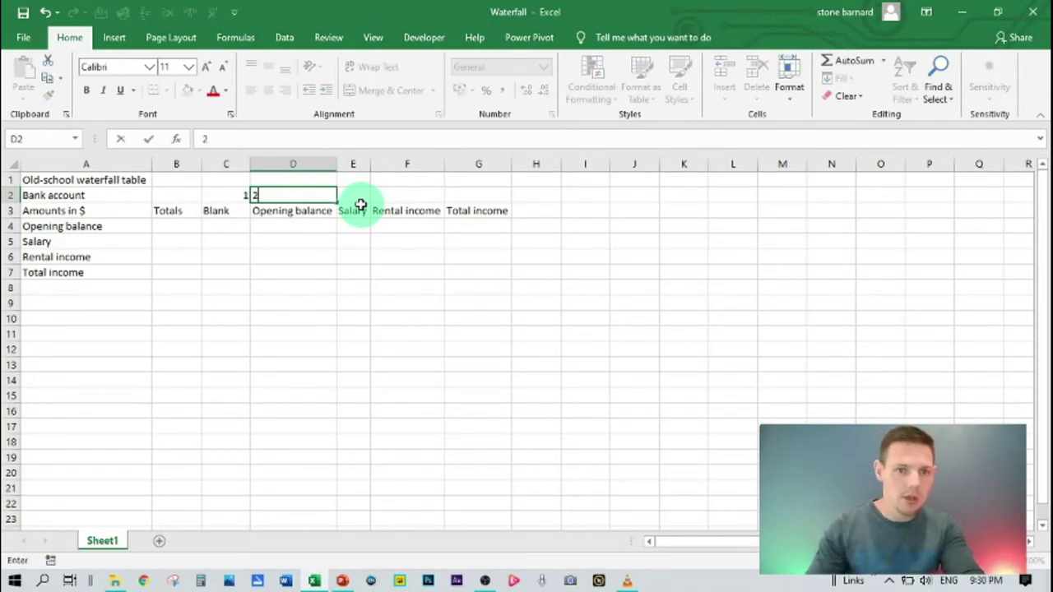
key(Tab)
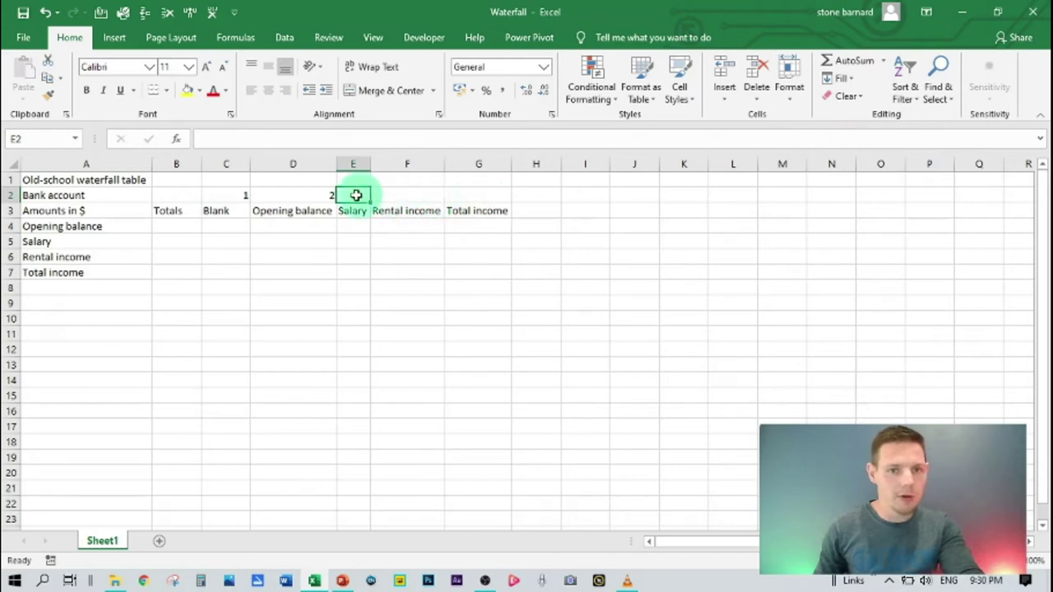
drag(242, 194, 268, 193)
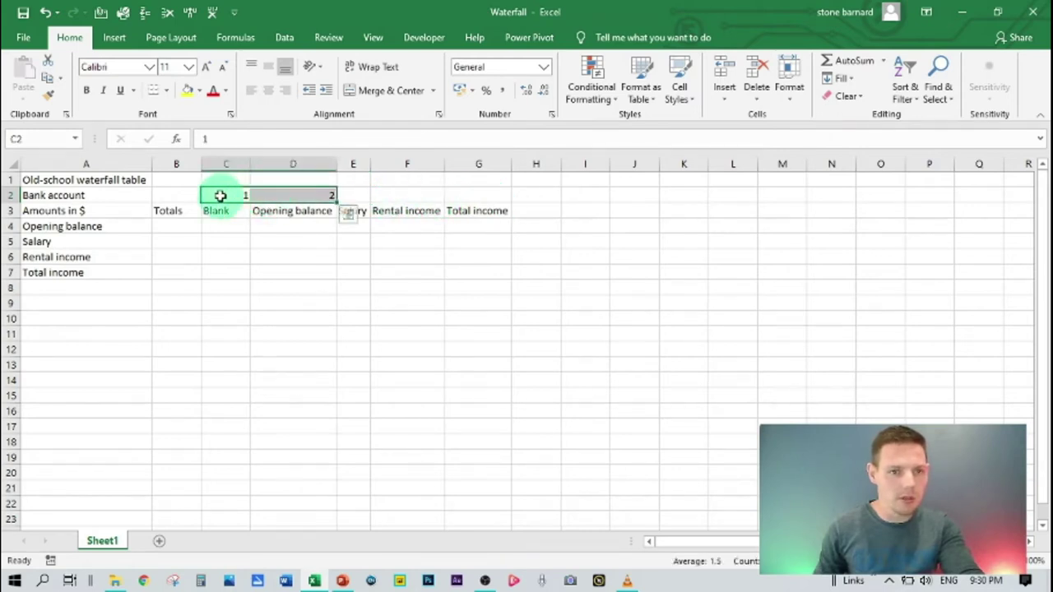
drag(337, 203, 505, 202)
click(468, 285)
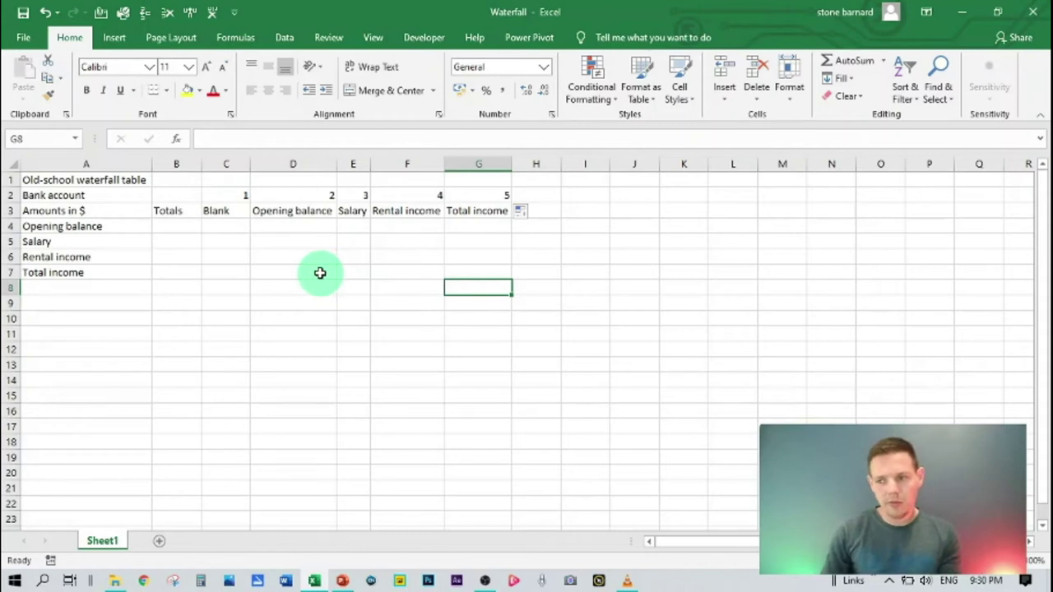
Enter 100 in D4, 200 in E5 and 50 in F6 in a diagonal.
click(284, 227)
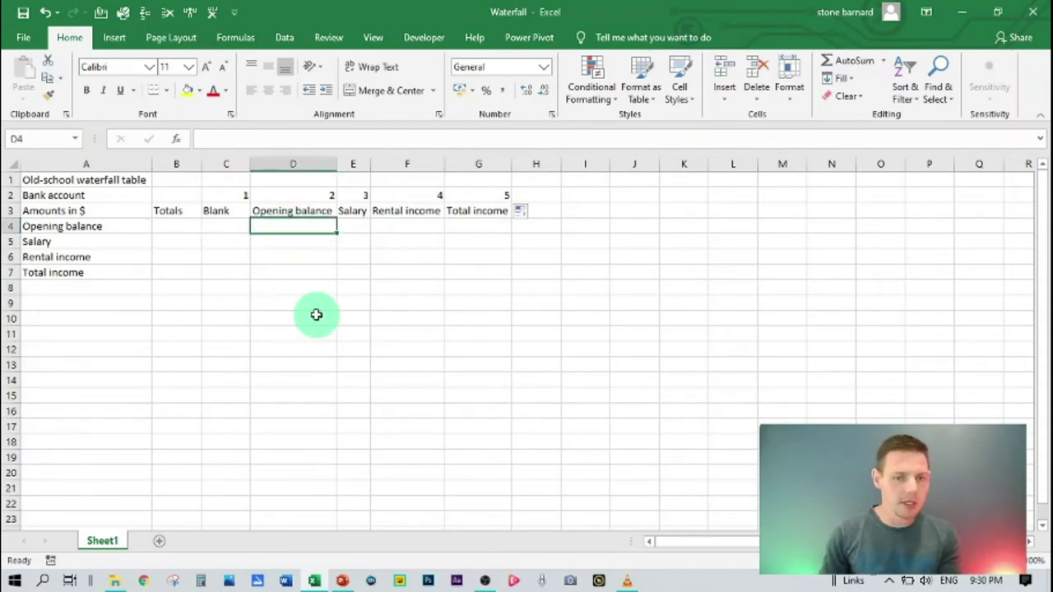
text(100)
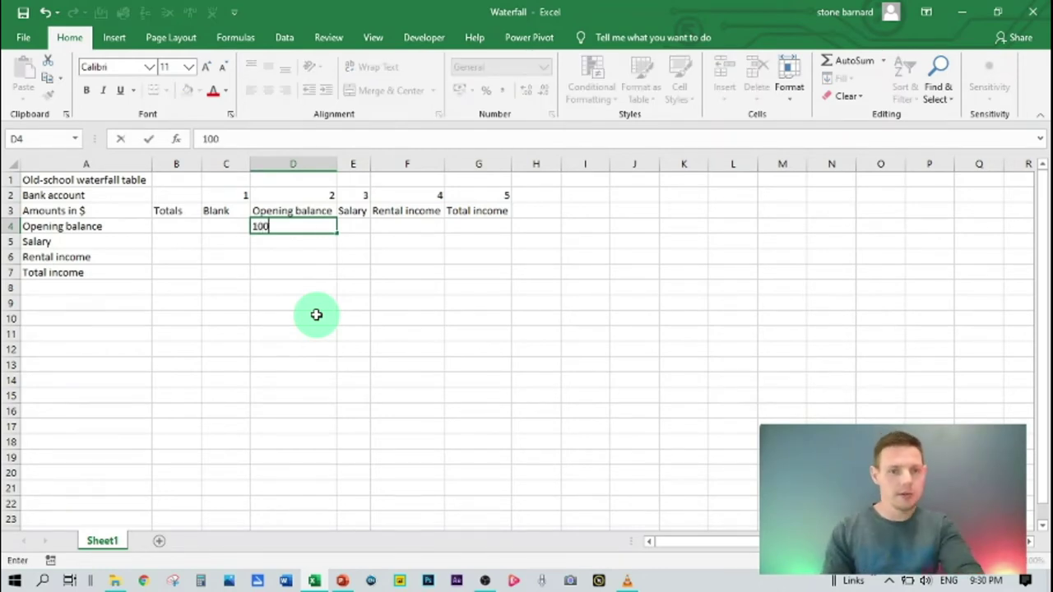
key(Tab)
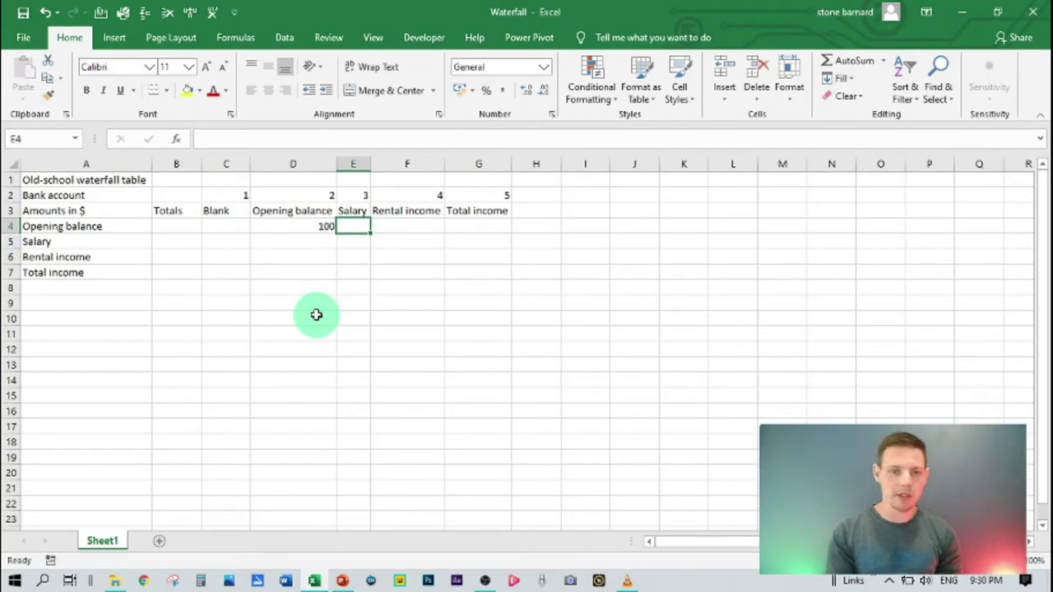
key(Down)
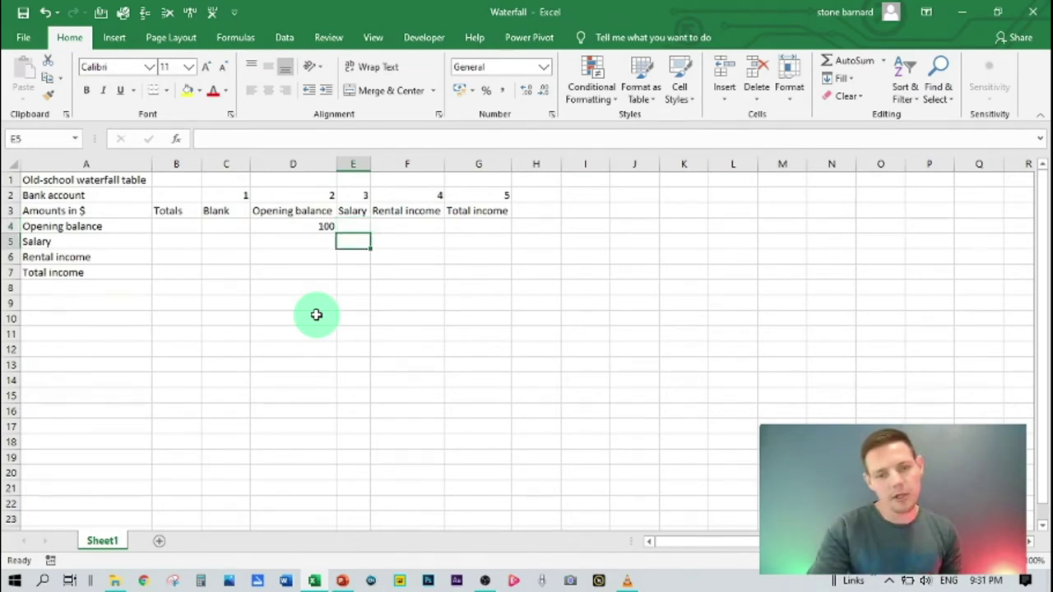
text(2)
key(Return)
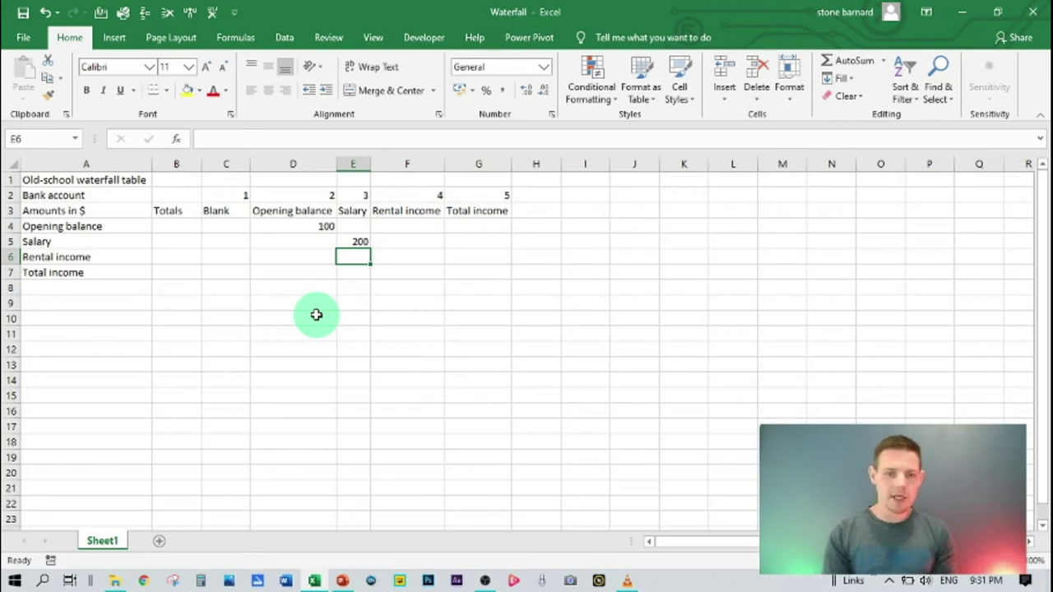
click(236, 257)
click(393, 254)
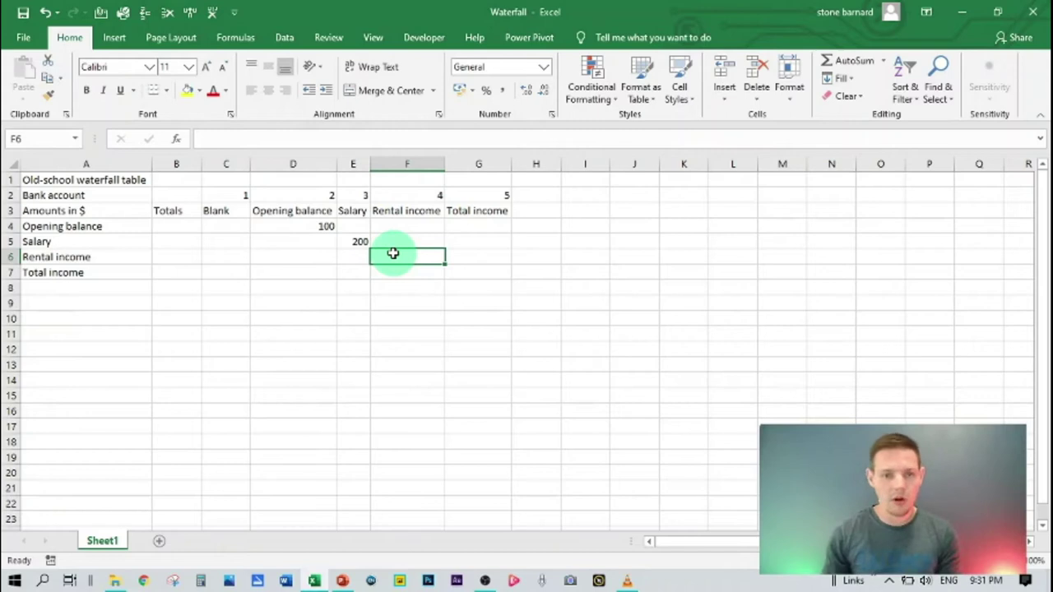
text(5)
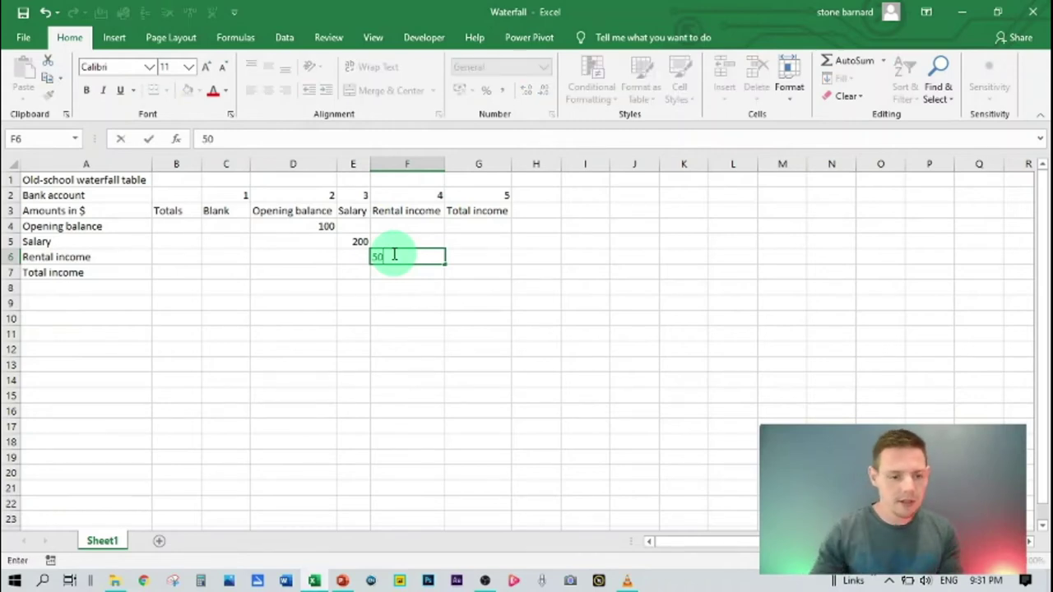
text(0)
key(Tab)
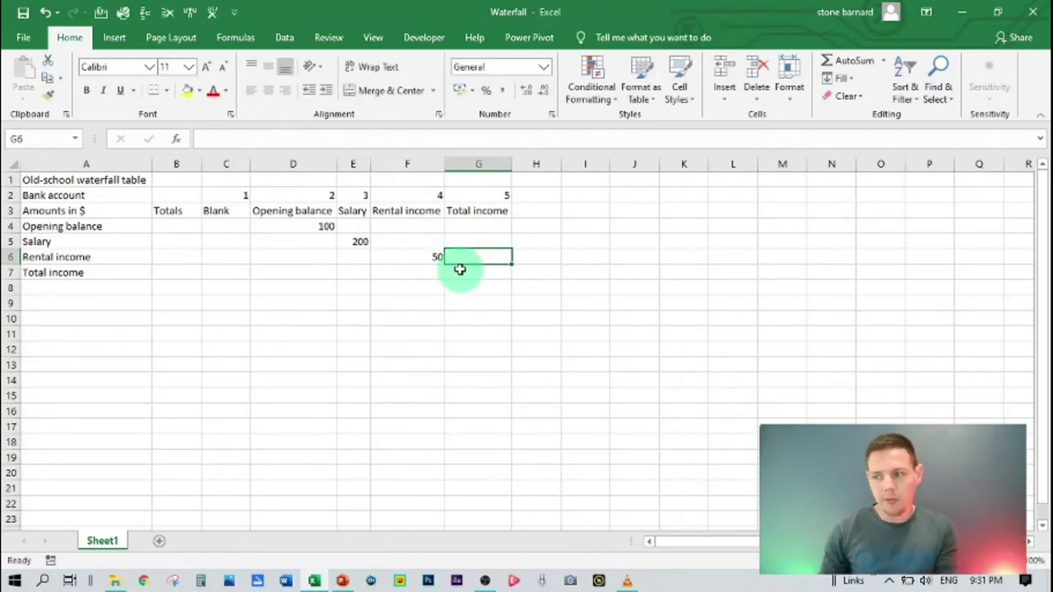
click(459, 269)
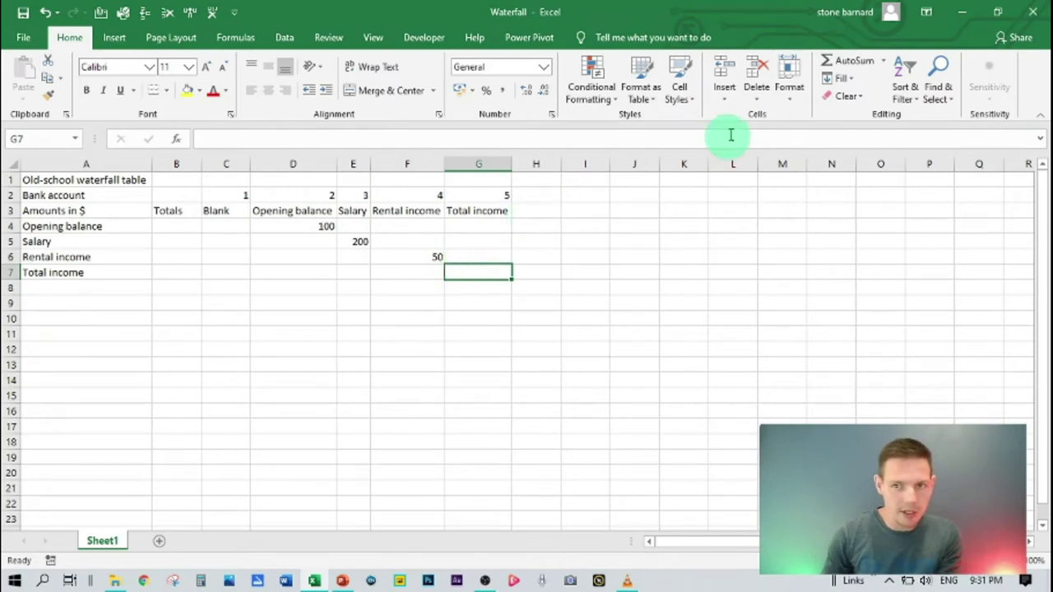
Set G7 to the formula =D4+E5+F6 so Total income shows 350.
click(847, 60)
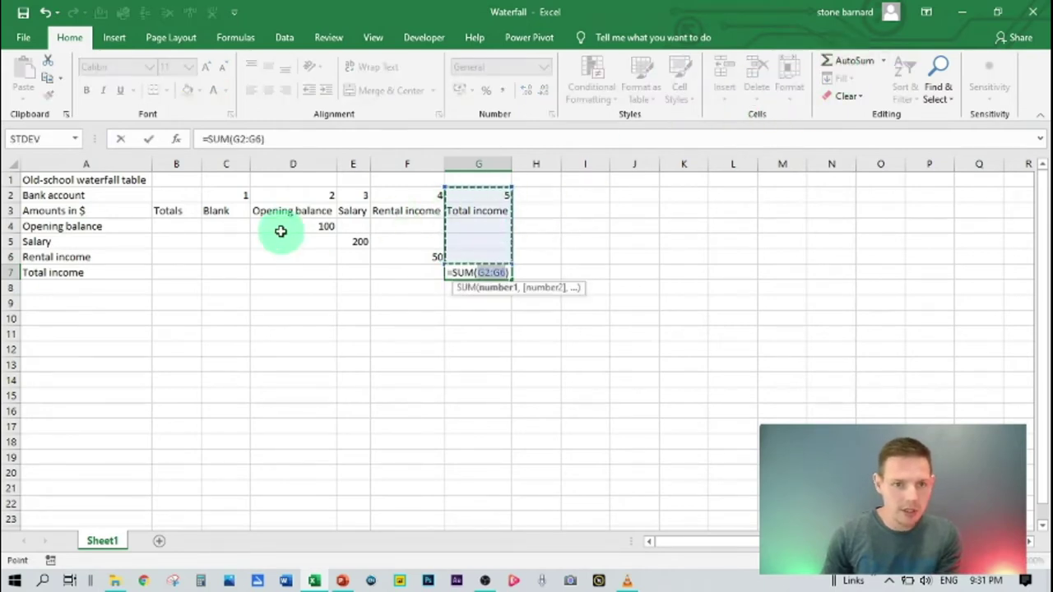
drag(278, 226, 400, 257)
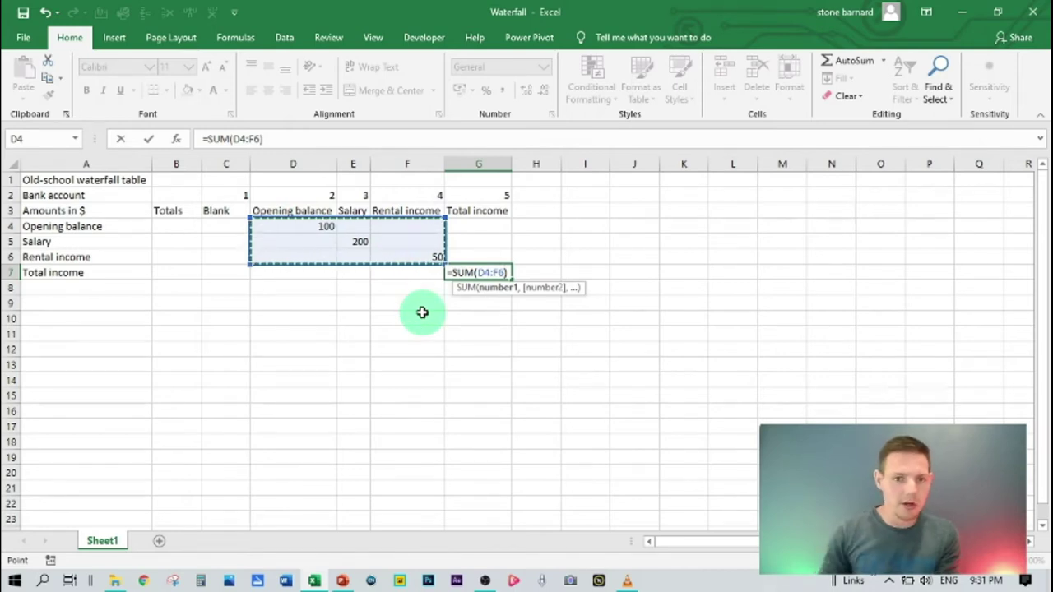
key(Return)
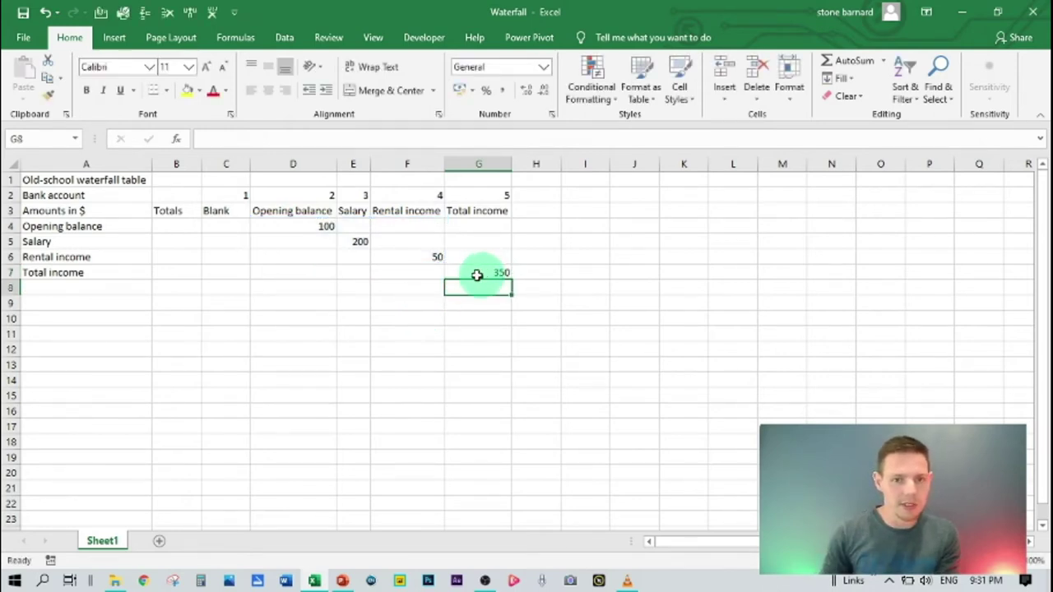
click(463, 270)
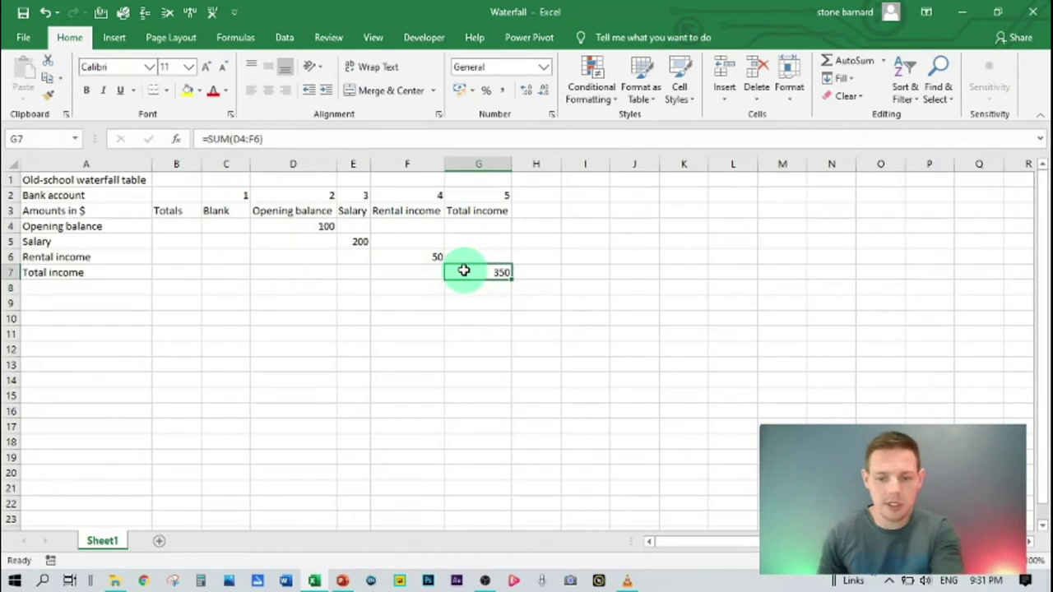
text(=)
click(315, 225)
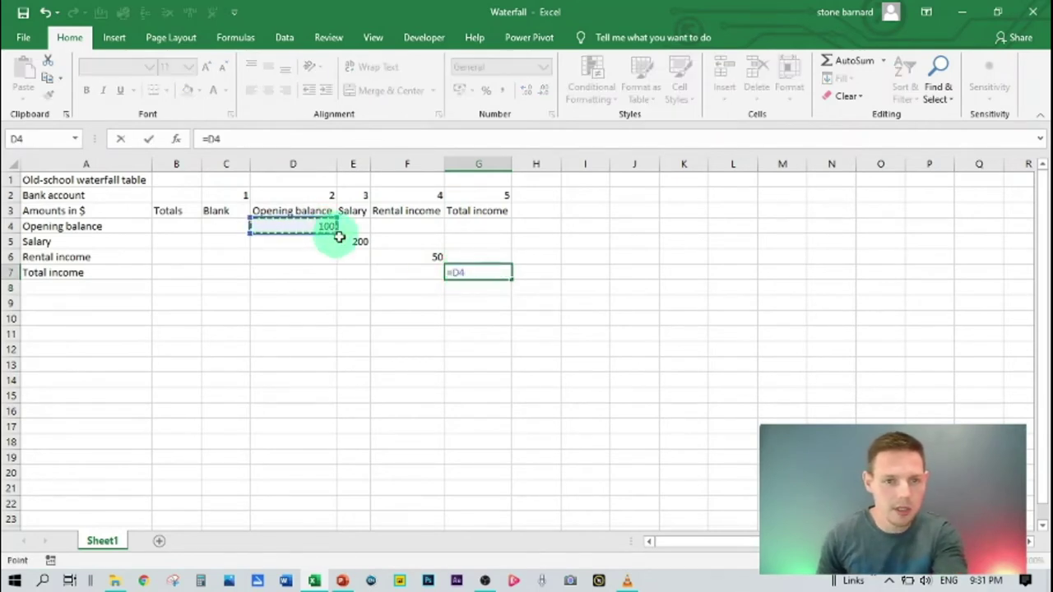
text(+E5)
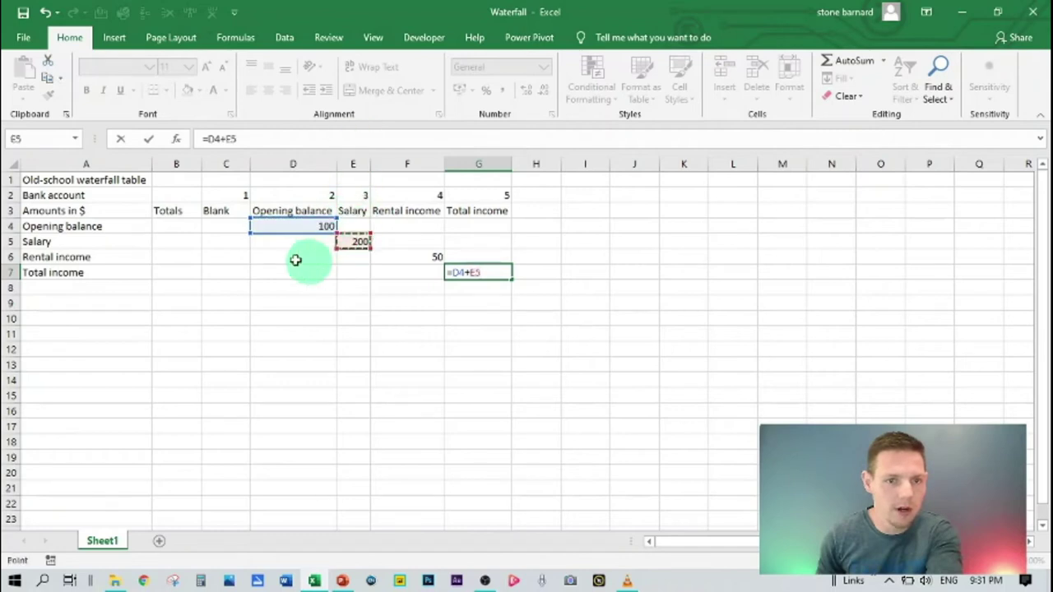
text(+)
click(409, 257)
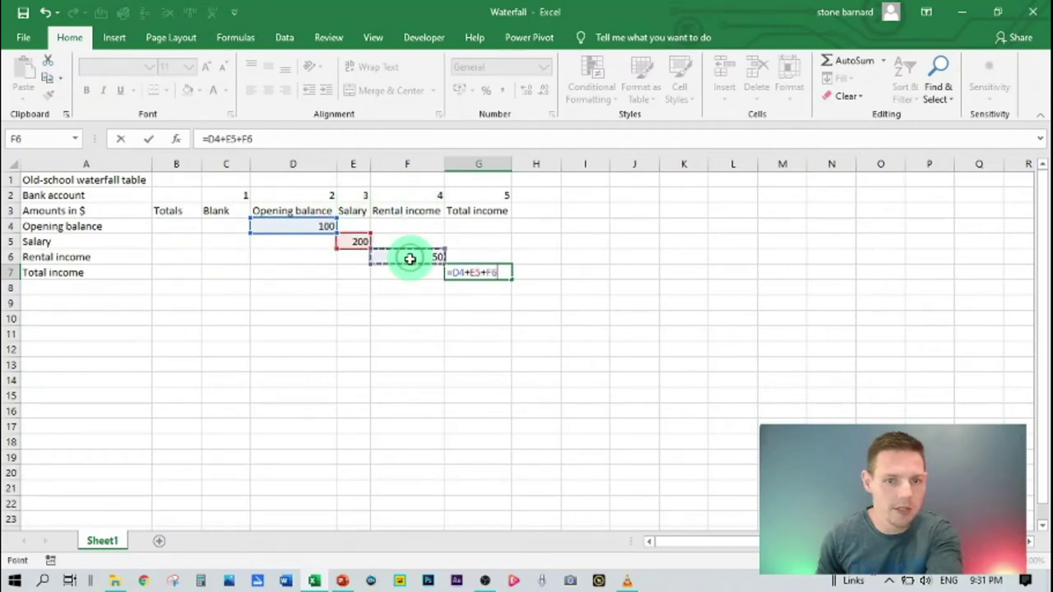
key(Return)
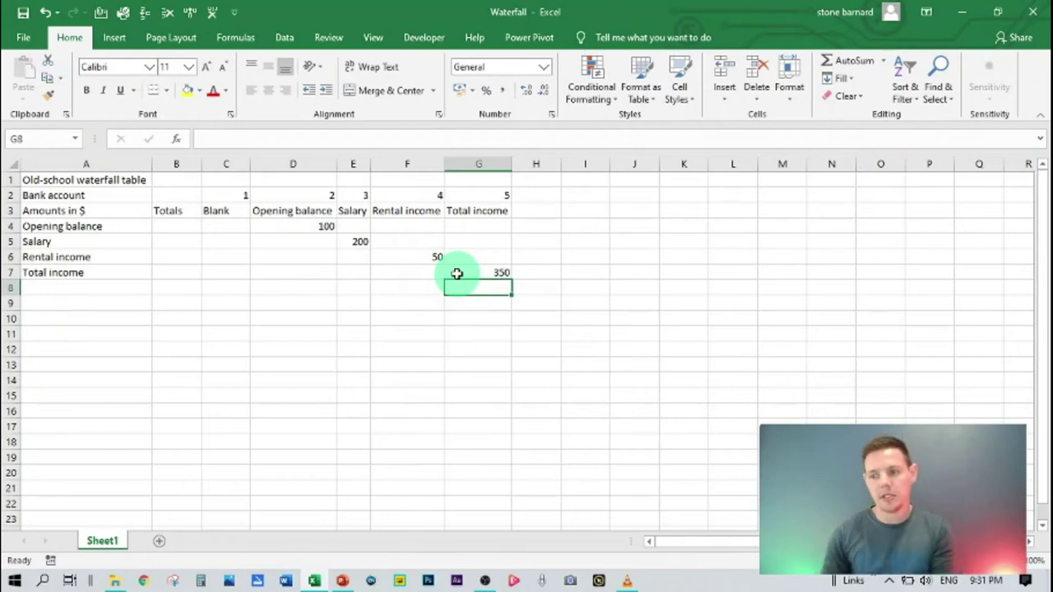
click(349, 302)
Merge and centre the title across A1:G1 and give A2:G7 all borders.
drag(110, 178, 456, 180)
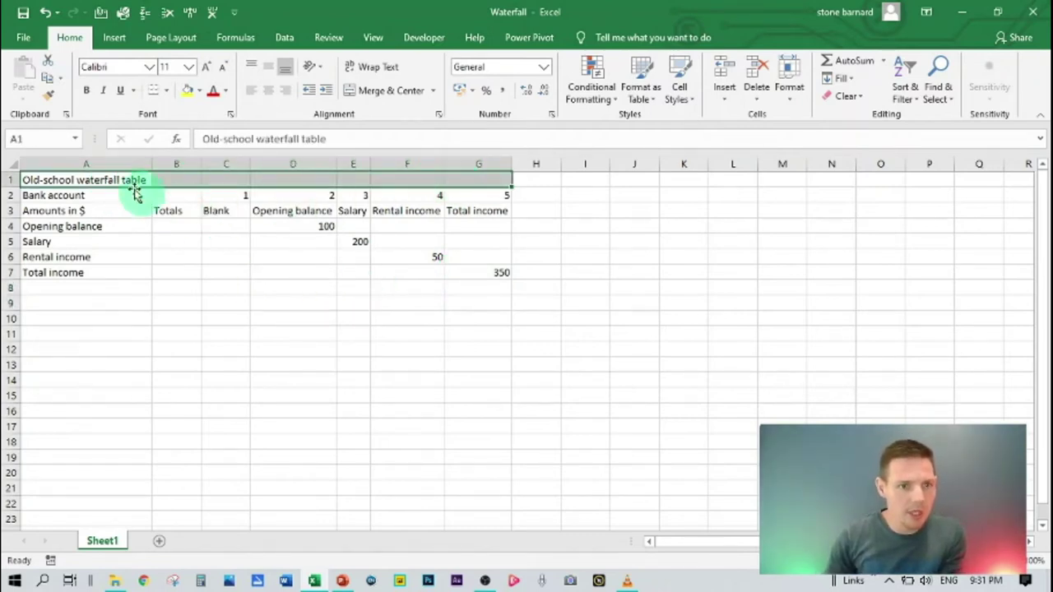
click(376, 92)
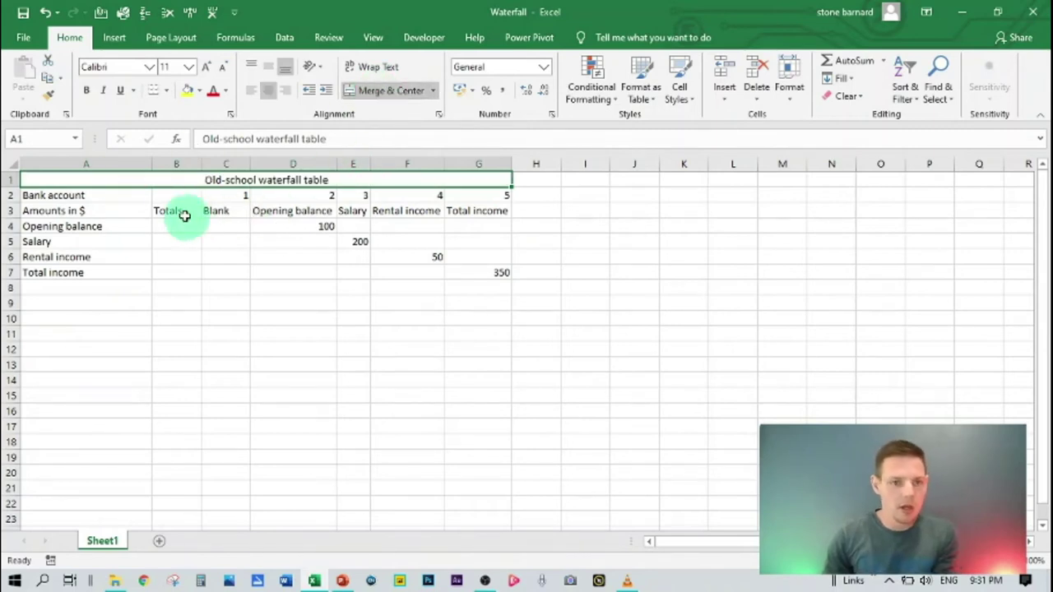
drag(128, 194, 468, 272)
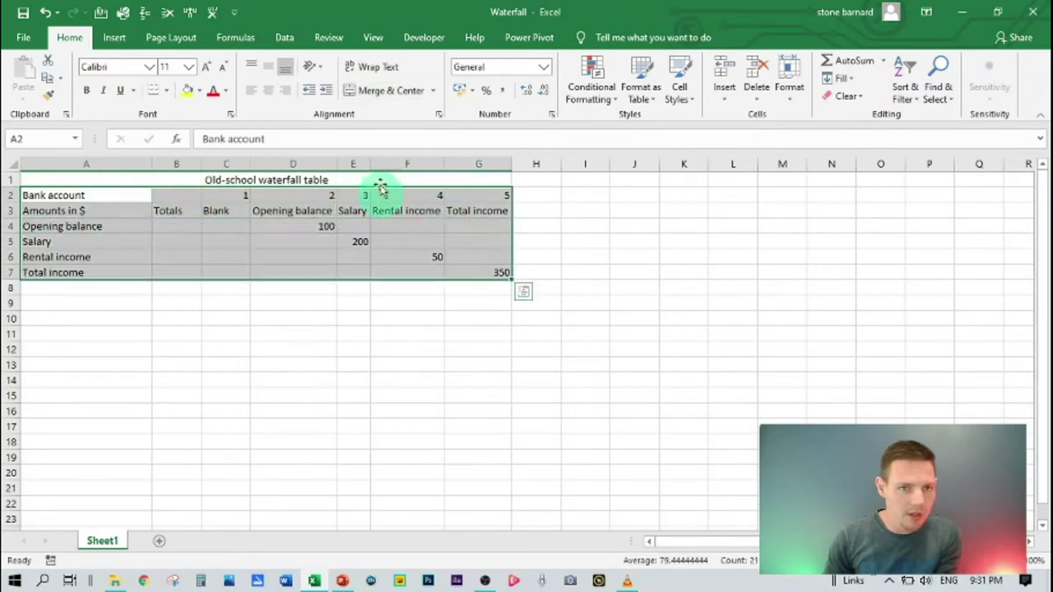
click(165, 90)
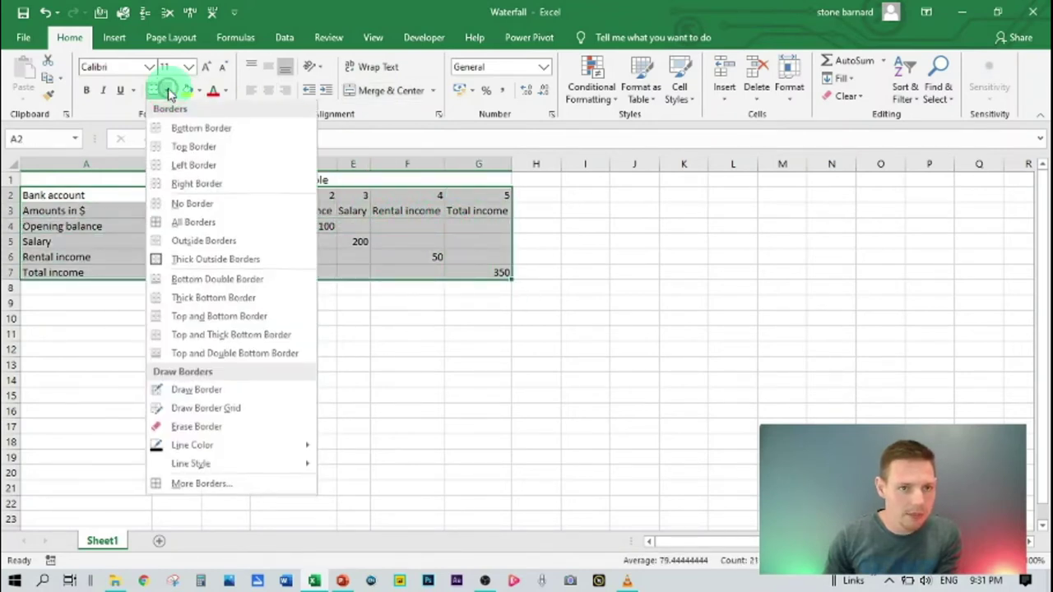
click(195, 220)
click(182, 179)
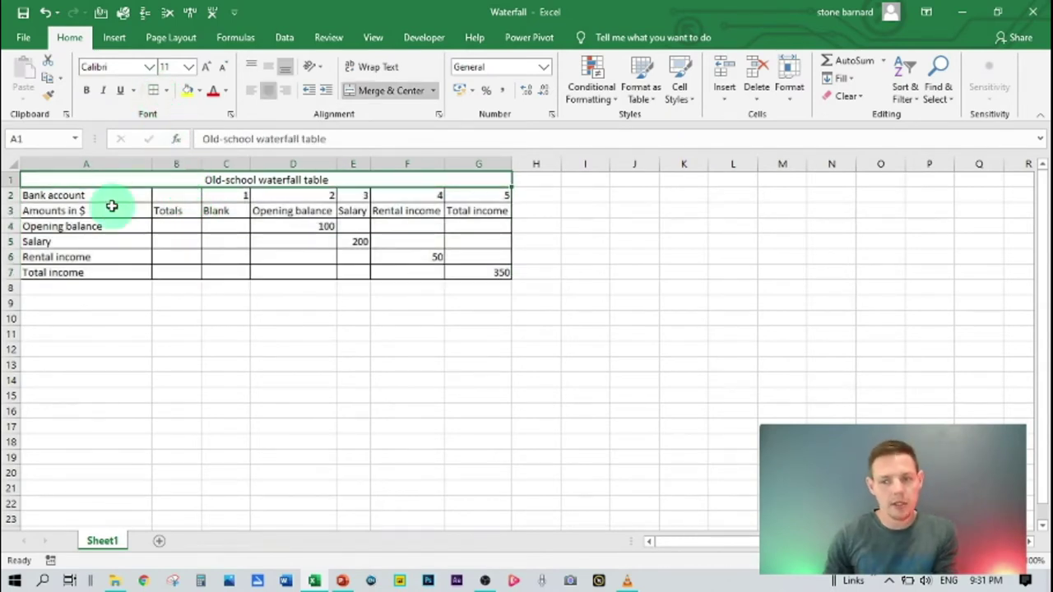
Bold the row labels A2:A7 and rows 1–3, and centre the headers in B2:G3.
drag(48, 195, 52, 272)
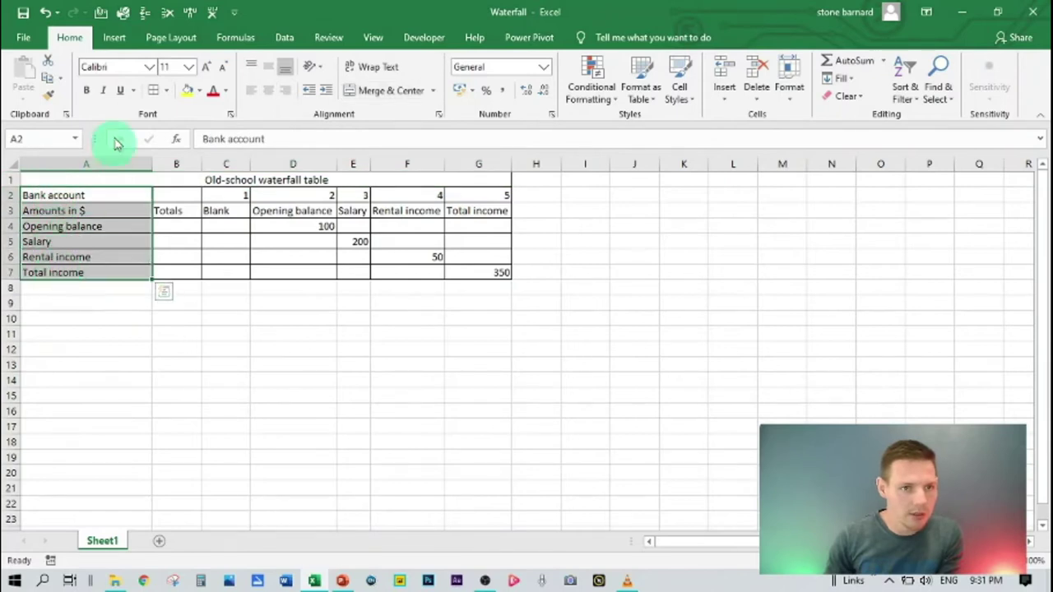
click(85, 89)
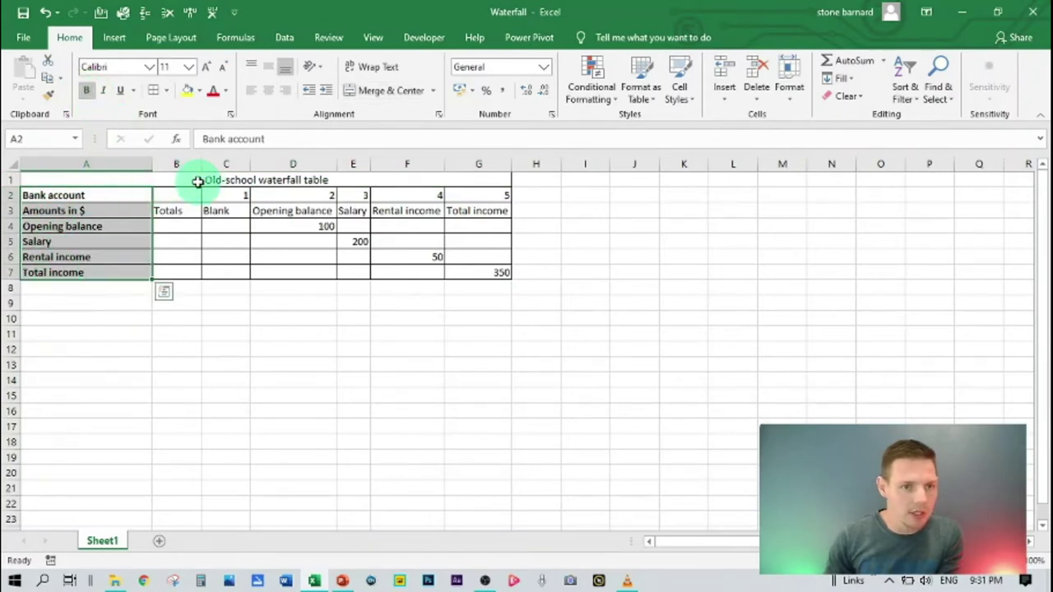
drag(195, 179, 195, 205)
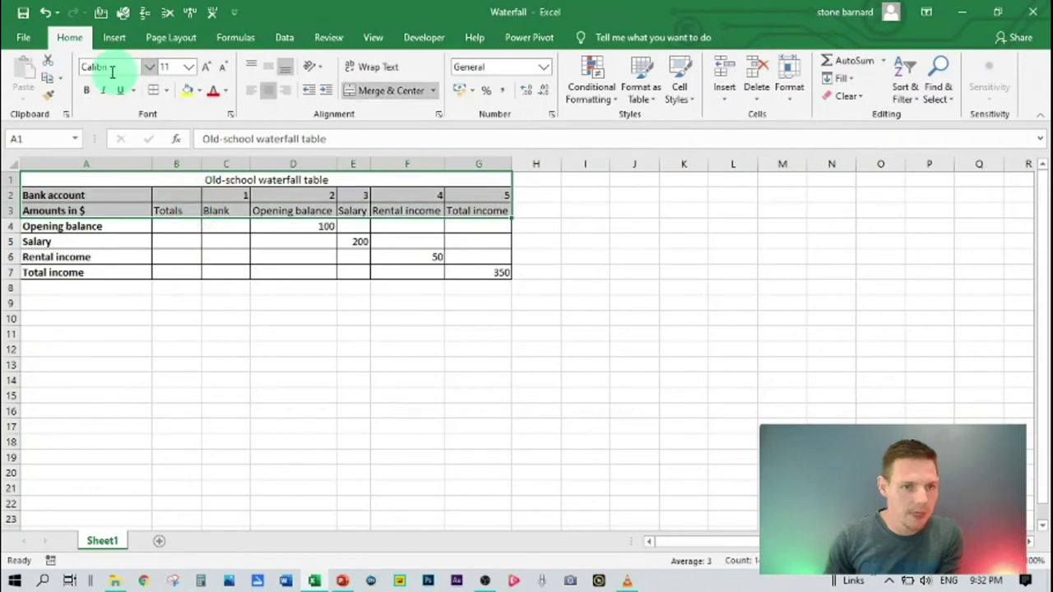
click(90, 91)
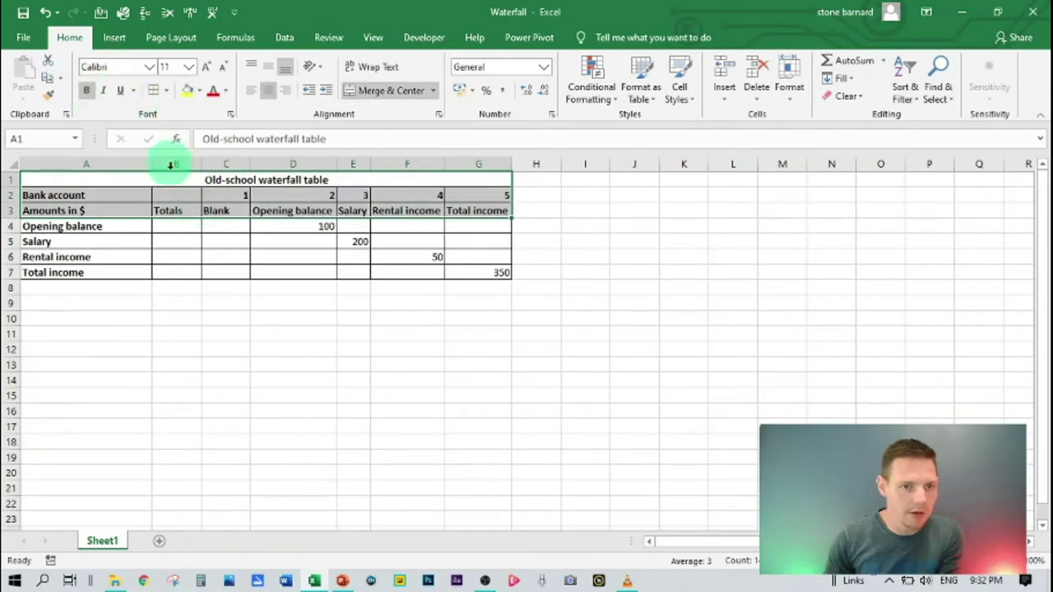
drag(176, 195, 472, 206)
click(272, 92)
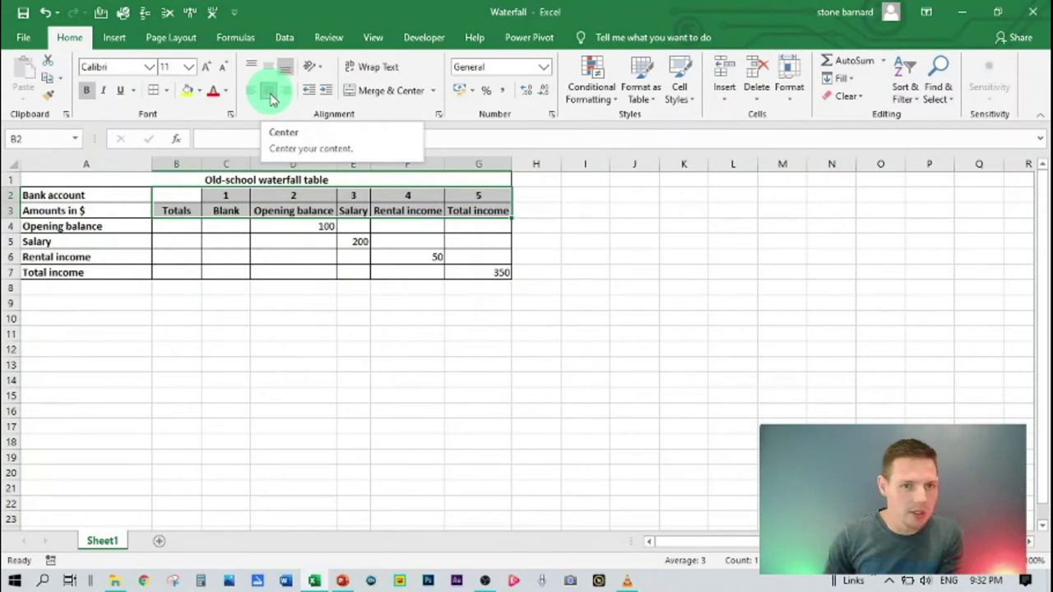
click(373, 330)
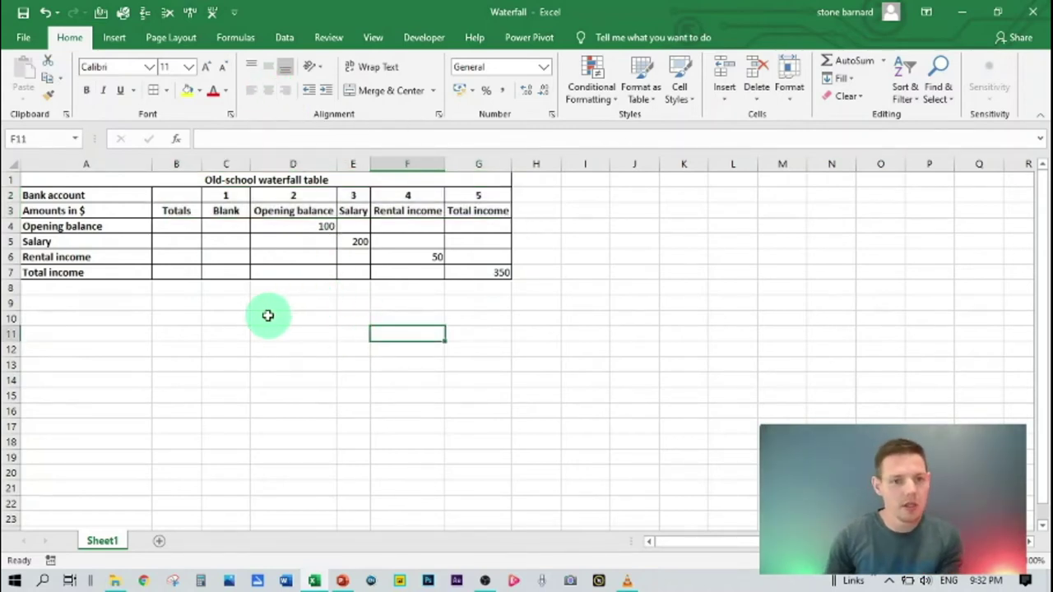
Enter =D4 in C5 so the Blank column repeats the opening balance of 100.
click(224, 241)
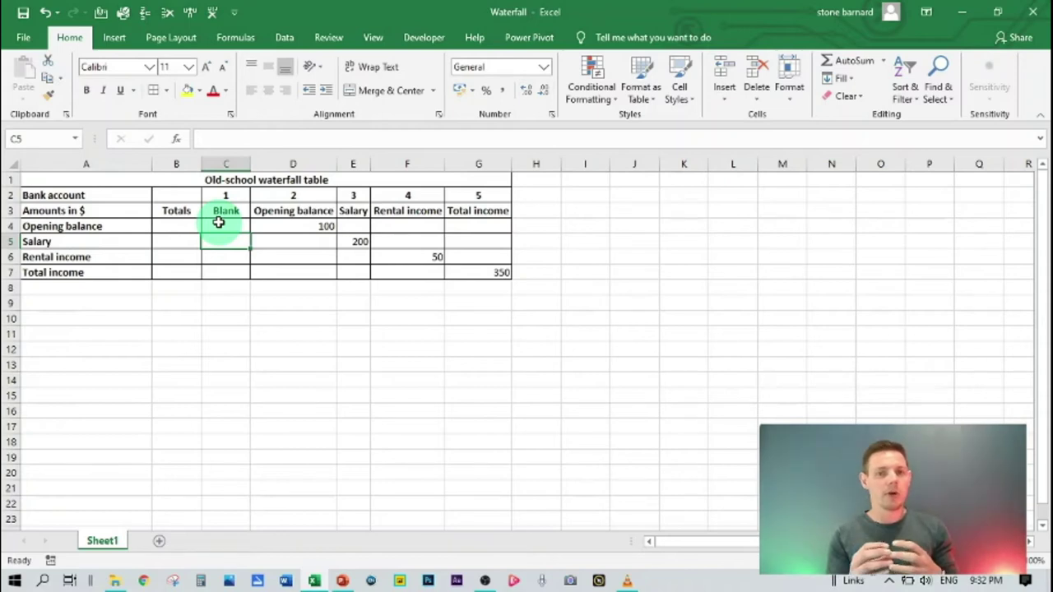
click(282, 242)
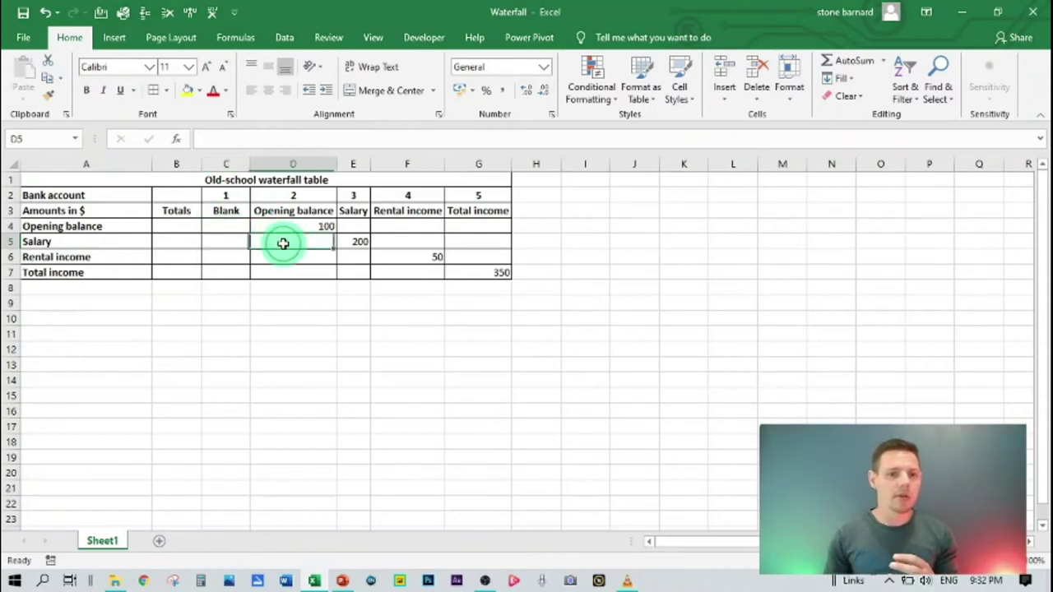
click(343, 242)
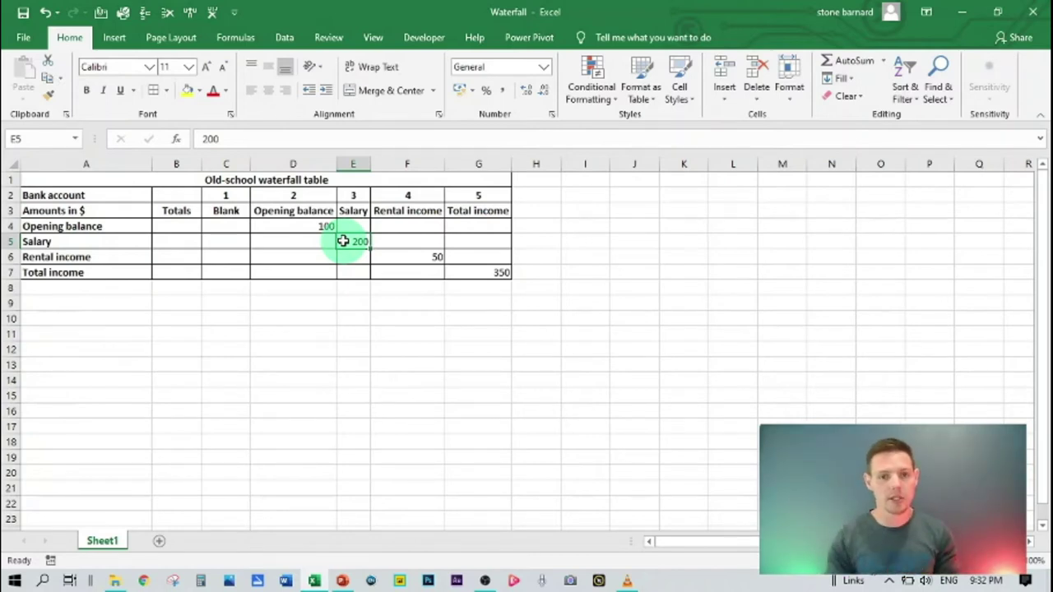
click(229, 239)
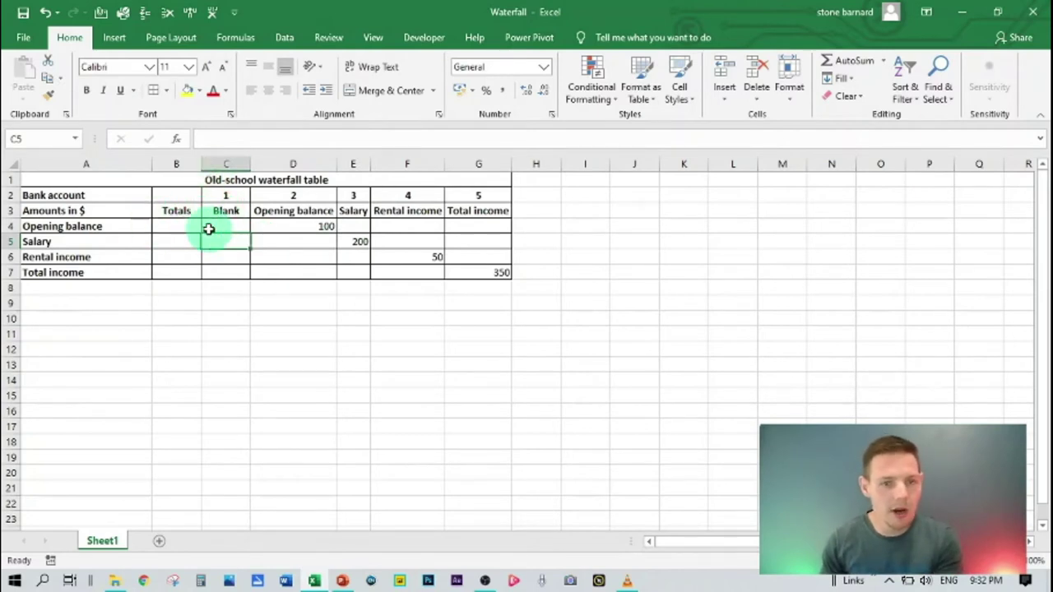
text(=)
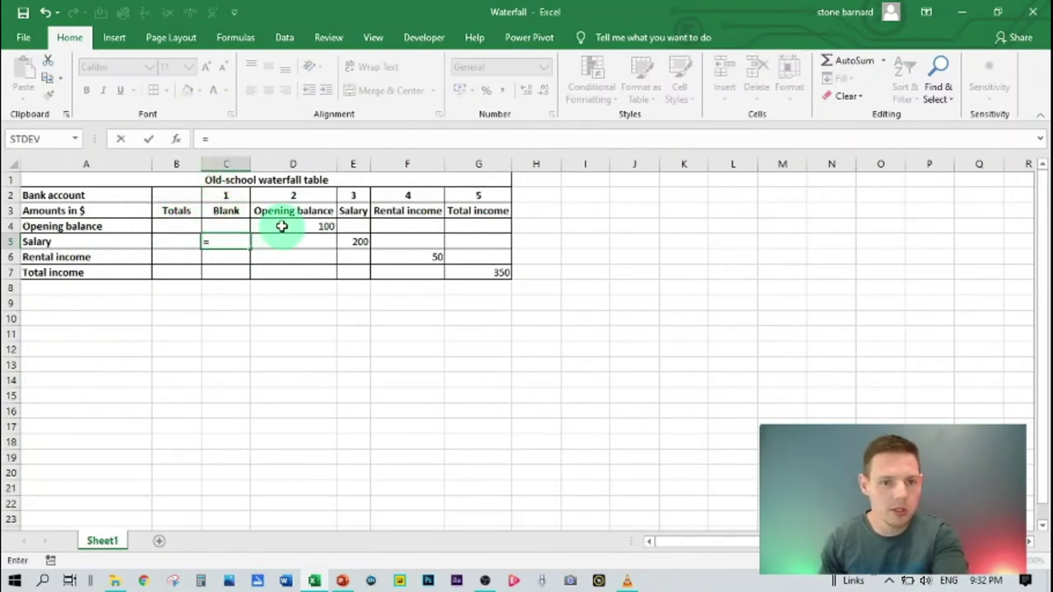
click(281, 226)
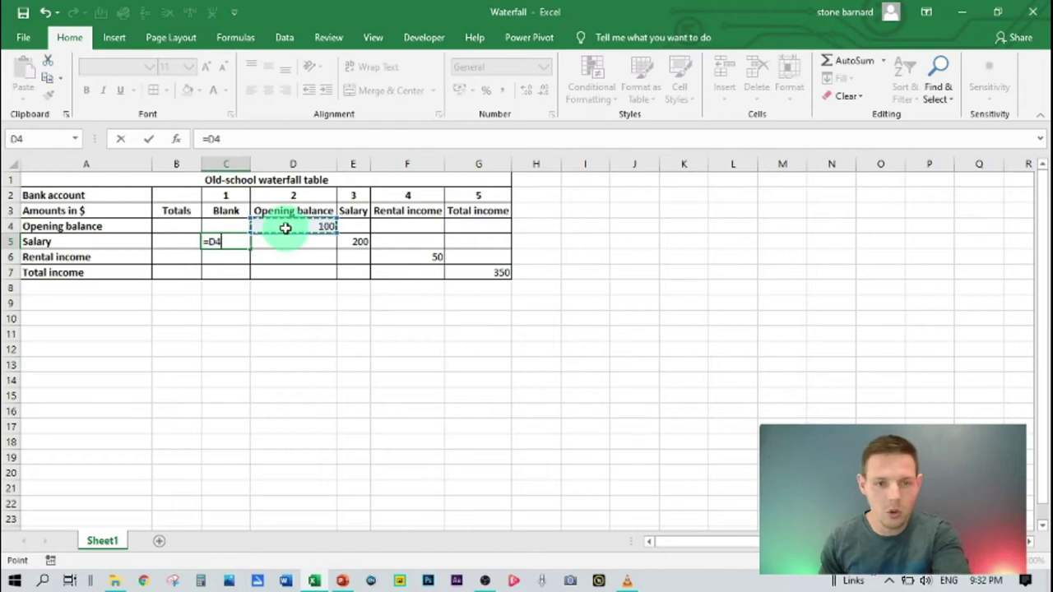
key(Return)
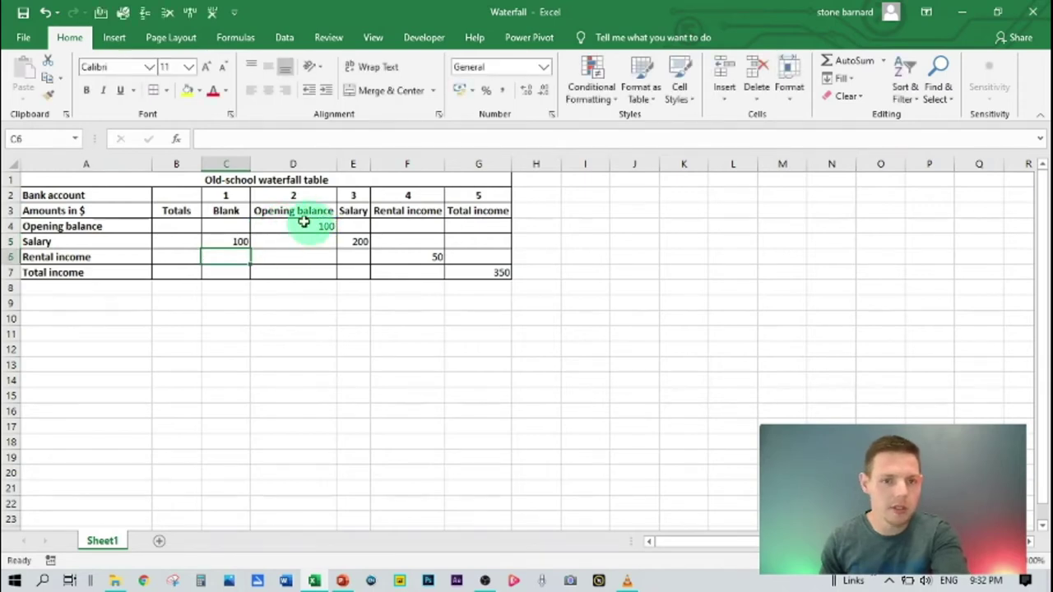
click(304, 226)
click(244, 238)
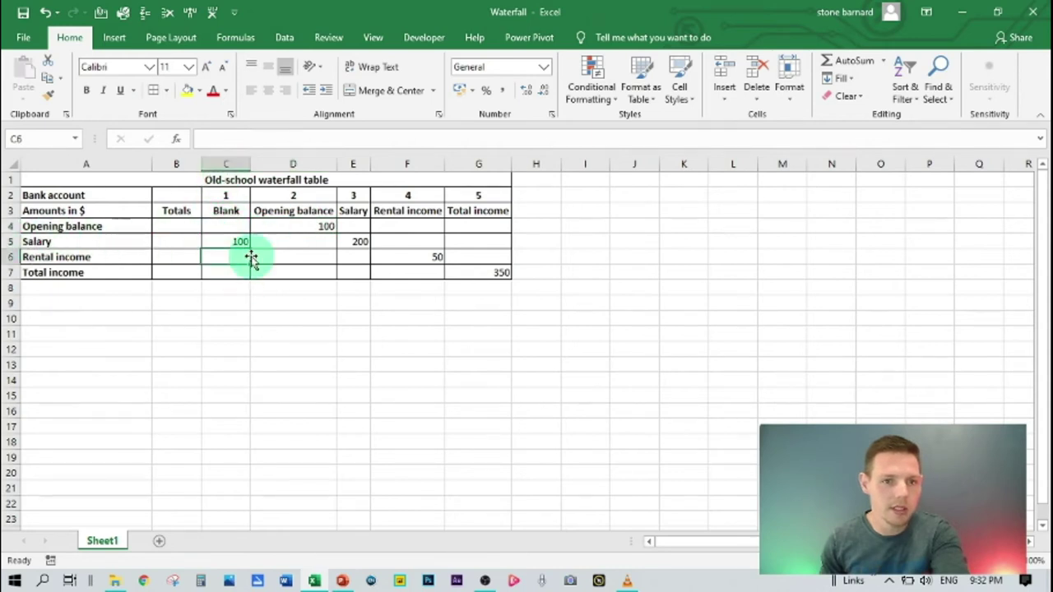
Make C6 total row 5 with =SUM(C5:E5) so it shows 300.
text(=)
click(238, 240)
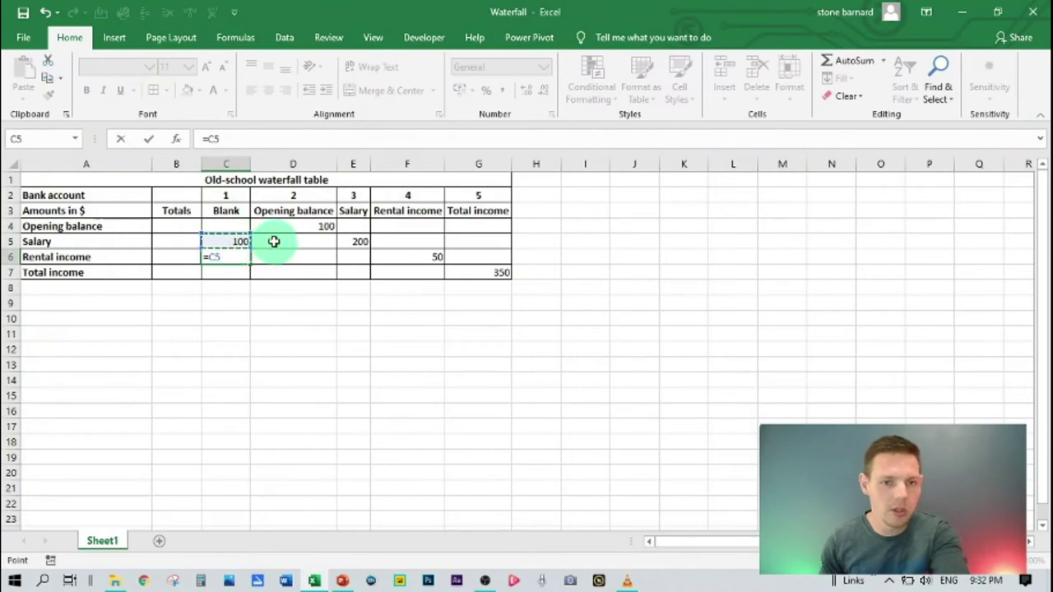
text(+)
click(353, 241)
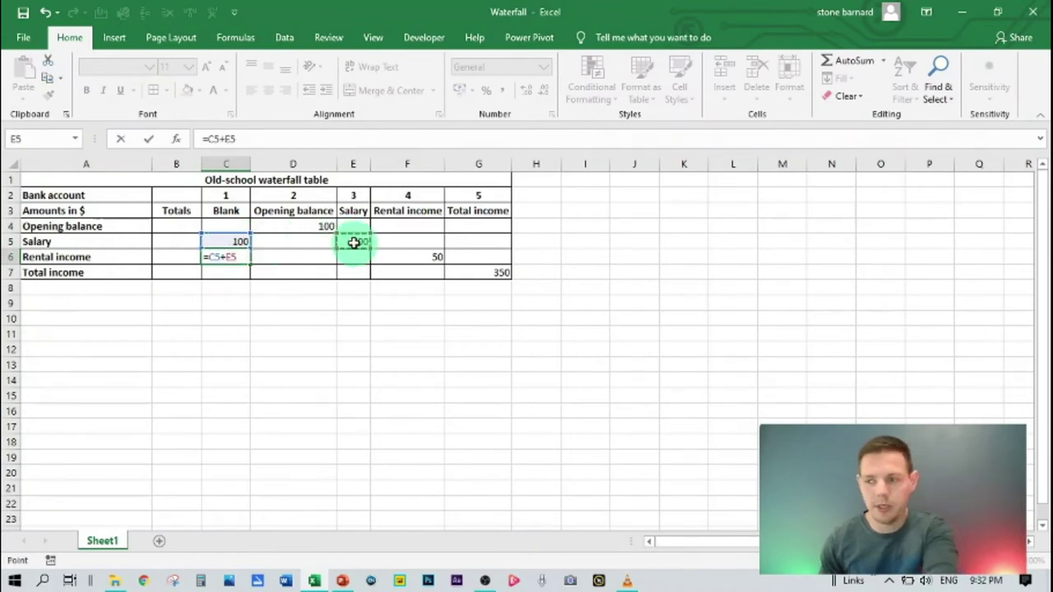
key(Return)
click(220, 255)
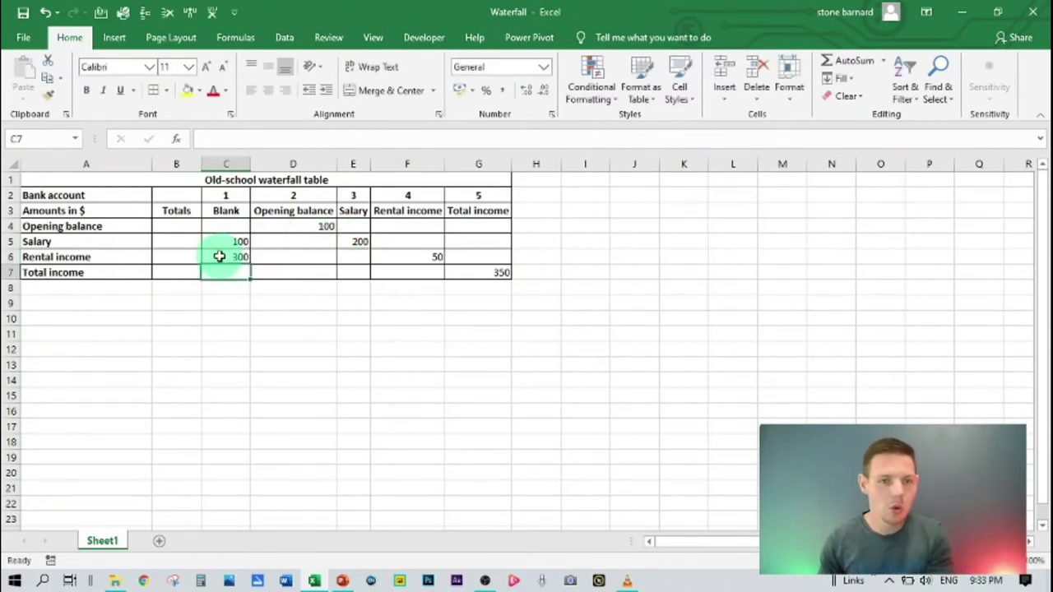
click(841, 66)
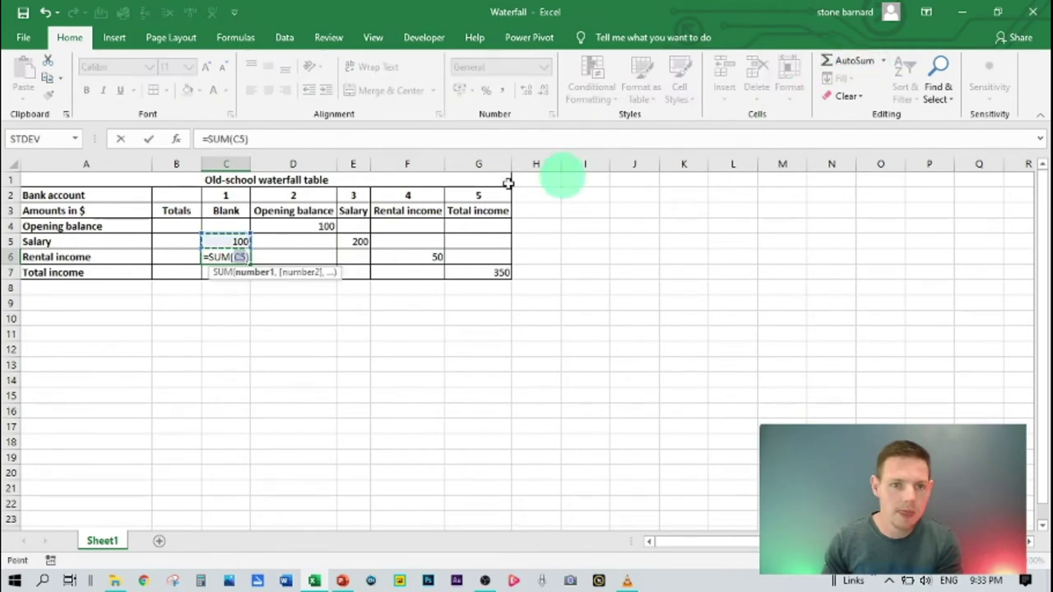
drag(222, 238, 356, 237)
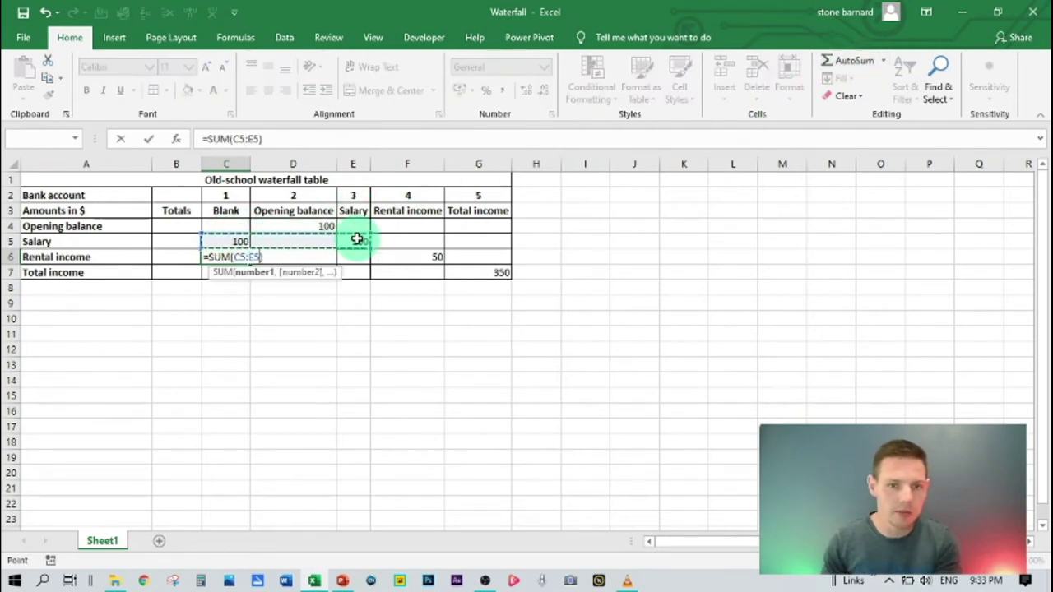
key(Return)
click(348, 286)
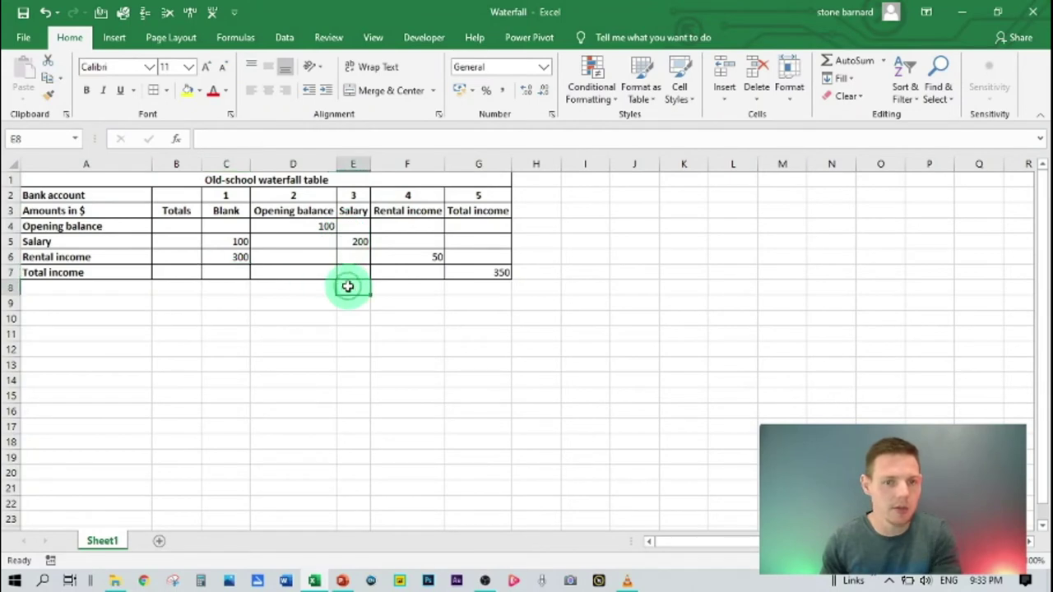
click(362, 347)
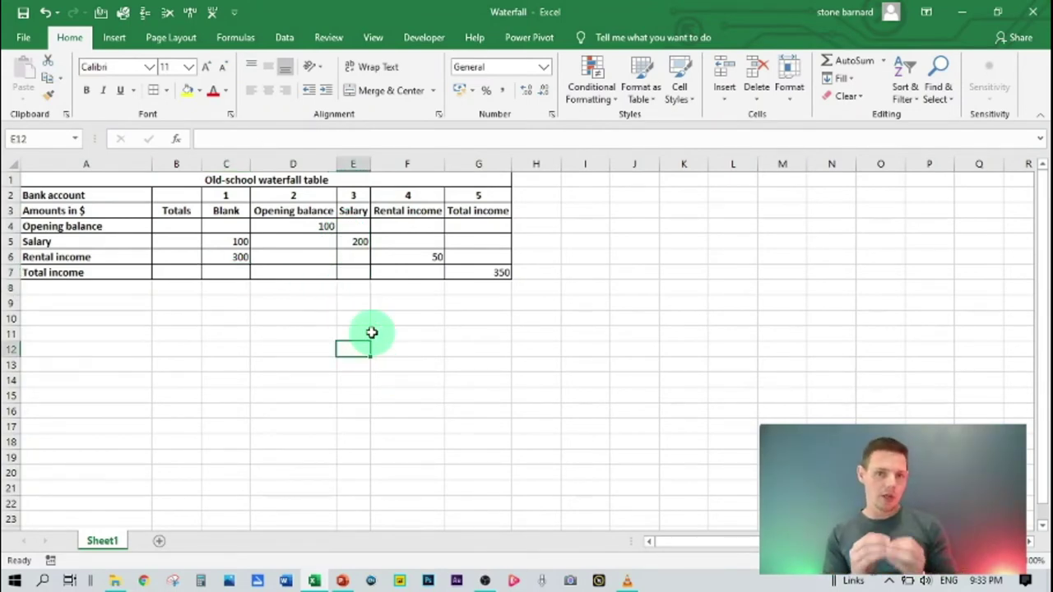
Copy the row 1 title into A9 and change its last word to read 'Old-school waterfall graph'.
click(253, 179)
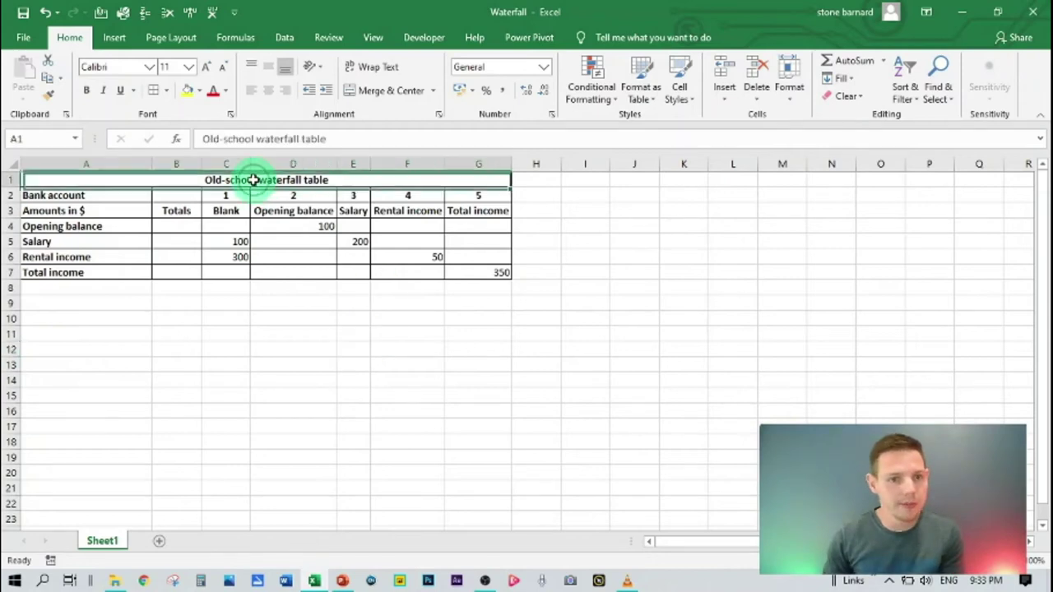
key(ctrl+c)
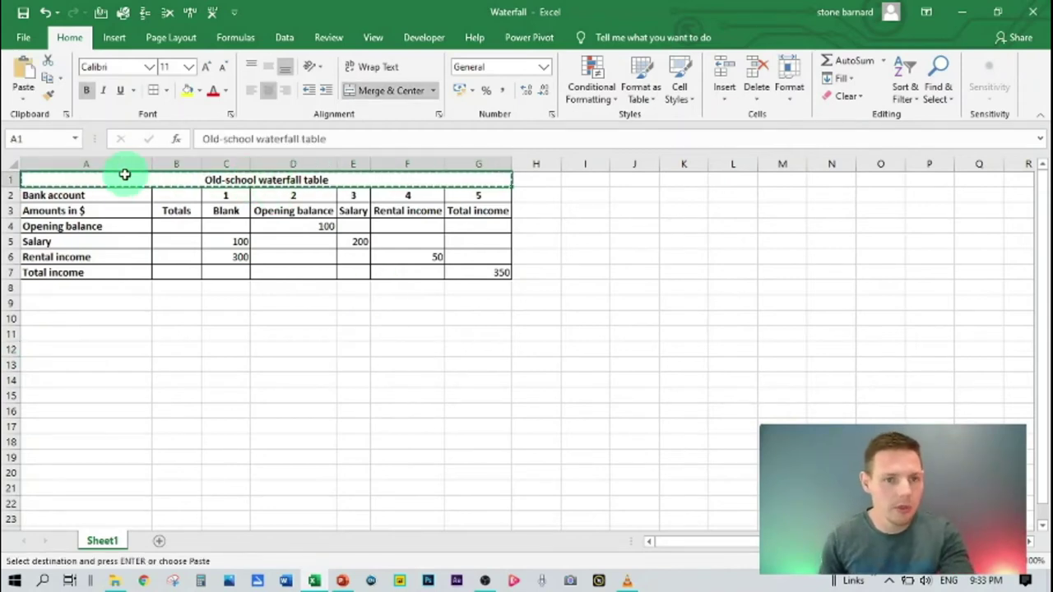
click(78, 299)
click(59, 304)
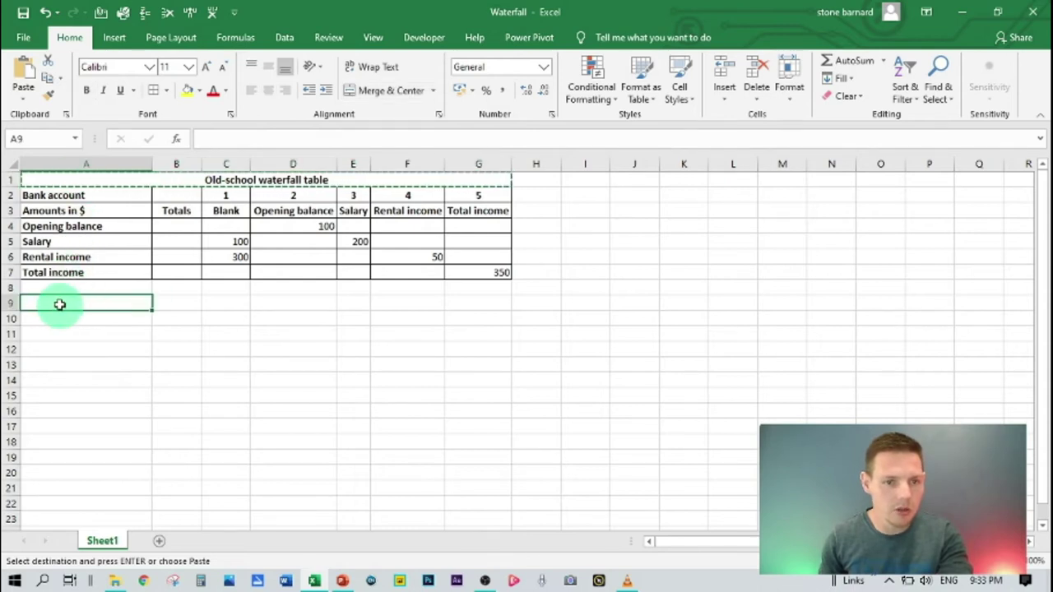
key(ctrl+v)
click(166, 299)
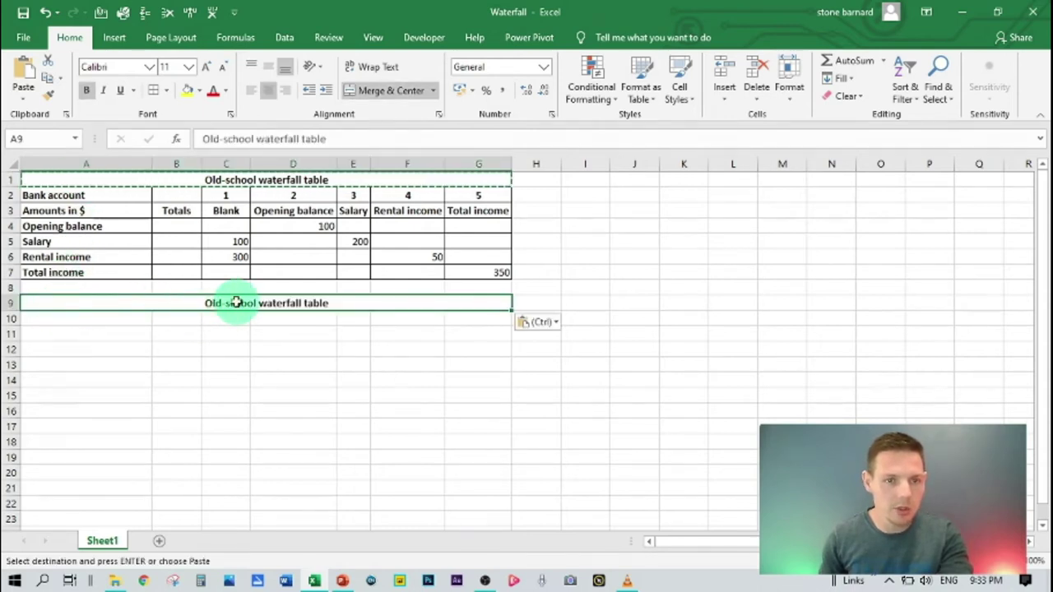
double_click(317, 138)
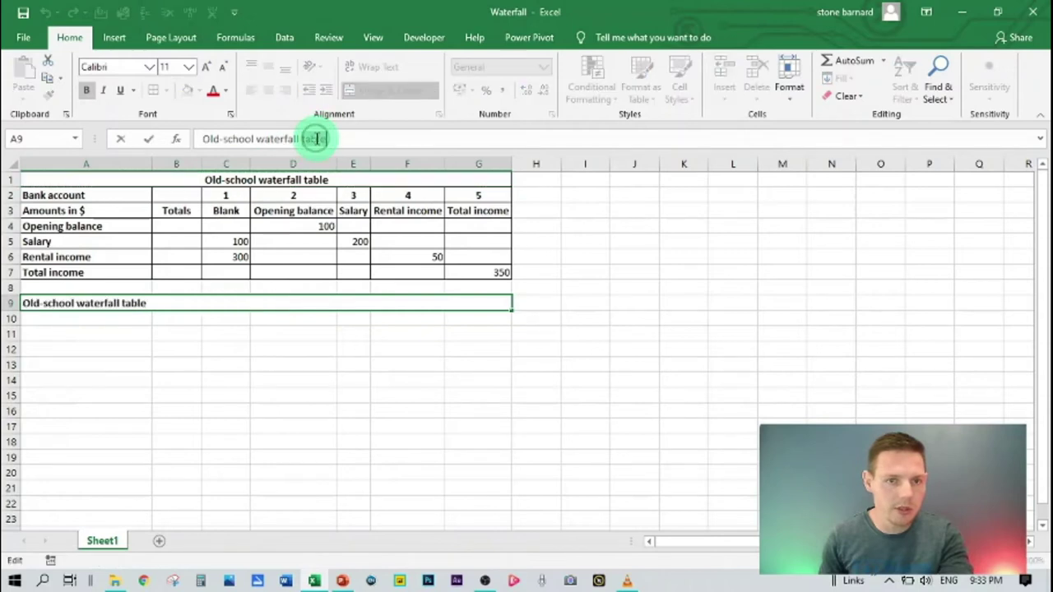
text(graph)
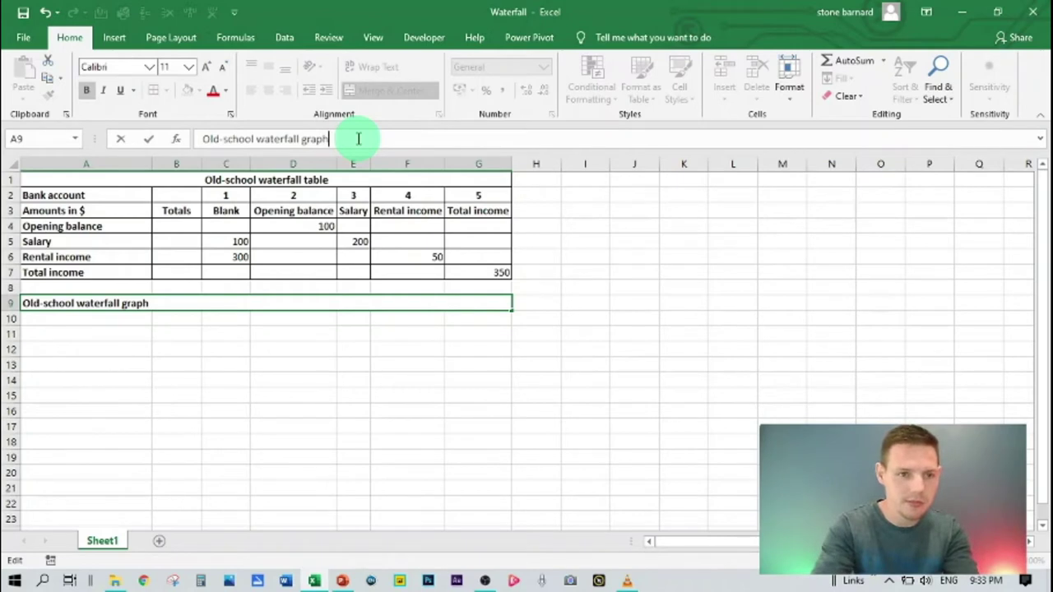
key(Return)
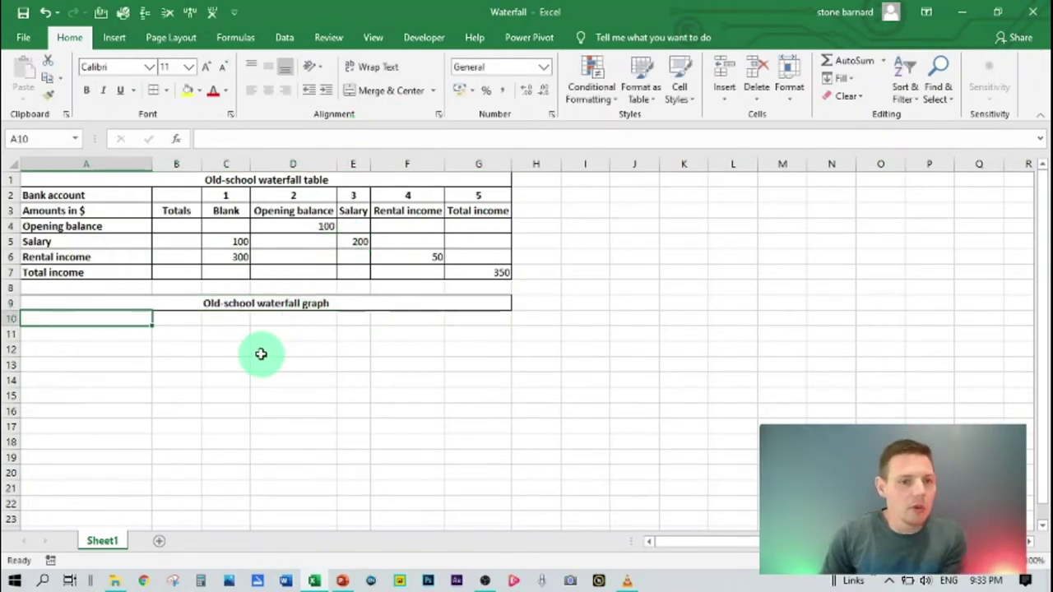
click(88, 333)
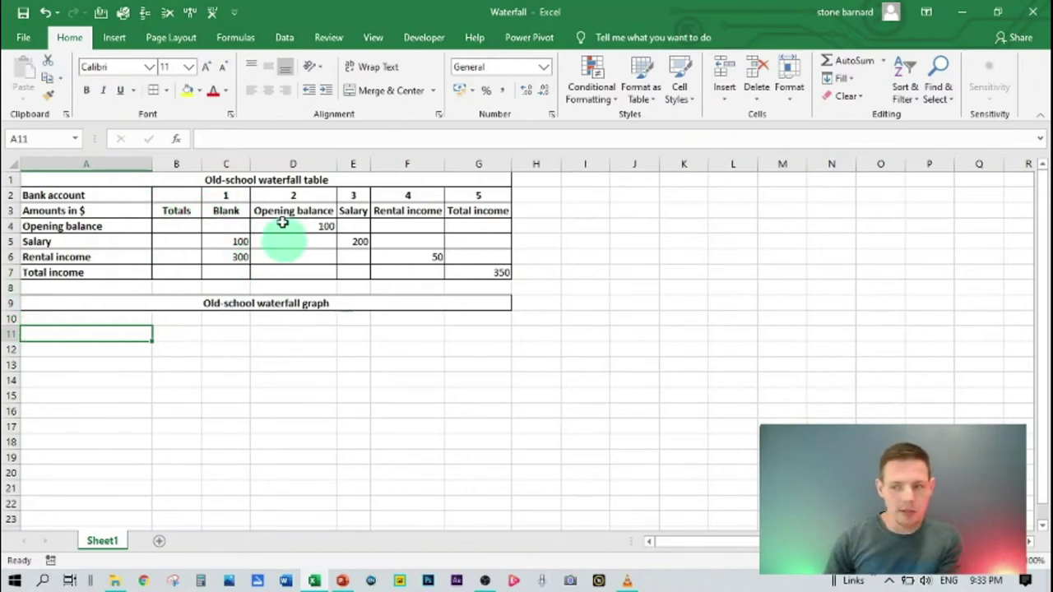
Insert a stacked column chart of B3:G7, switched to series by column, sized below row 9.
click(180, 212)
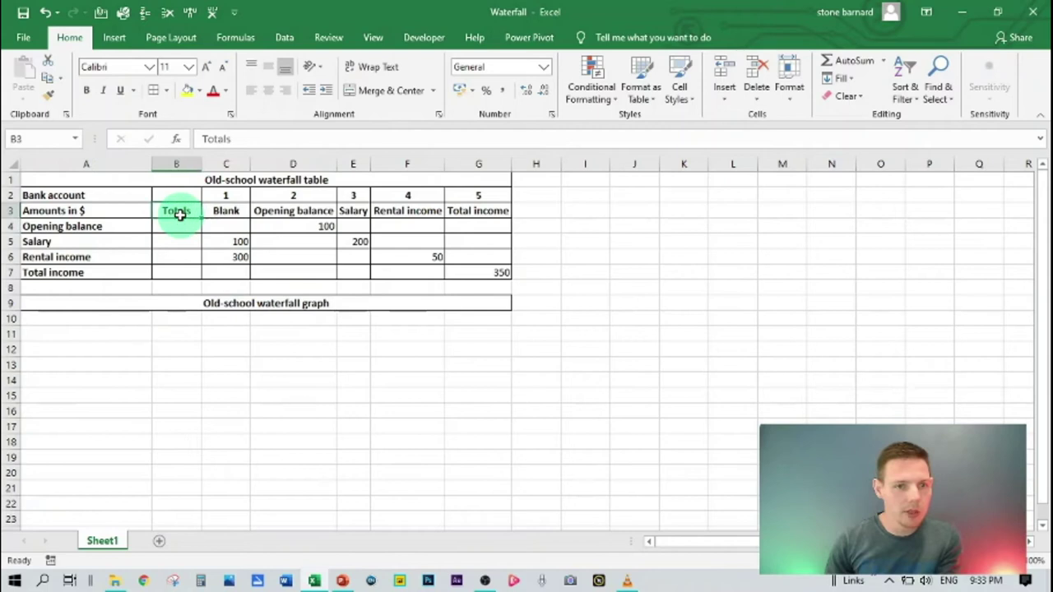
drag(176, 210, 469, 272)
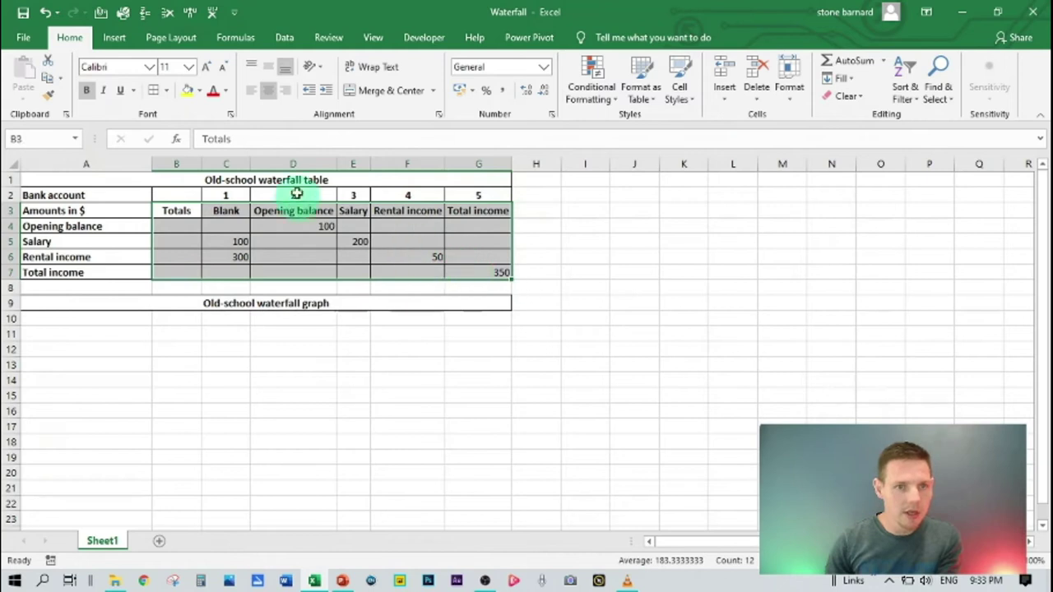
click(115, 38)
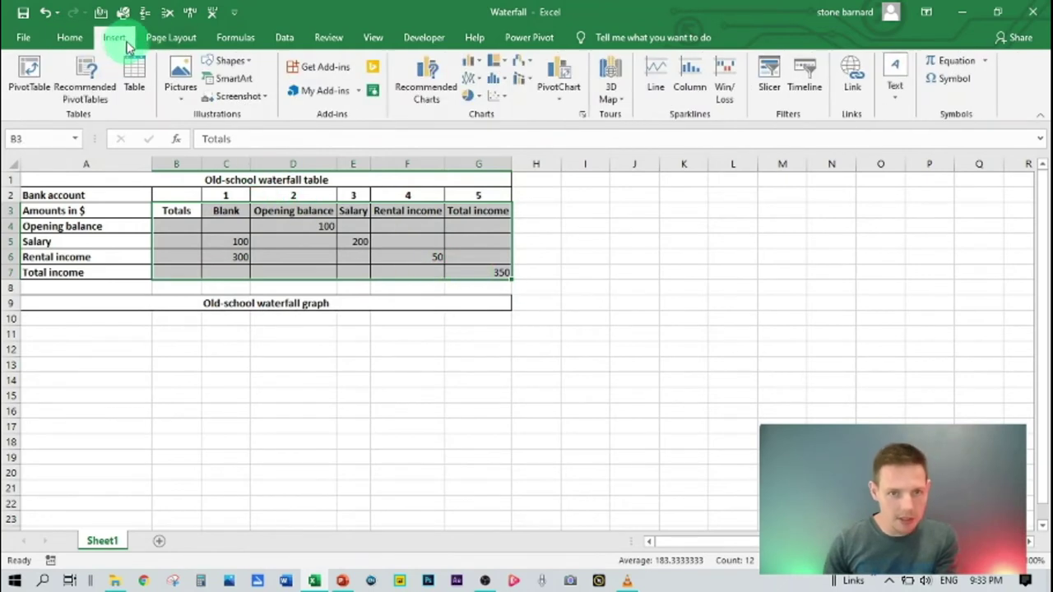
click(473, 63)
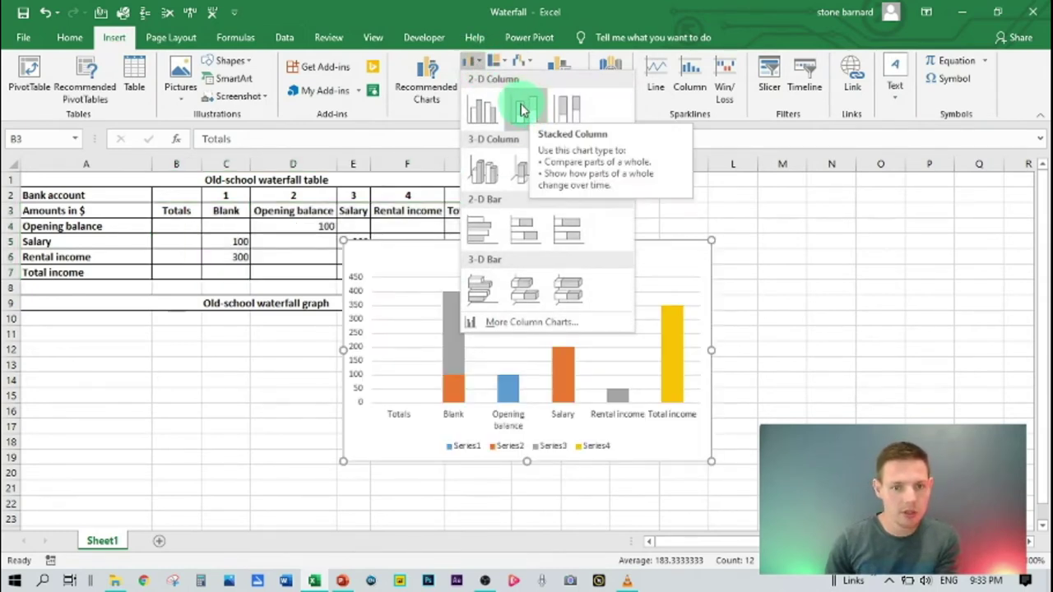
click(524, 113)
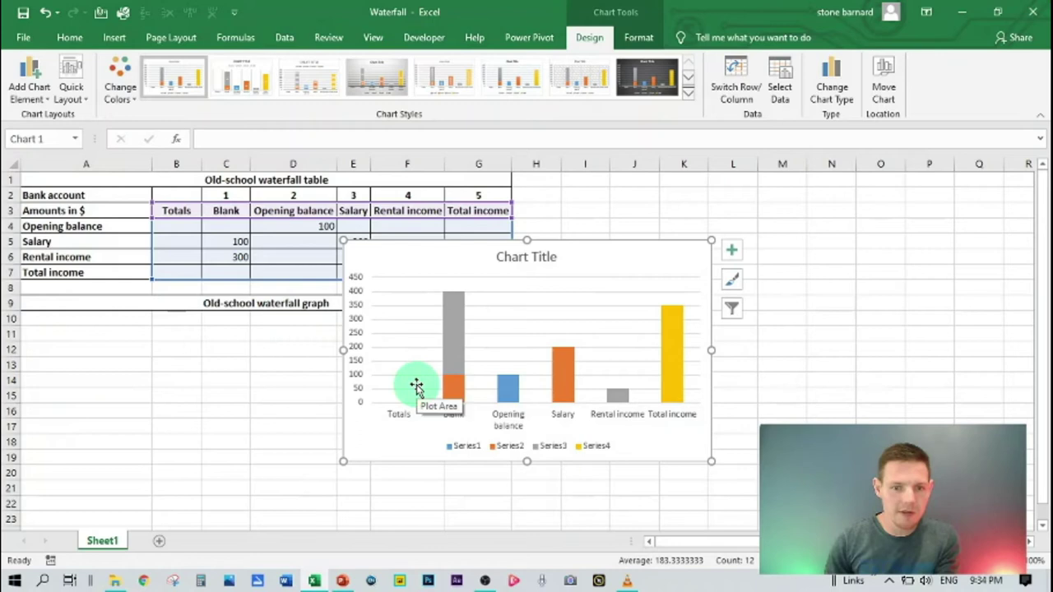
click(743, 78)
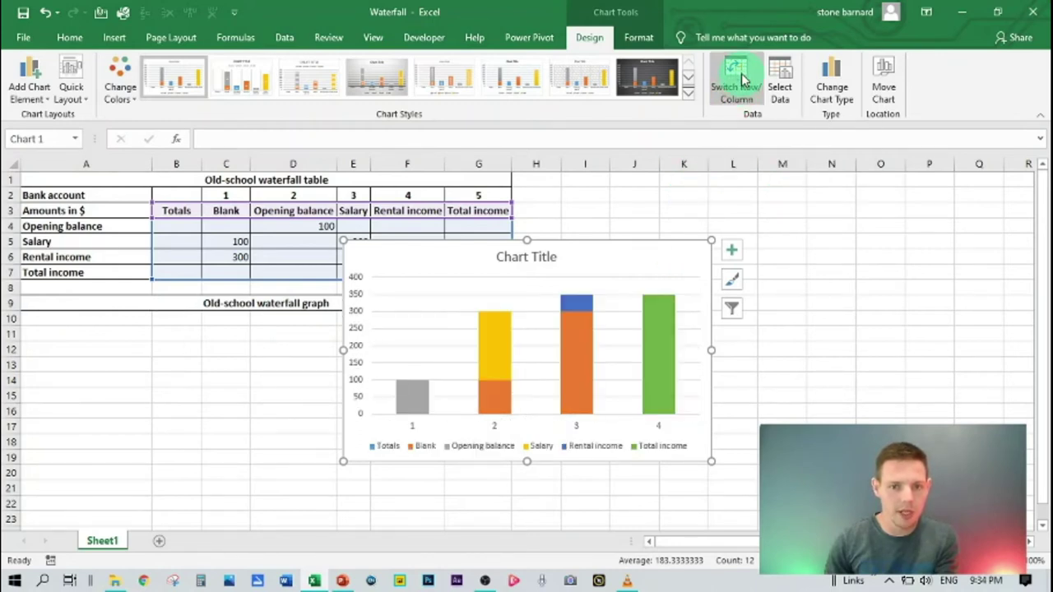
mouse_move(459, 295)
mouse_down()
mouse_move(287, 322)
mouse_move(298, 323)
mouse_up()
drag(393, 423, 501, 412)
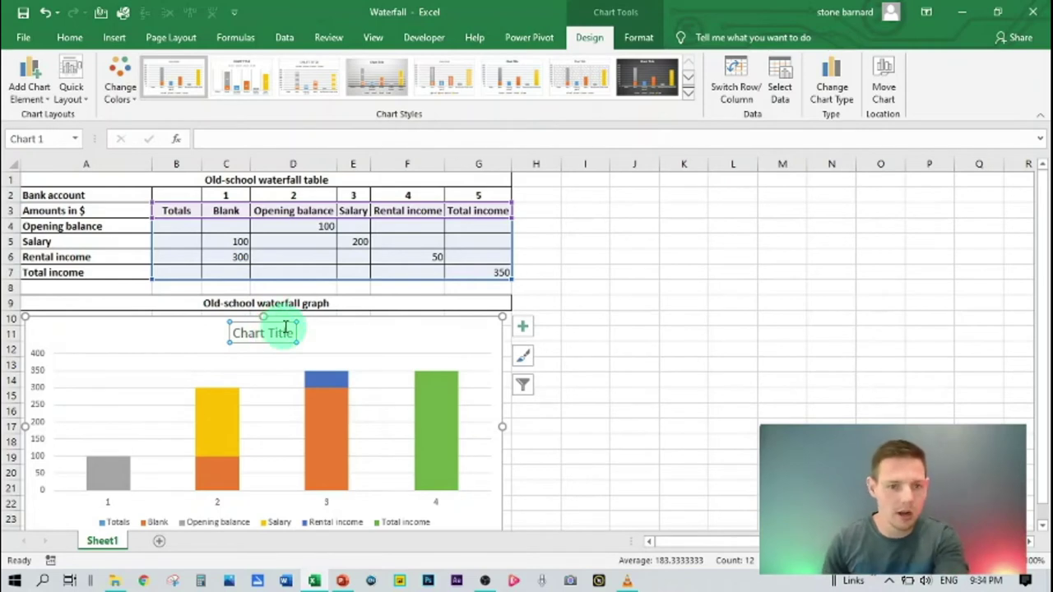
Link the chart title to cell A2 with =A2.
text(=)
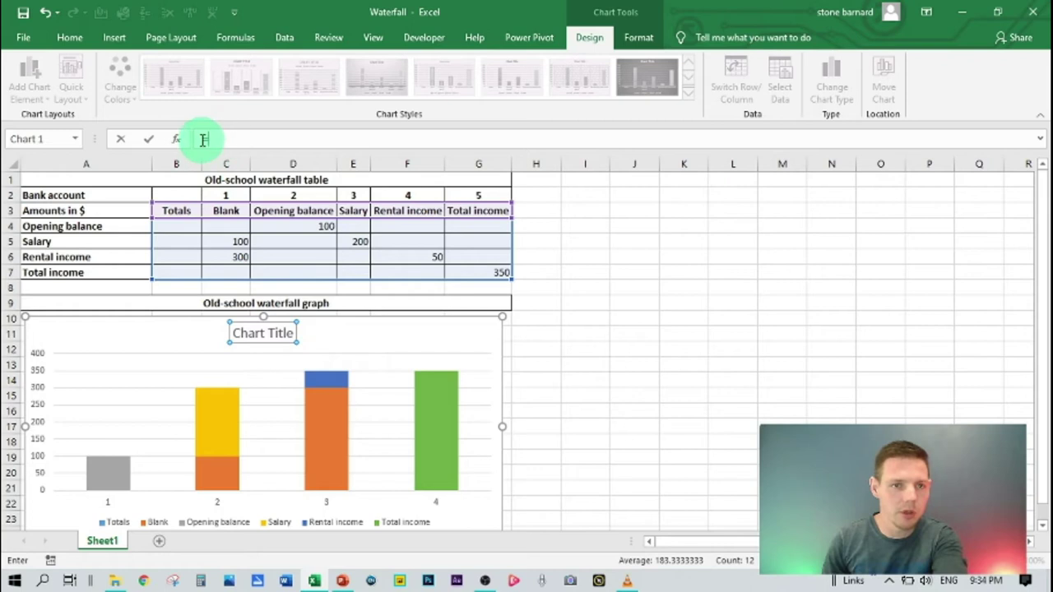
click(102, 193)
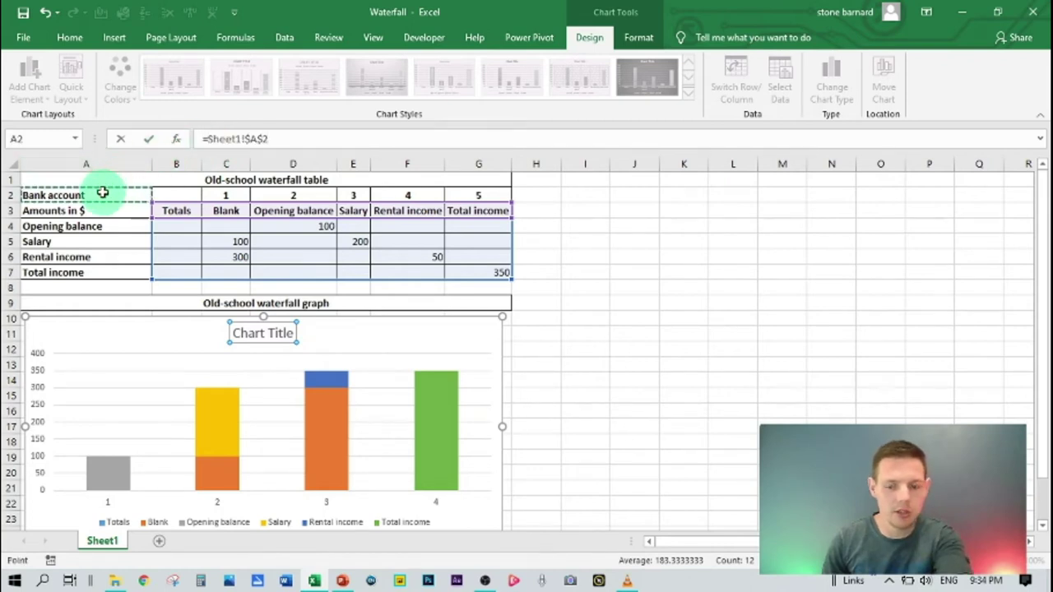
key(Return)
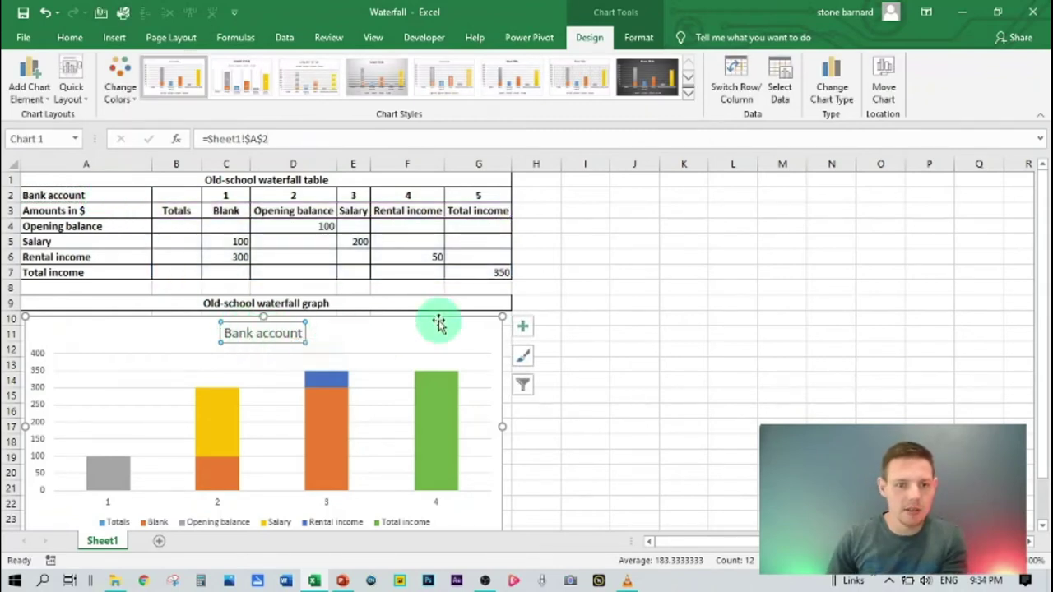
Test the link by changing A2 to 'Income statement', then undo the change.
click(567, 317)
click(69, 197)
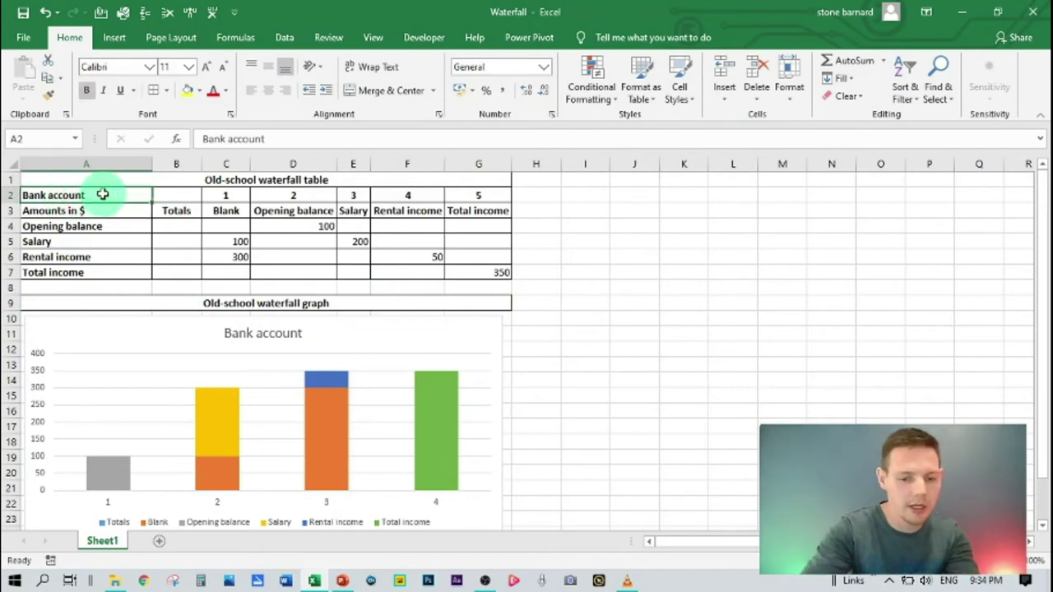
text(Income statement)
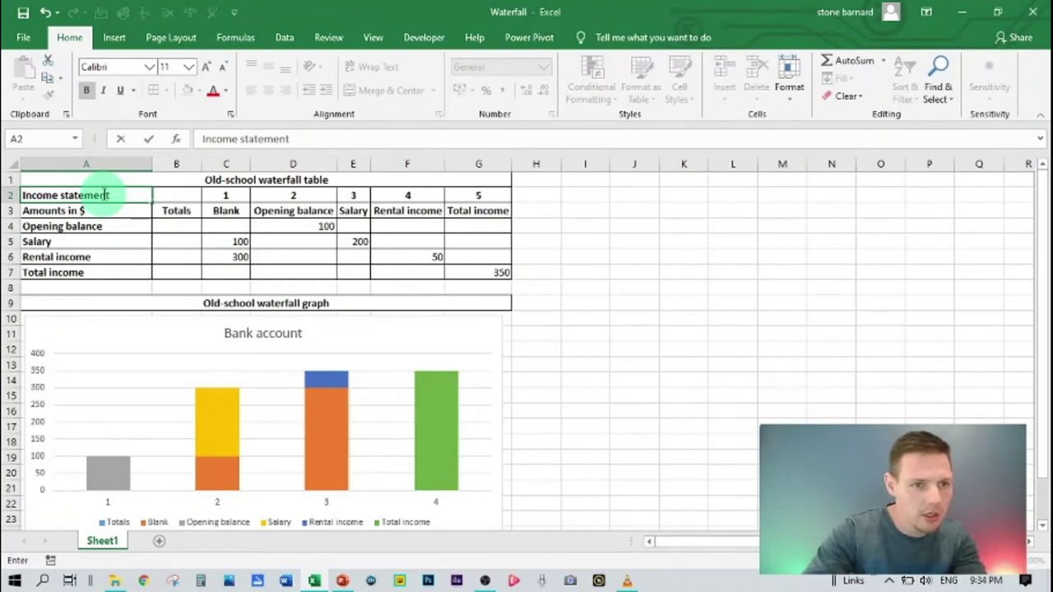
key(Return)
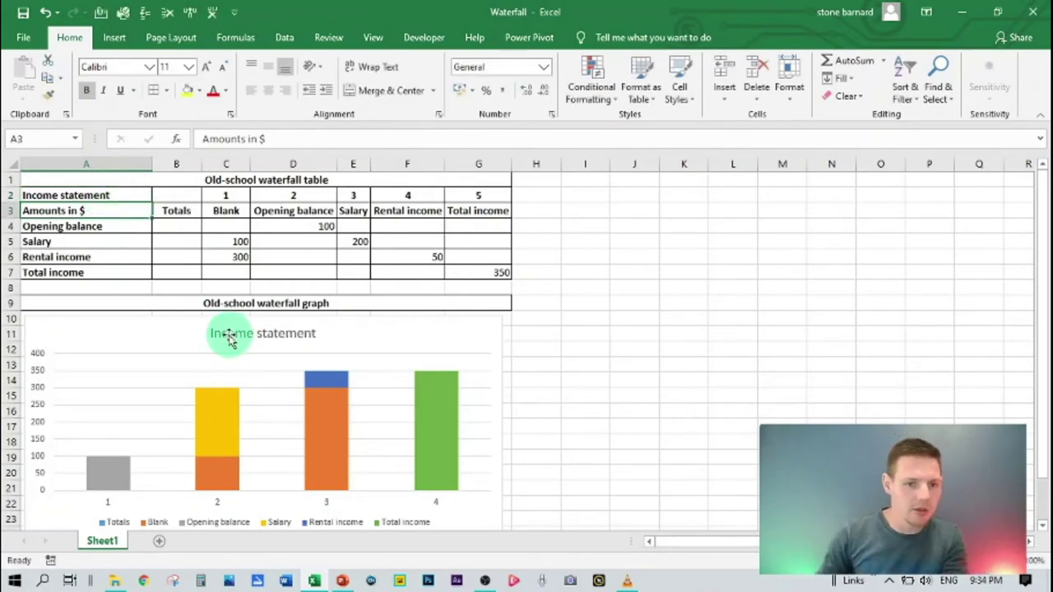
click(47, 15)
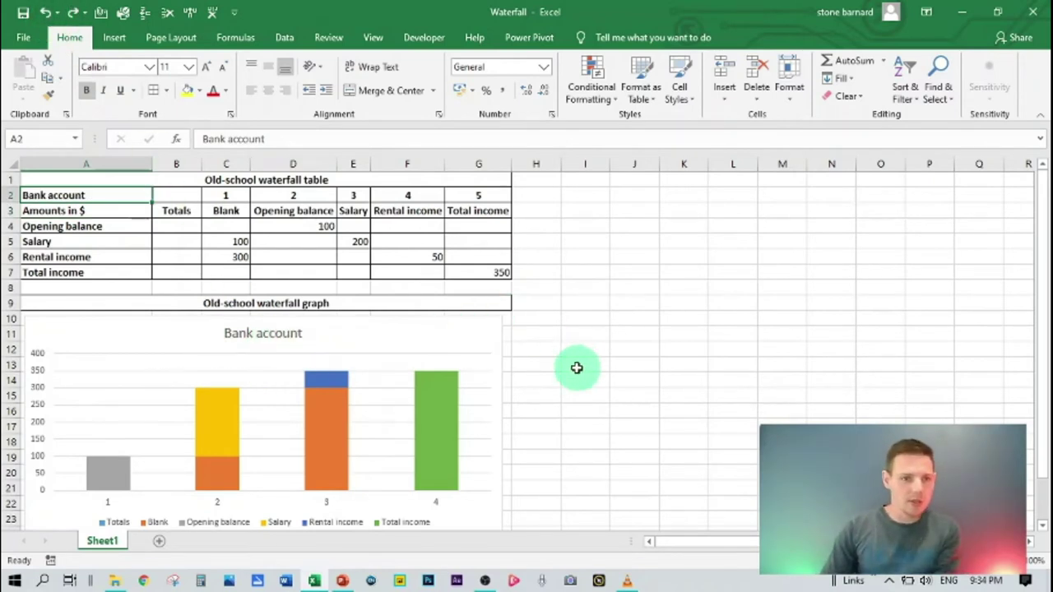
Set the chart's horizontal axis labels to the D3:G3 headers through Select Data.
click(195, 327)
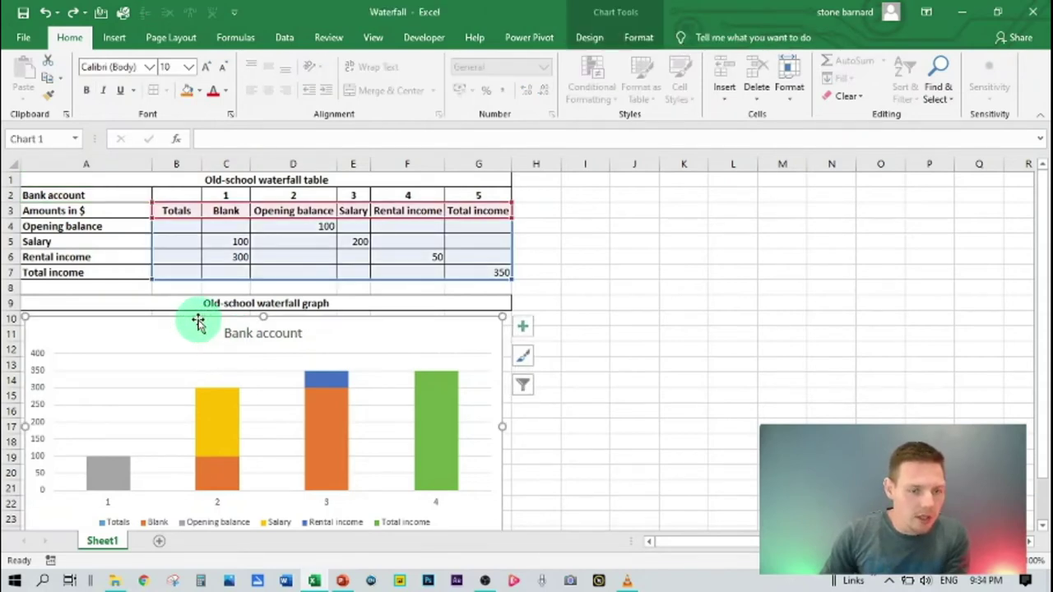
double_click(203, 329)
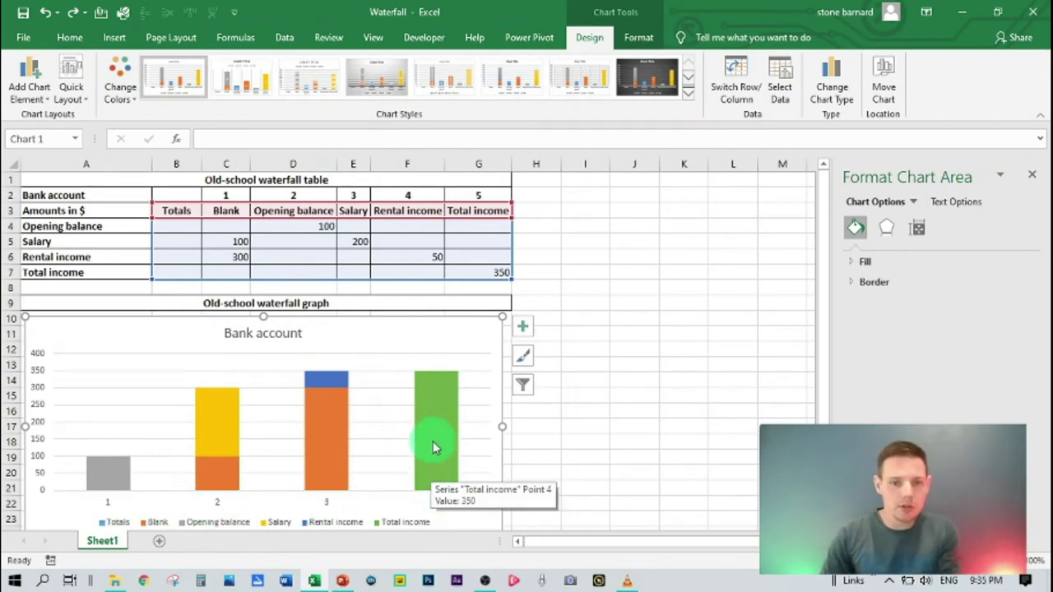
click(780, 89)
drag(548, 205, 603, 244)
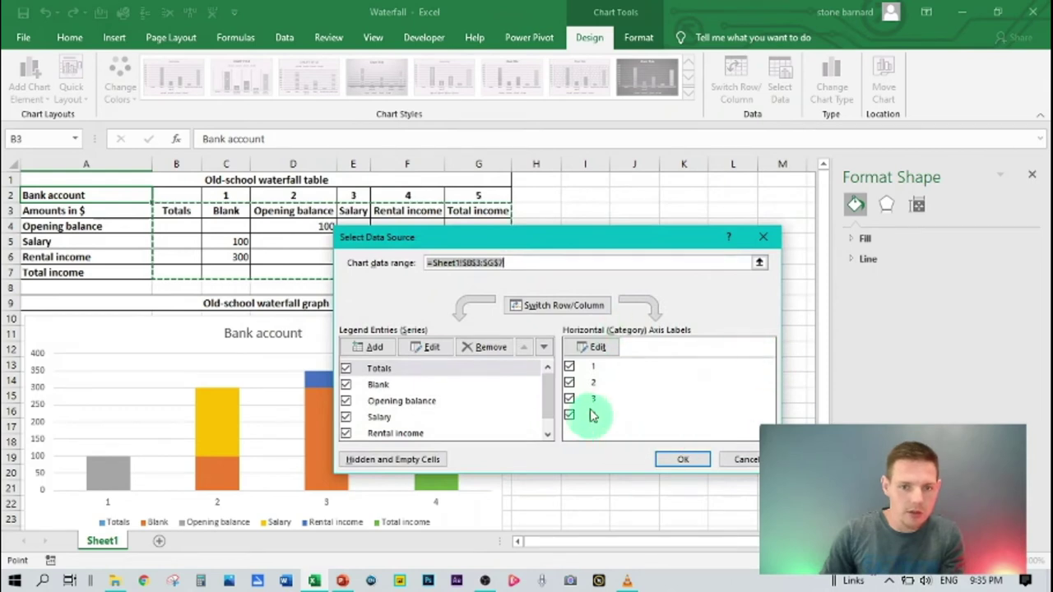
click(596, 349)
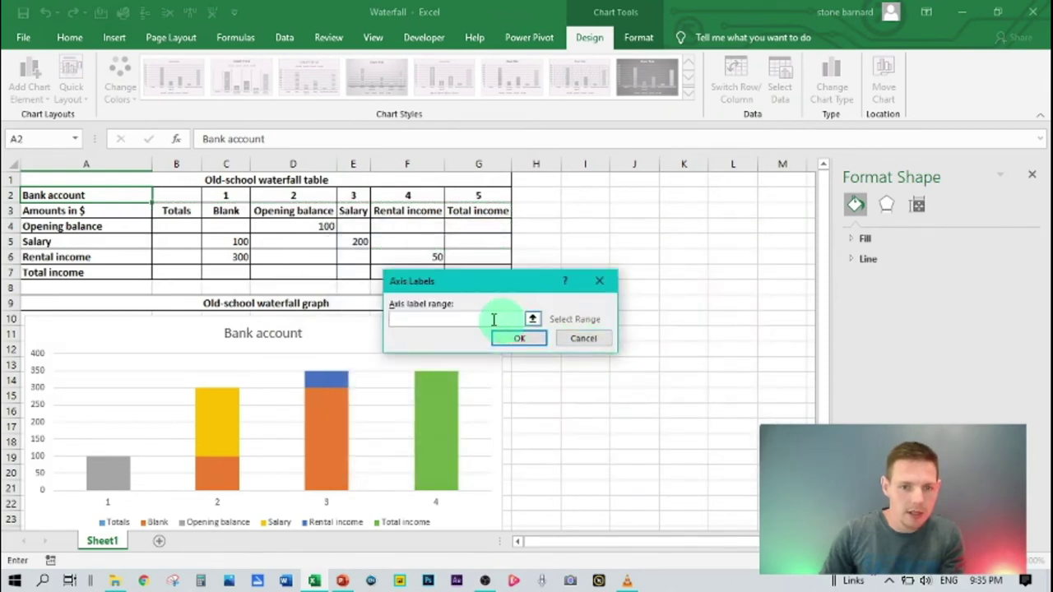
click(459, 316)
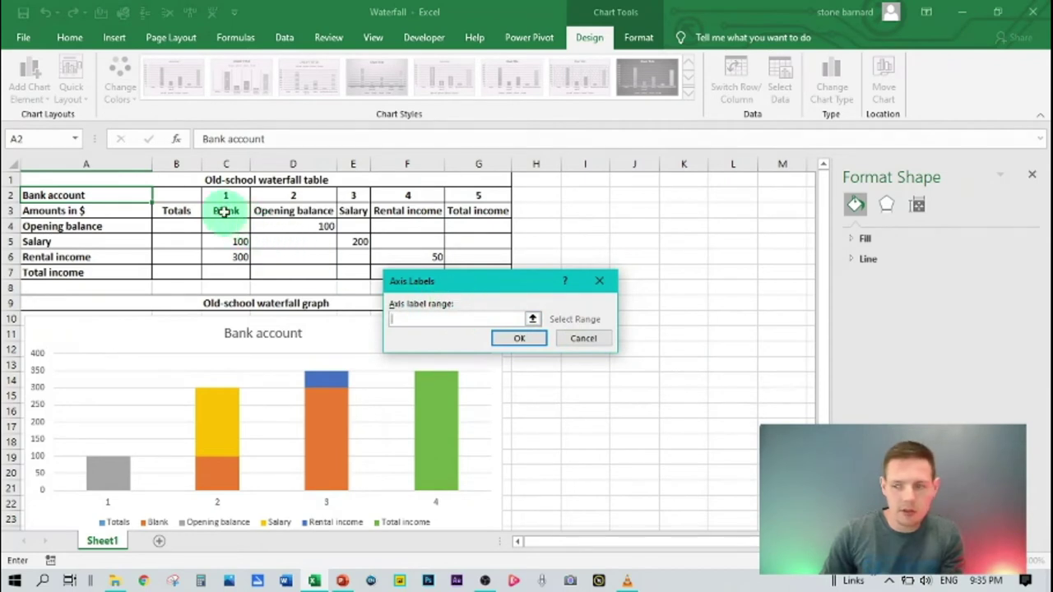
drag(176, 210, 465, 218)
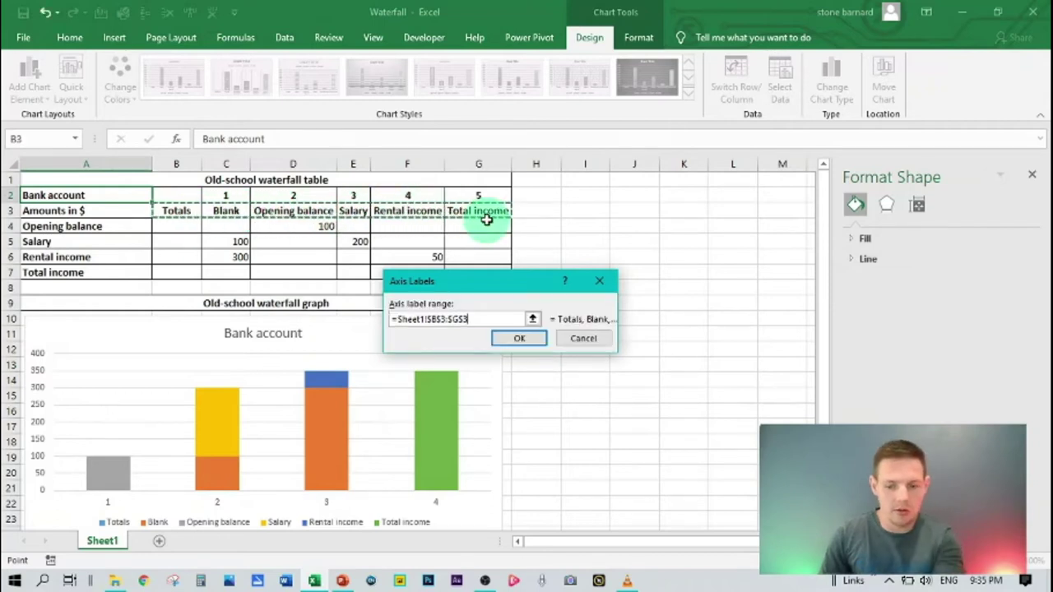
key(Return)
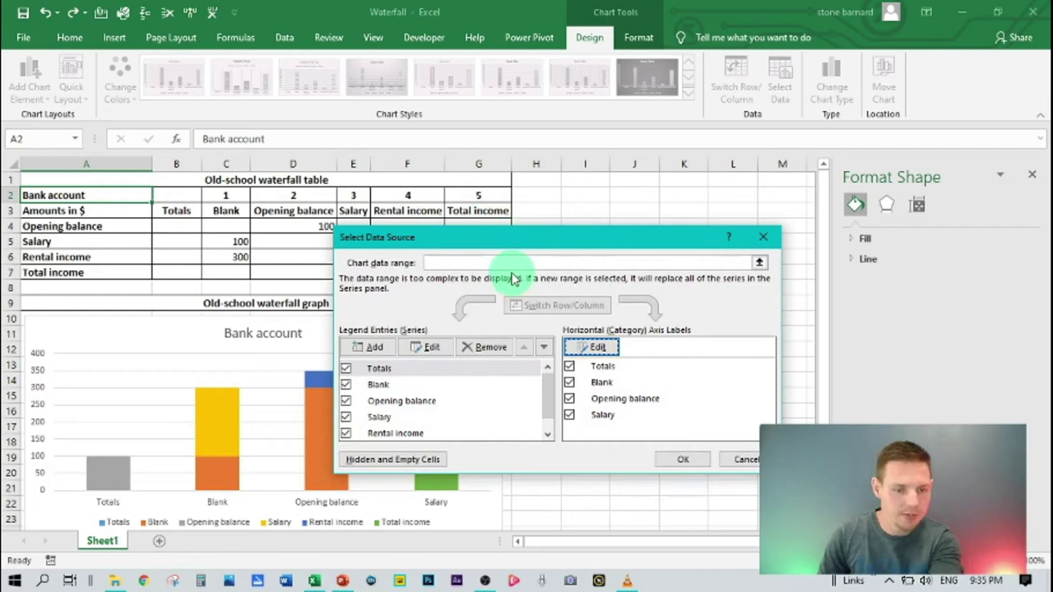
click(590, 347)
drag(277, 211, 458, 212)
key(Return)
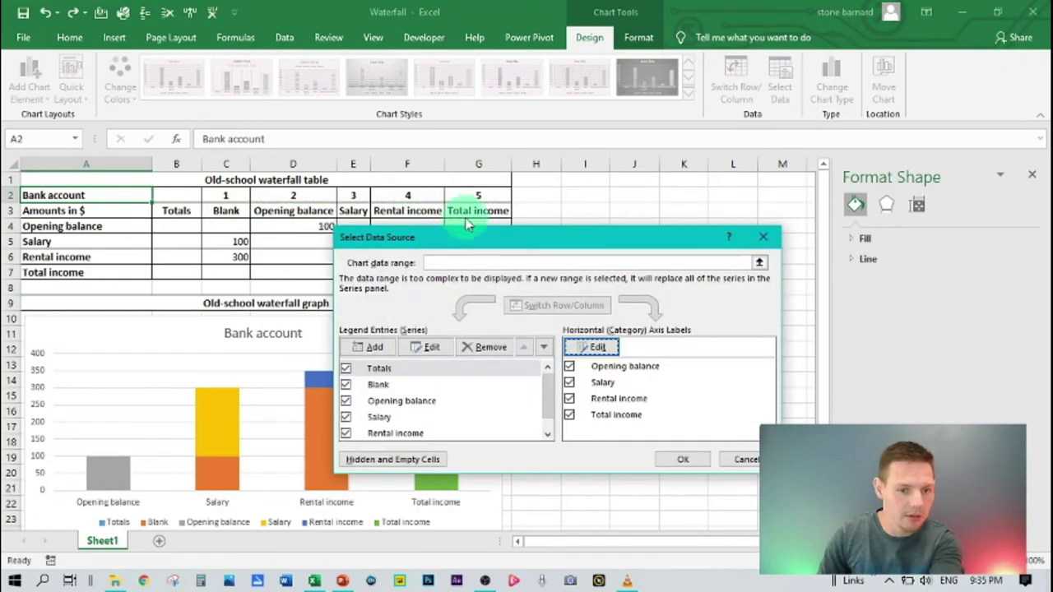
click(683, 459)
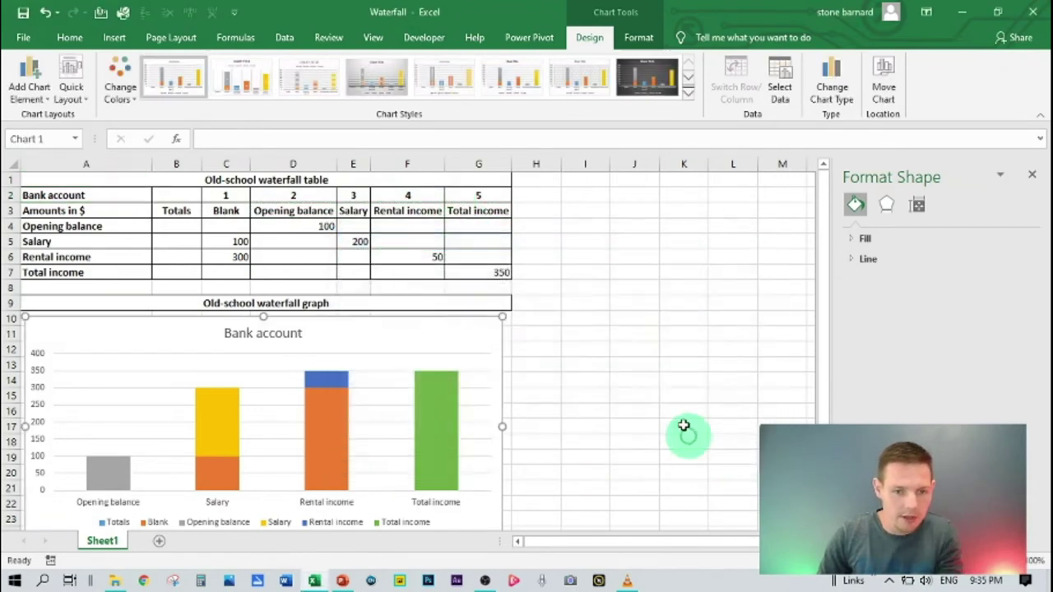
click(646, 400)
Add data labels to the chart's stacked bars from Add Chart Element.
scroll(648, 391, down, 1)
scroll(646, 383, down, 1)
scroll(592, 391, up, 1)
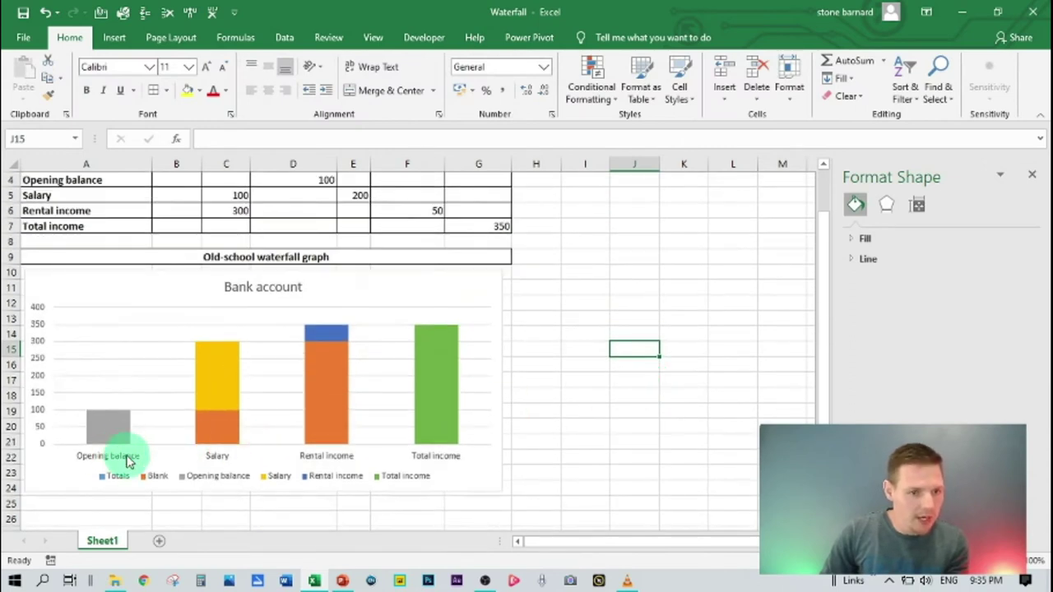
mouse_move(102, 436)
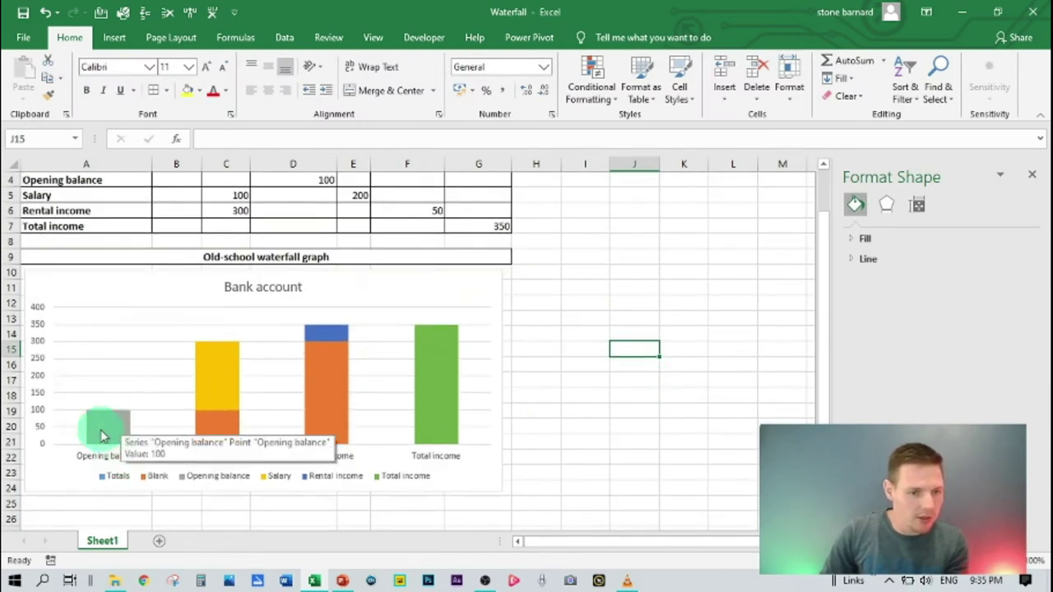
click(132, 279)
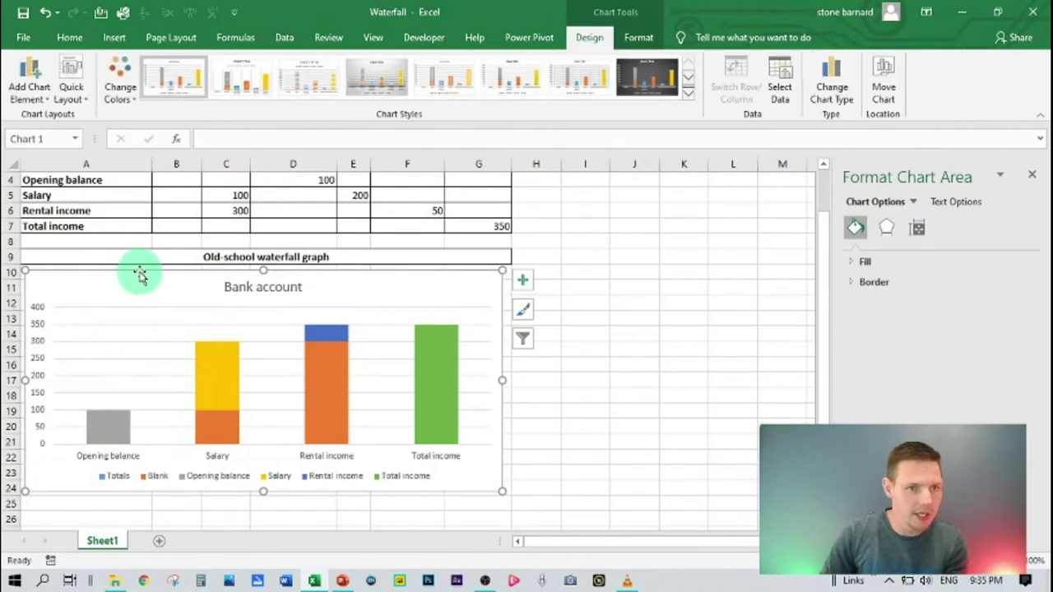
click(30, 87)
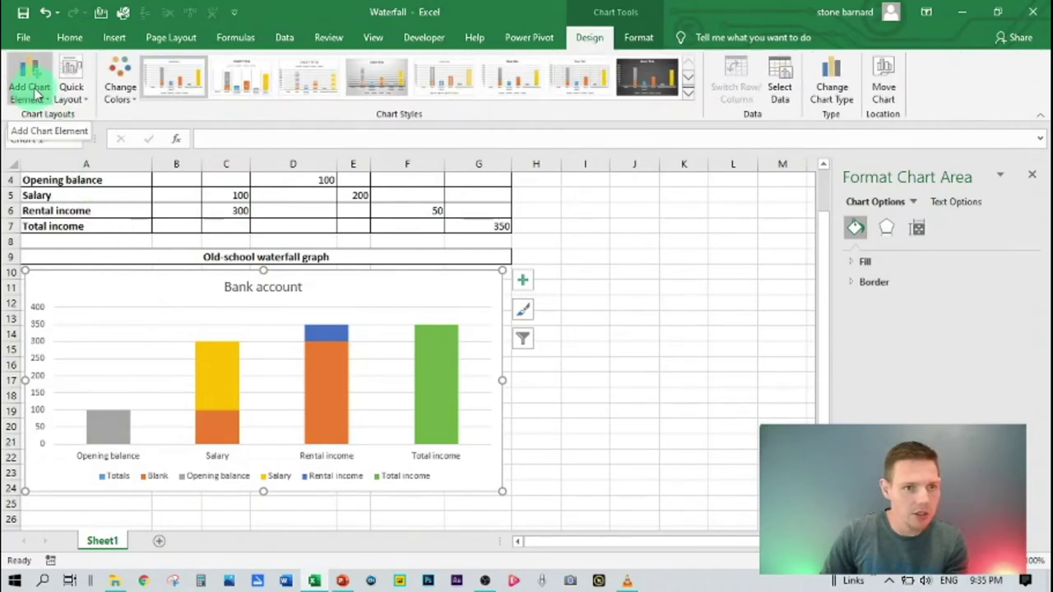
click(36, 95)
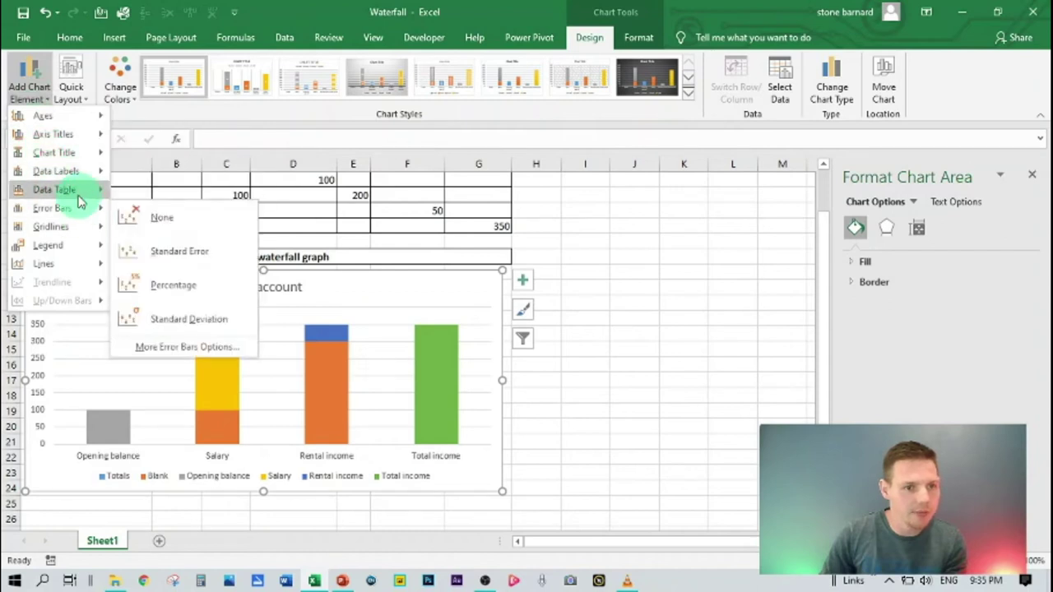
mouse_move(74, 173)
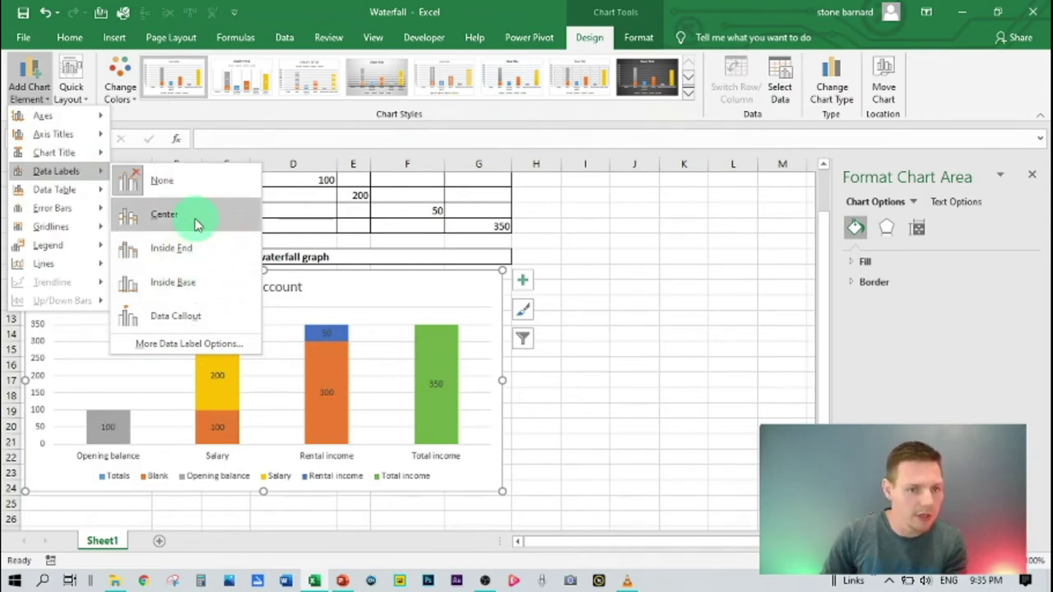
click(204, 251)
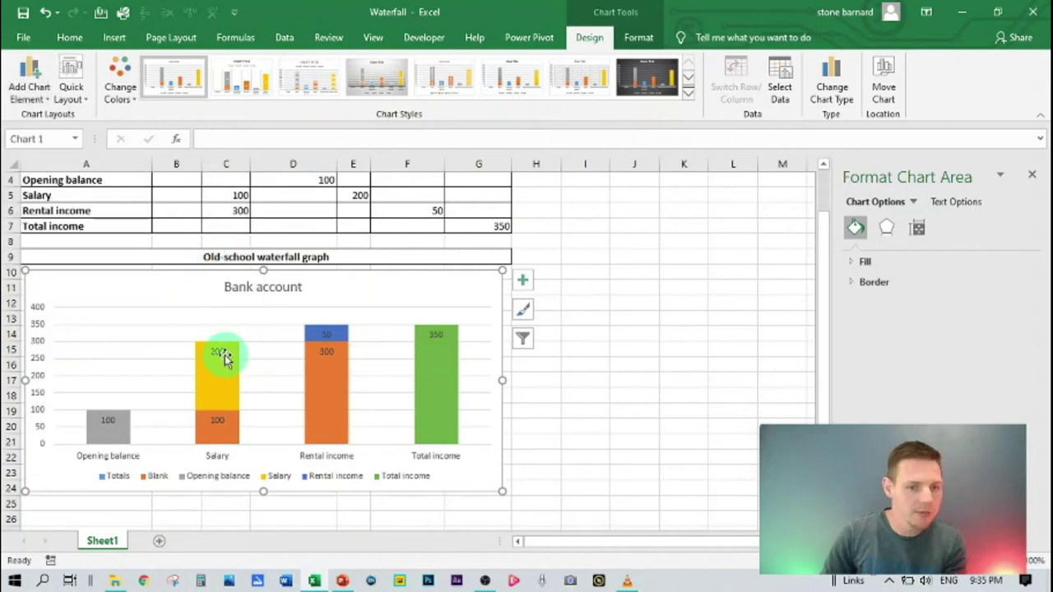
click(568, 404)
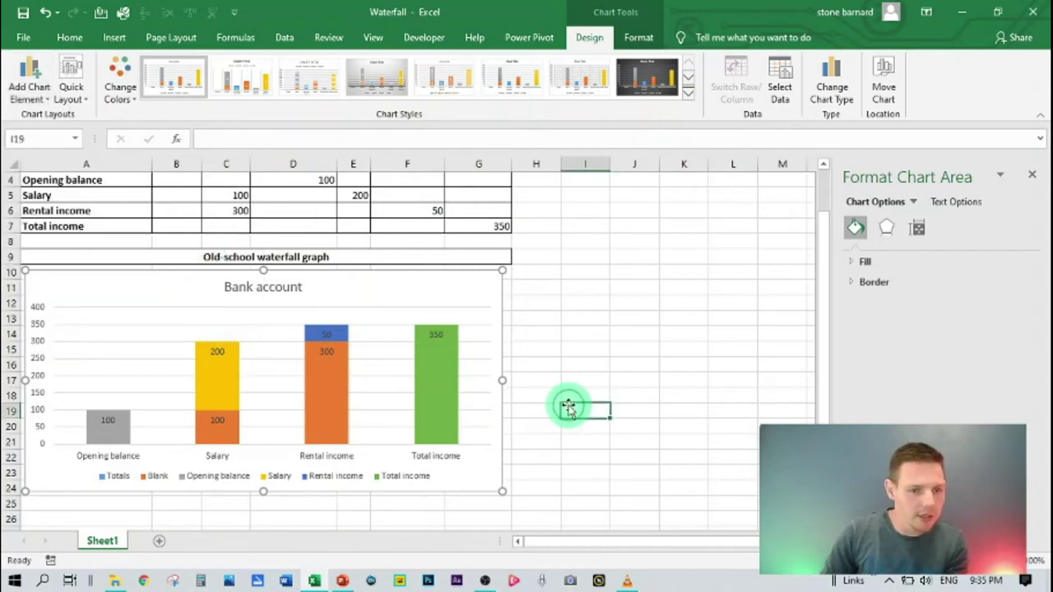
Delete the Totals and Blank entries from the chart legend.
click(119, 480)
click(117, 479)
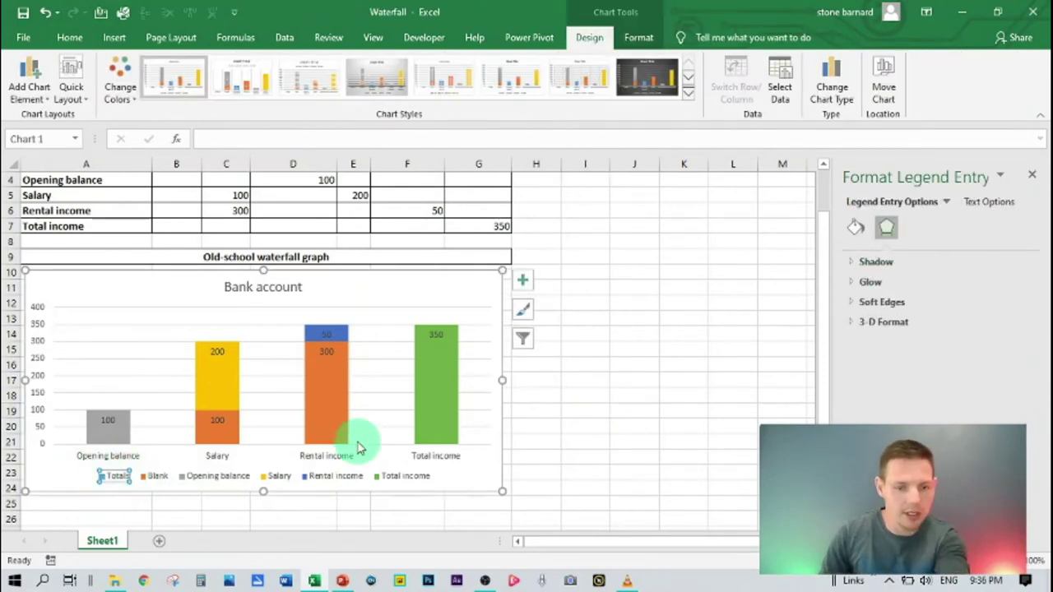
key(Delete)
click(139, 479)
click(136, 477)
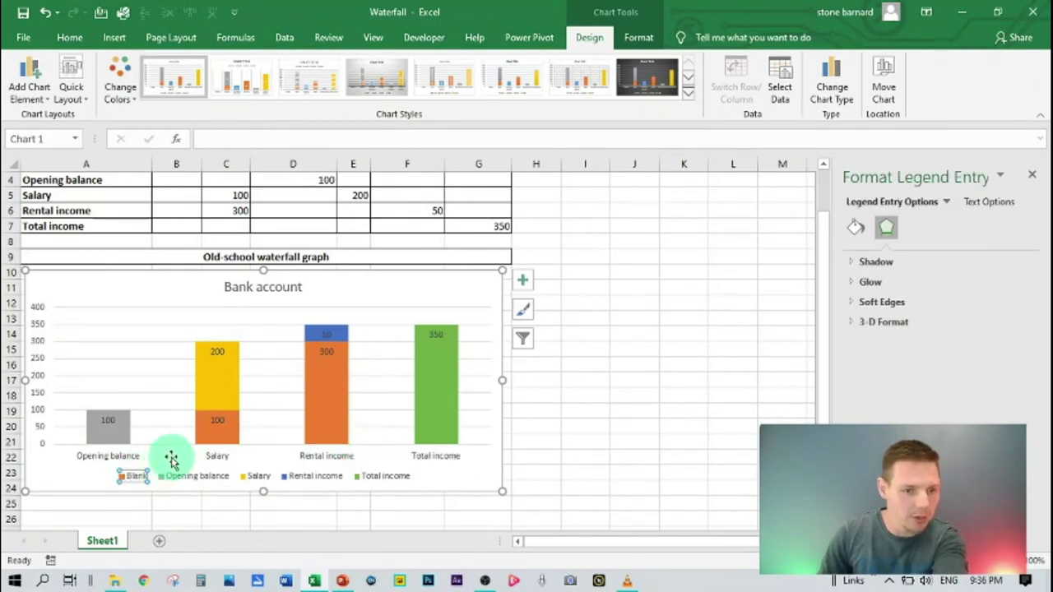
key(Delete)
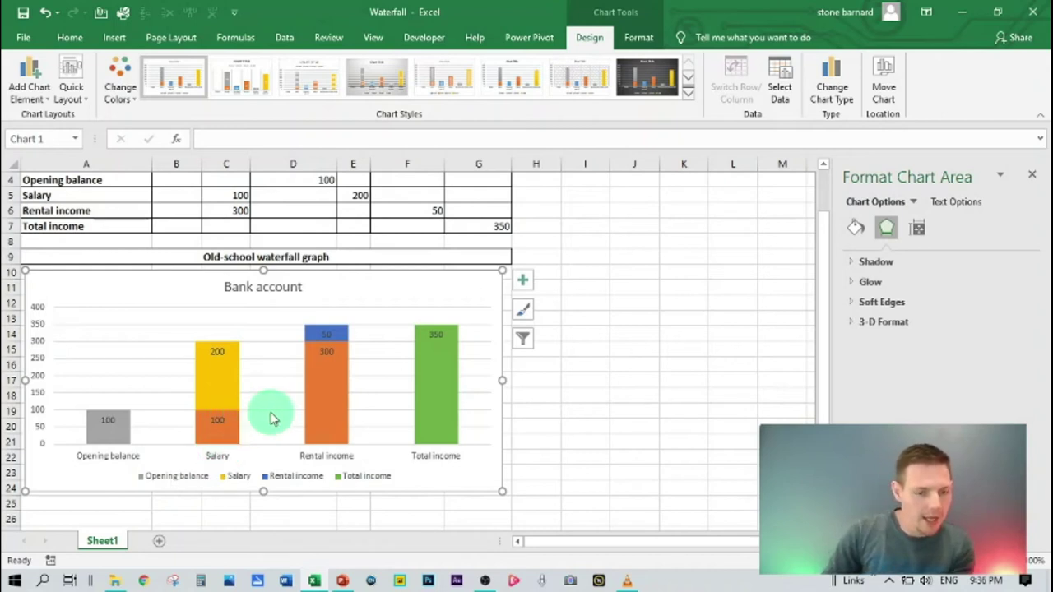
Set the Blank series to No fill and remove its data labels.
click(225, 430)
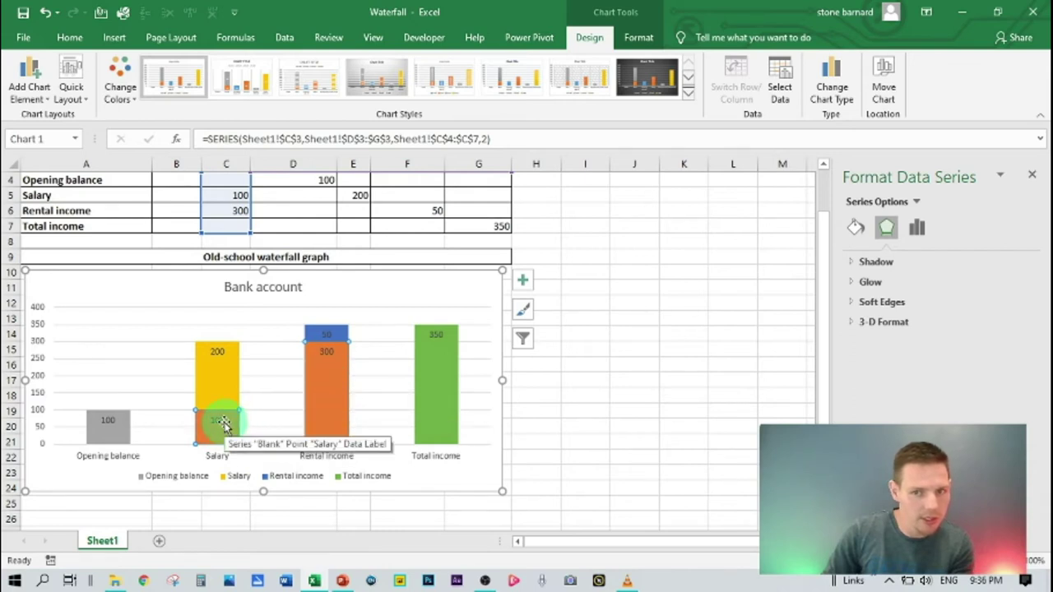
click(856, 232)
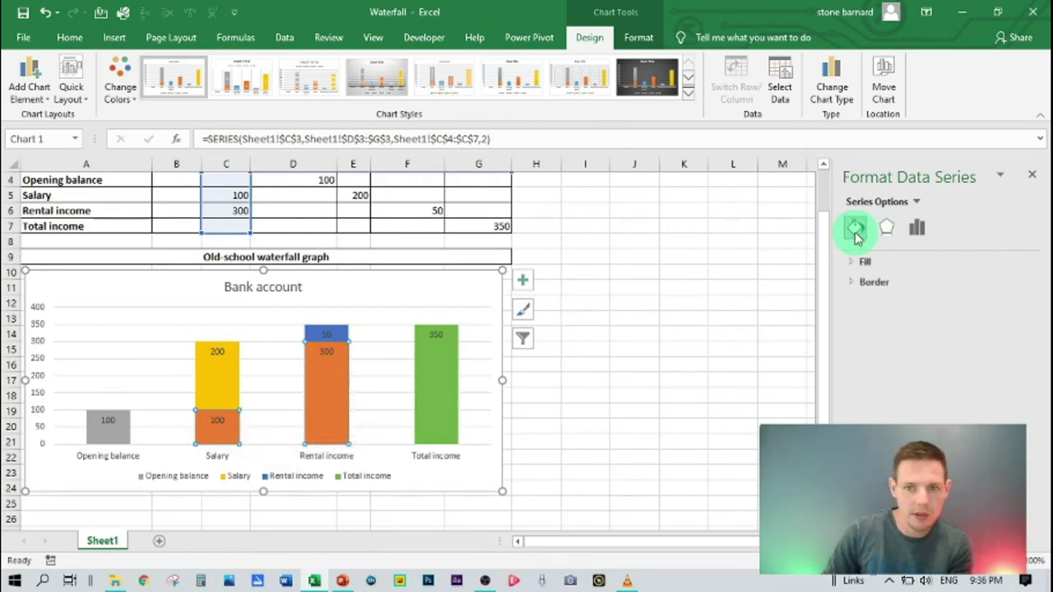
click(857, 261)
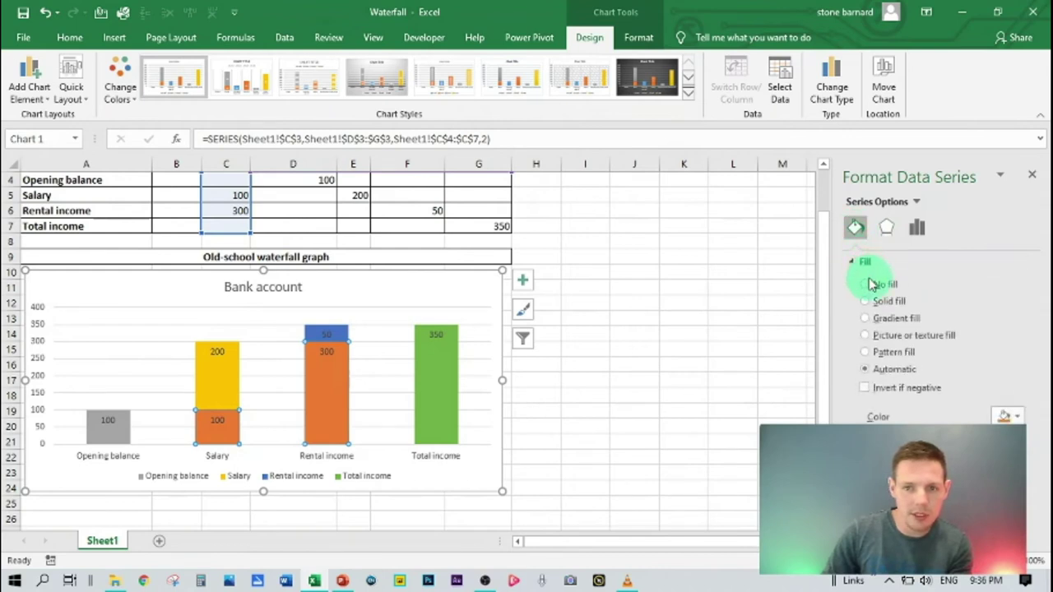
click(868, 285)
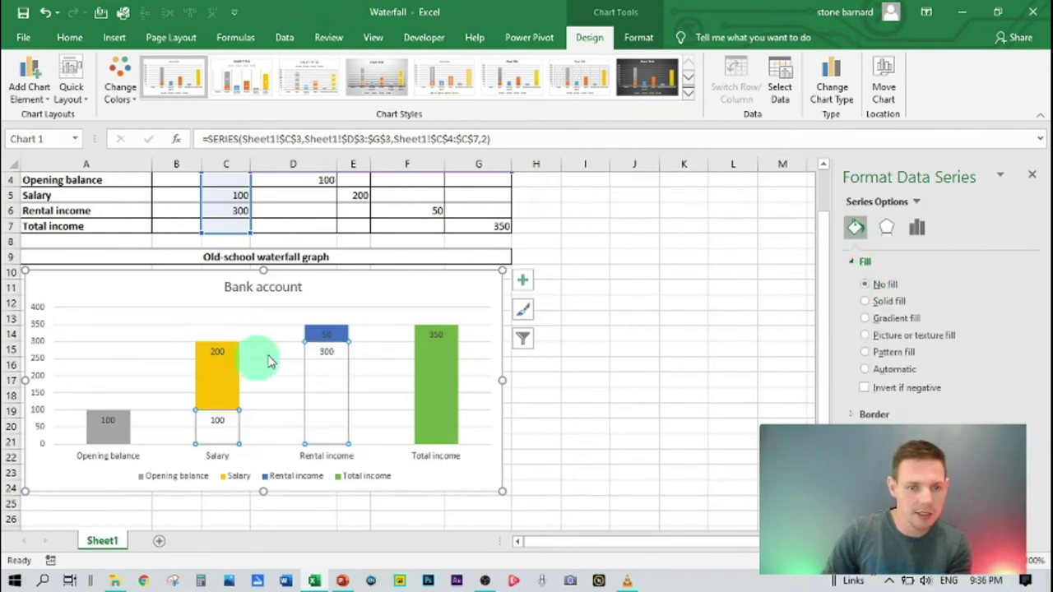
click(328, 354)
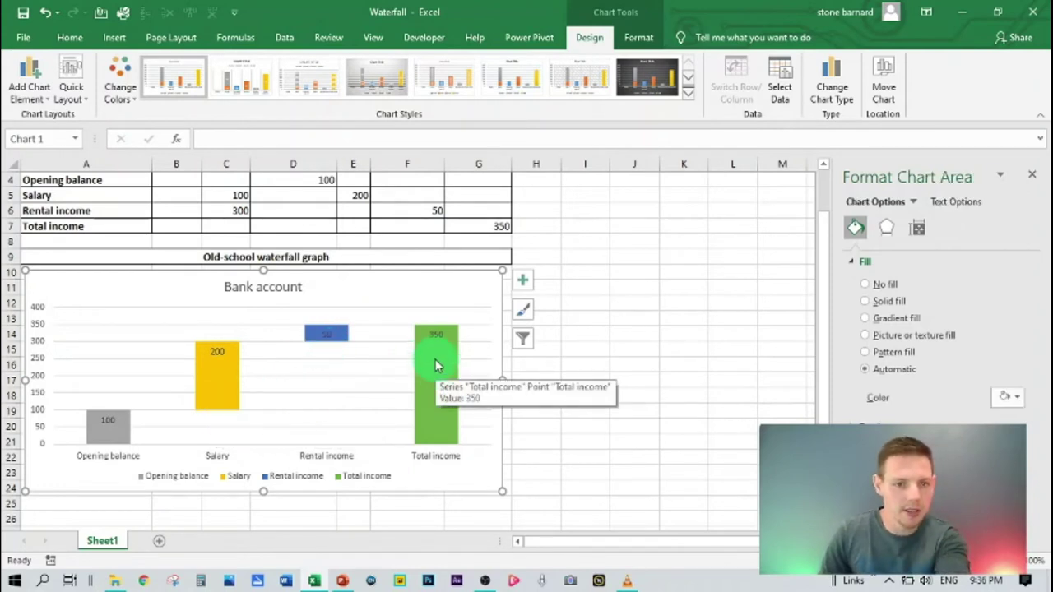
click(634, 350)
click(1034, 179)
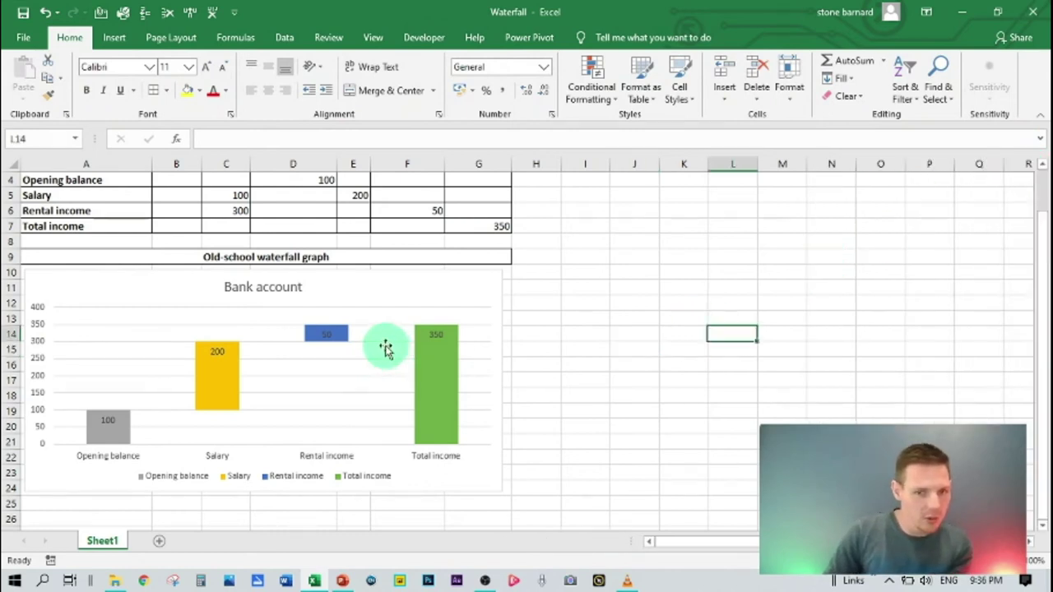
Put an outside border around the cell block behind the chart.
drag(510, 485, 94, 267)
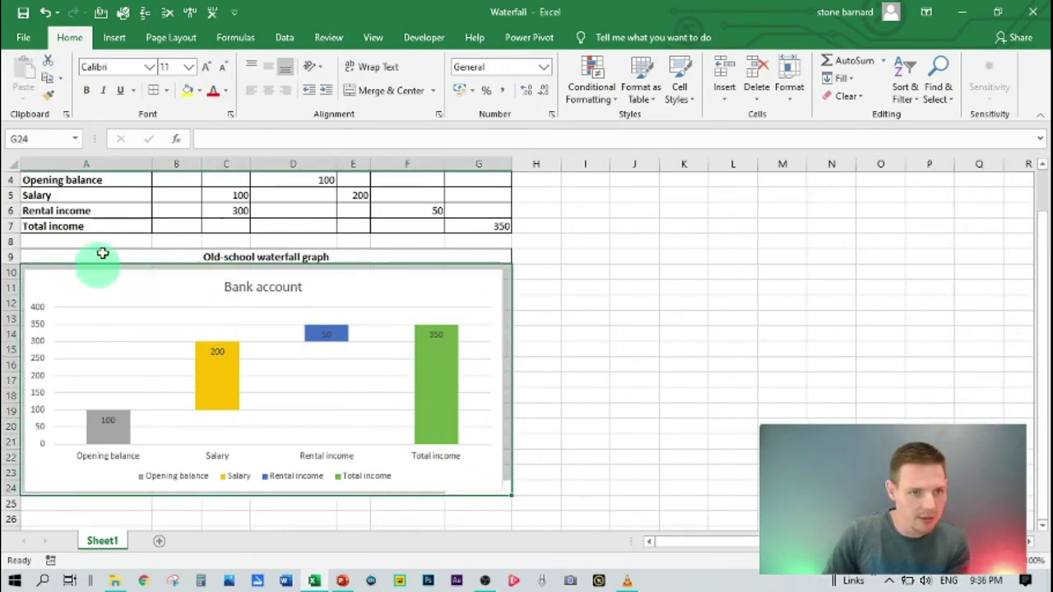
click(167, 93)
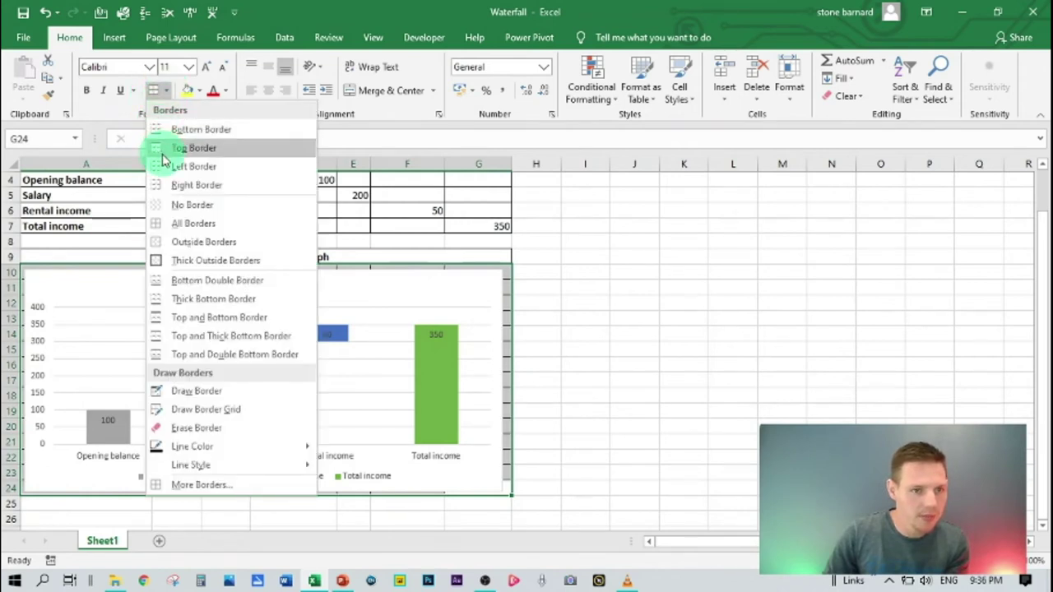
click(69, 36)
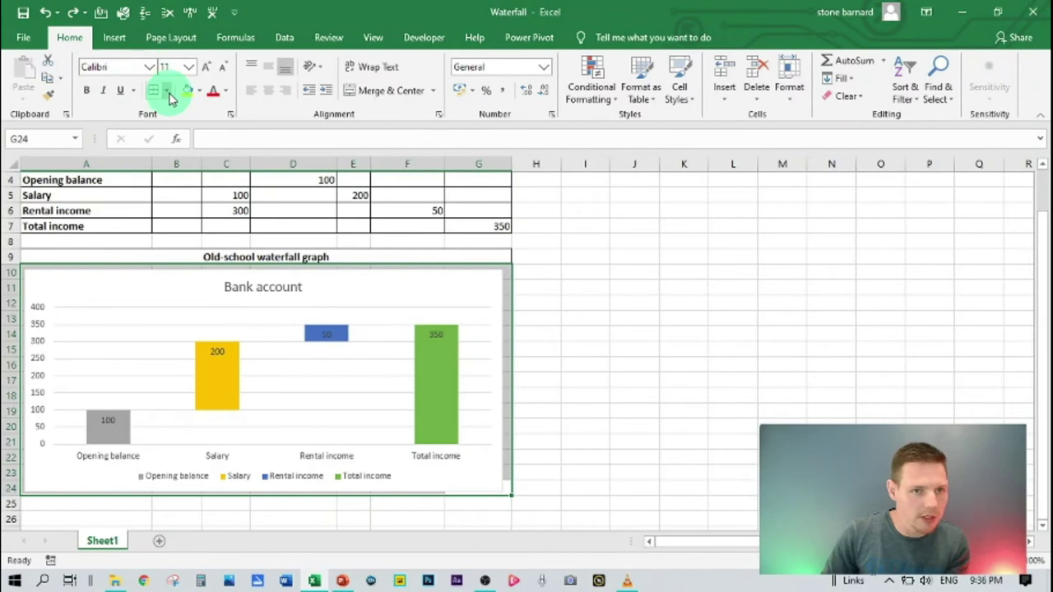
click(168, 92)
click(164, 241)
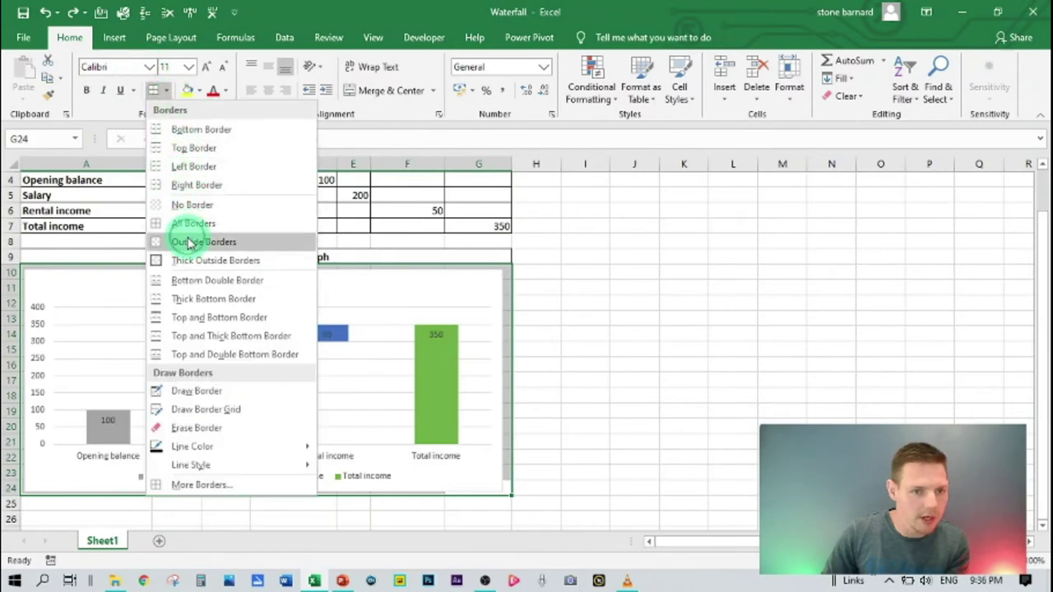
click(732, 359)
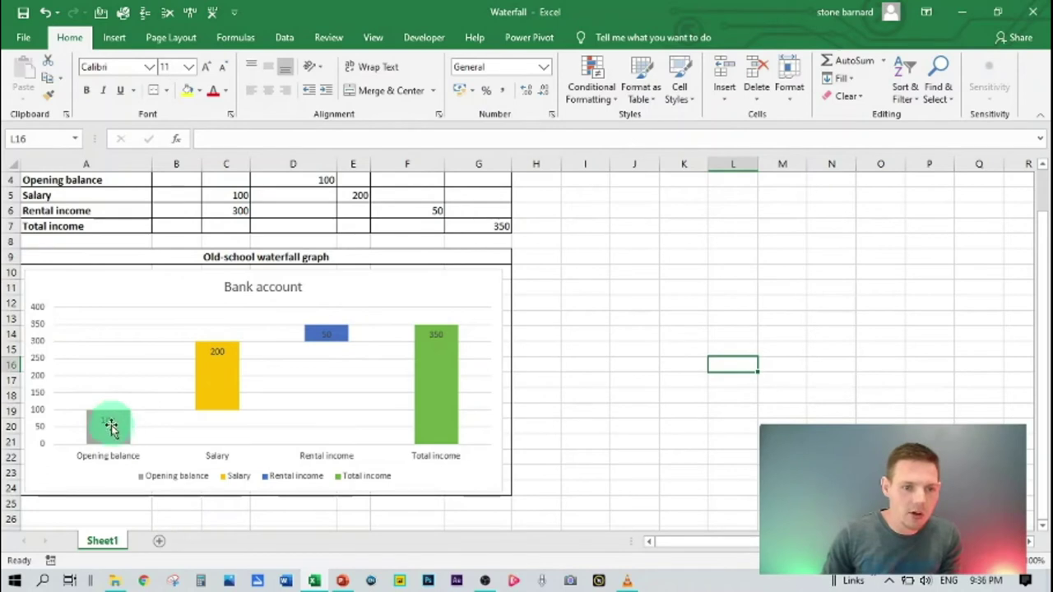
scroll(113, 441, up, 1)
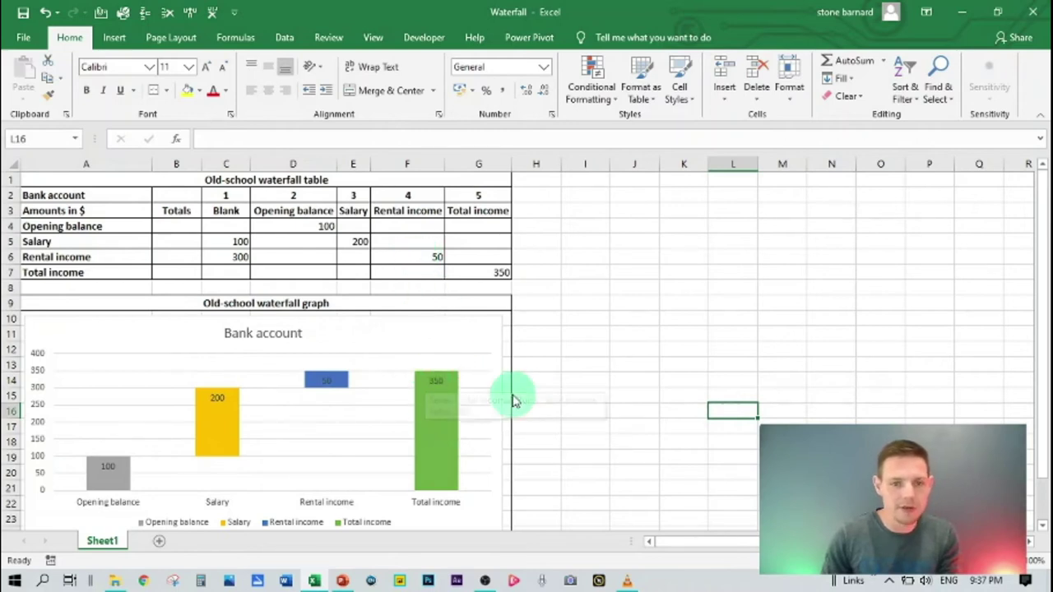
Copy the merged A1 title and paste it into A26 below the chart.
click(565, 376)
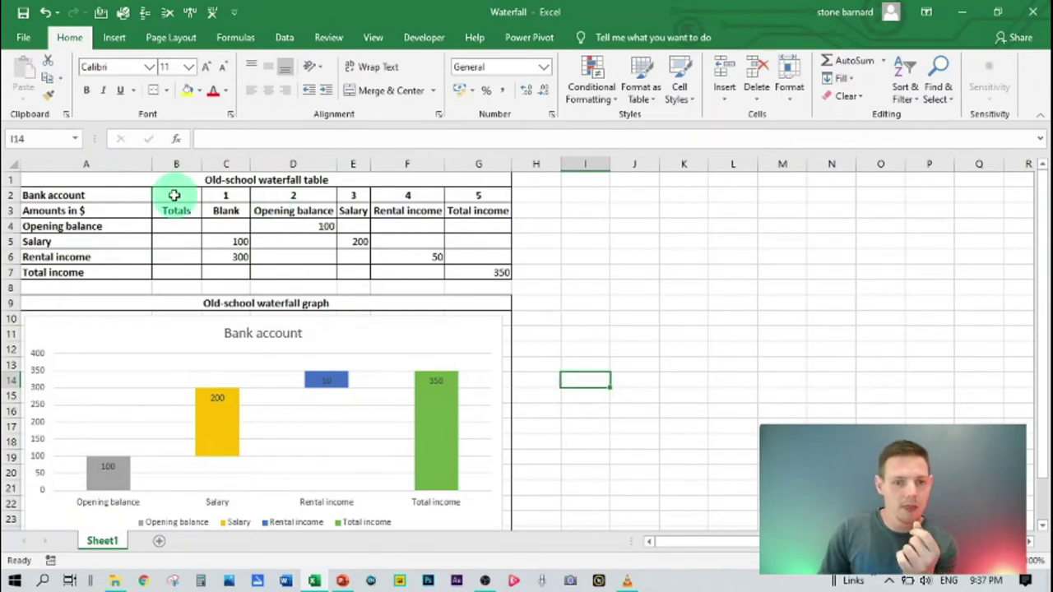
drag(174, 193, 176, 365)
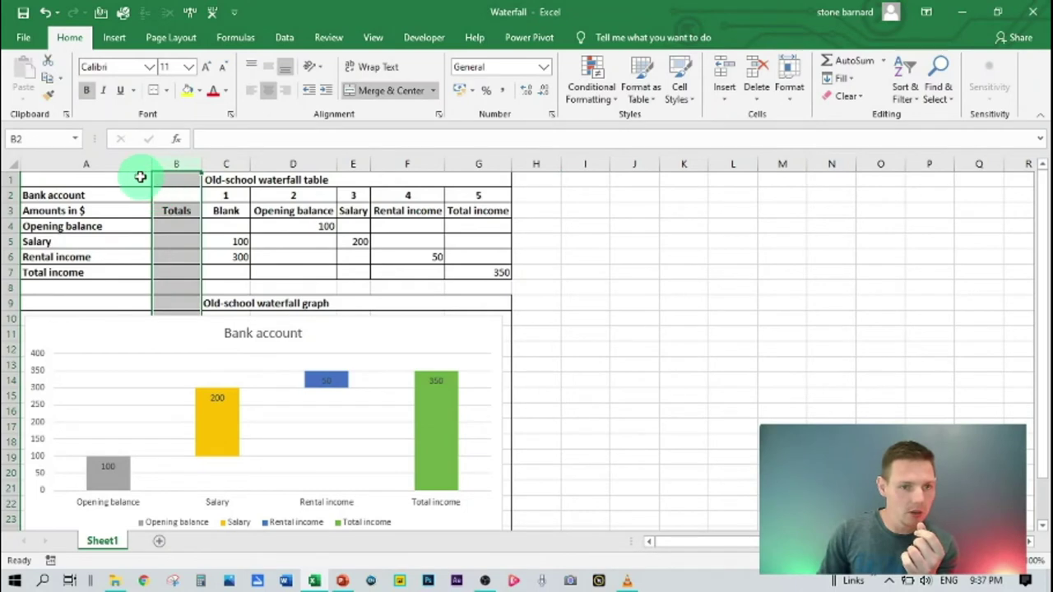
click(140, 174)
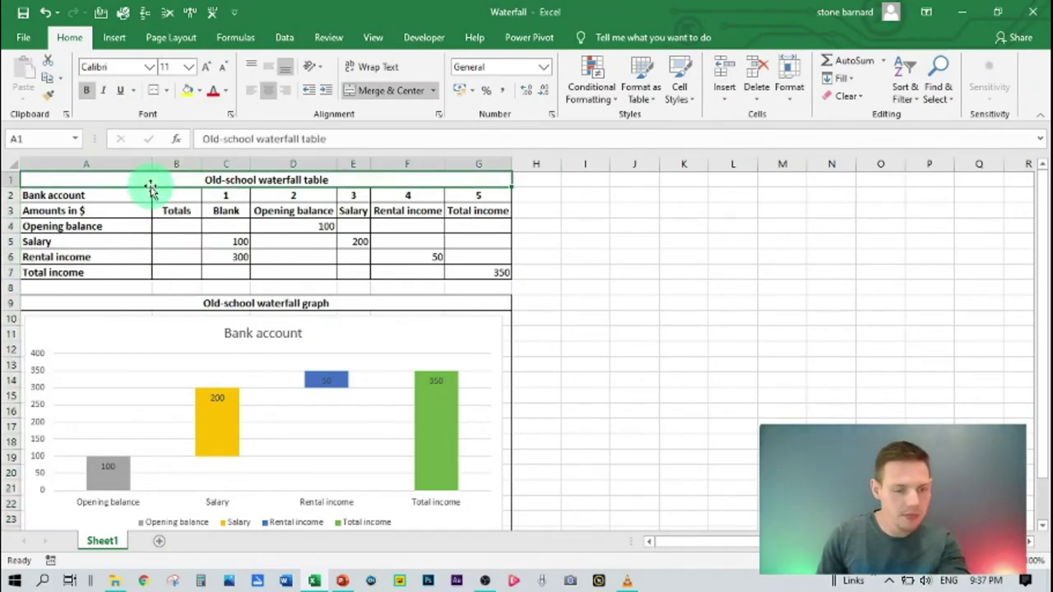
key(ctrl+c)
scroll(153, 242, down, 5)
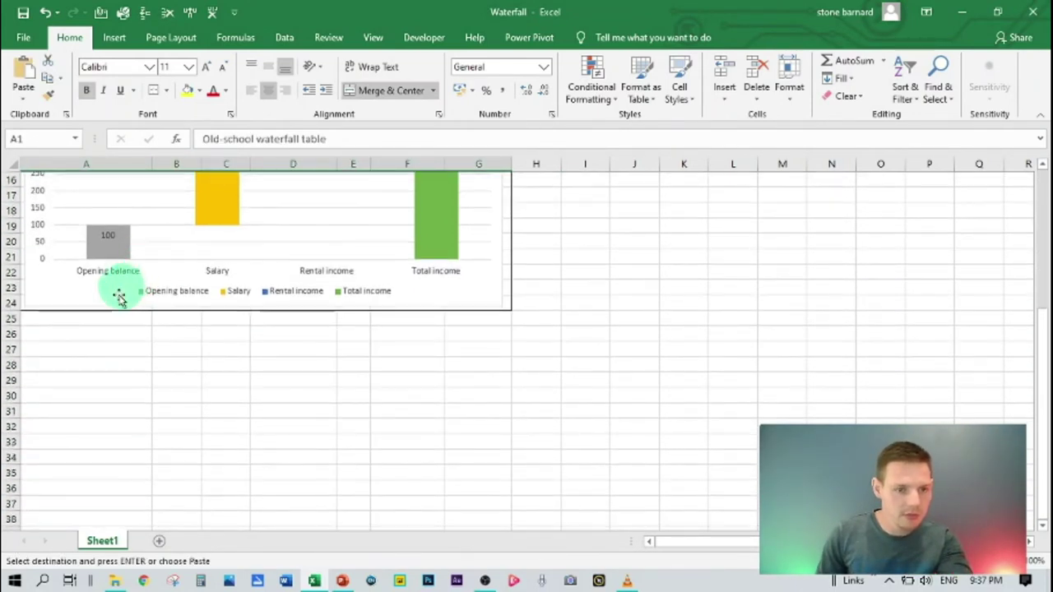
click(96, 330)
key(ctrl+v)
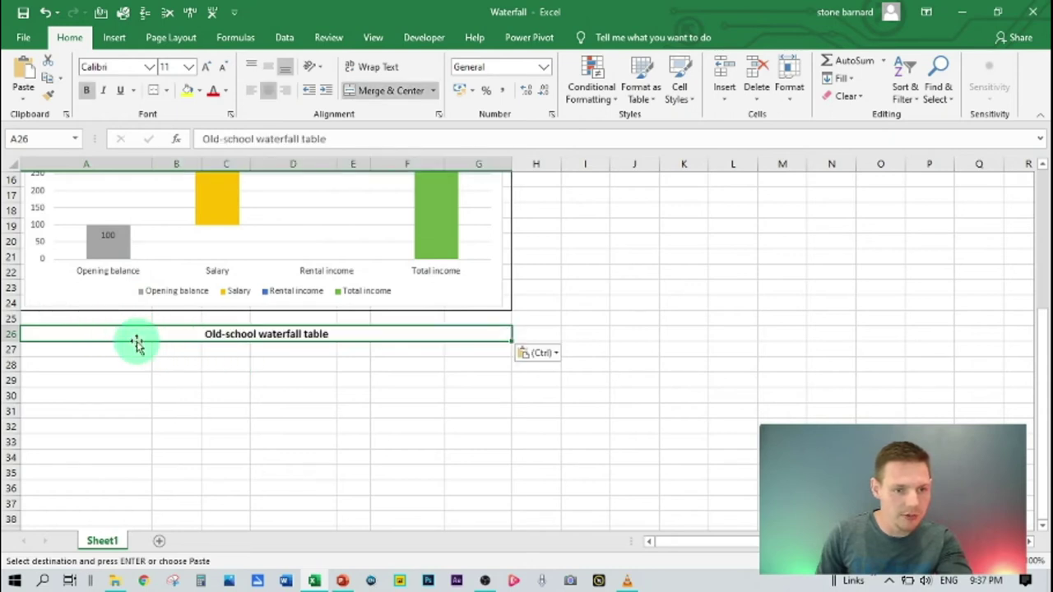
Replace 'Old' with 'New' so the title reads 'New-school waterfall table'.
click(221, 138)
drag(220, 138, 176, 134)
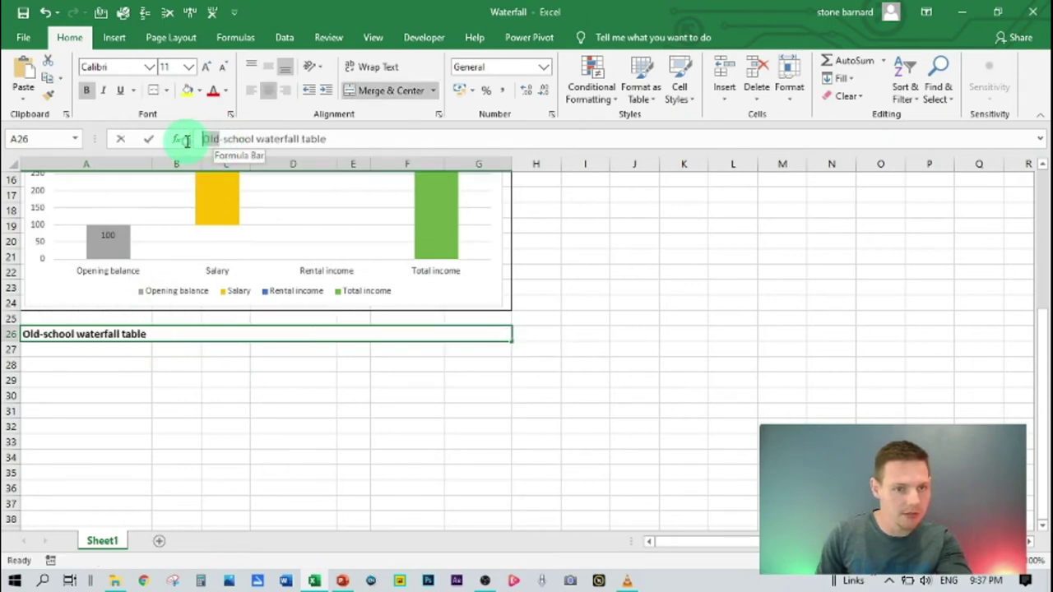
text(New)
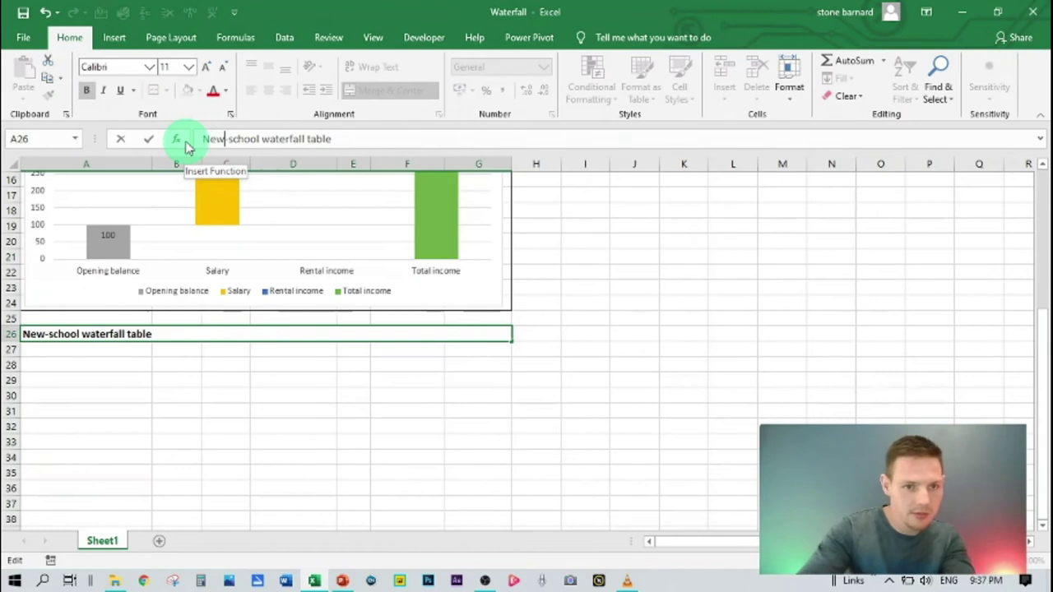
key(Return)
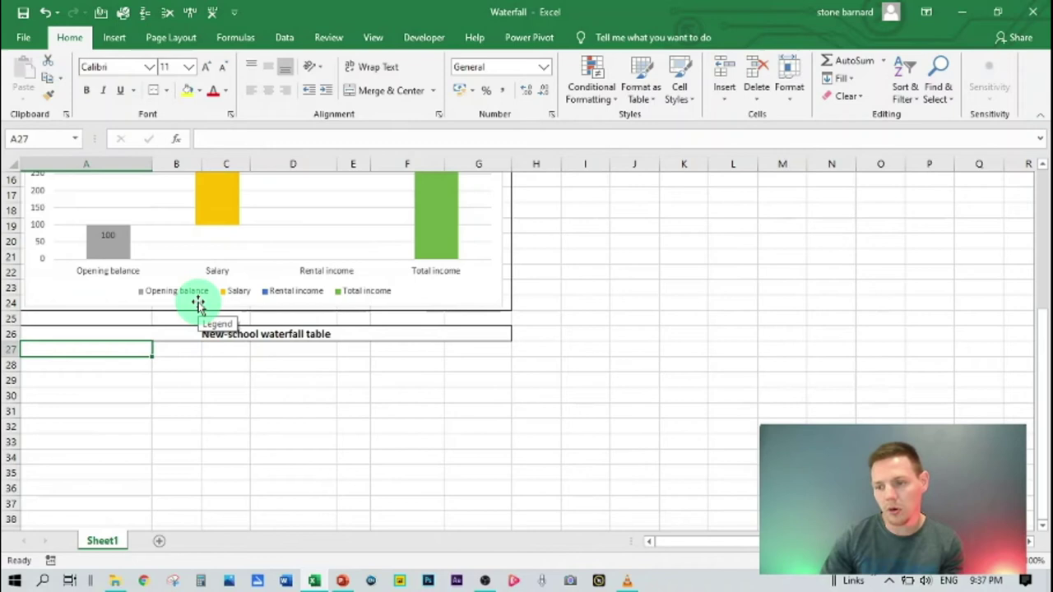
Copy the row labels Opening balance through Total income into A27:A30.
click(144, 395)
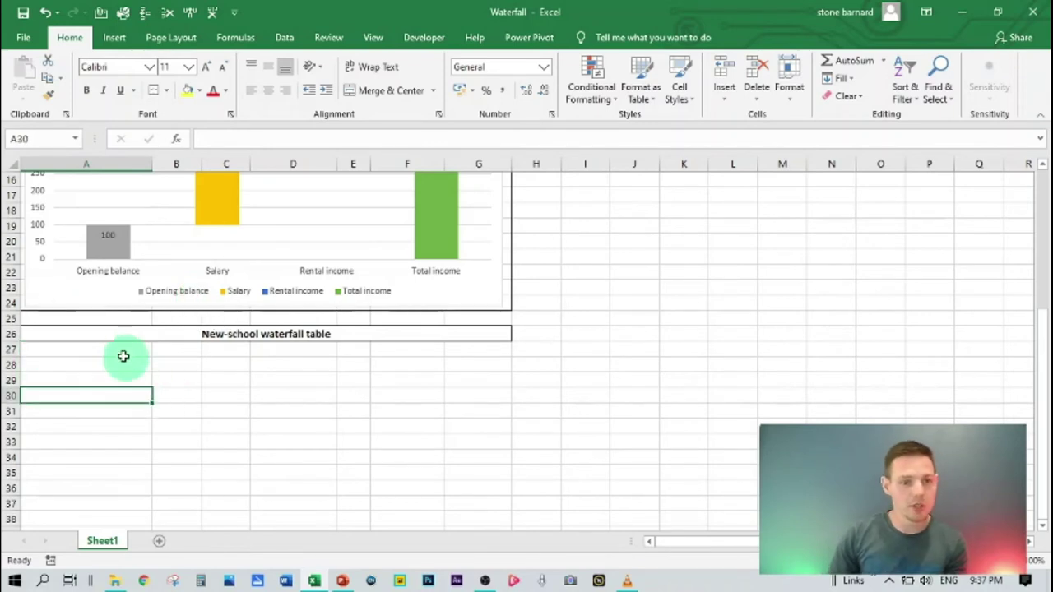
scroll(140, 371, up, 5)
drag(84, 226, 89, 260)
key(ctrl+c)
scroll(87, 259, down, 6)
scroll(85, 260, up, 6)
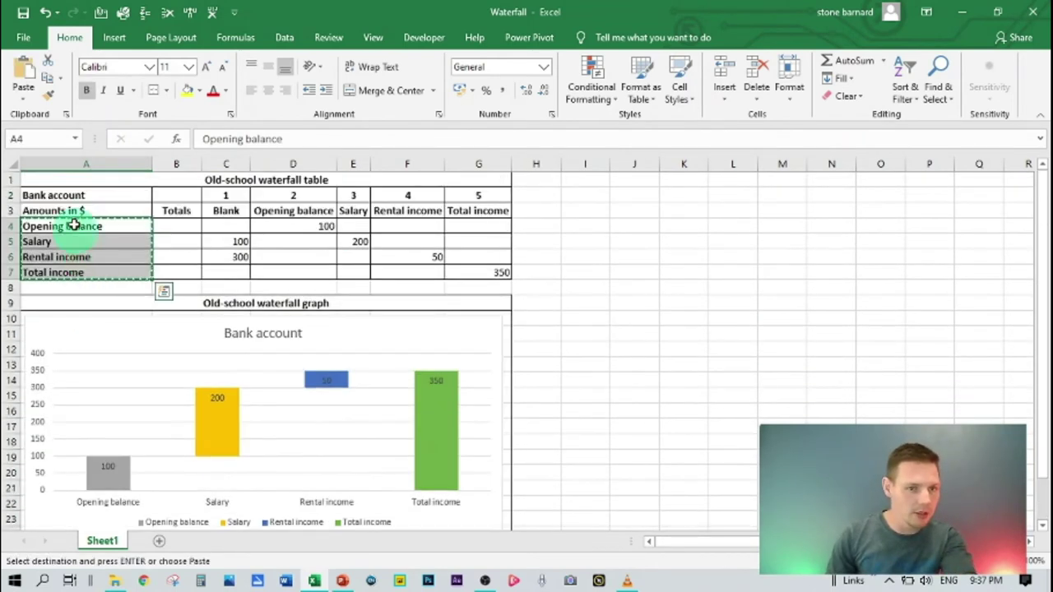
scroll(89, 311, down, 5)
click(87, 349)
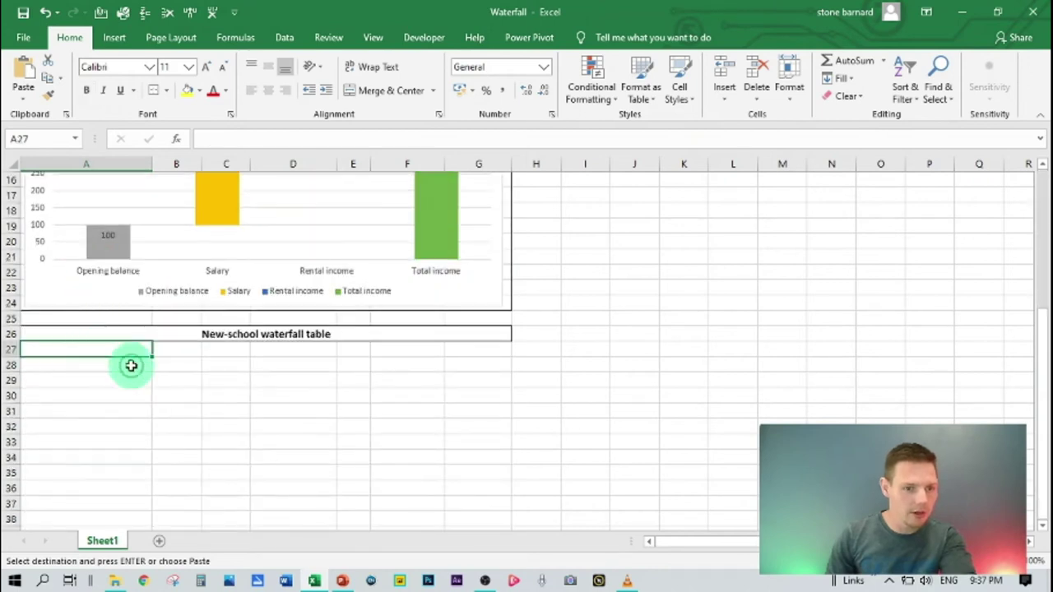
key(ctrl+v)
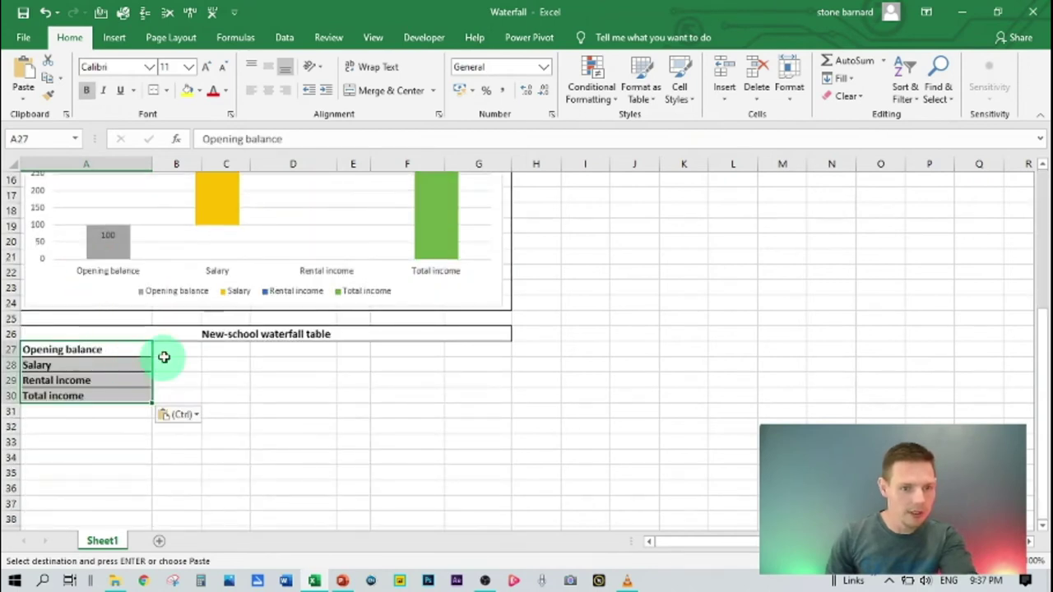
Enter 100, 200 and 50 in B27:B29 and AutoSum them in B30.
click(173, 348)
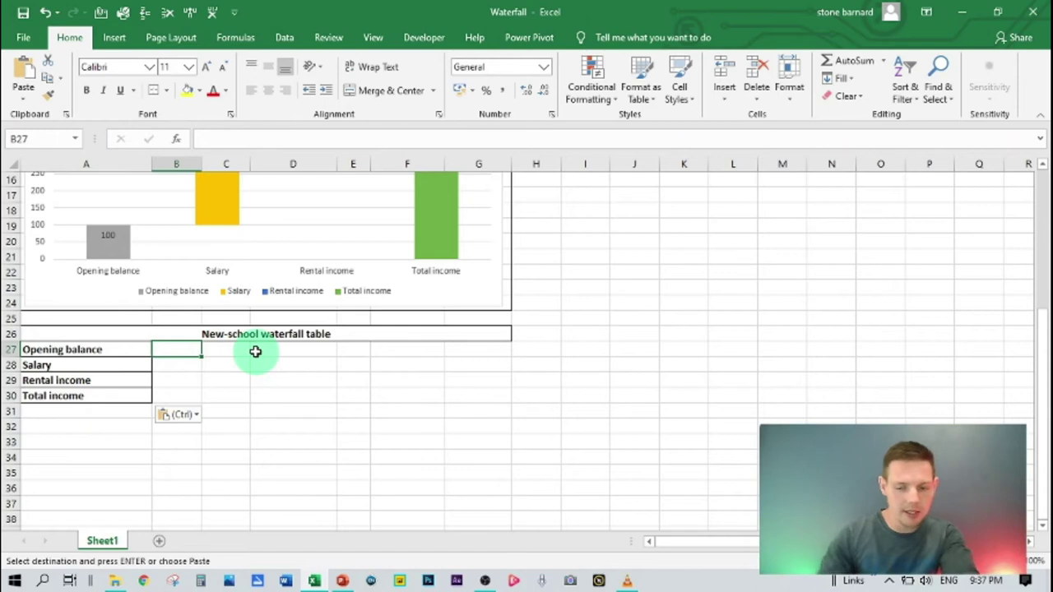
text(100)
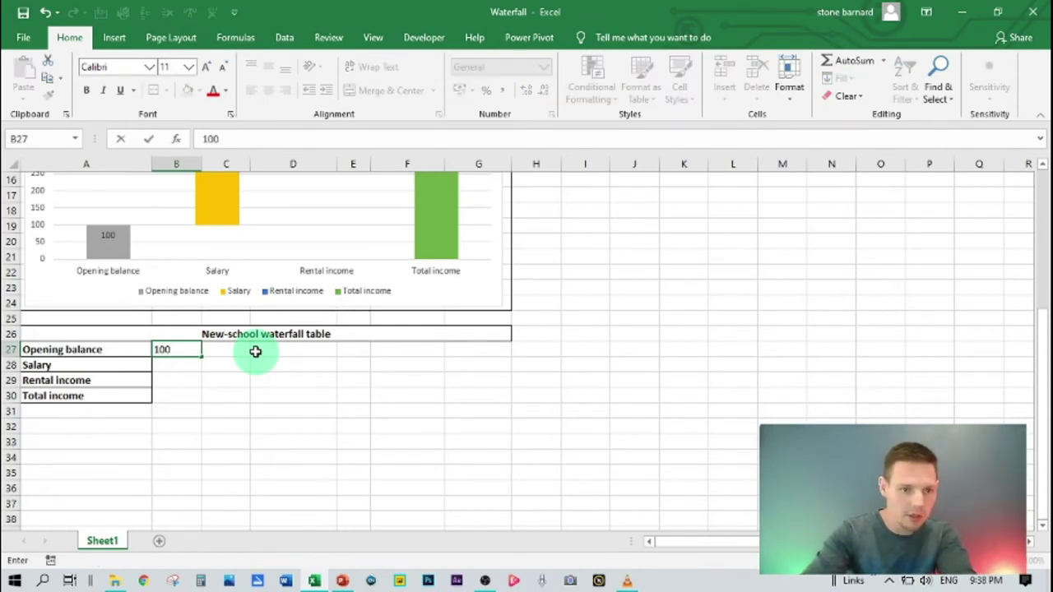
key(Return)
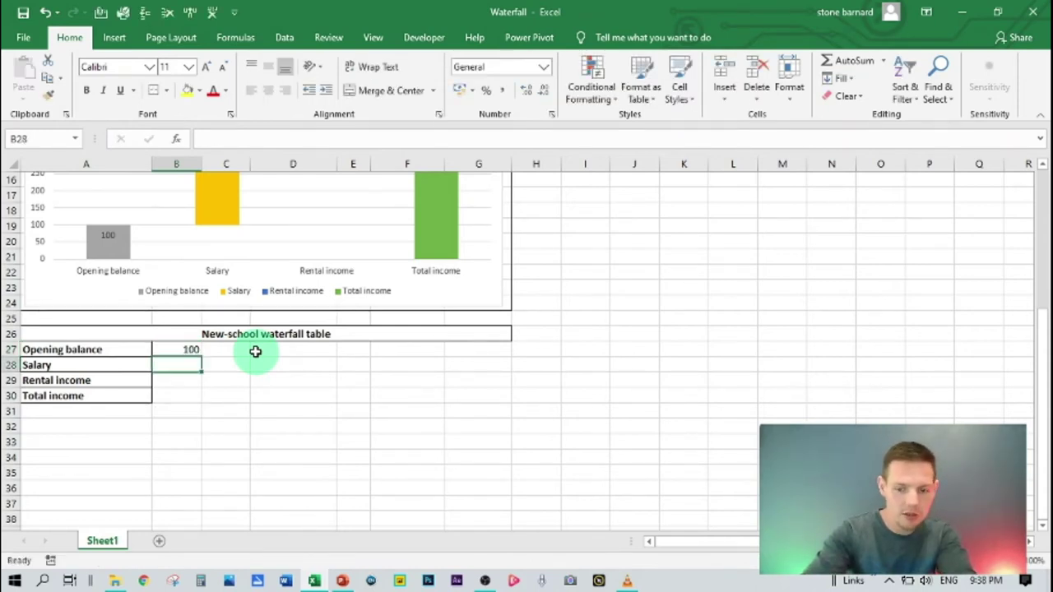
text(200)
key(Return)
text(5)
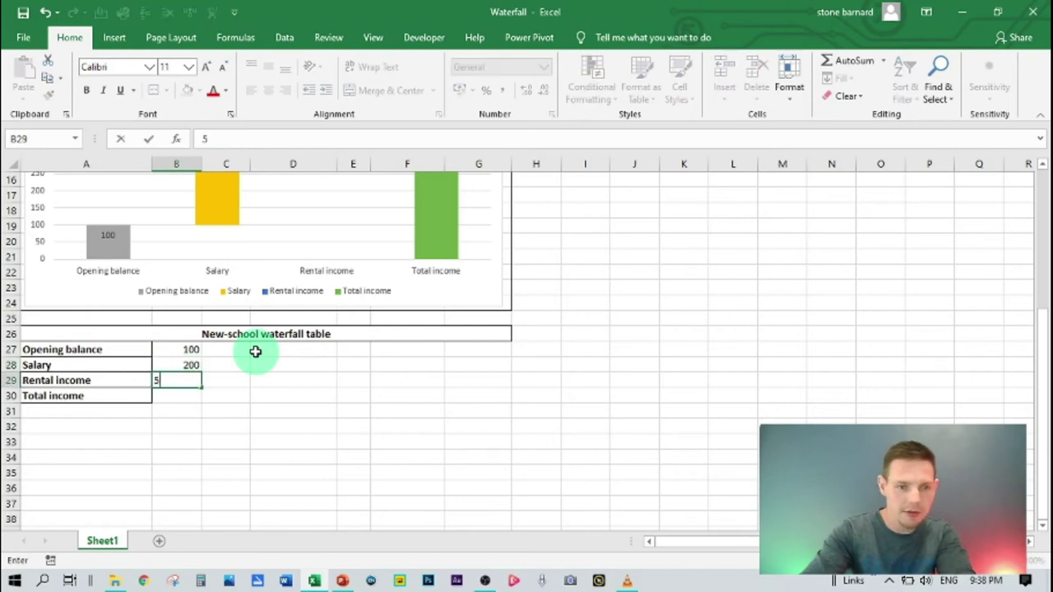
text(0)
key(Return)
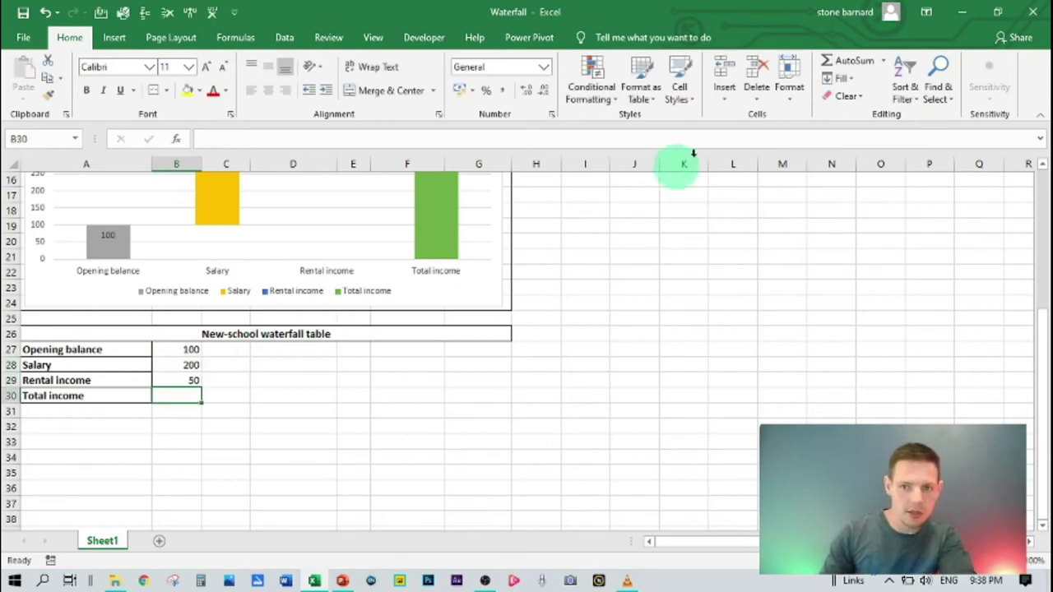
click(830, 60)
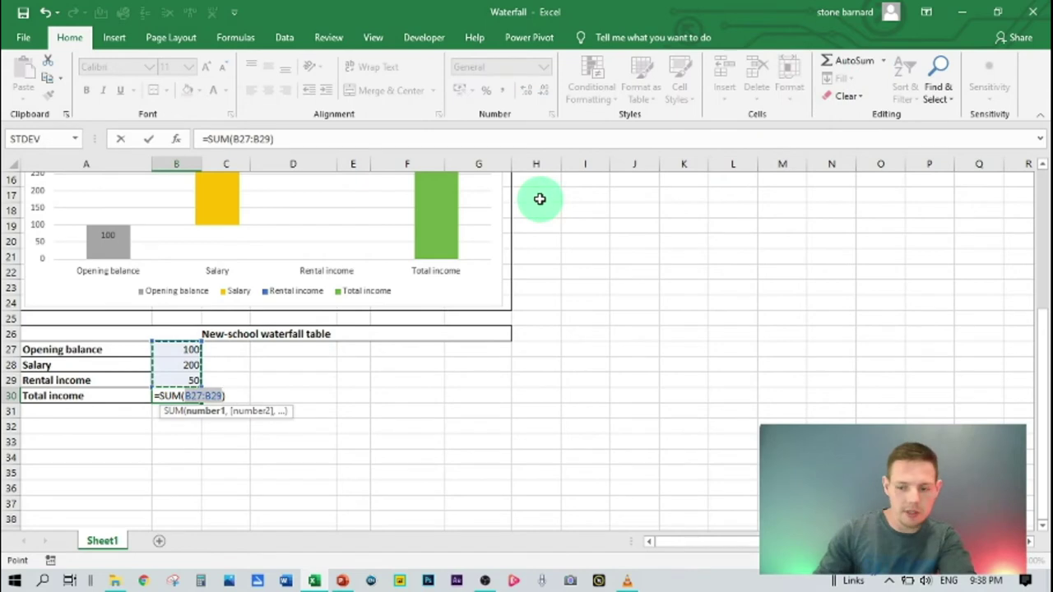
key(Return)
Apply All Borders to the value cells B27:B30.
drag(183, 348, 189, 394)
click(166, 91)
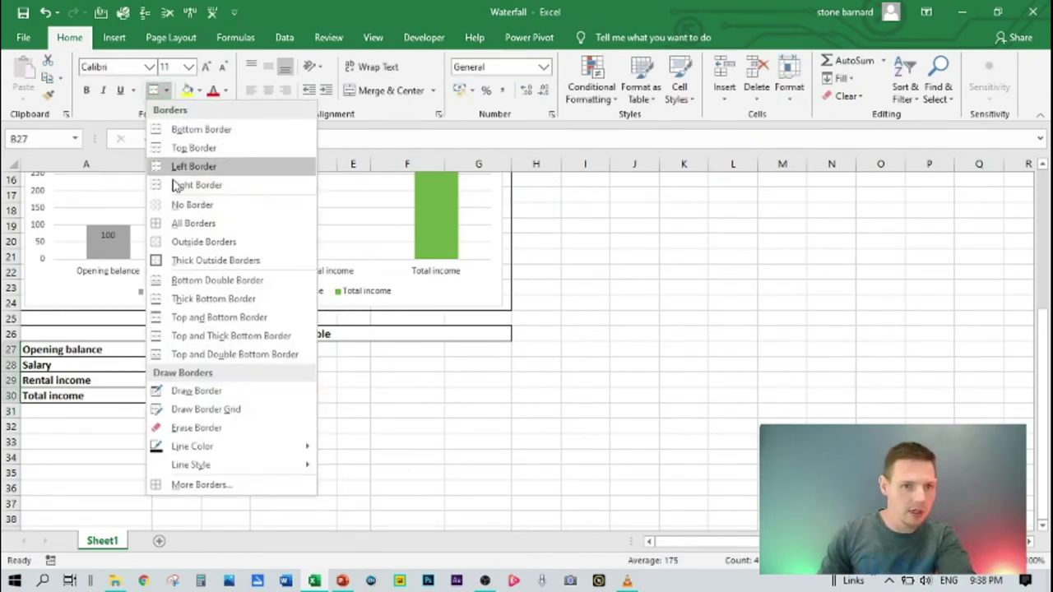
click(148, 223)
Unmerge the title row and Merge & Center the title over A26:B26 only.
click(153, 331)
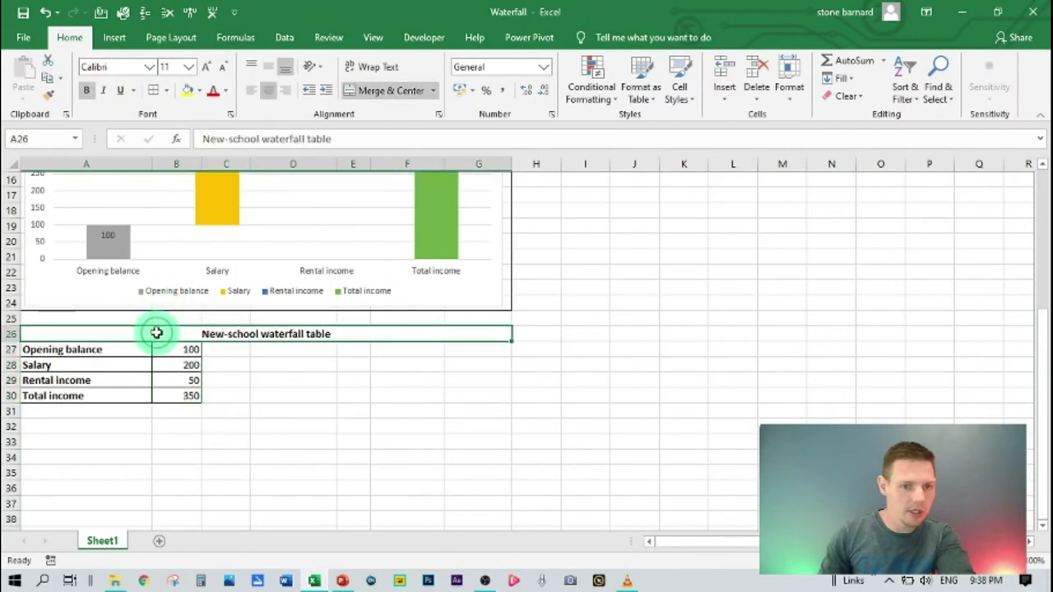
click(376, 92)
drag(53, 334, 164, 334)
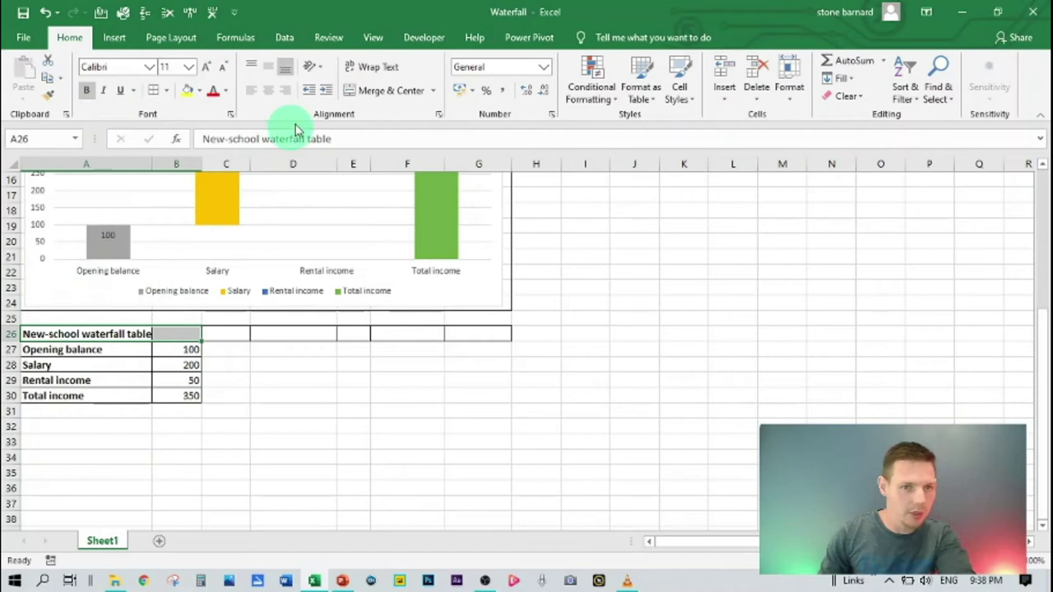
click(374, 90)
Remove borders from C26:G26 and give title cell A26 an outside border.
drag(217, 334, 477, 334)
click(166, 91)
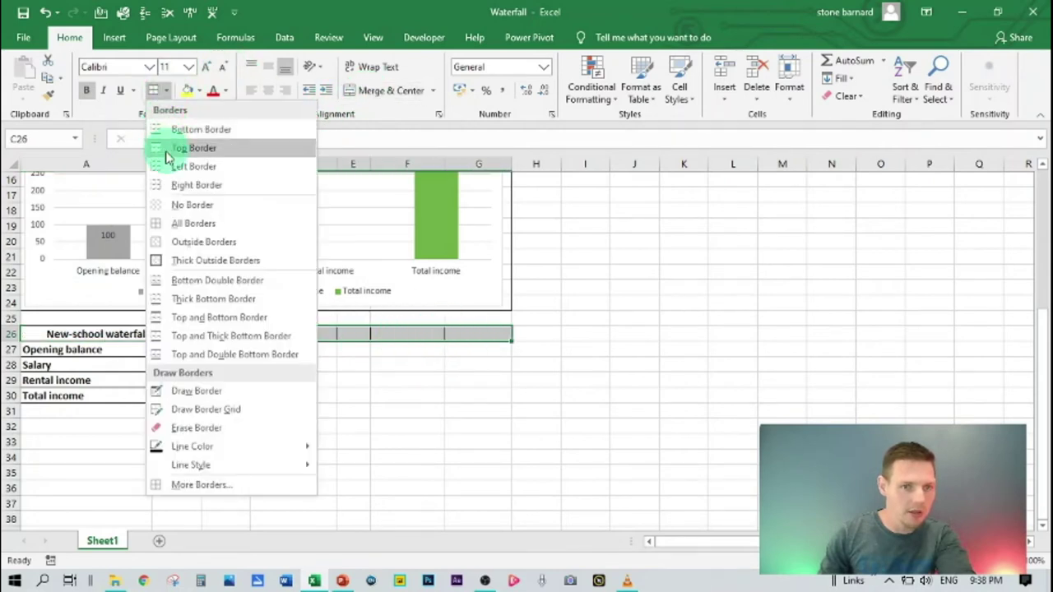
click(188, 205)
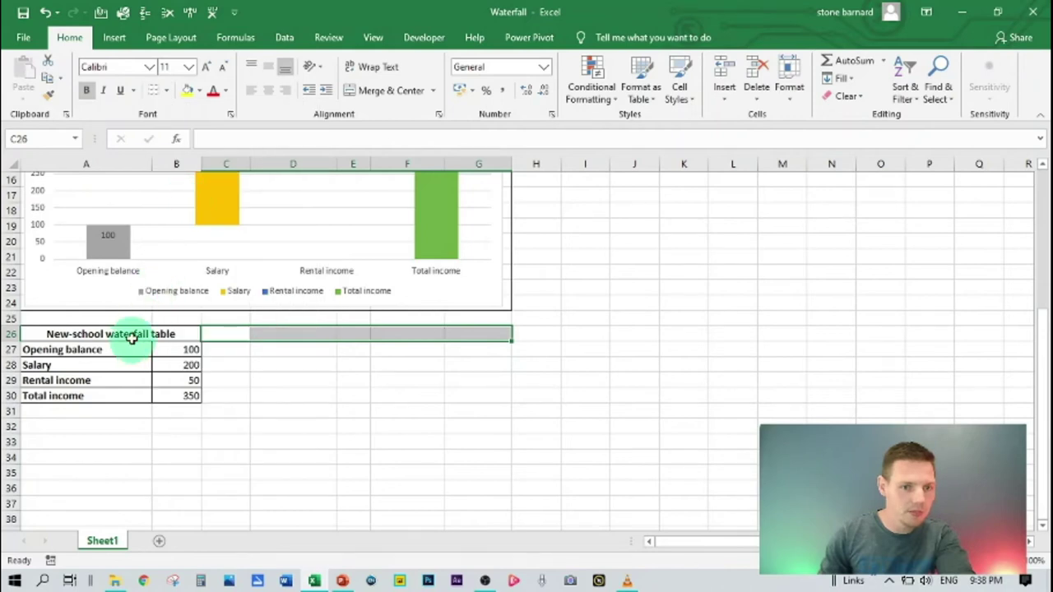
click(141, 334)
click(167, 92)
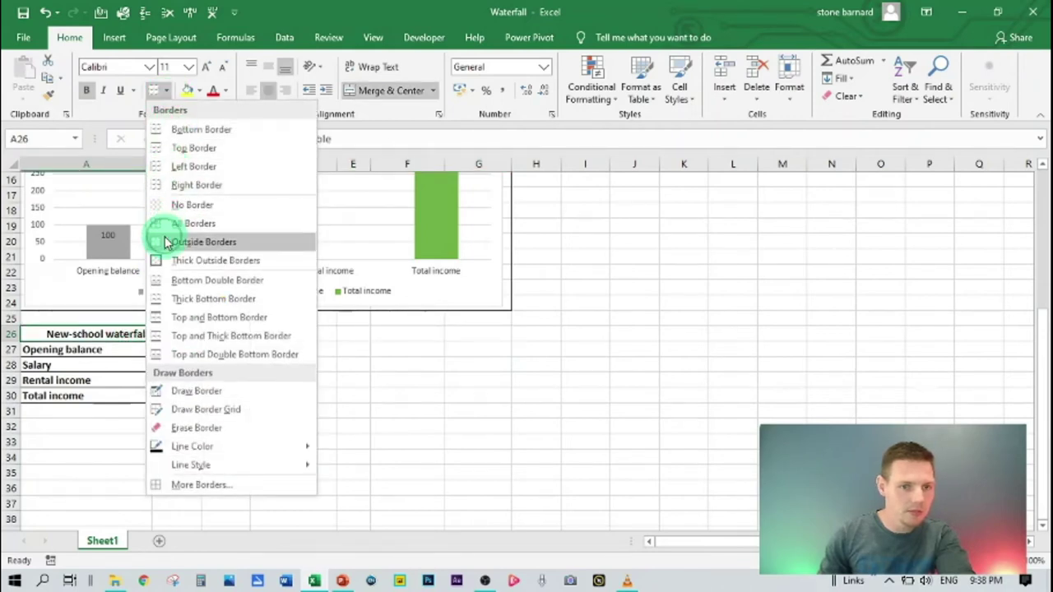
click(157, 238)
click(255, 409)
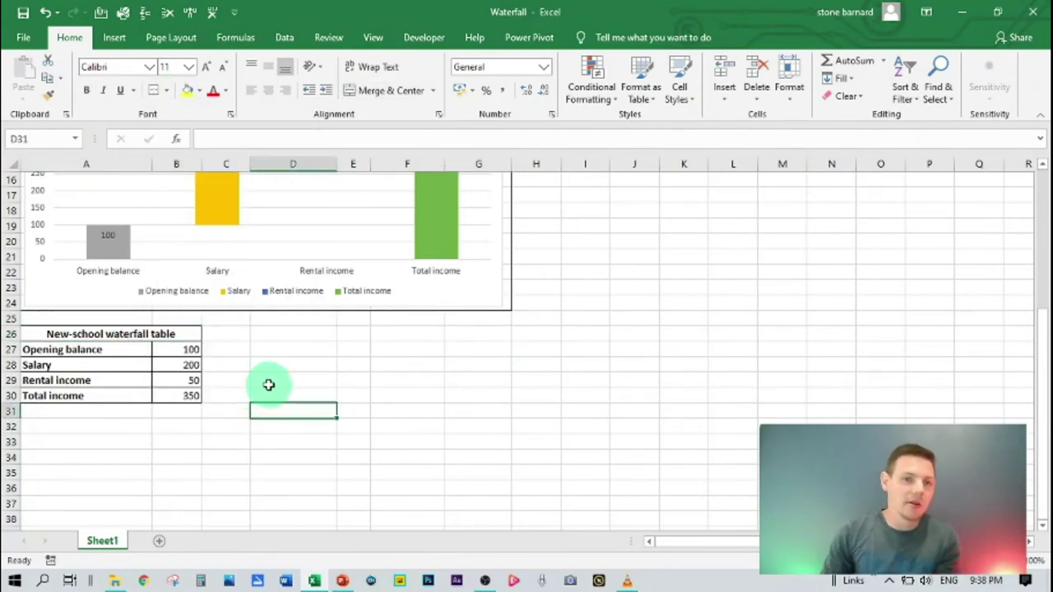
scroll(247, 395, down, 1)
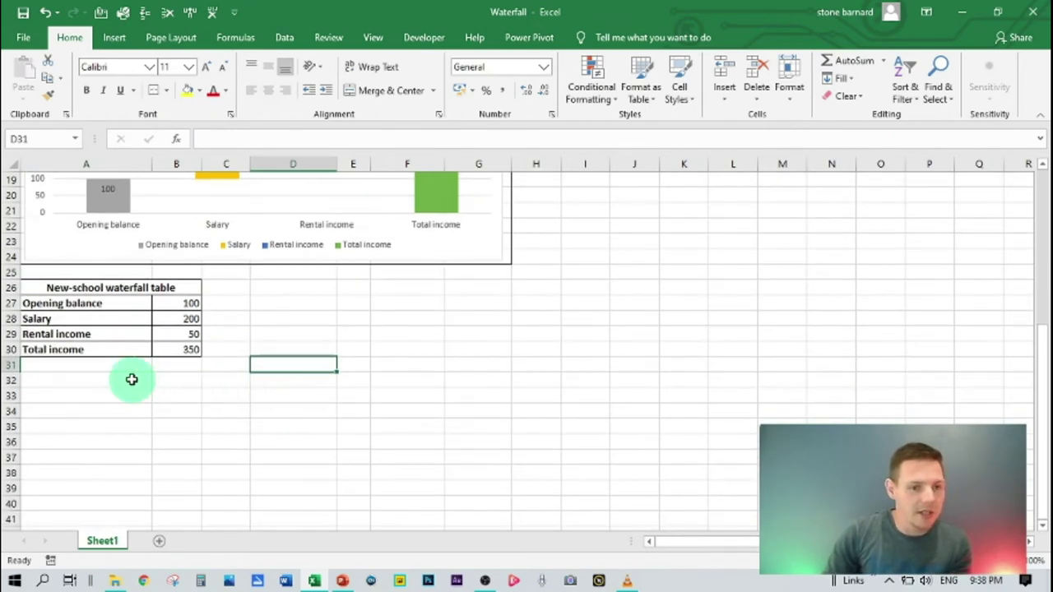
click(89, 303)
Insert a Waterfall chart from A27:B30 and move it below the new-school table.
drag(91, 302, 182, 348)
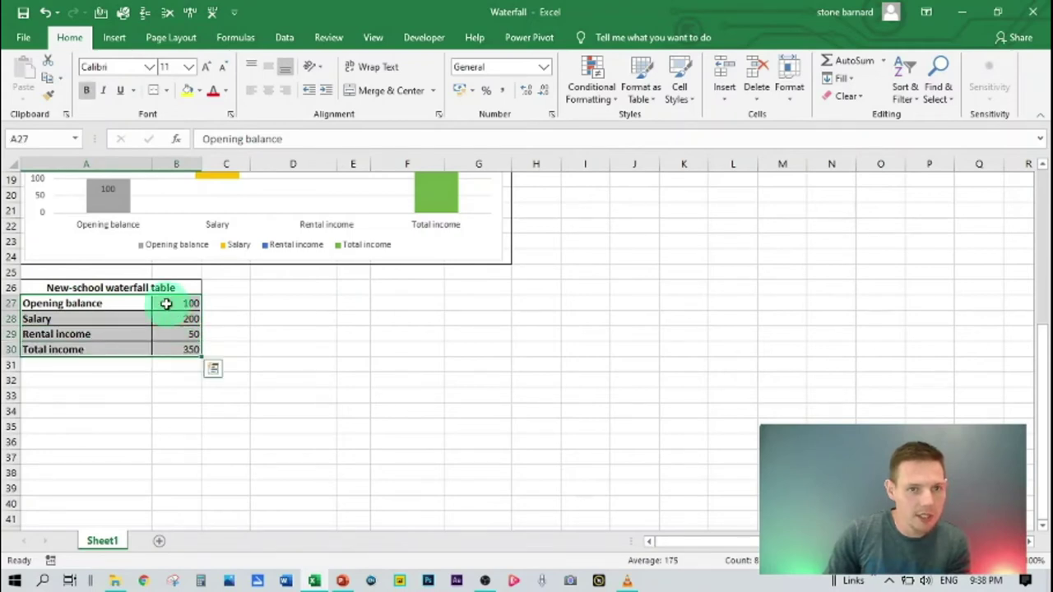
click(114, 38)
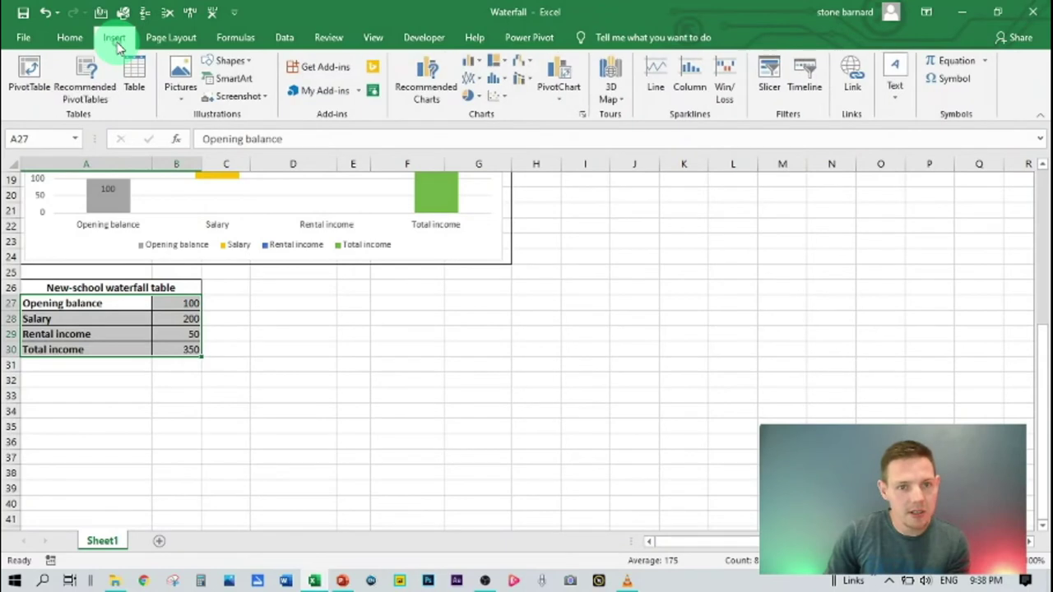
click(528, 68)
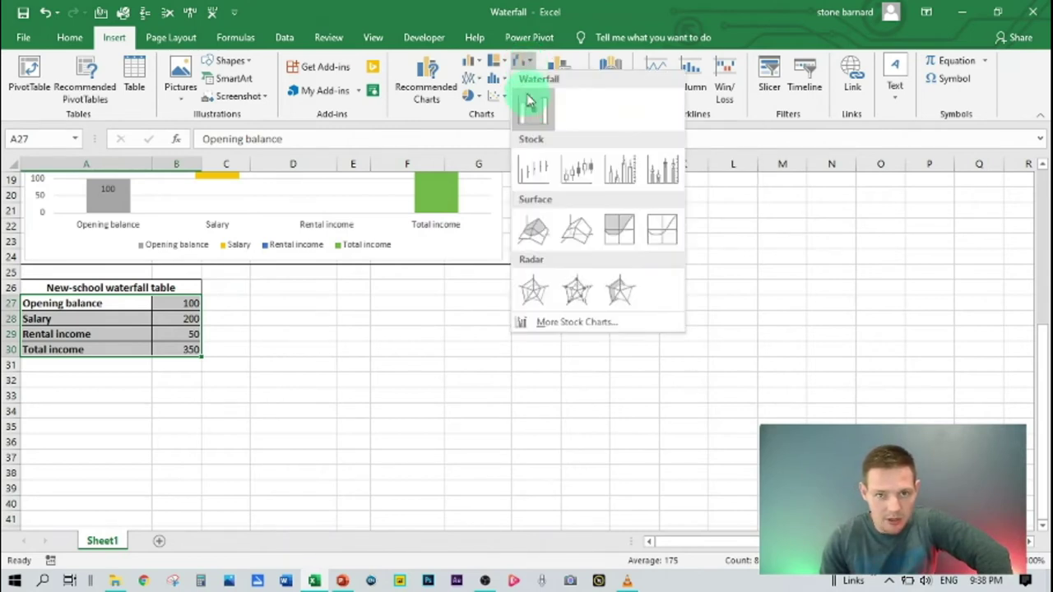
click(530, 112)
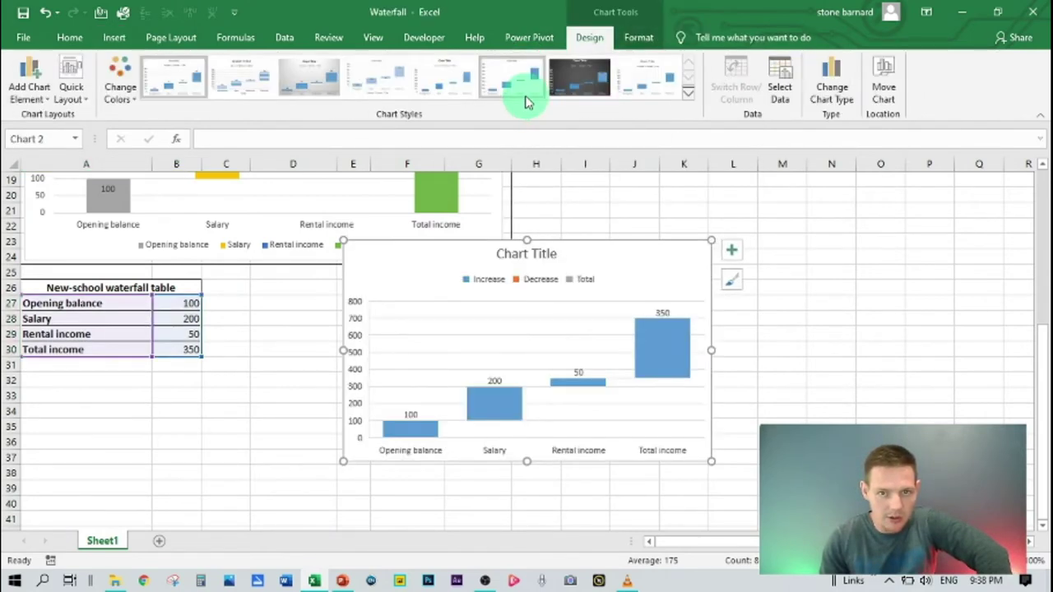
drag(462, 247, 149, 383)
scroll(364, 331, down, 2)
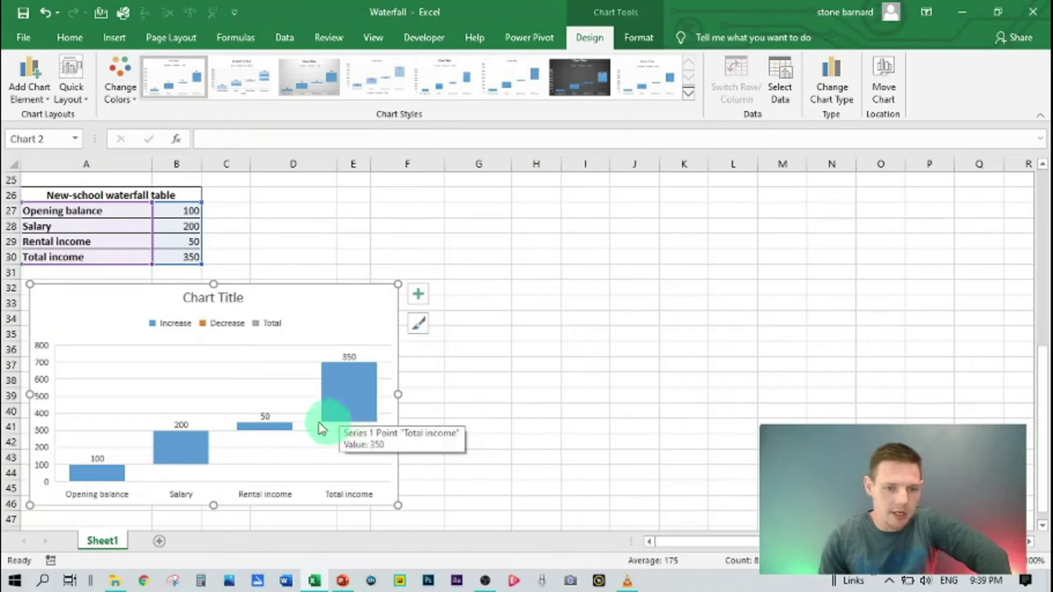
Tick Set as total for the Total income bar in its Series Options.
double_click(313, 292)
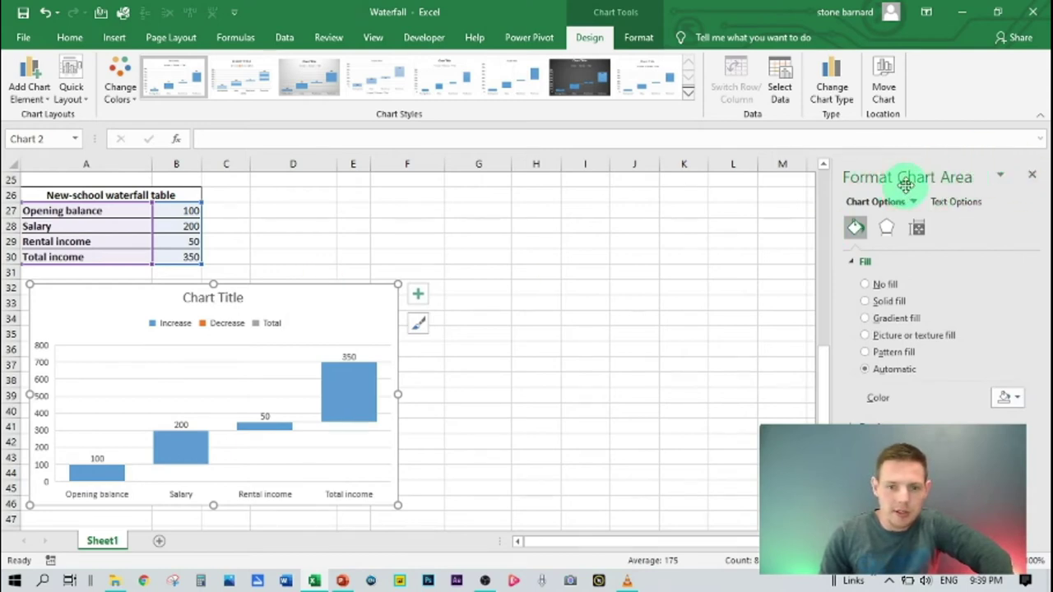
click(358, 383)
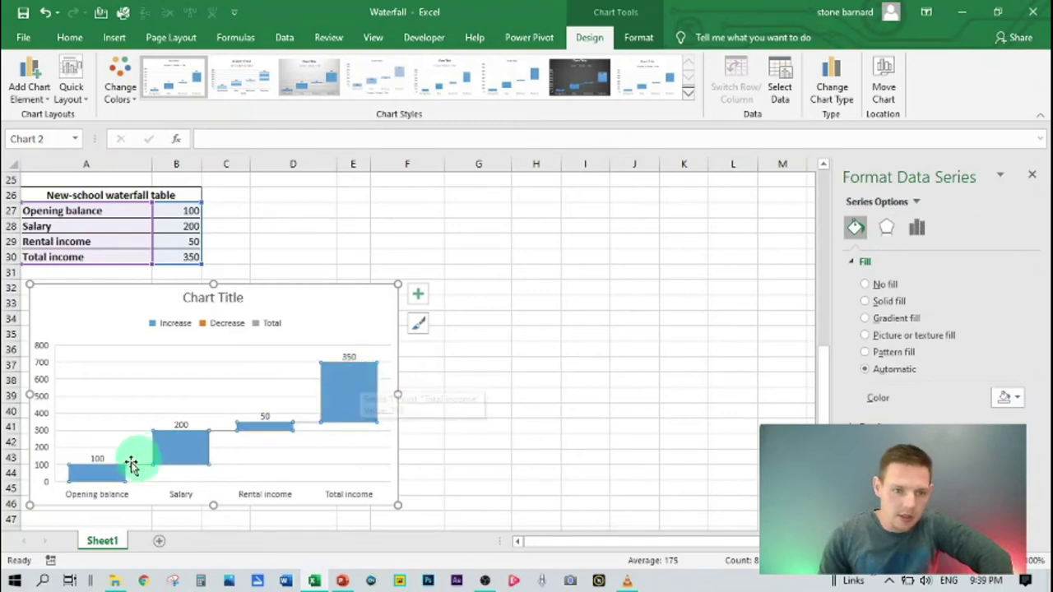
click(347, 386)
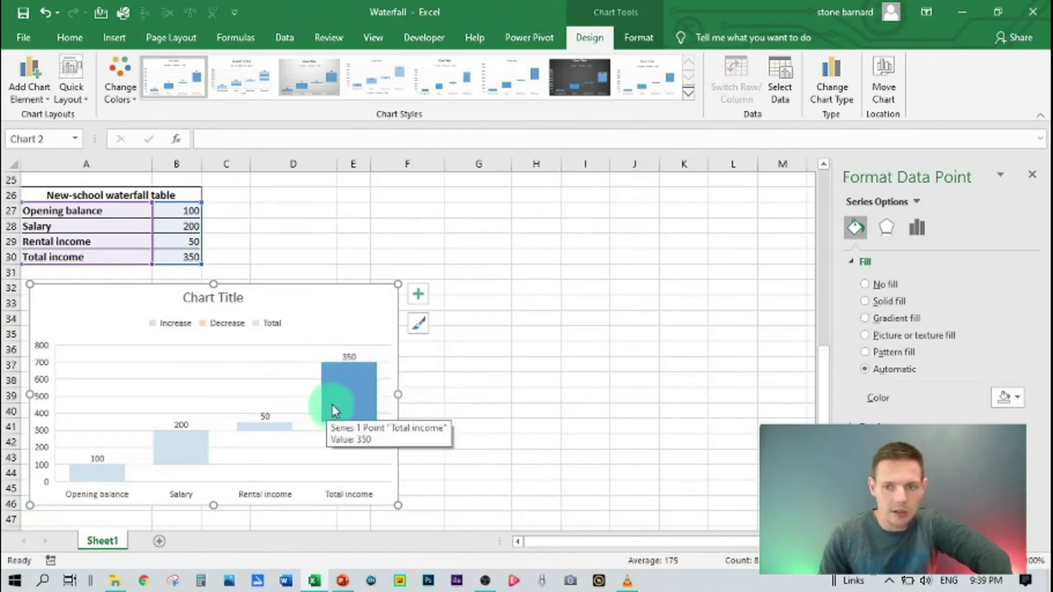
click(919, 231)
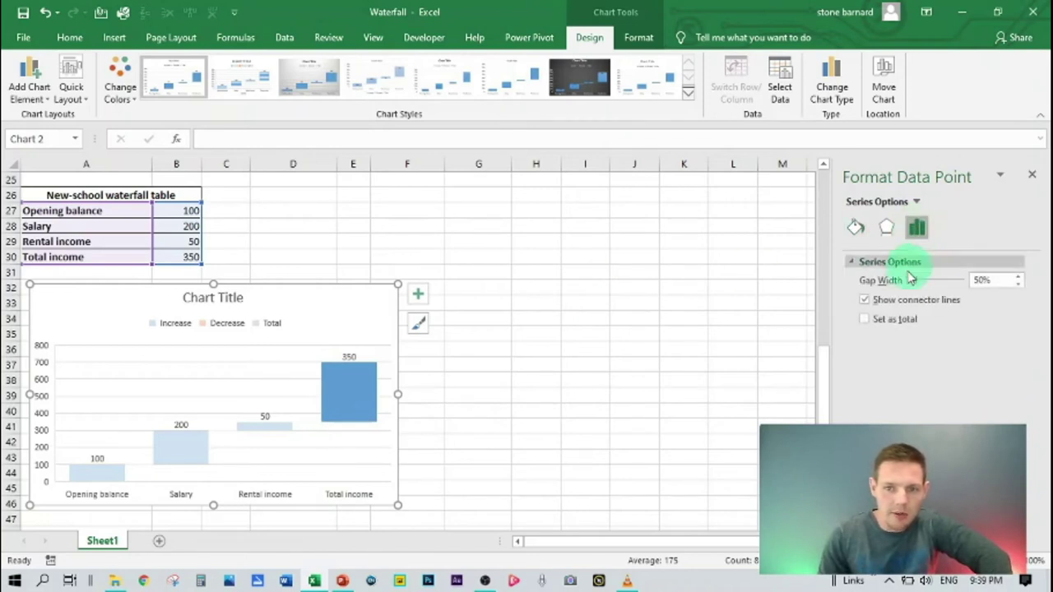
click(863, 319)
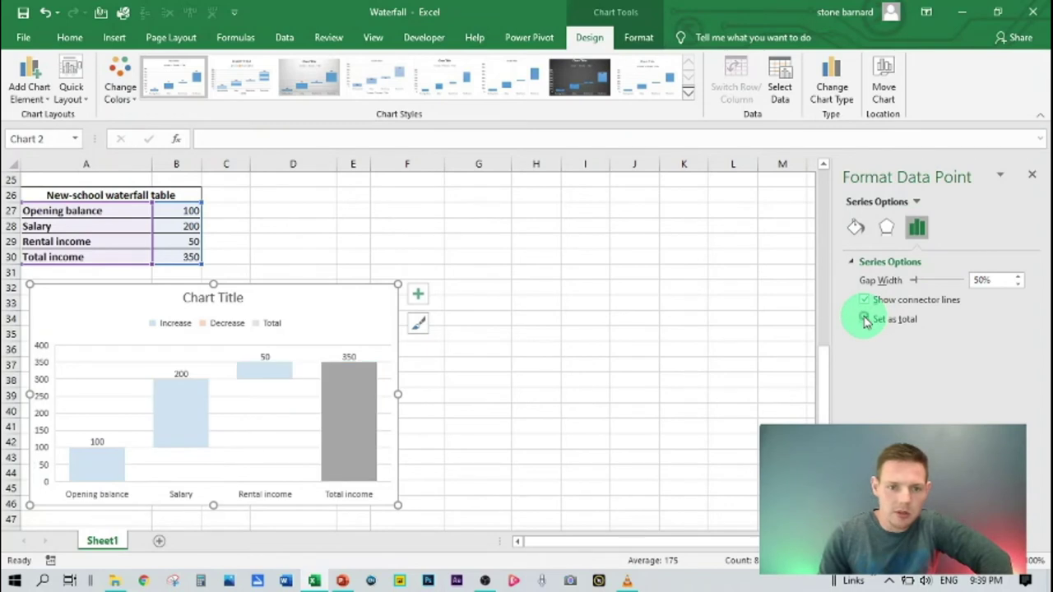
click(524, 365)
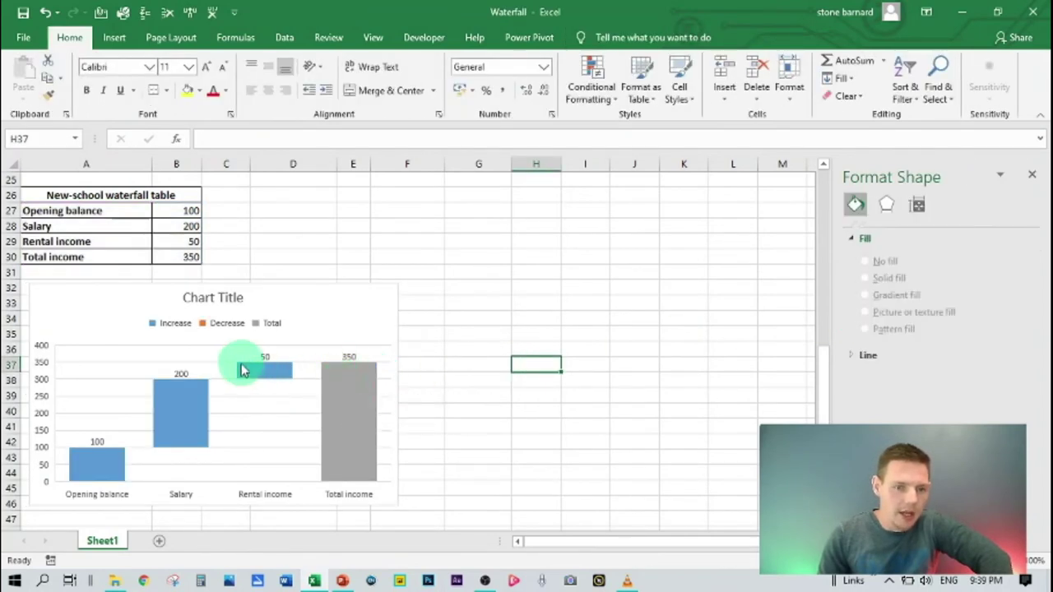
Close the format pane and move the new chart up beside the old-school chart.
scroll(251, 385, up, 1)
scroll(251, 385, down, 1)
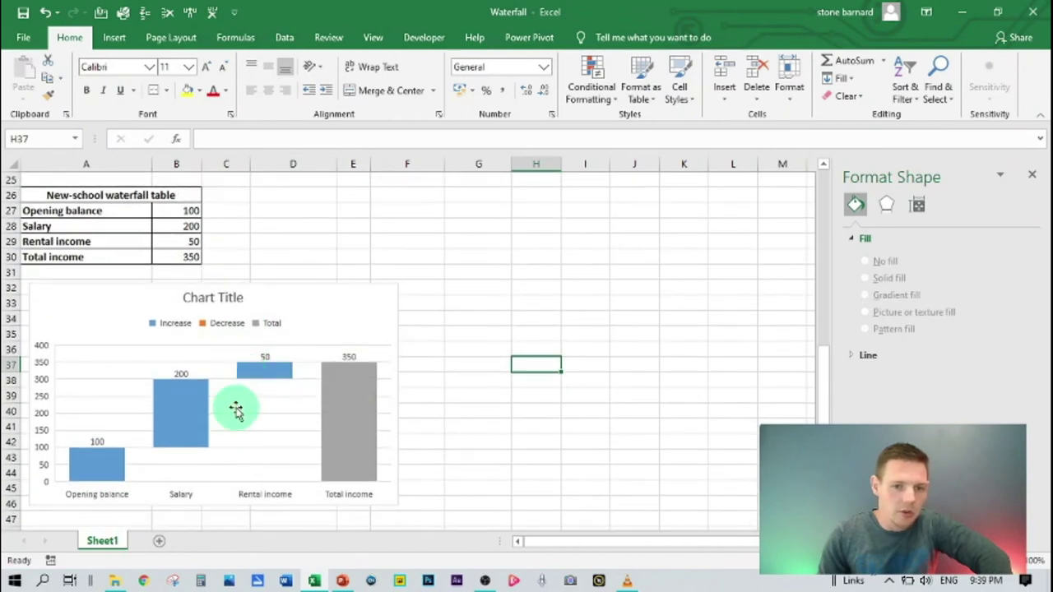
scroll(235, 407, up, 1)
drag(150, 370, 518, 271)
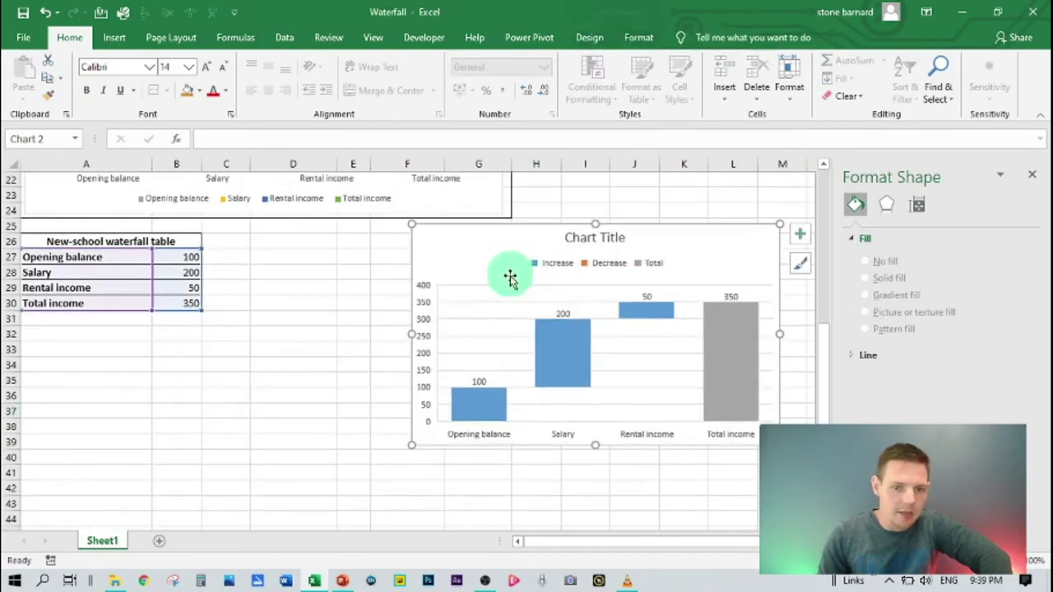
scroll(512, 335, up, 3)
click(1031, 175)
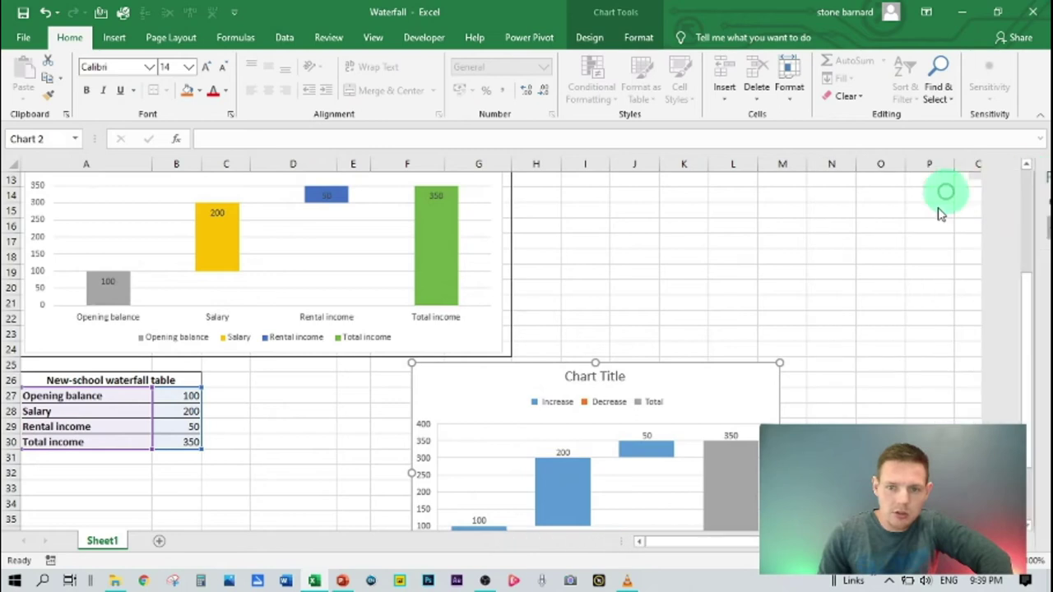
drag(470, 387, 587, 205)
scroll(596, 282, up, 2)
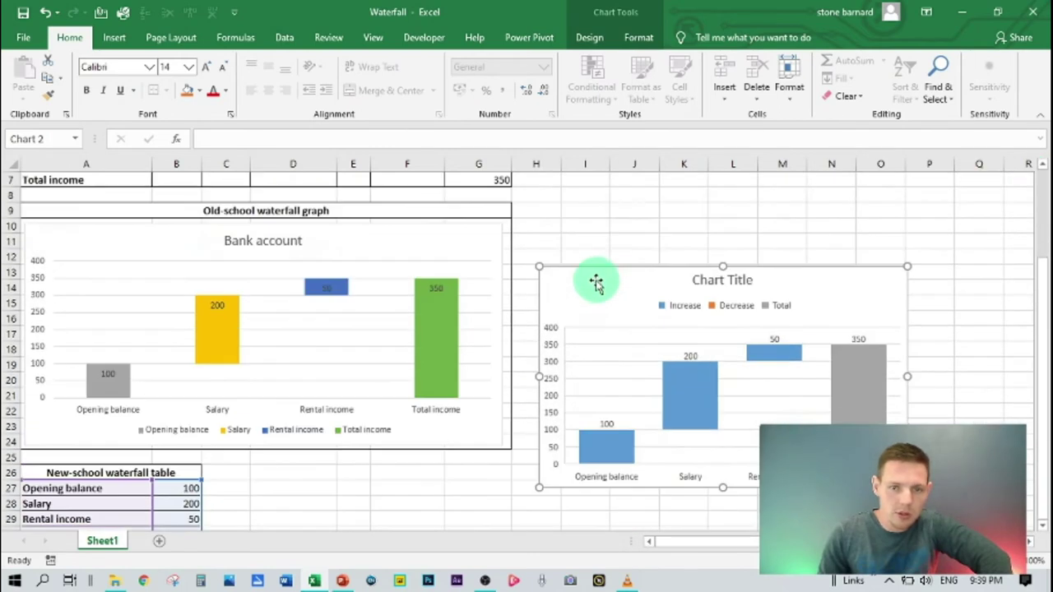
drag(594, 284, 582, 240)
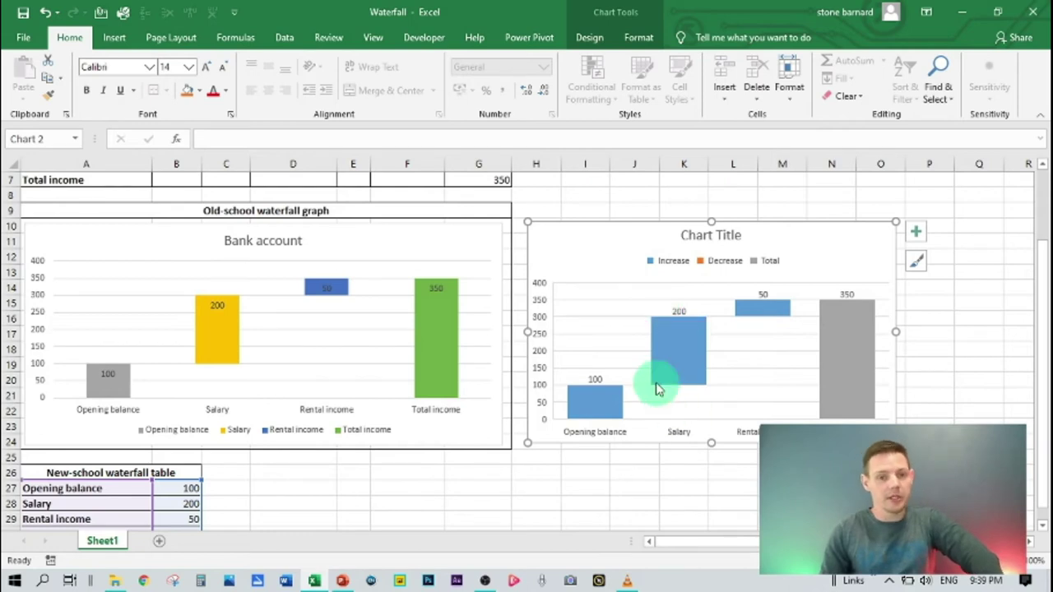
Retitle the chart 'Bank account' and drag it down toward row 25.
click(698, 240)
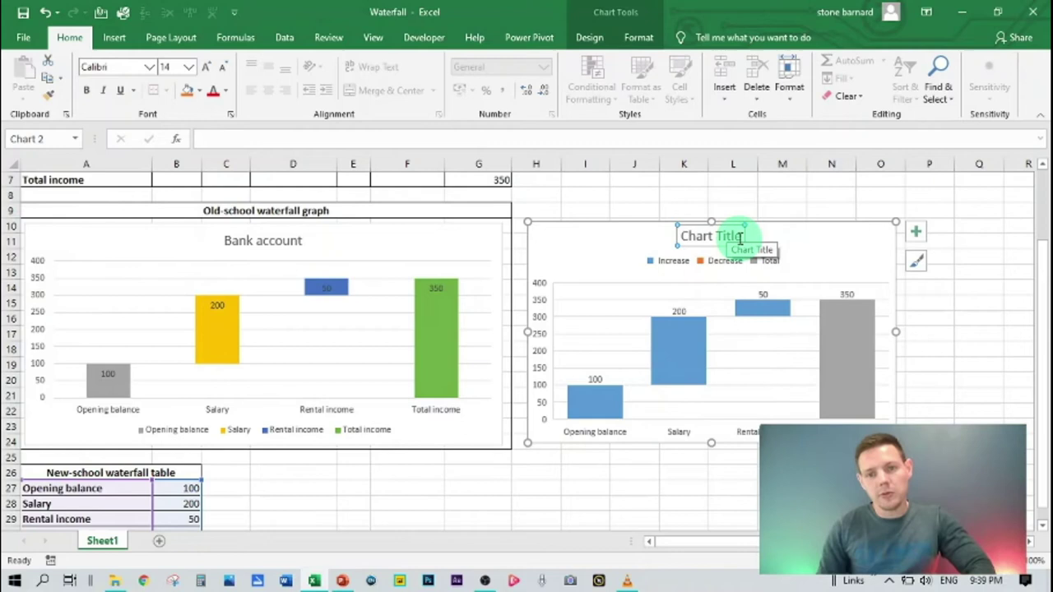
drag(742, 236, 678, 236)
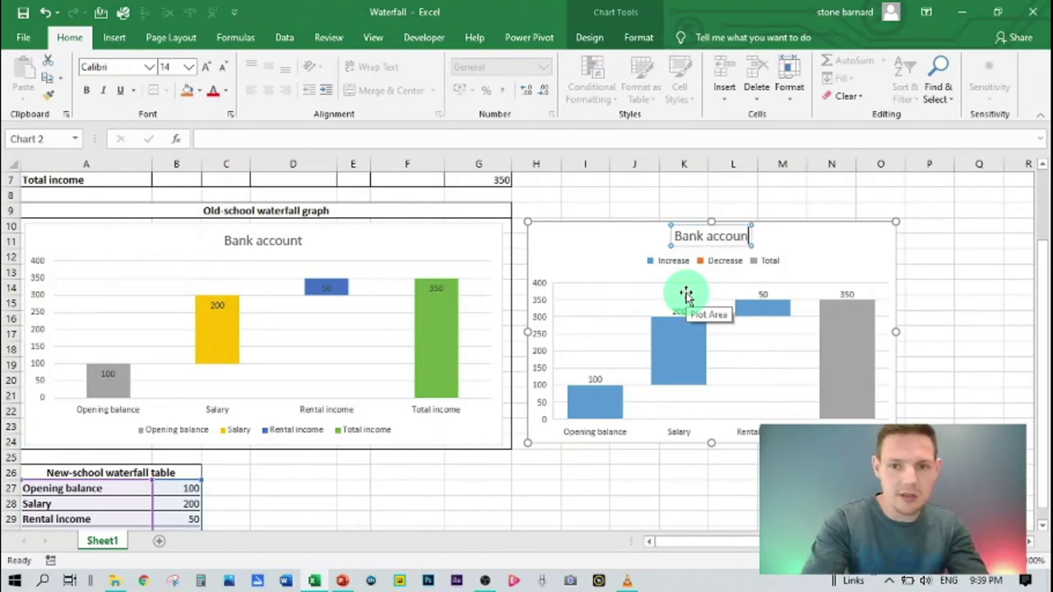
click(695, 486)
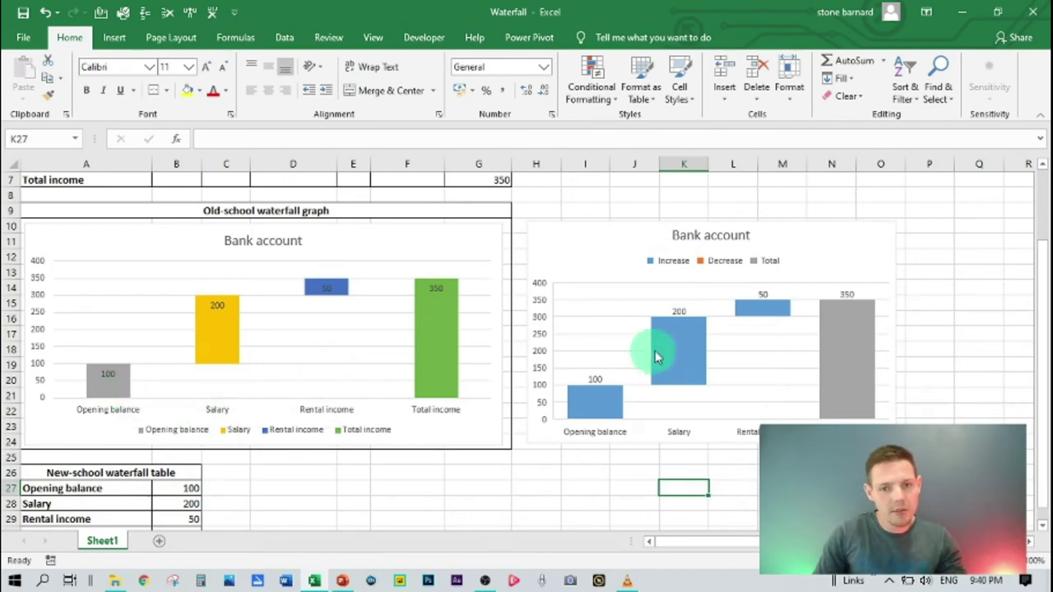
drag(606, 238, 101, 440)
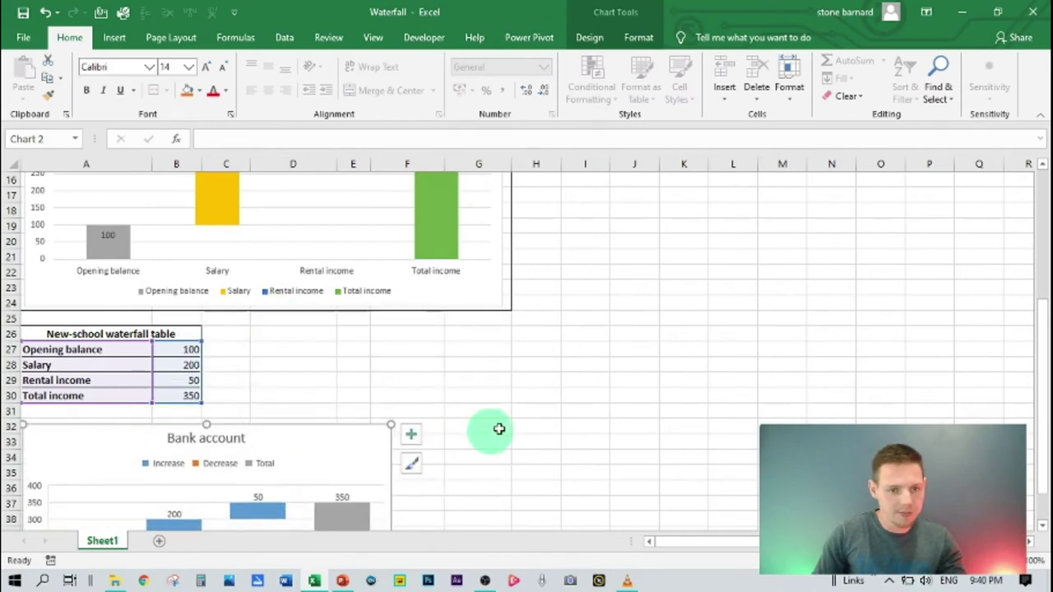
Deselect the Bank account chart and scroll back up to the top of the sheet.
click(503, 425)
scroll(504, 425, down, 3)
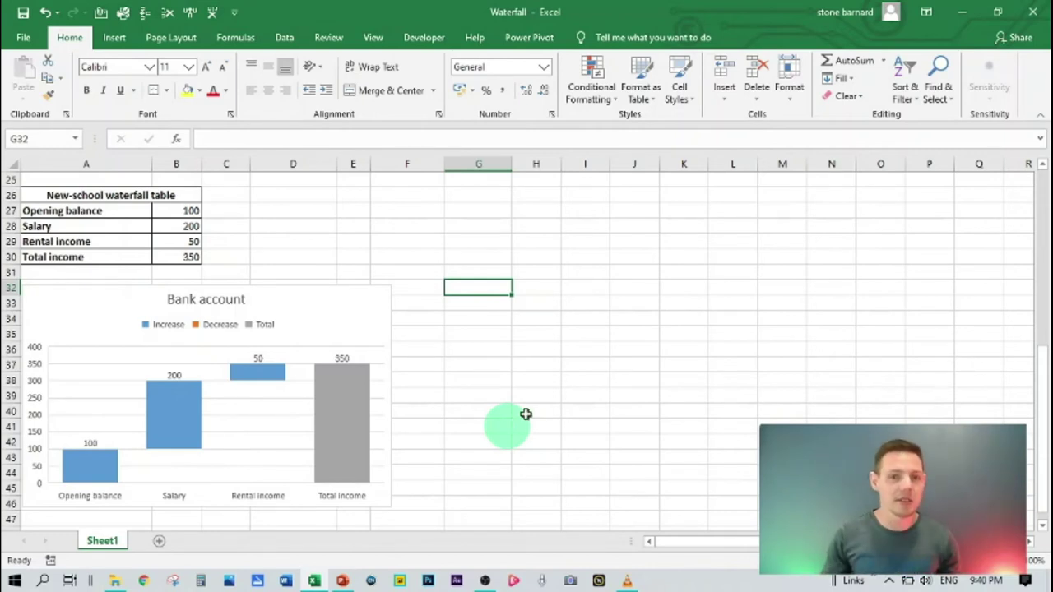
scroll(518, 397, up, 5)
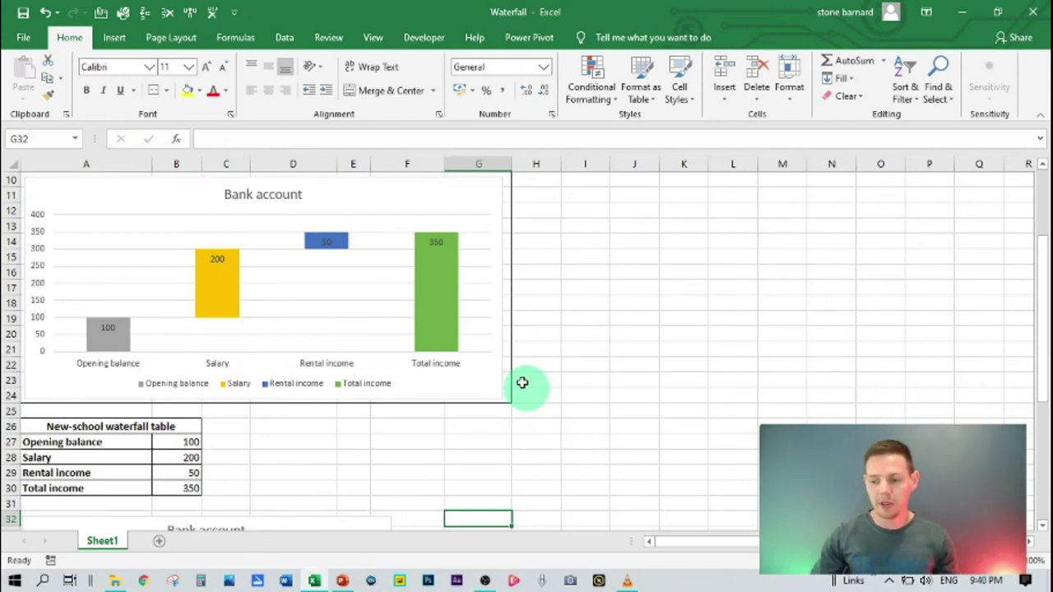
scroll(531, 357, up, 3)
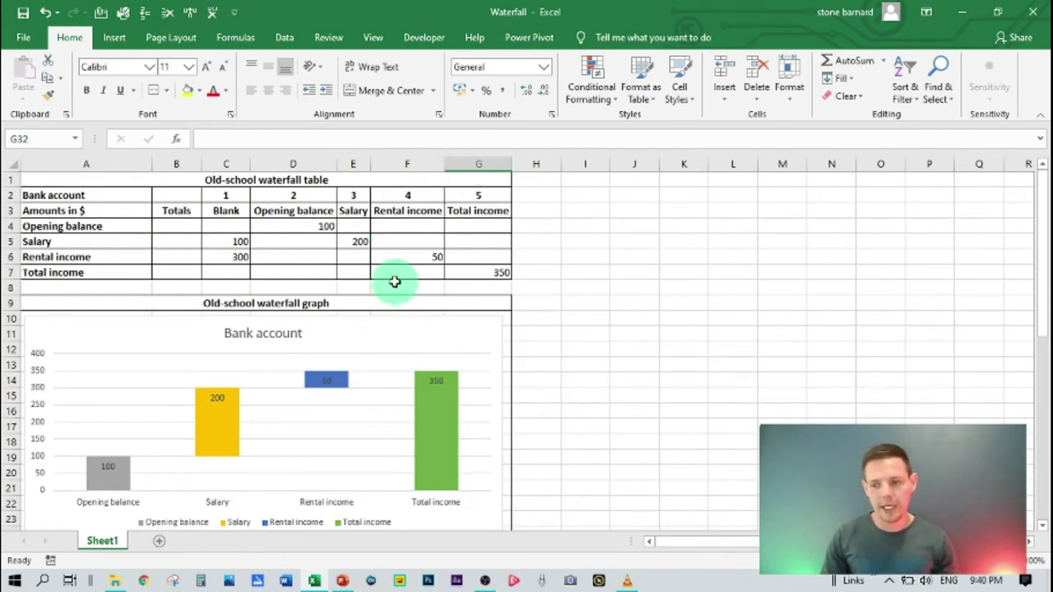
Insert four blank rows at row 8 beneath Total income.
click(15, 288)
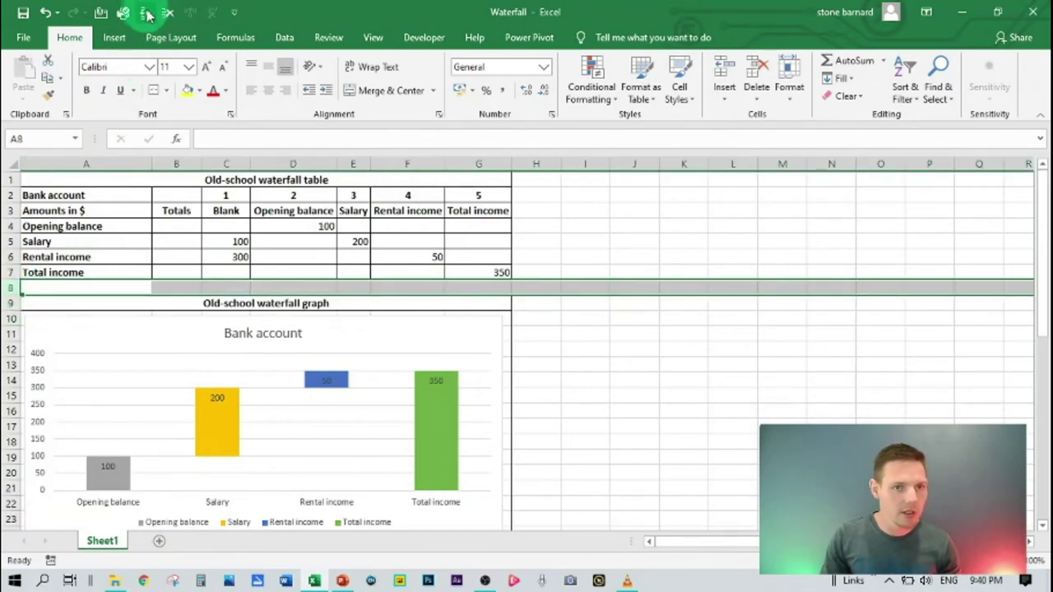
right_click(9, 287)
click(56, 386)
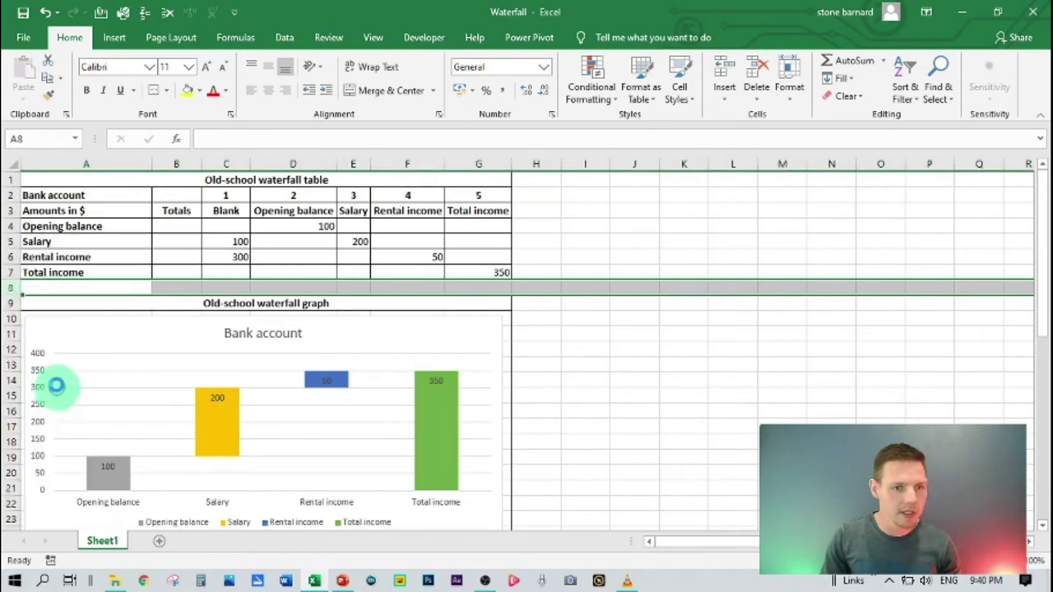
right_click(10, 273)
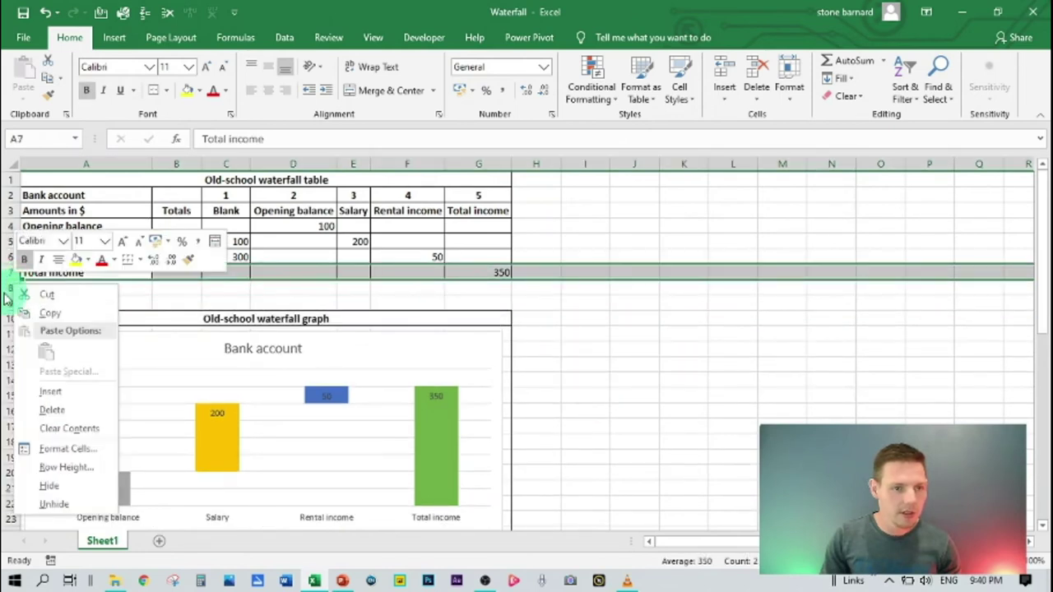
click(9, 294)
click(8, 287)
right_click(8, 284)
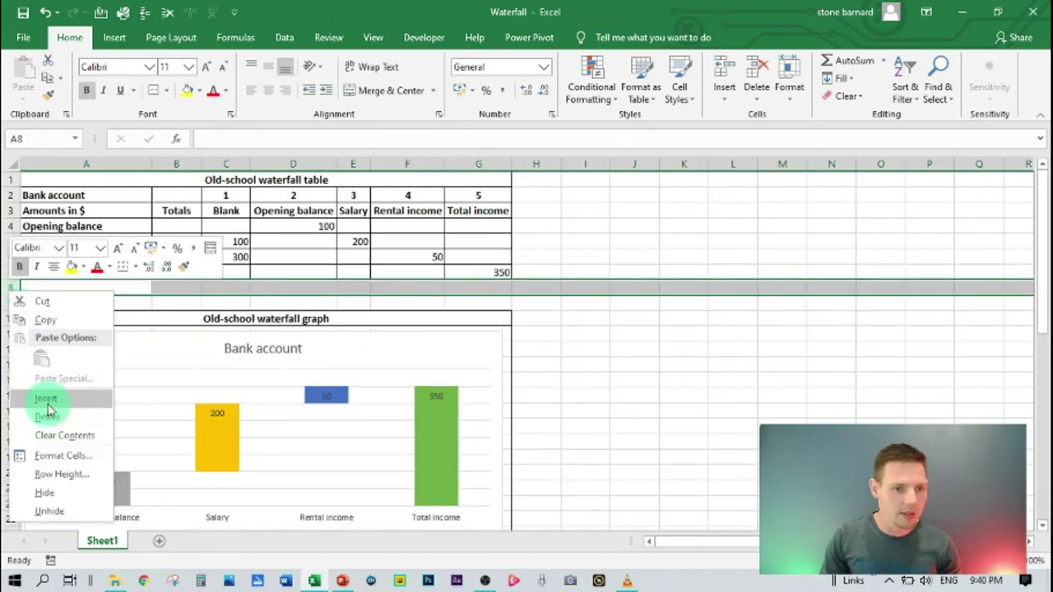
click(47, 403)
right_click(6, 287)
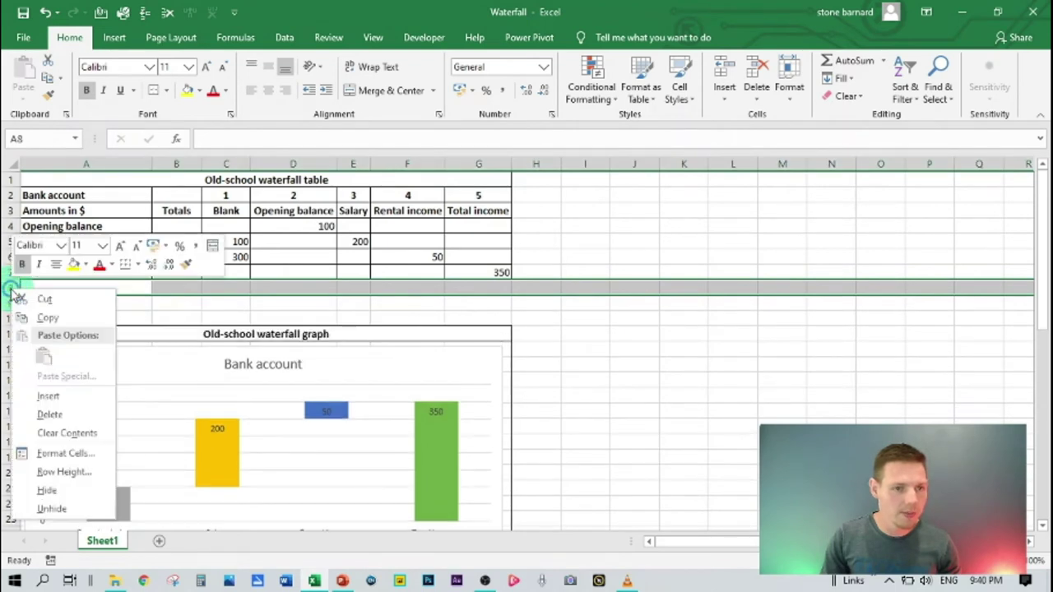
click(44, 395)
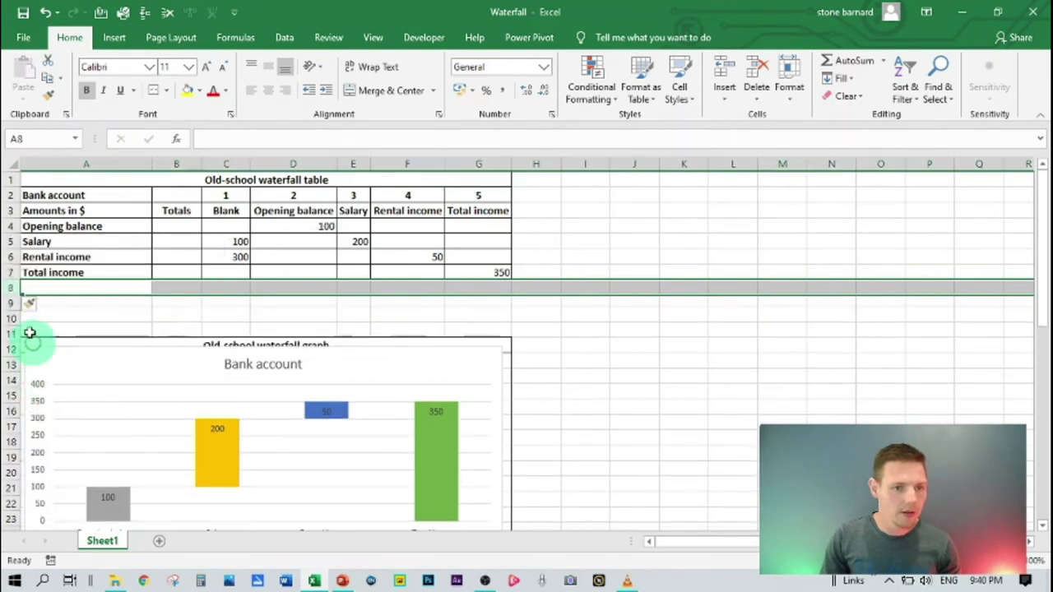
right_click(9, 287)
click(56, 397)
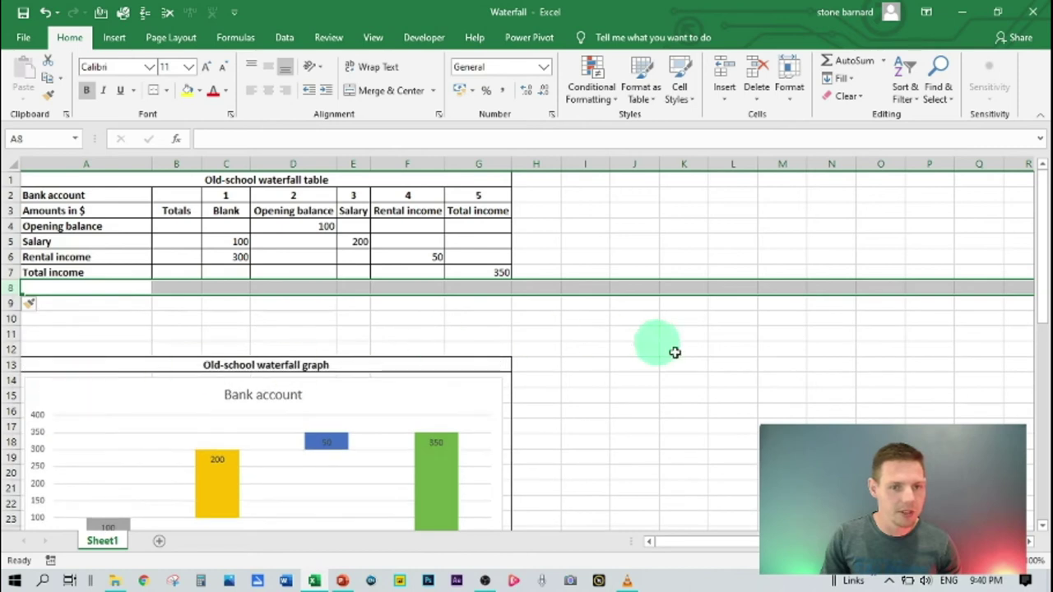
click(728, 362)
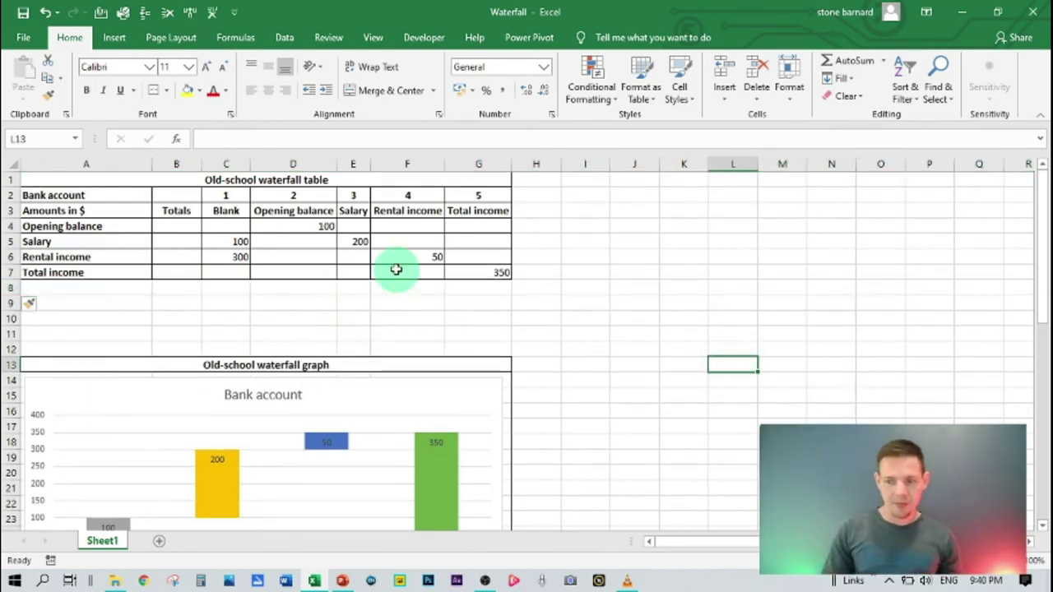
Label A8:A11 House payment, Car payment, Groceries and Closing balance.
click(123, 288)
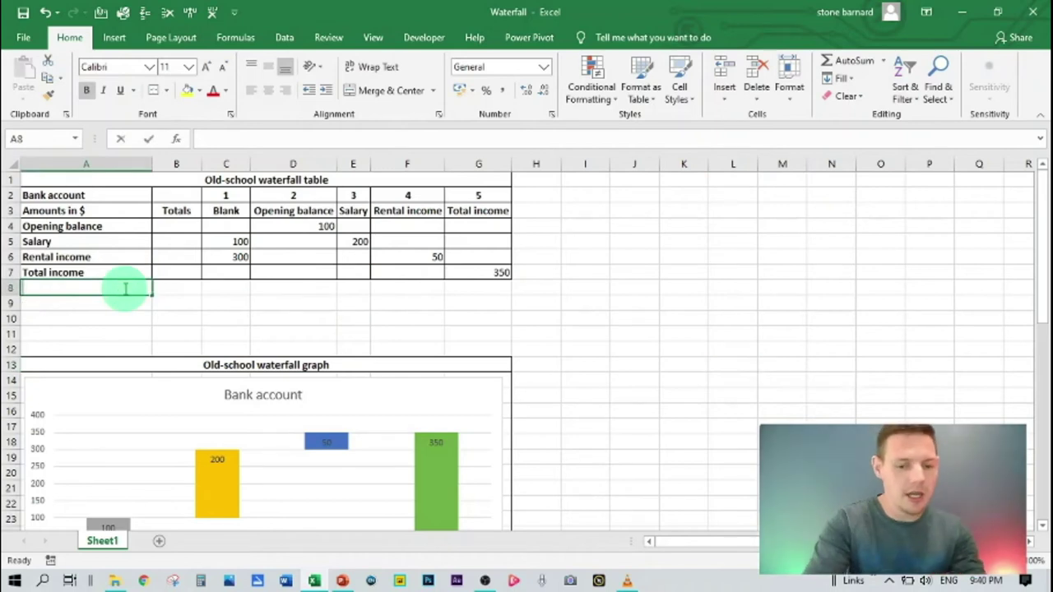
text(House paym)
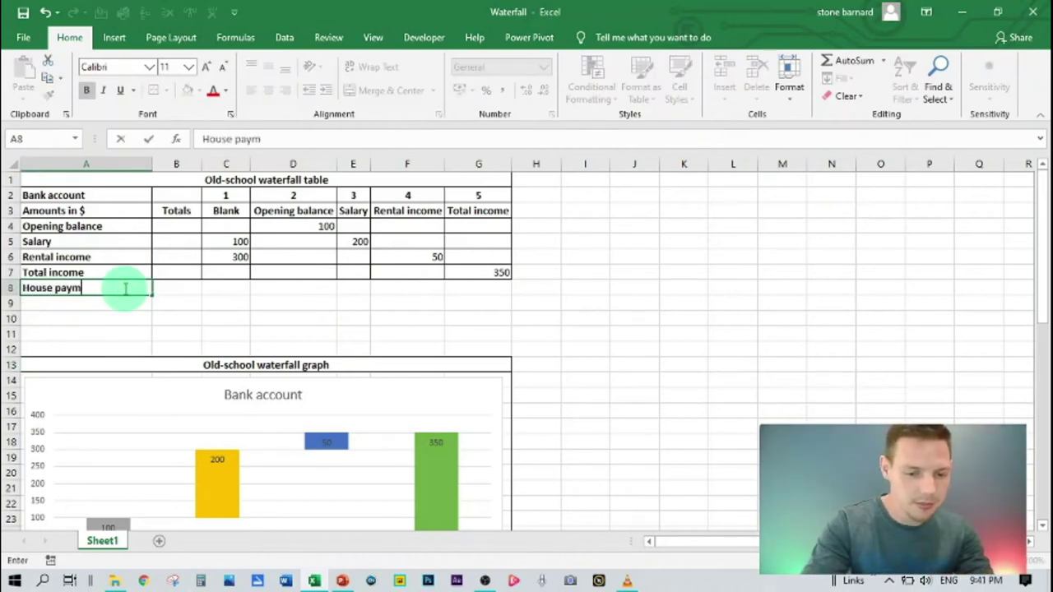
text(ent)
key(Return)
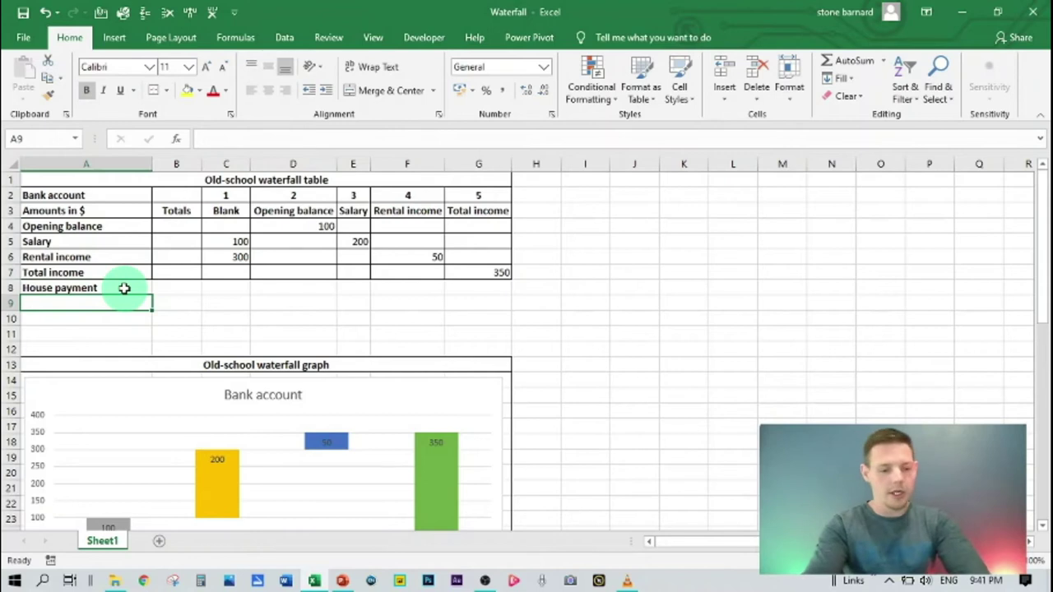
text(Car payment)
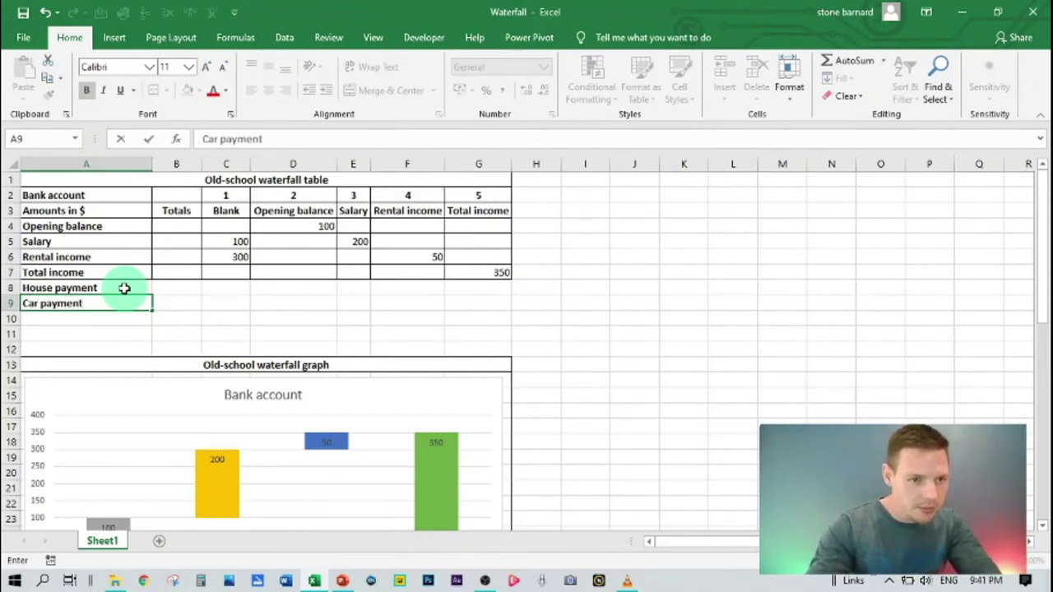
key(Return)
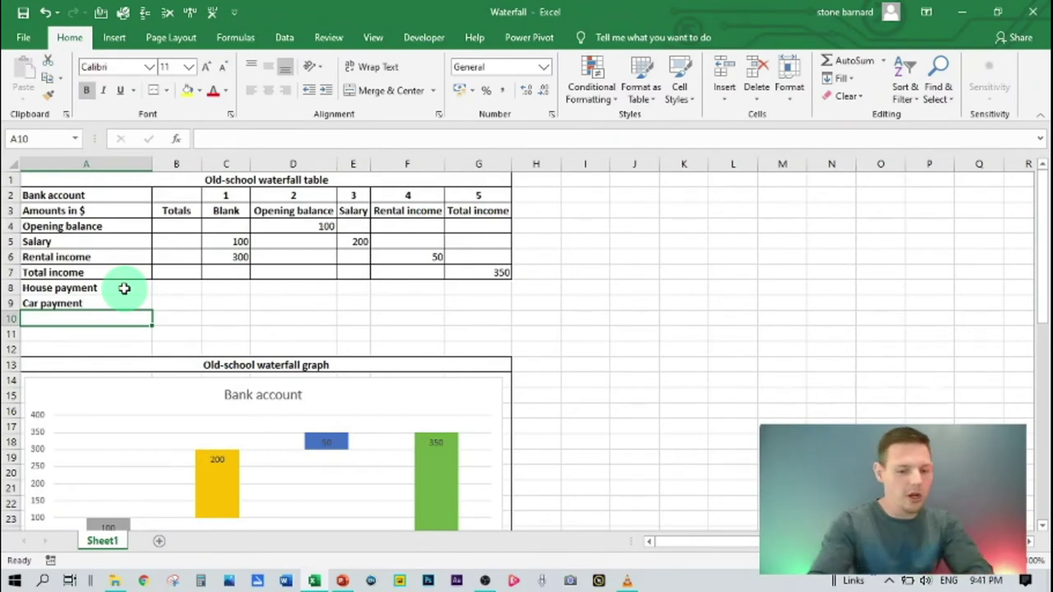
text(Groceries)
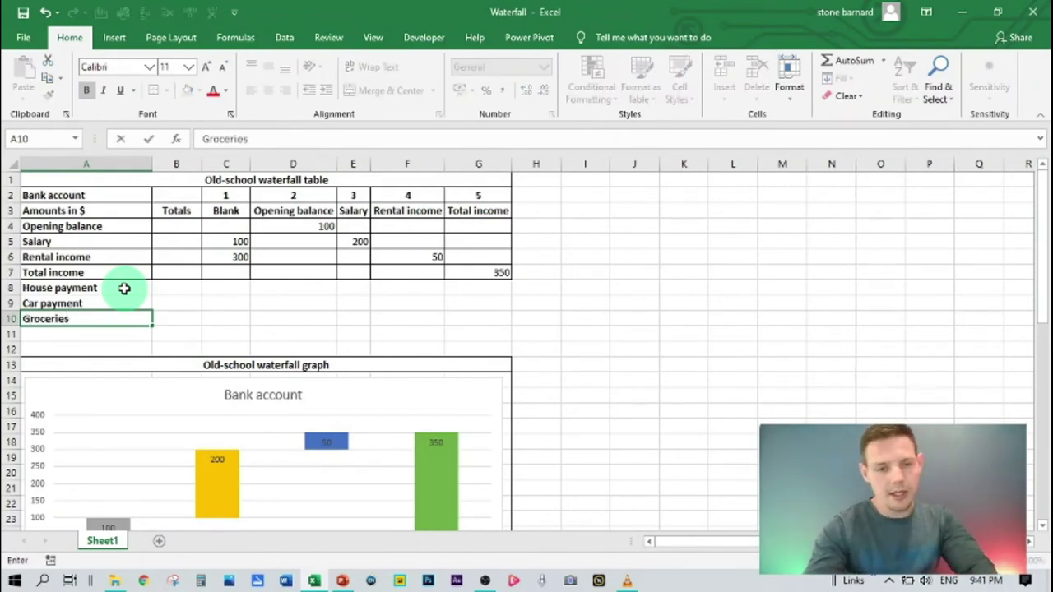
key(Return)
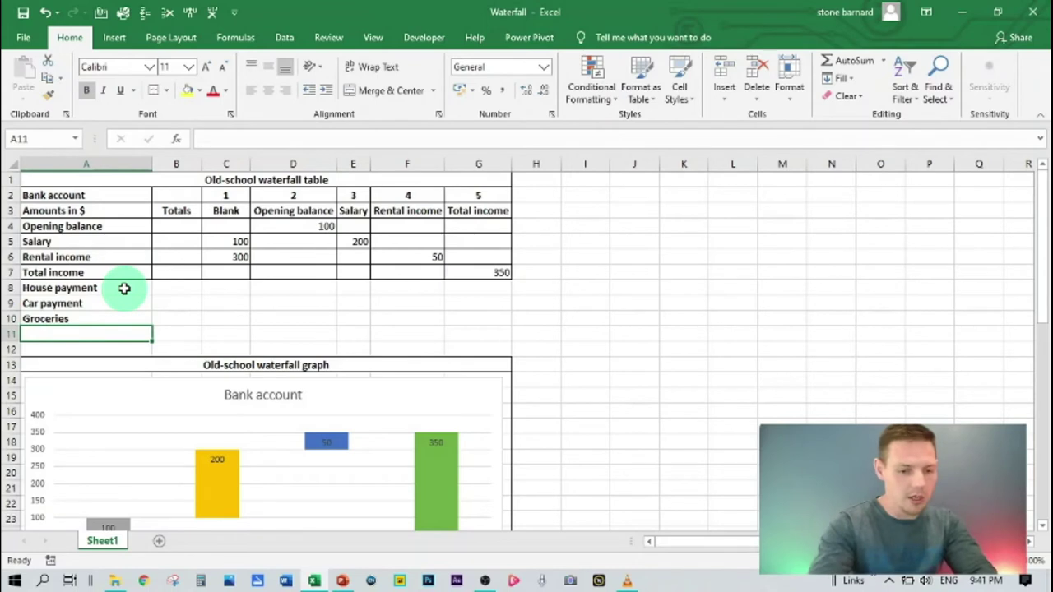
text(Closing balance)
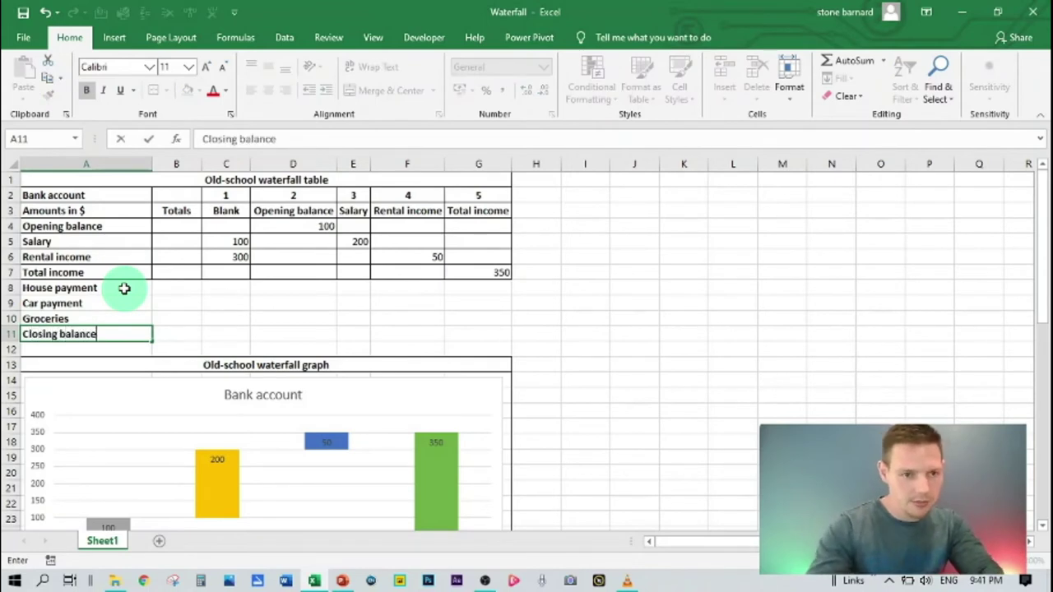
key(Tab)
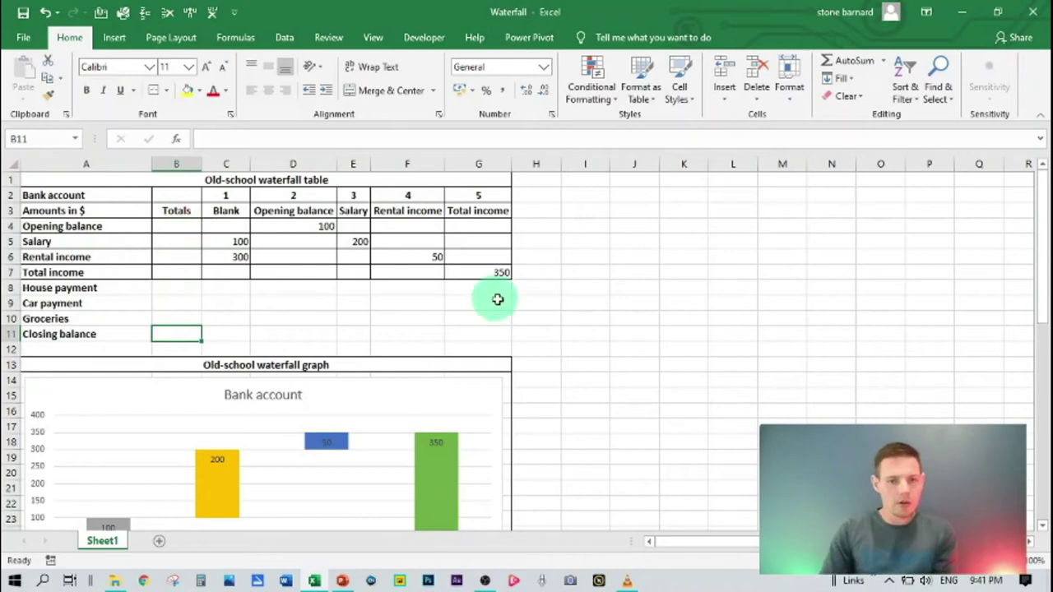
Paste the four new labels transposed as headings in H3:K3 and autofit columns H–K.
click(92, 285)
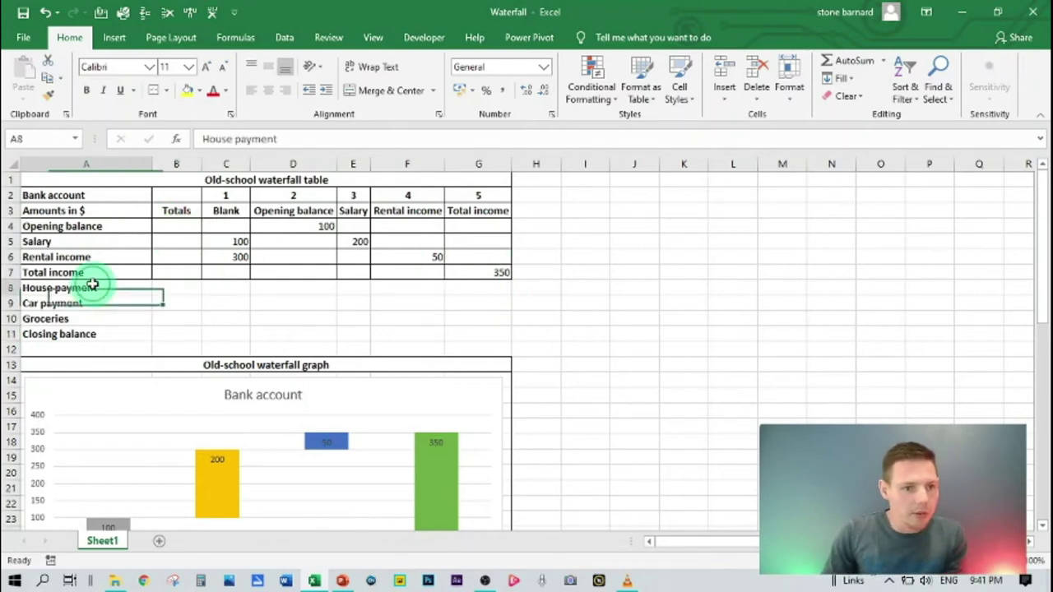
drag(92, 286, 90, 333)
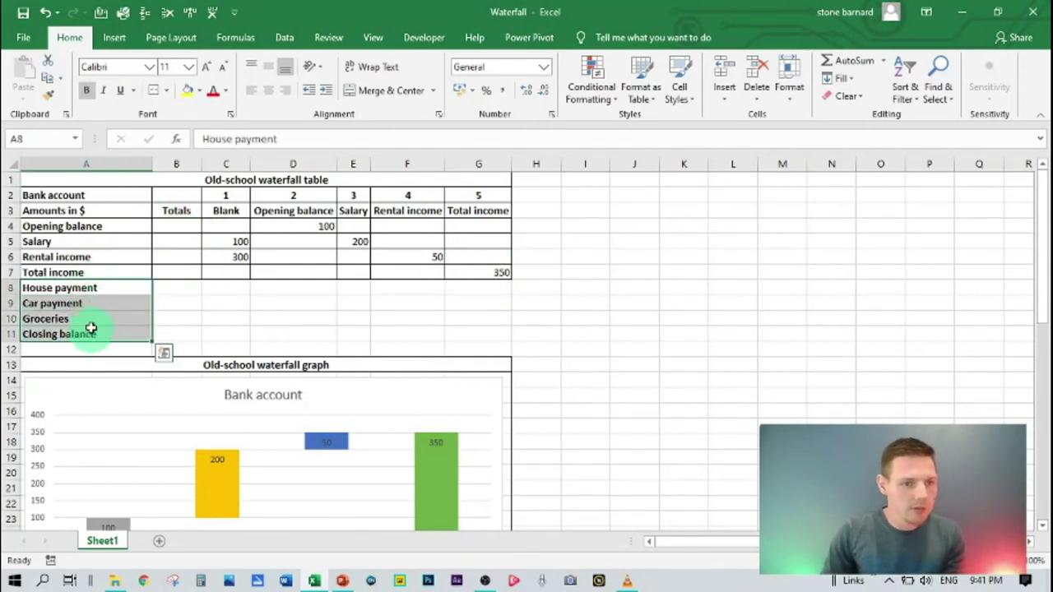
key(ctrl+c)
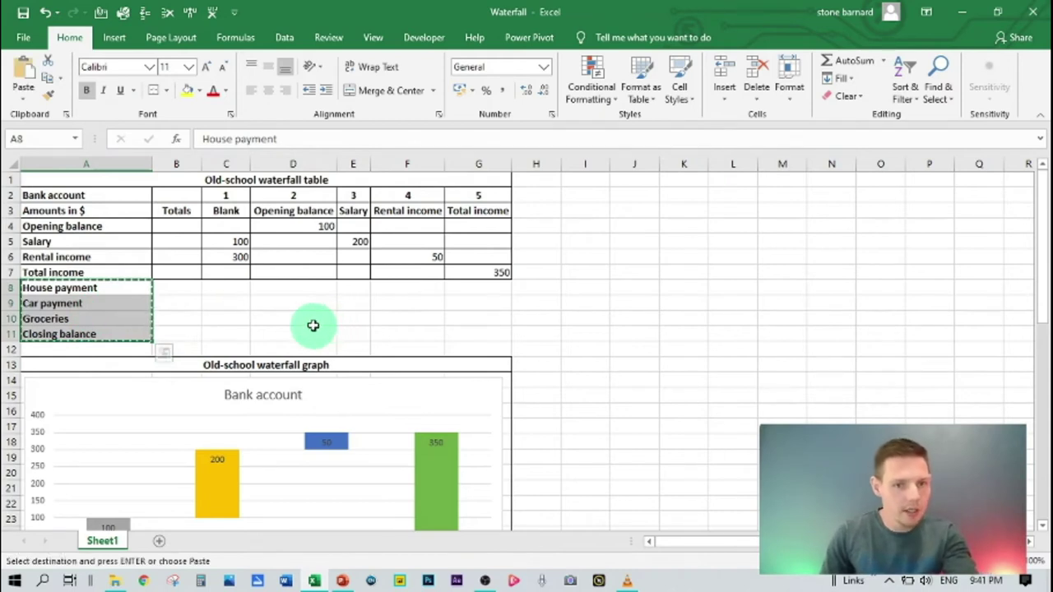
click(533, 210)
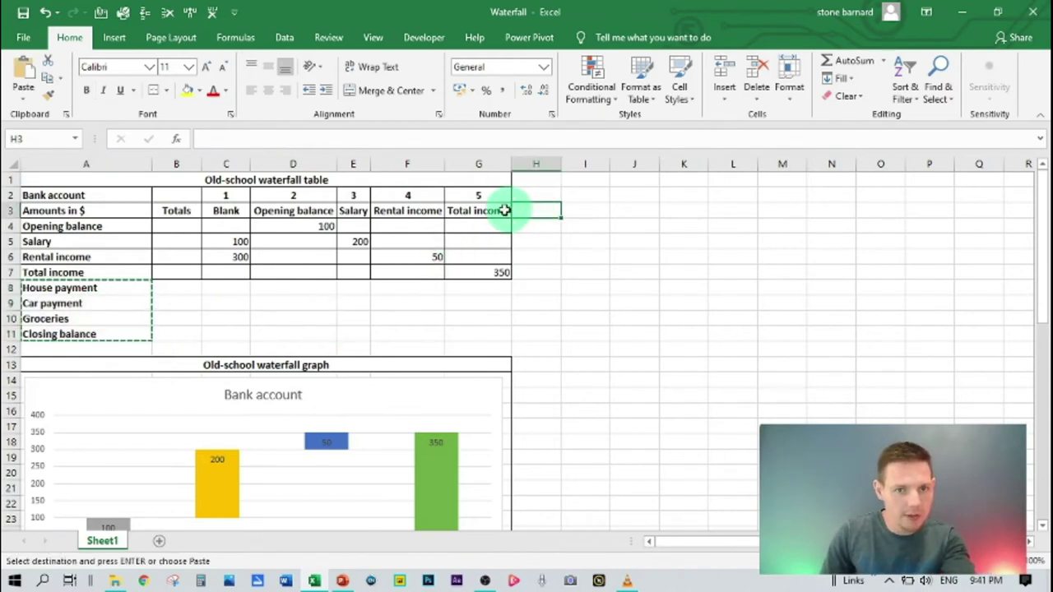
click(31, 97)
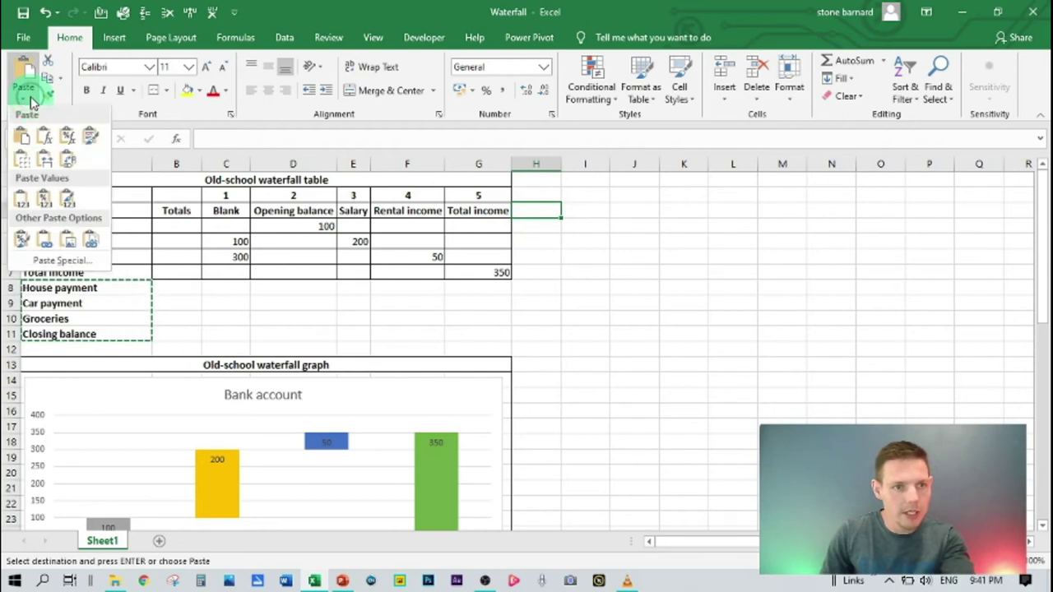
click(67, 159)
drag(547, 158, 699, 162)
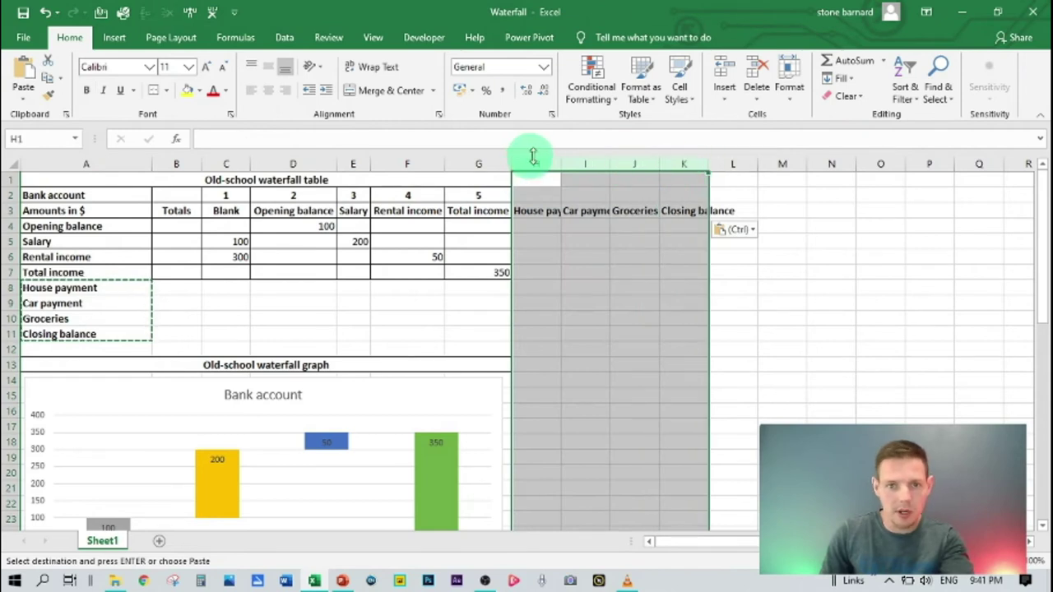
double_click(708, 164)
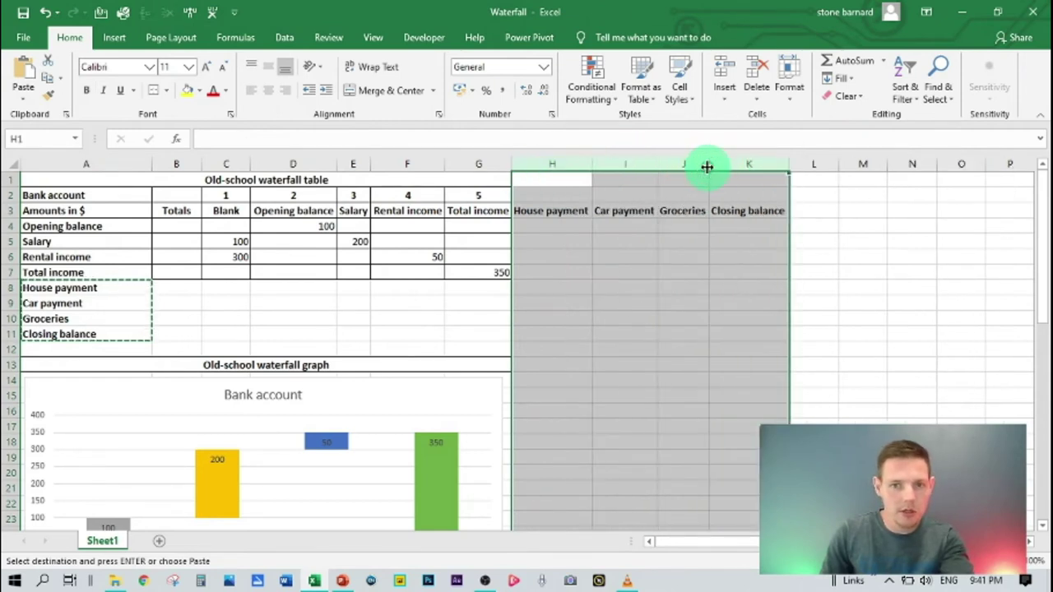
click(713, 227)
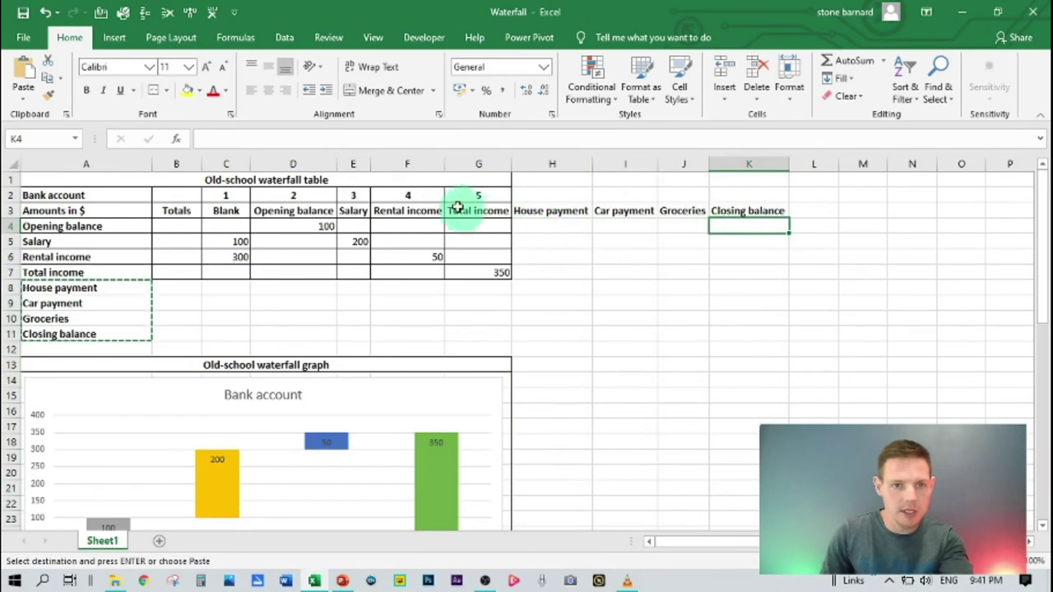
Re-merge the Old-school waterfall table title across A1:K1.
drag(425, 194, 757, 201)
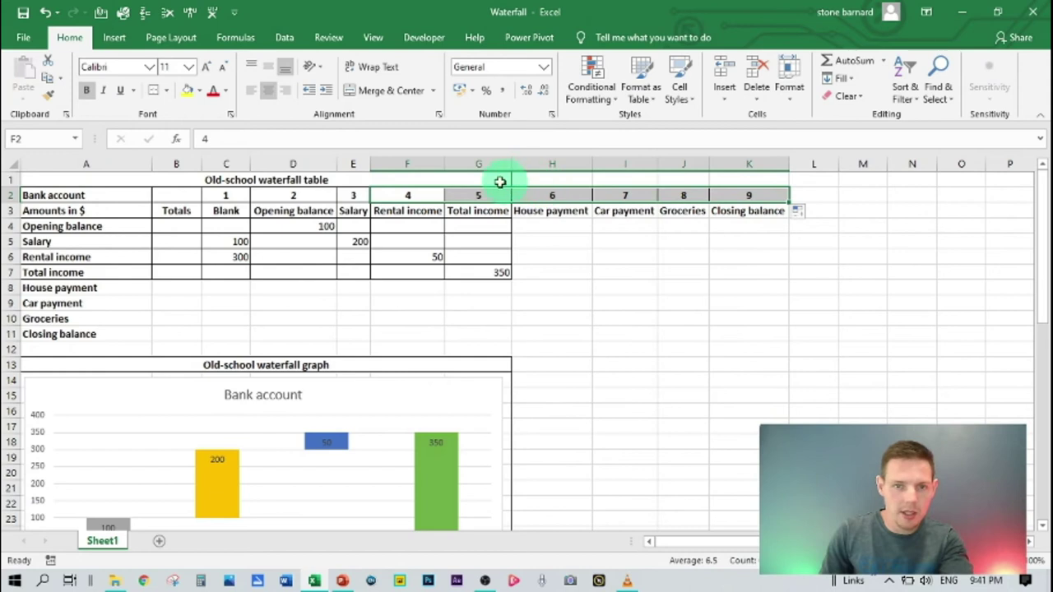
click(490, 180)
drag(490, 181, 748, 164)
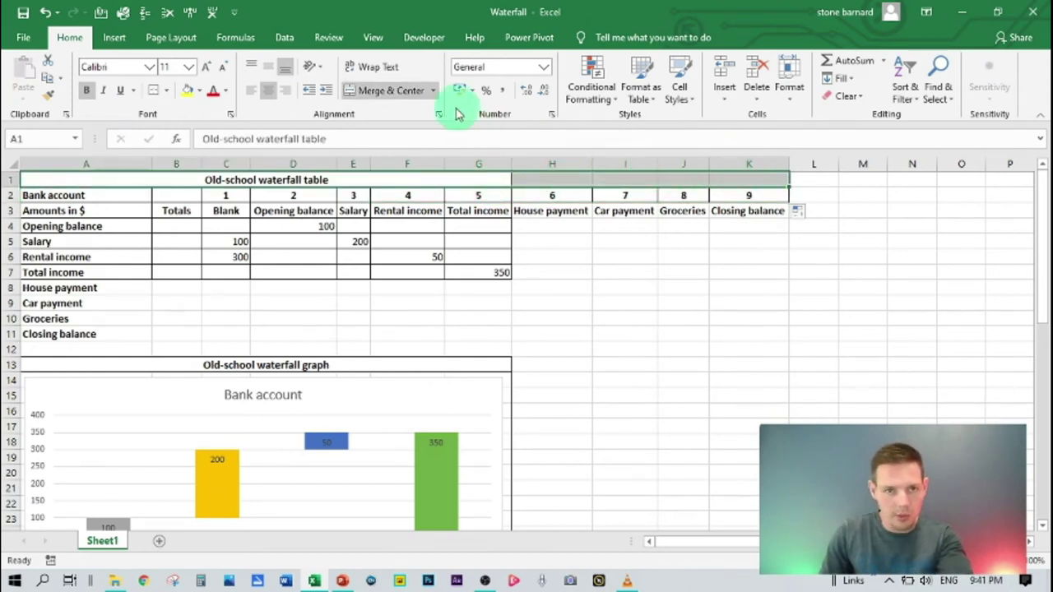
click(391, 92)
click(392, 92)
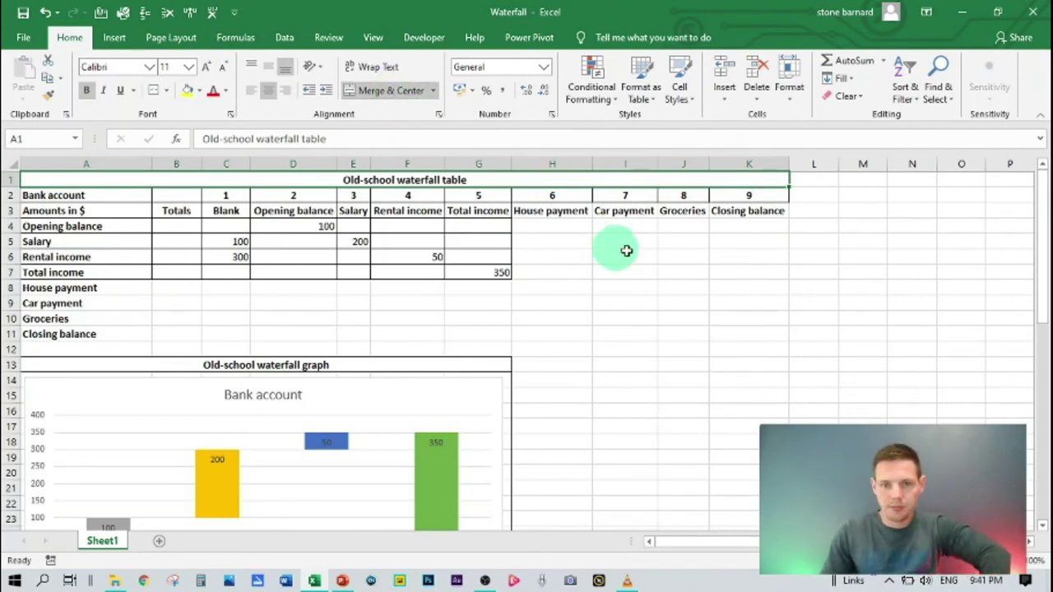
click(625, 250)
click(566, 179)
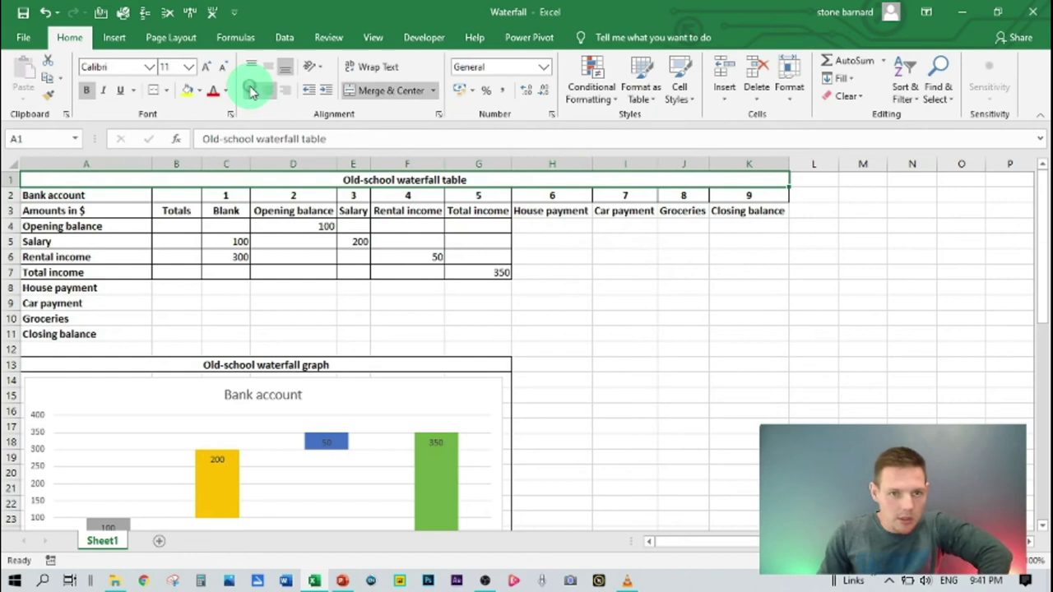
Enter payments of 100 in H8, 75 in I9 and 50 in J10.
click(625, 319)
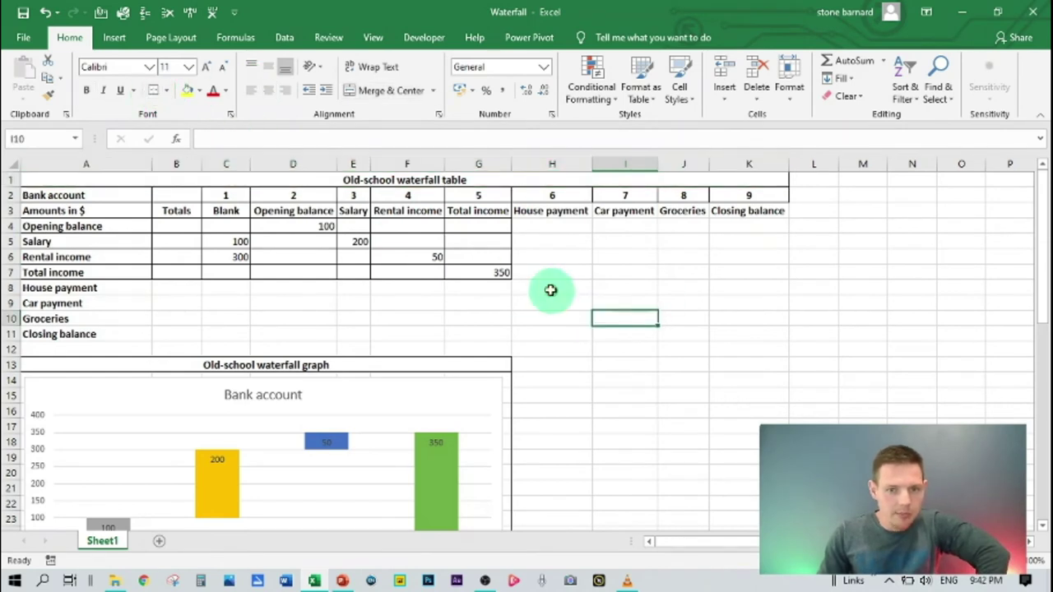
click(547, 286)
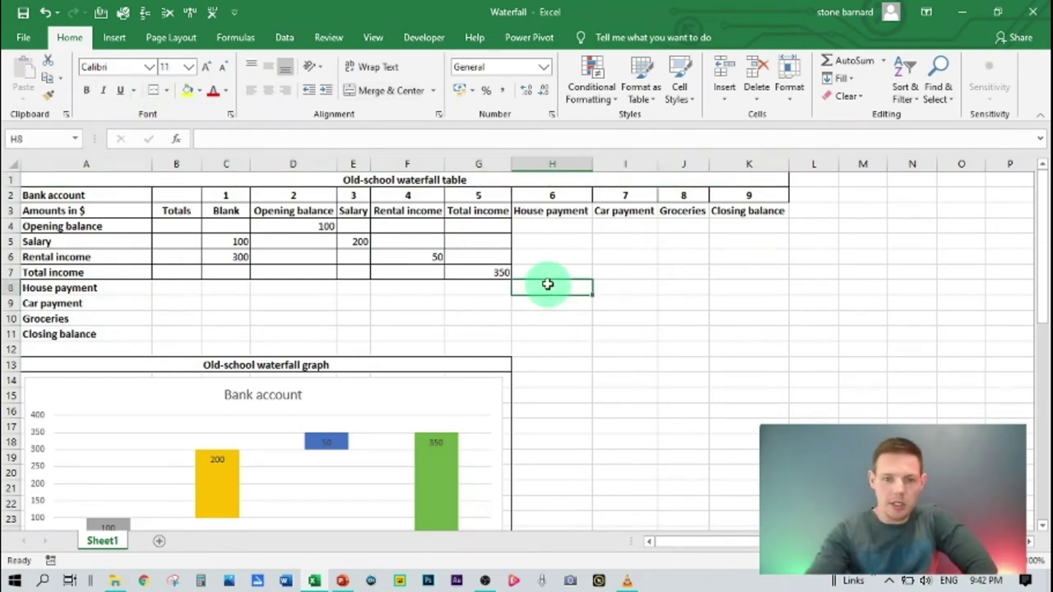
text(100)
key(Tab)
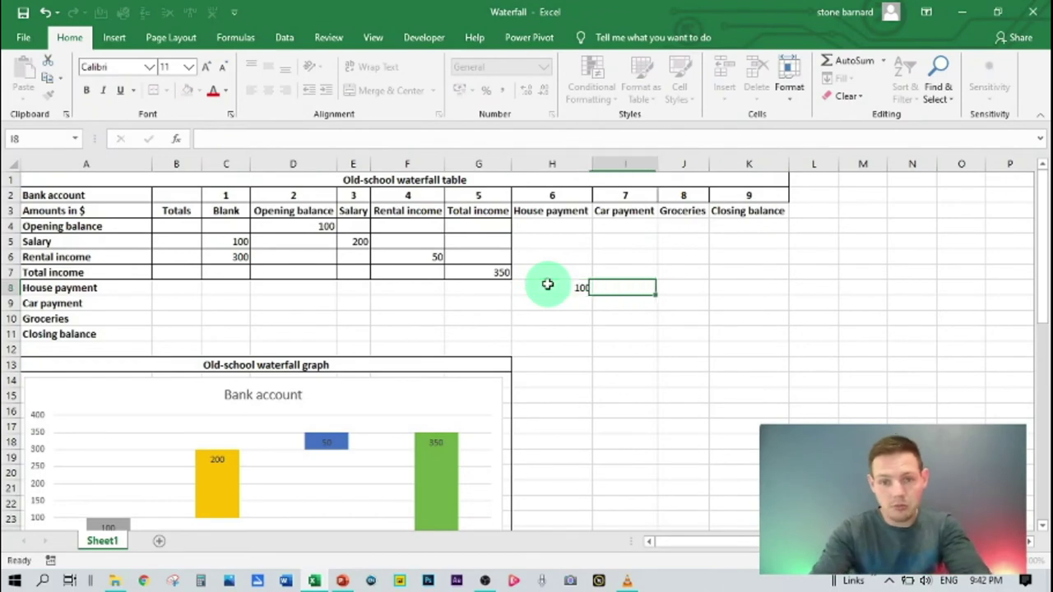
key(Down)
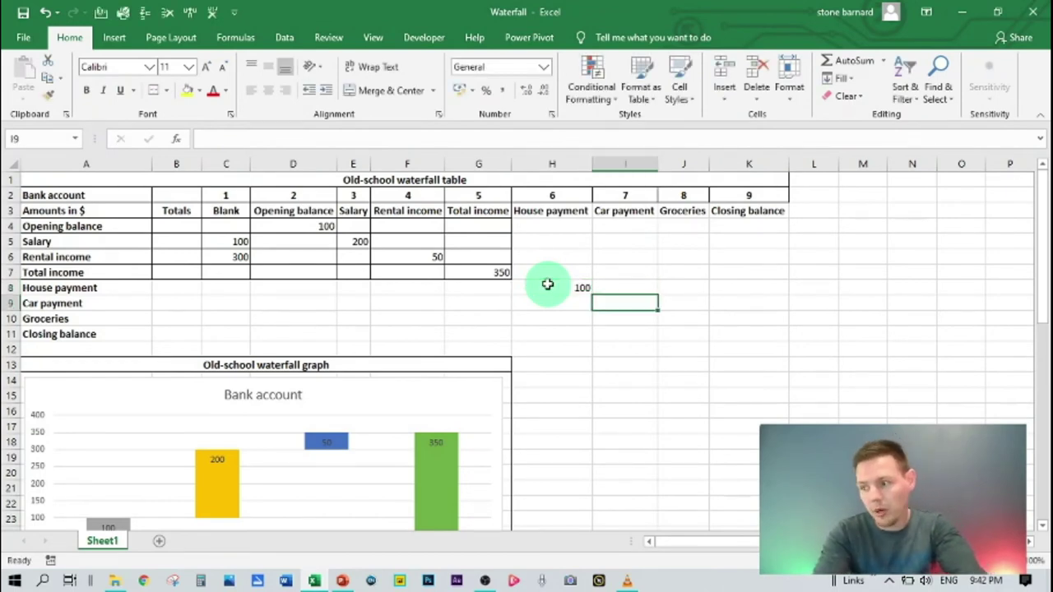
text(75)
key(Tab)
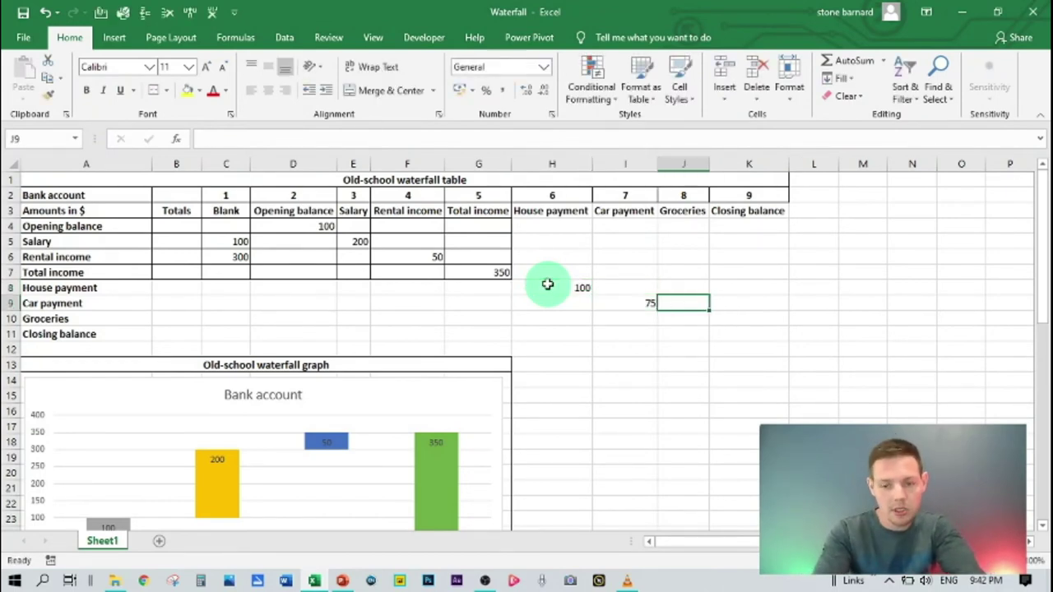
key(Down)
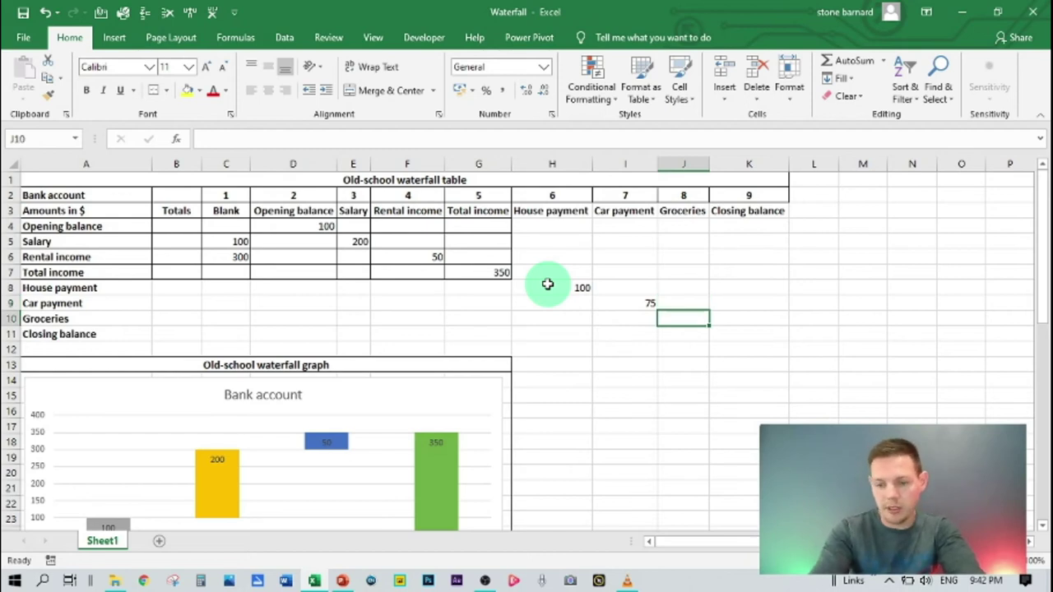
text(50)
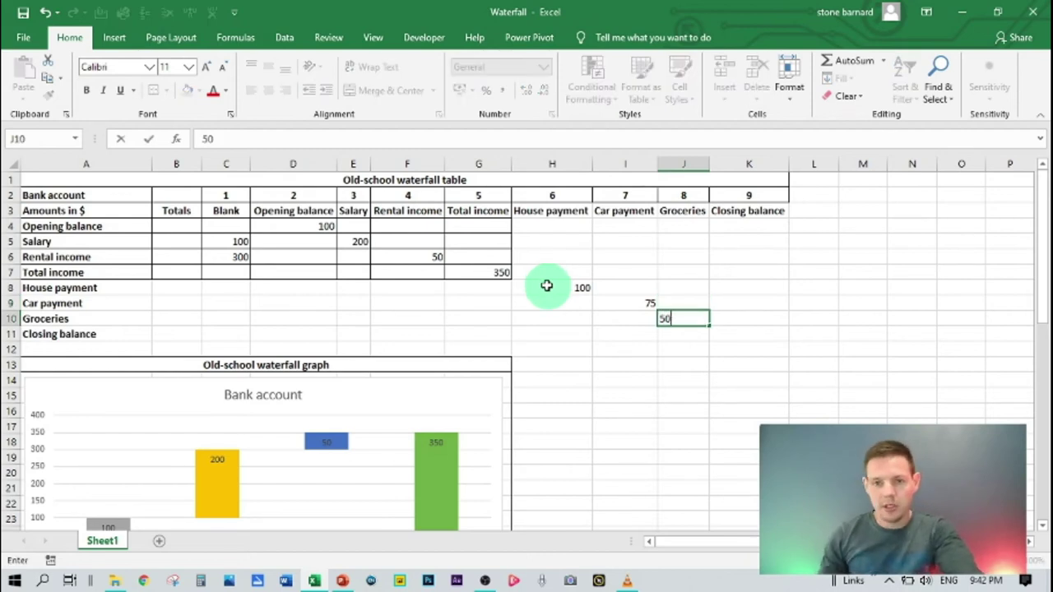
key(Tab)
key(Down)
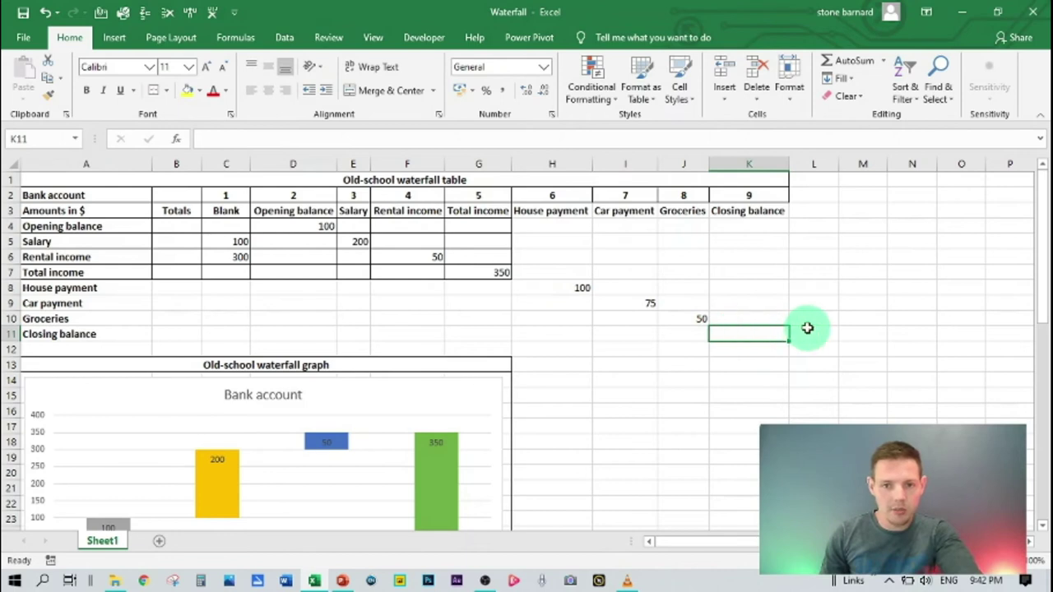
Enter =G7-H8-I9-J10 in K11, giving a closing balance of 125.
text(=)
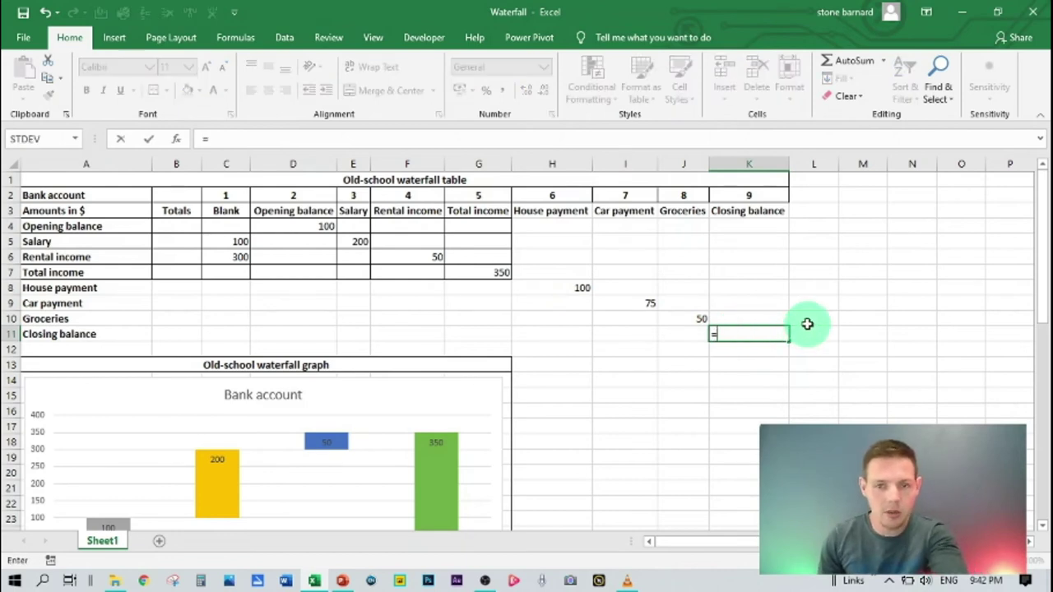
click(493, 270)
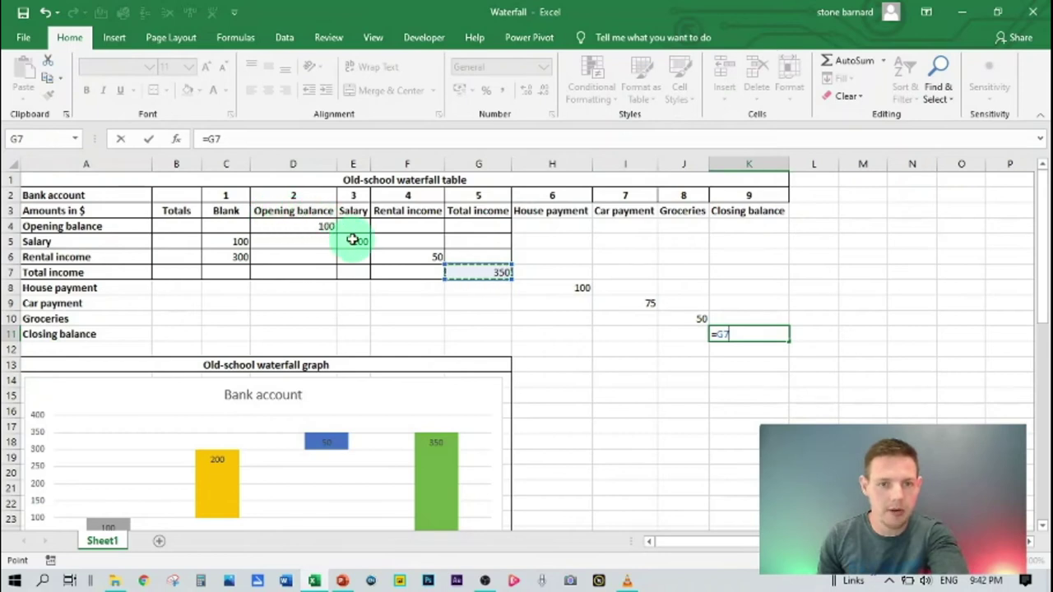
text(-)
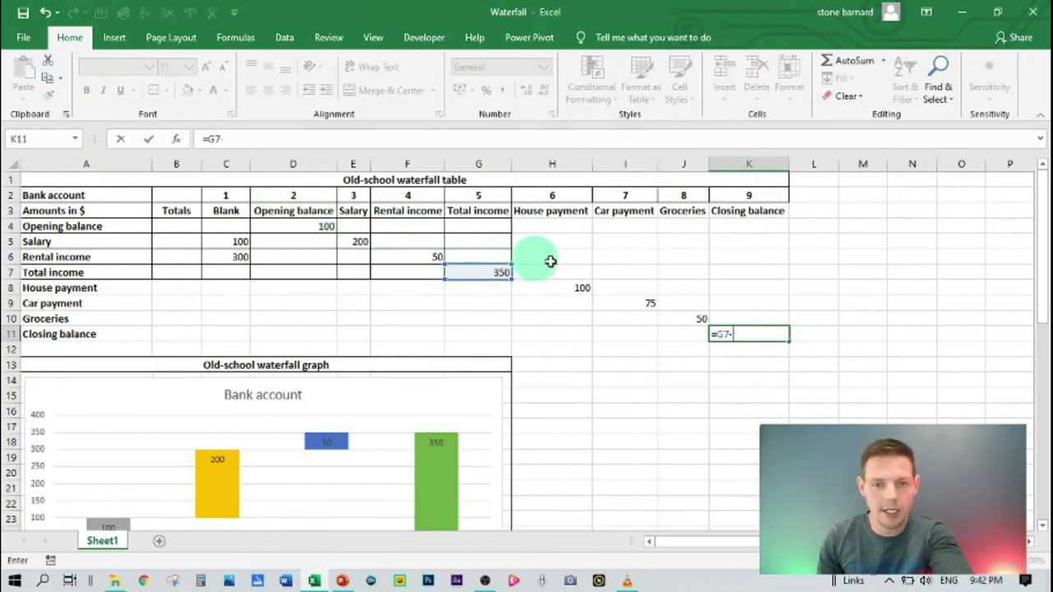
click(559, 286)
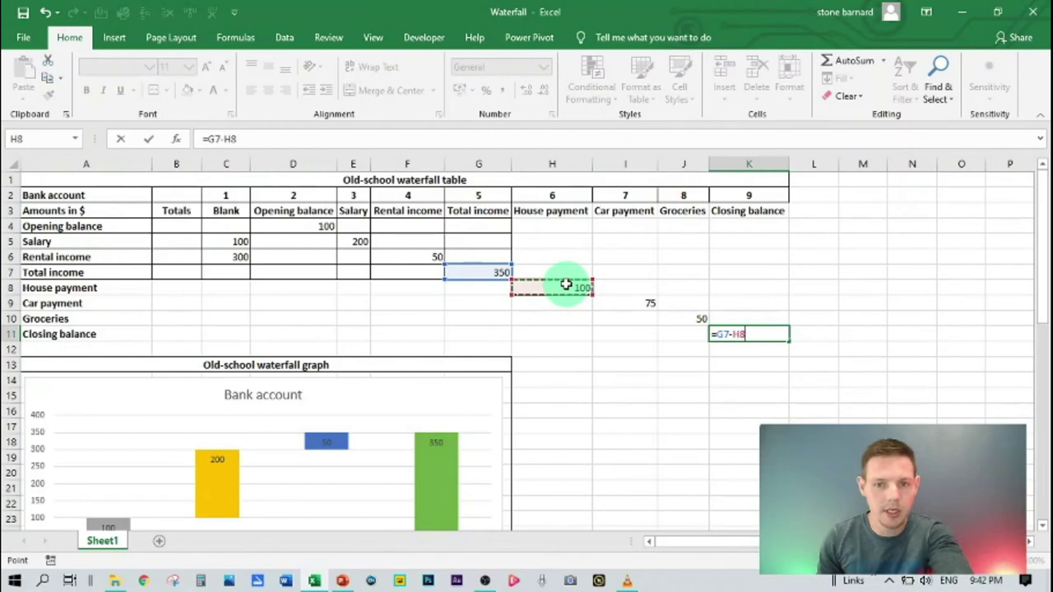
text(-)
click(624, 302)
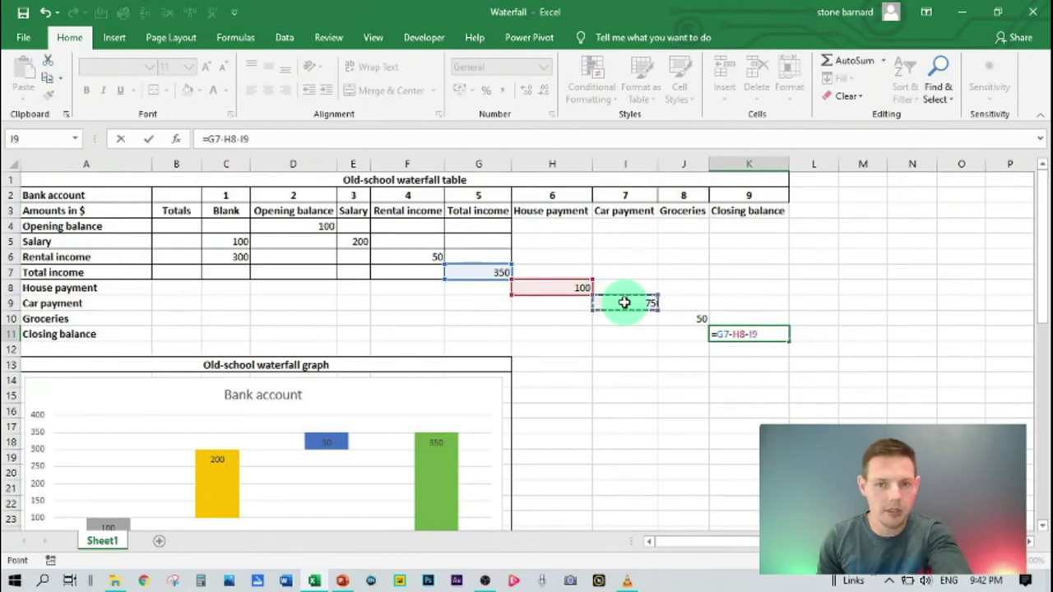
text(-)
click(683, 317)
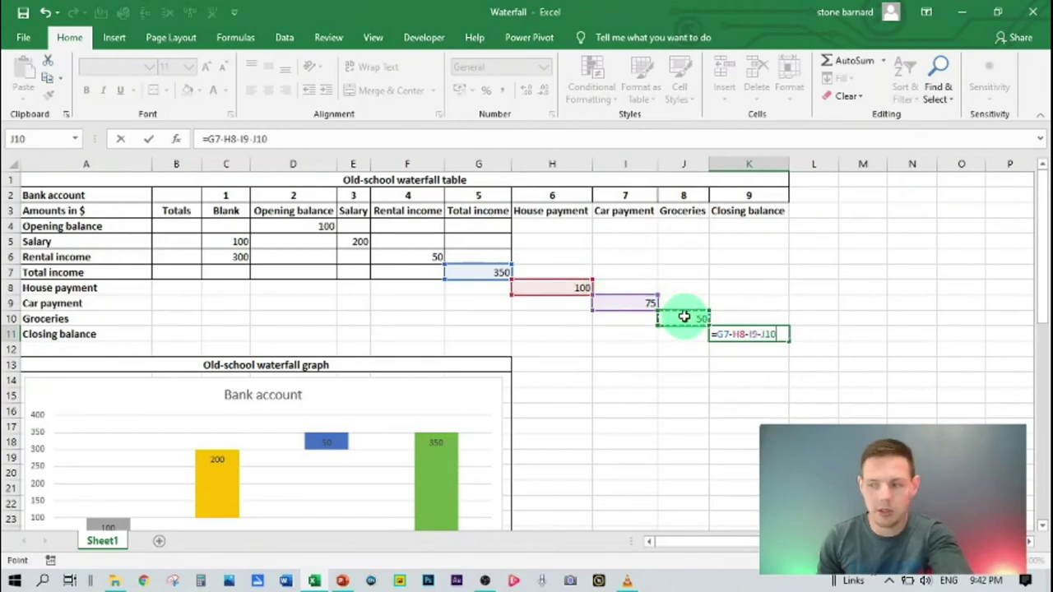
key(Return)
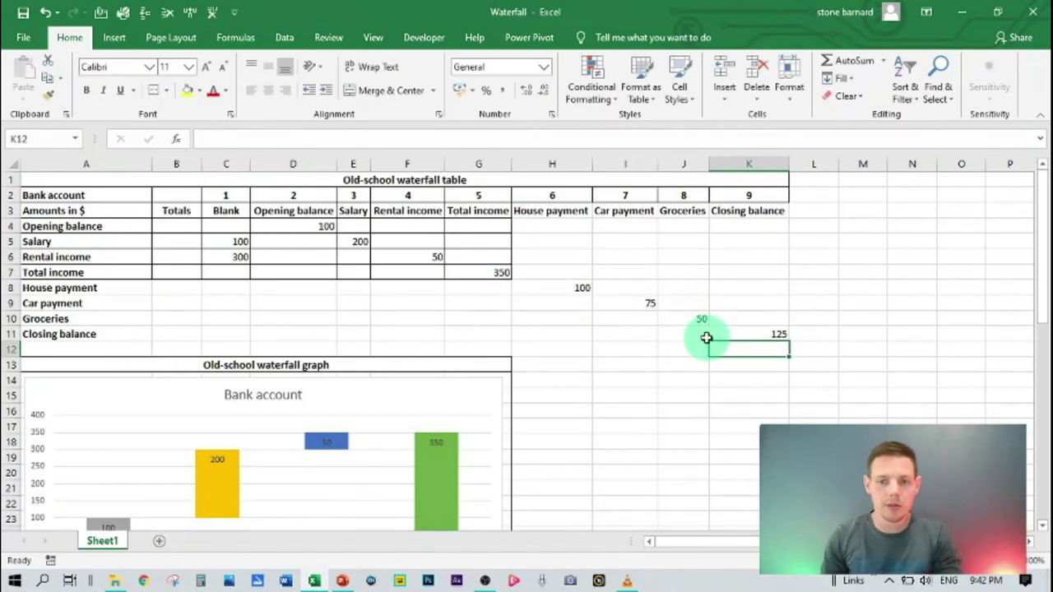
click(741, 335)
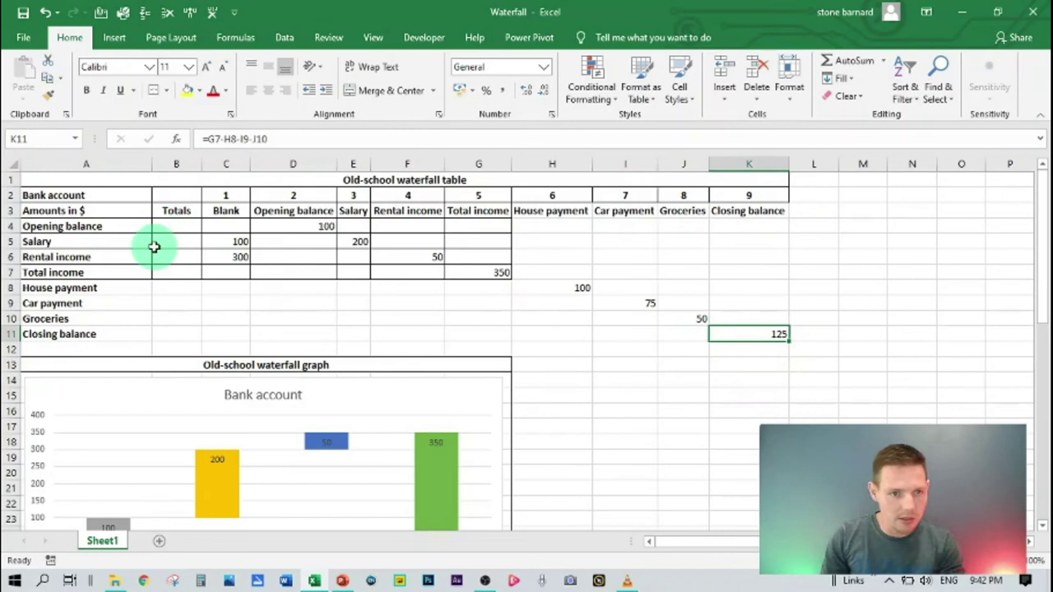
Apply All Borders to the extended table range A3:K11.
drag(123, 225, 761, 251)
drag(117, 210, 764, 332)
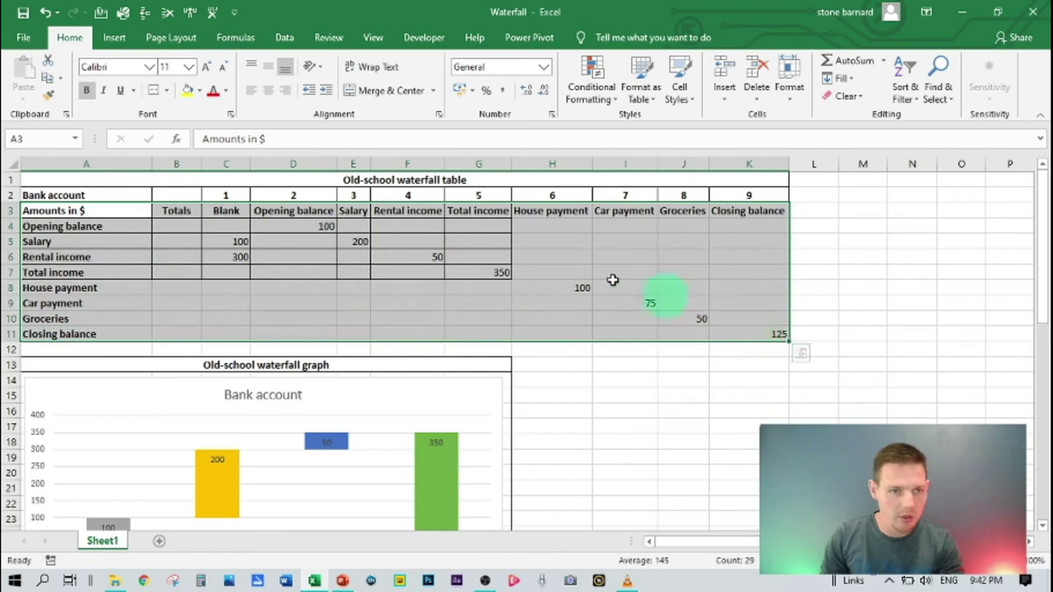
click(167, 92)
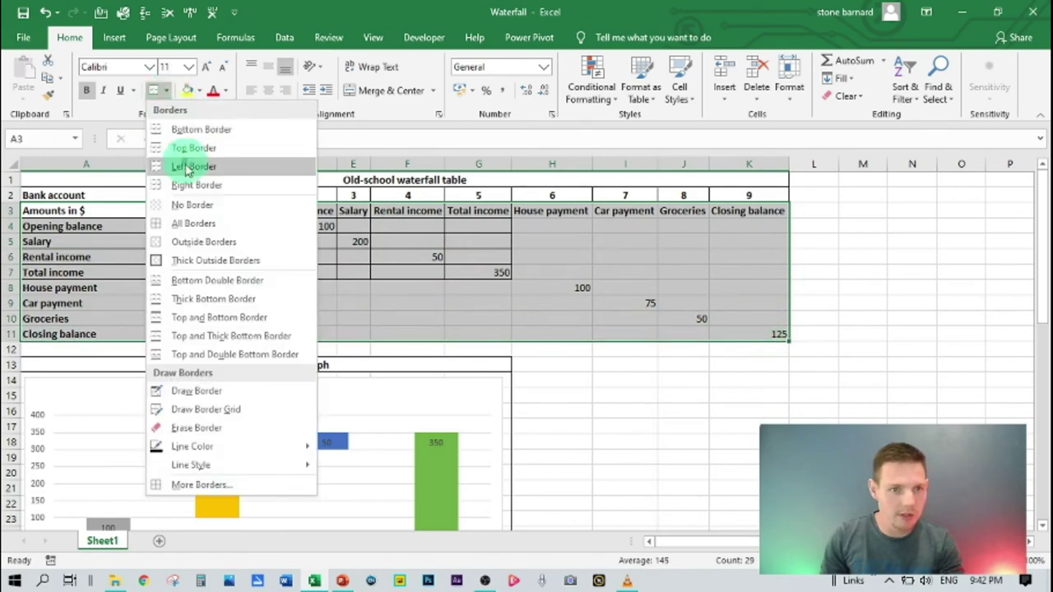
click(190, 218)
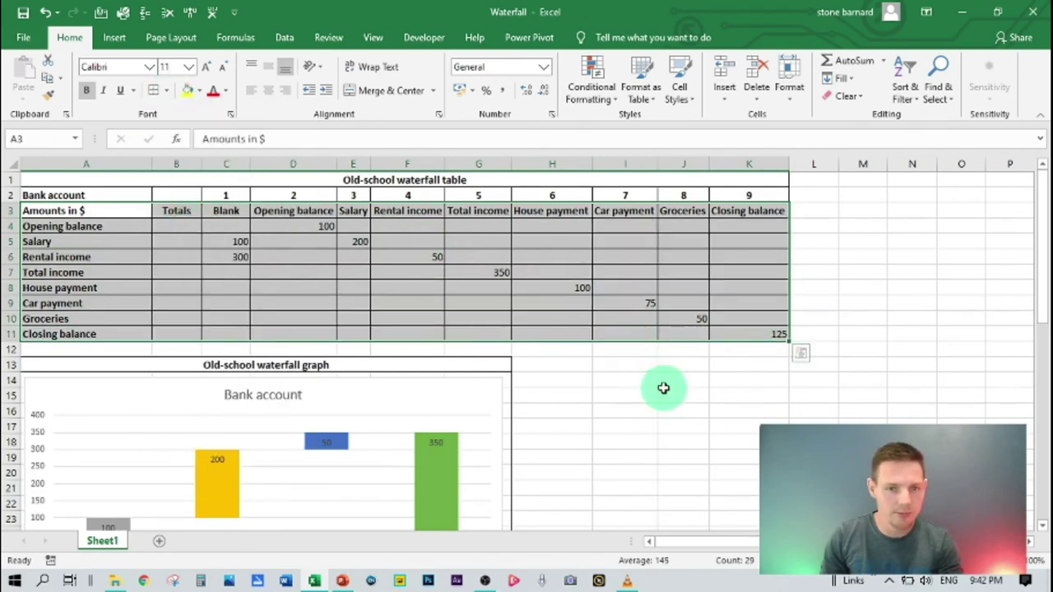
click(665, 390)
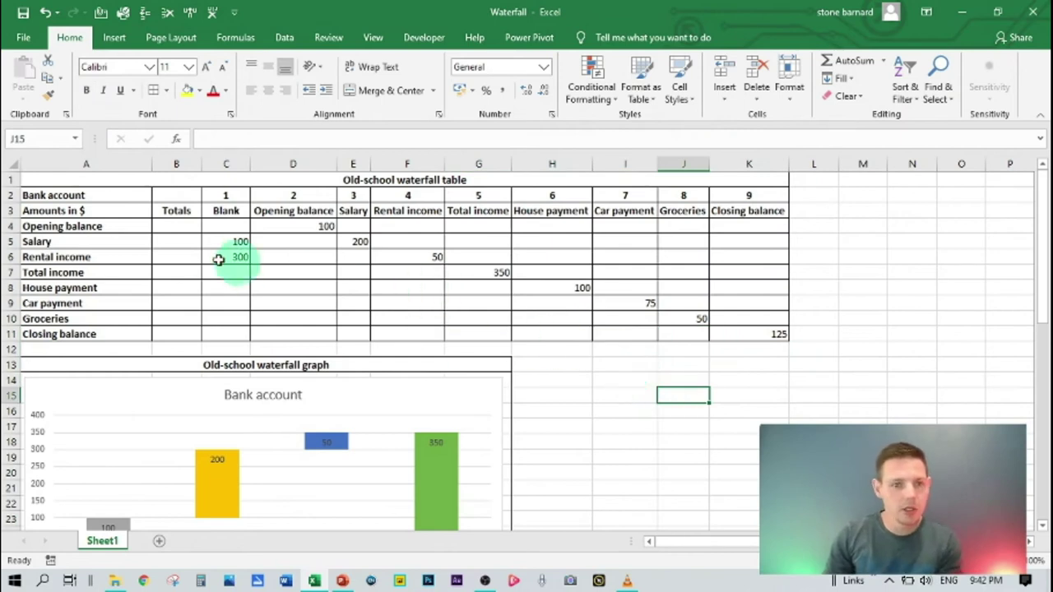
Shade the empty cells B4:B11, C4, D5:D11 and E6:E11 grey.
click(177, 224)
drag(177, 235, 180, 337)
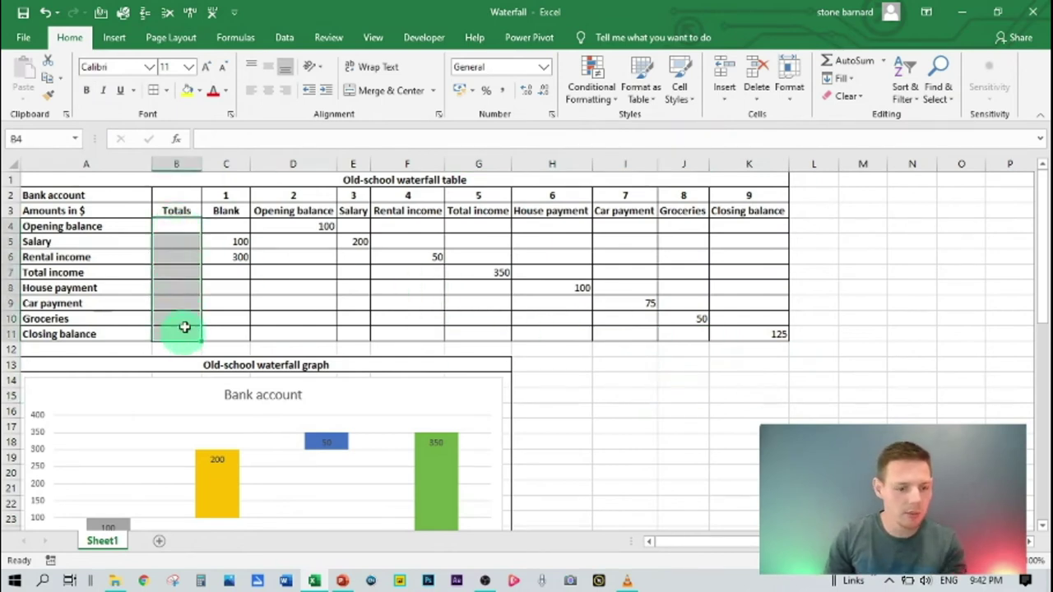
click(227, 227)
key(F4)
drag(275, 240, 288, 327)
key(F4)
drag(351, 254, 354, 334)
key(F4)
Shade the empty cells F7:F11, G8:G11, H9:H11 and I10:I11 grey.
drag(409, 275, 406, 334)
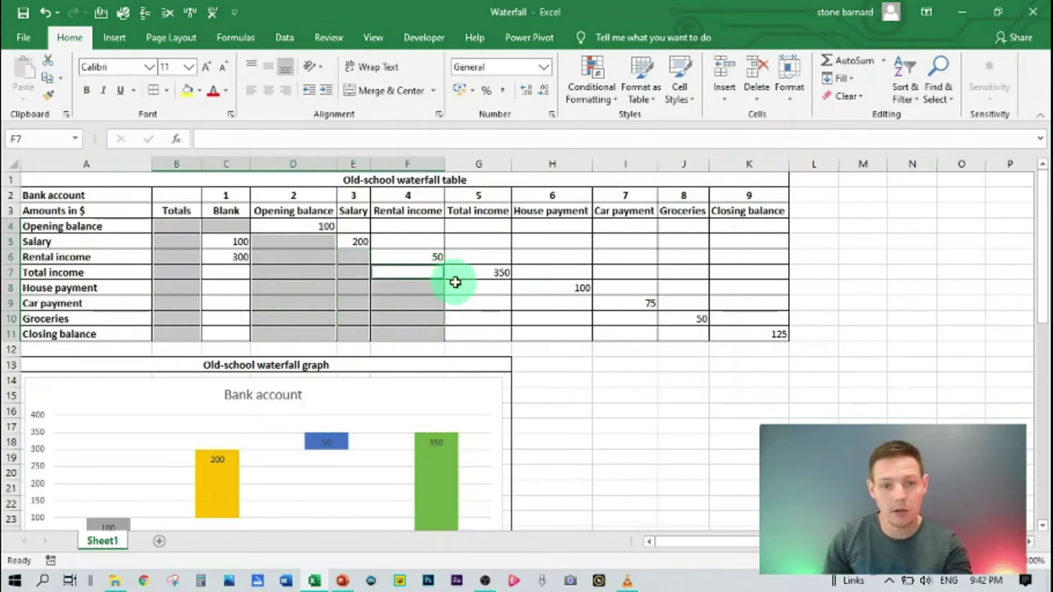
key(F4)
click(466, 292)
drag(465, 294, 465, 334)
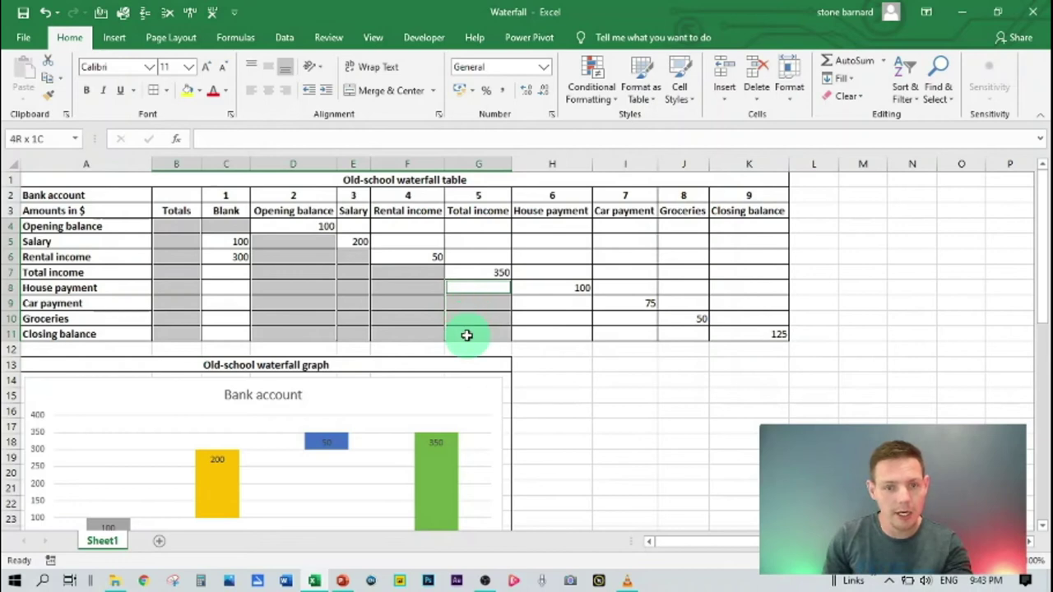
key(F4)
drag(523, 302, 527, 332)
key(F4)
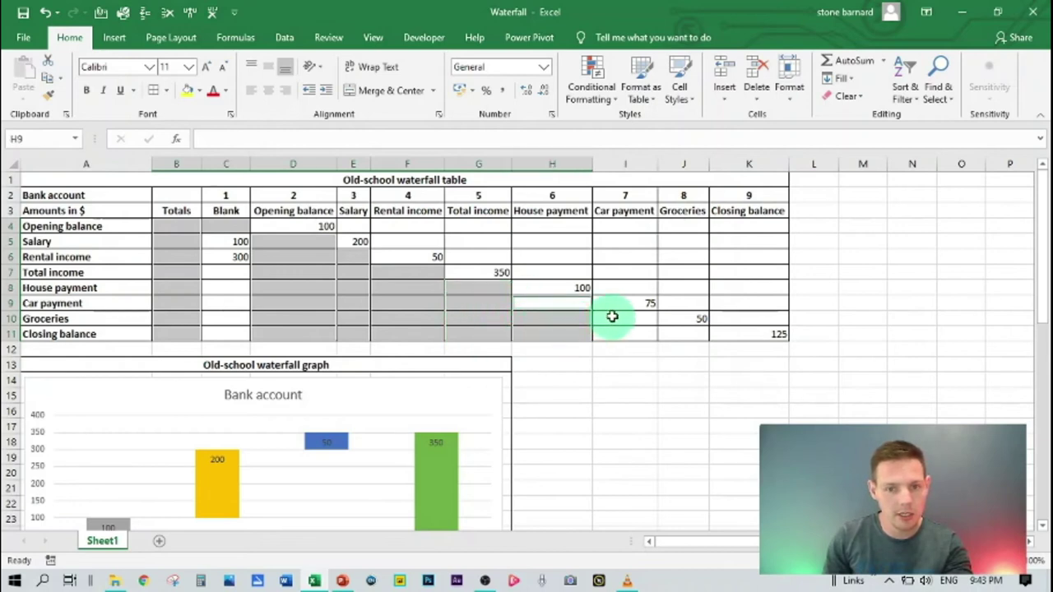
drag(611, 318, 615, 332)
key(F4)
Shade the empty row ranges E4:K4, F5:K5, G6:K6, H7:K7 and I8:J8 grey.
drag(354, 230, 717, 228)
key(F4)
drag(409, 241, 755, 241)
key(F4)
drag(494, 255, 744, 257)
key(F4)
drag(576, 273, 735, 268)
key(F4)
drag(630, 287, 693, 333)
key(F4)
key(F4)
Fill the remaining empty cell J11 grey from the Fill Color choices.
click(693, 332)
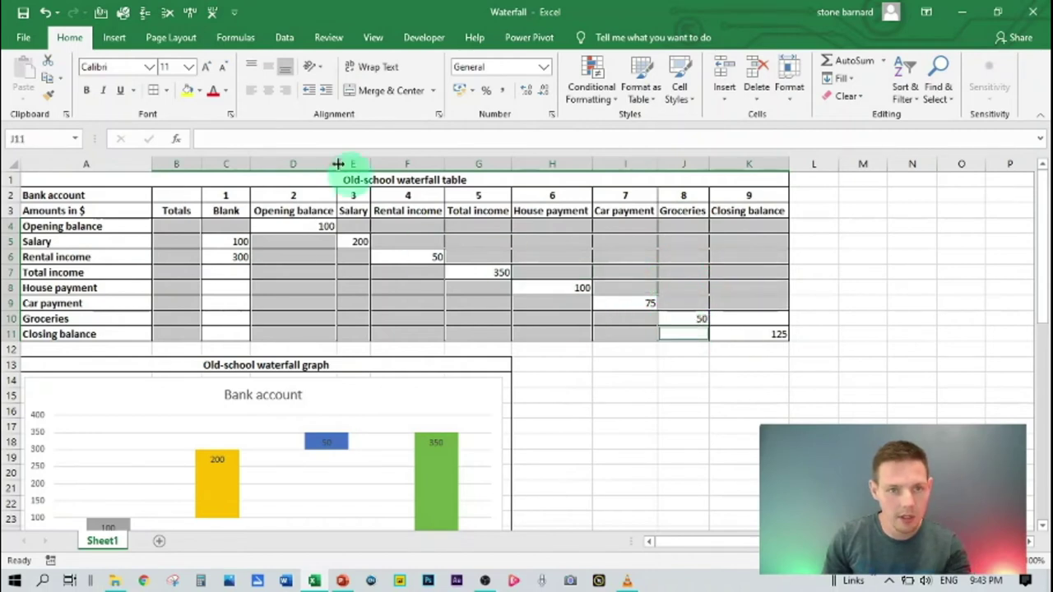
click(201, 90)
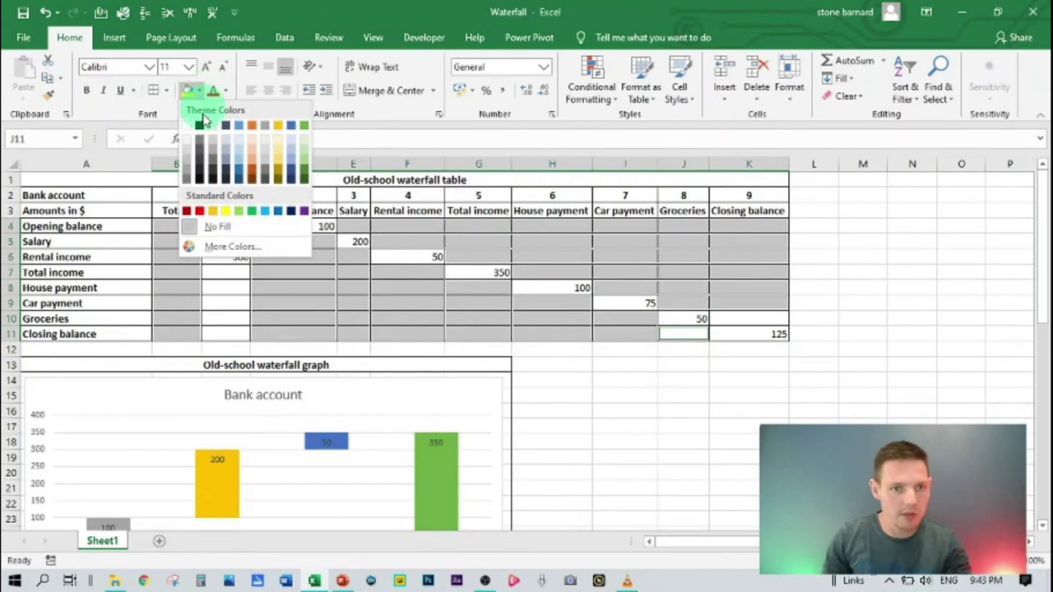
click(187, 173)
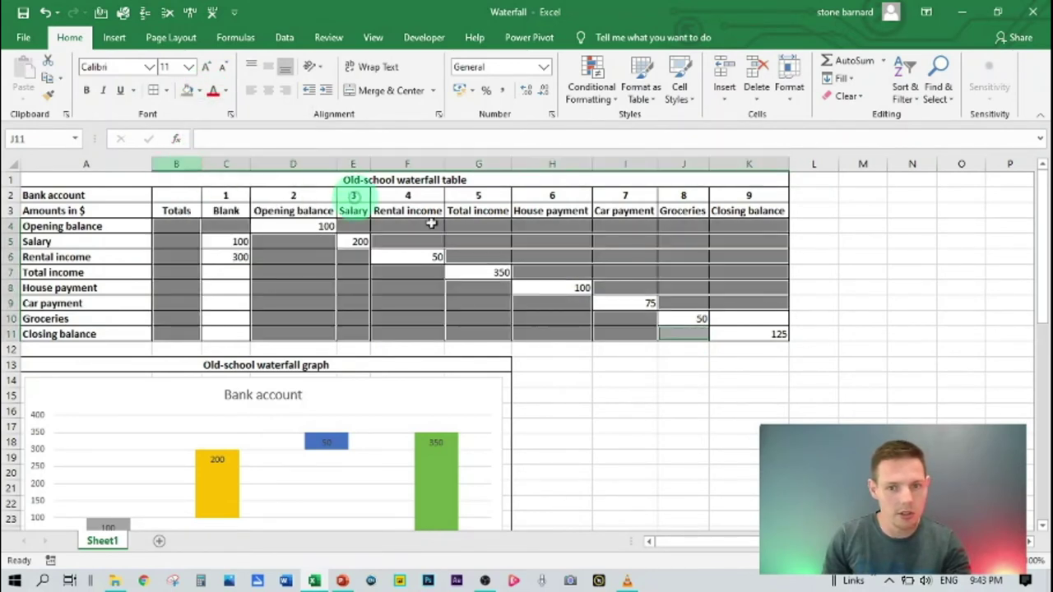
click(747, 320)
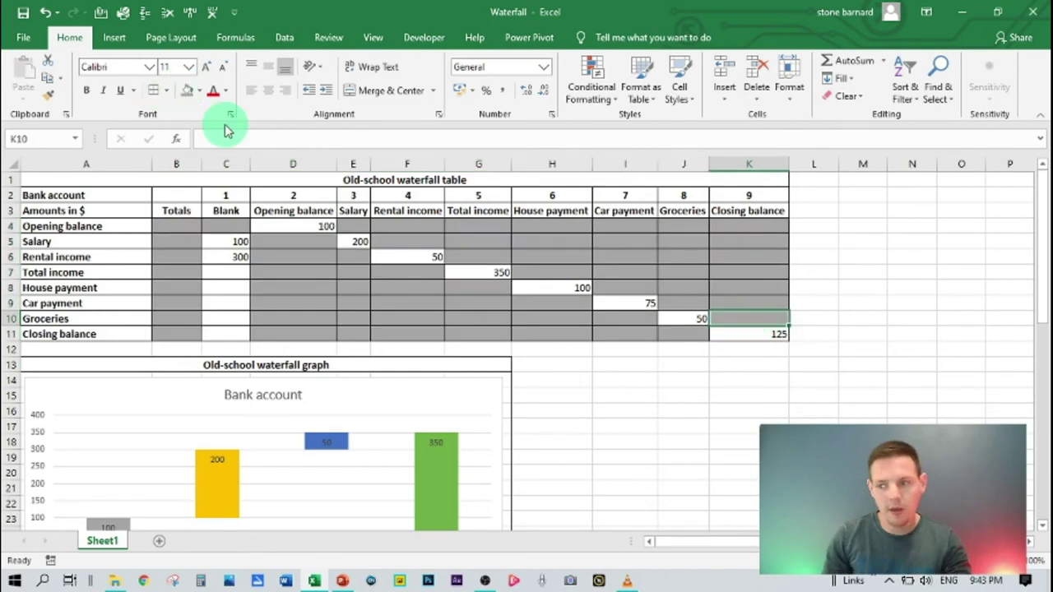
click(289, 322)
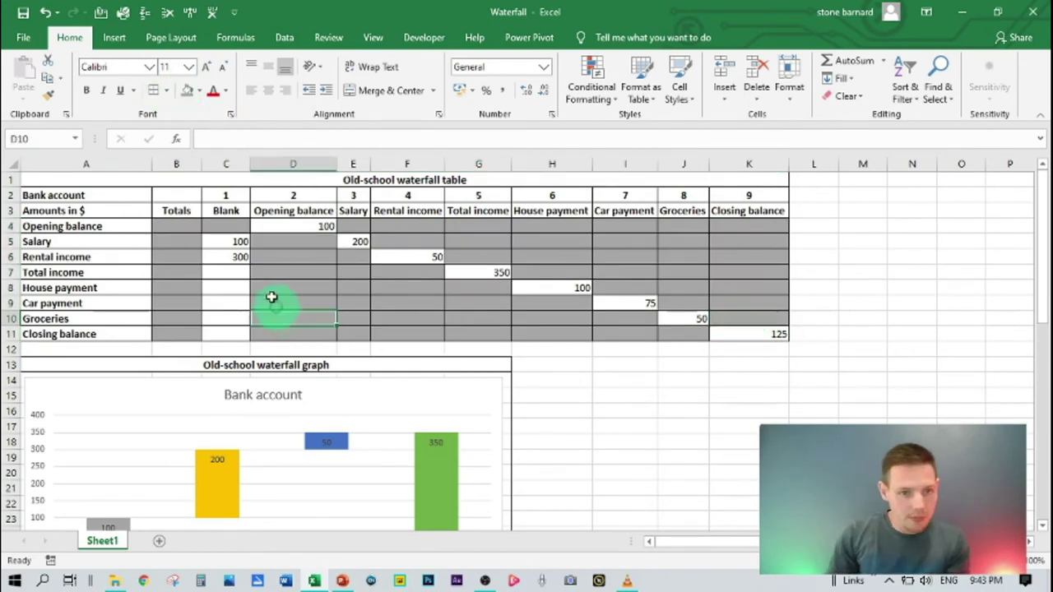
Put a Thick Outside Border around the original table block A2:G7.
drag(94, 195, 494, 272)
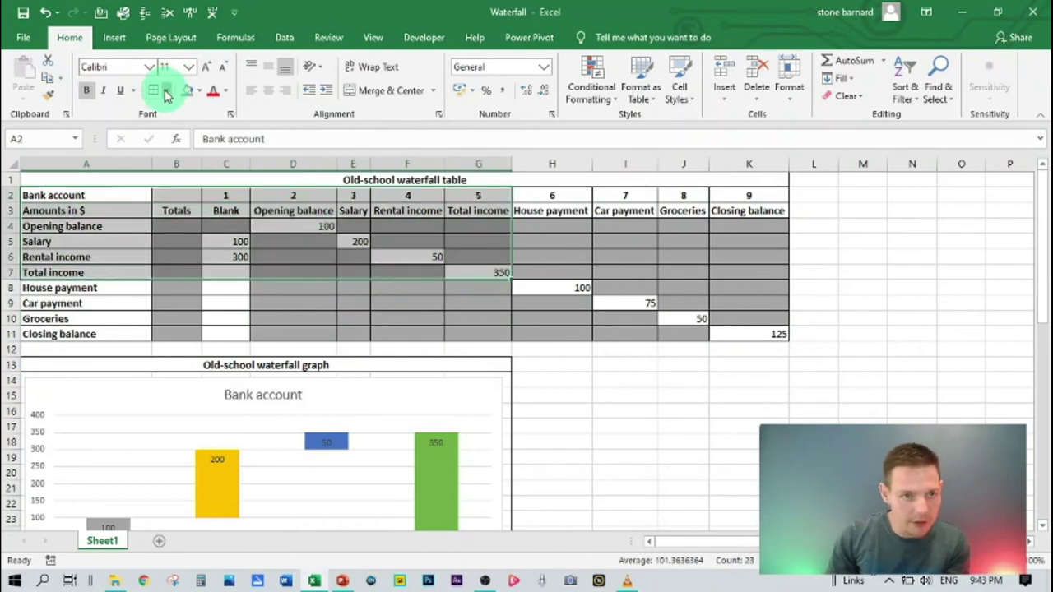
click(165, 91)
click(168, 259)
click(441, 338)
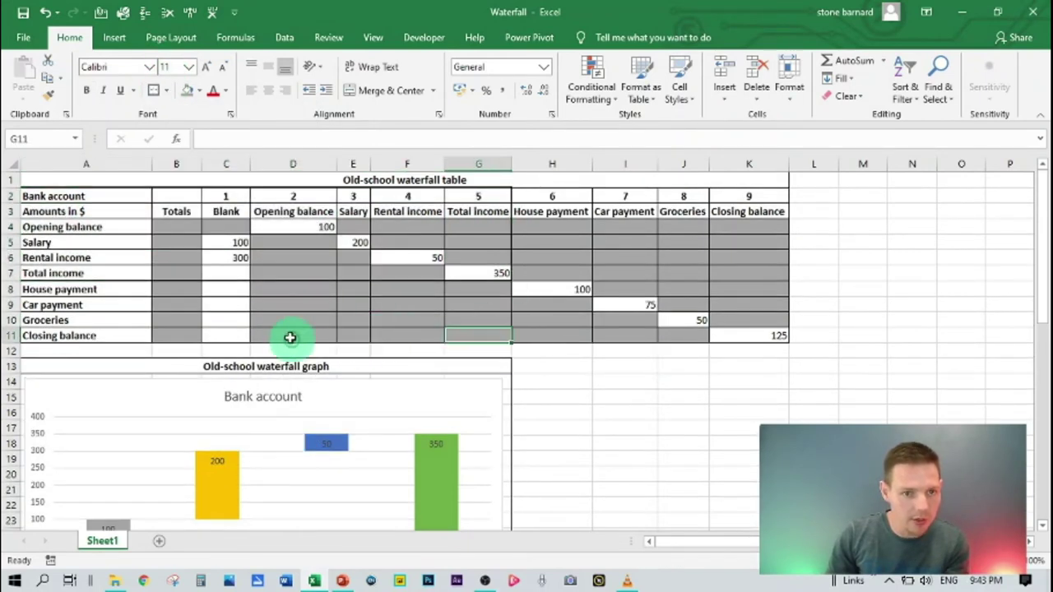
click(223, 284)
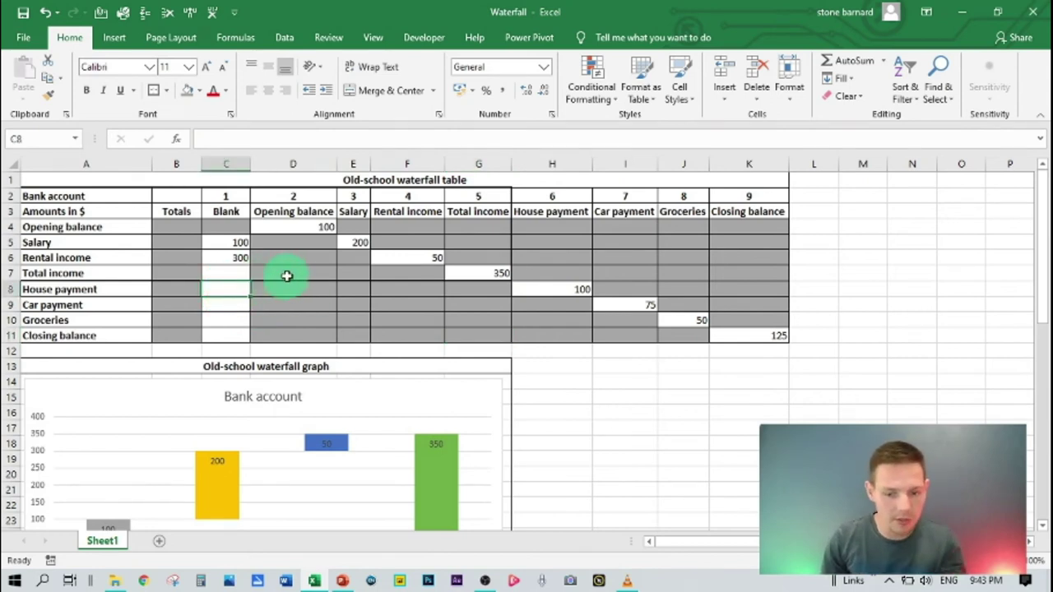
Enter =G7-H8, =C8-I9 and =C9-J10 in C8:C10, giving 250, 175 and 125.
text(=)
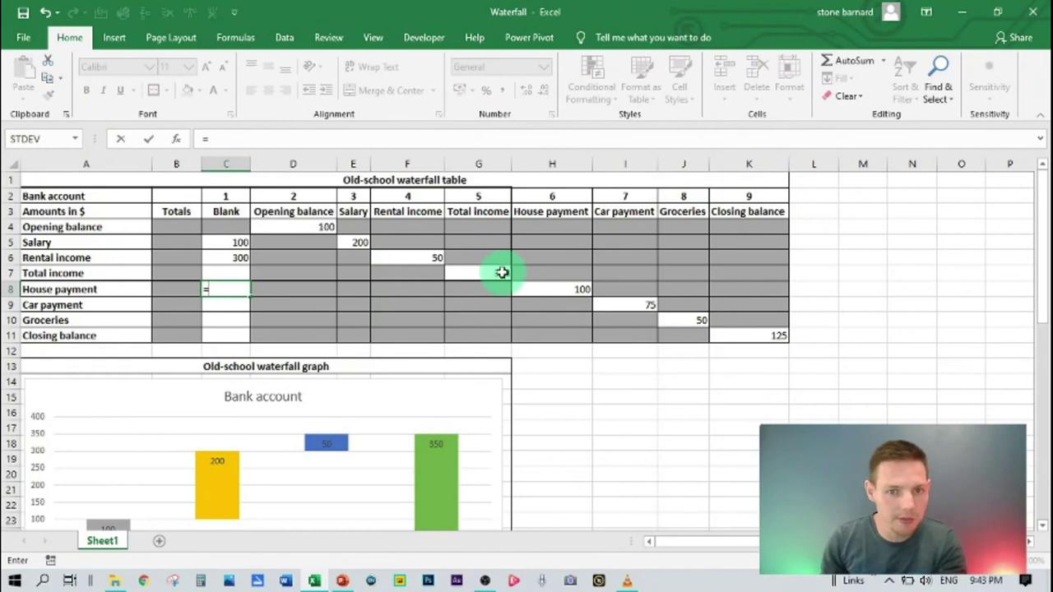
text(G7-)
click(540, 290)
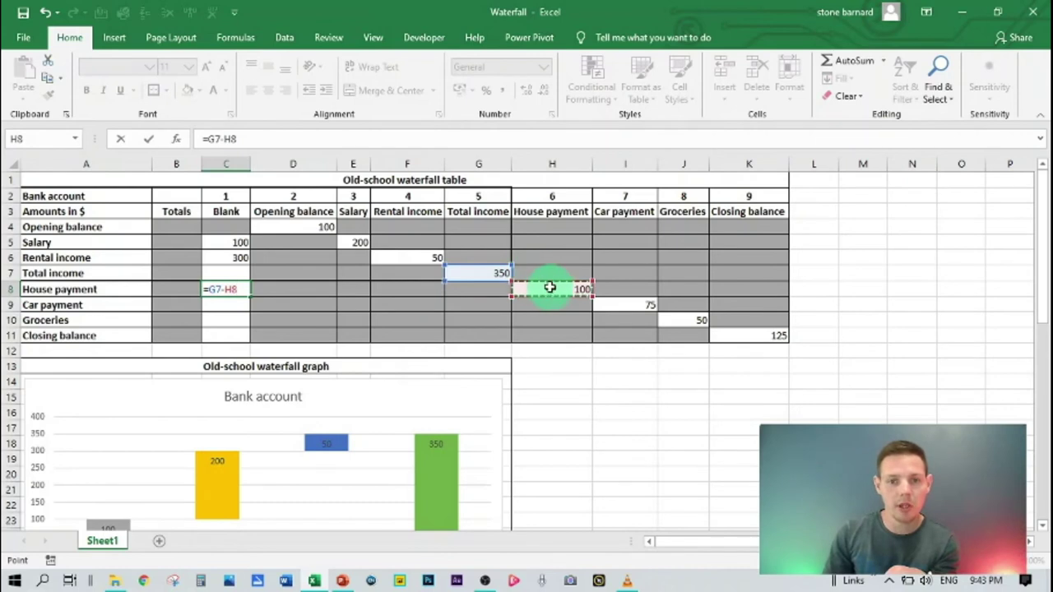
key(Return)
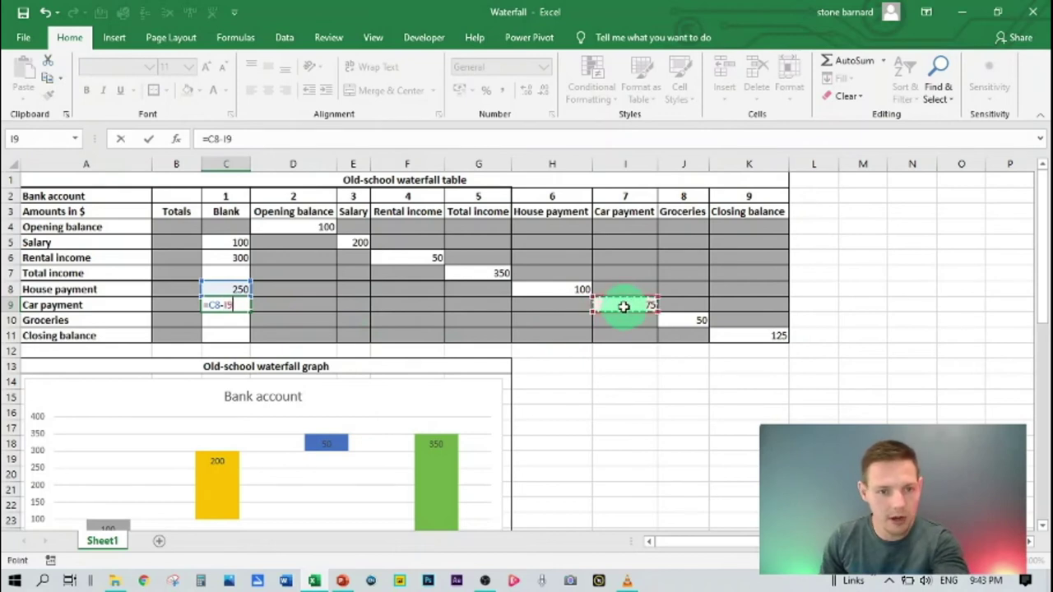
key(Return)
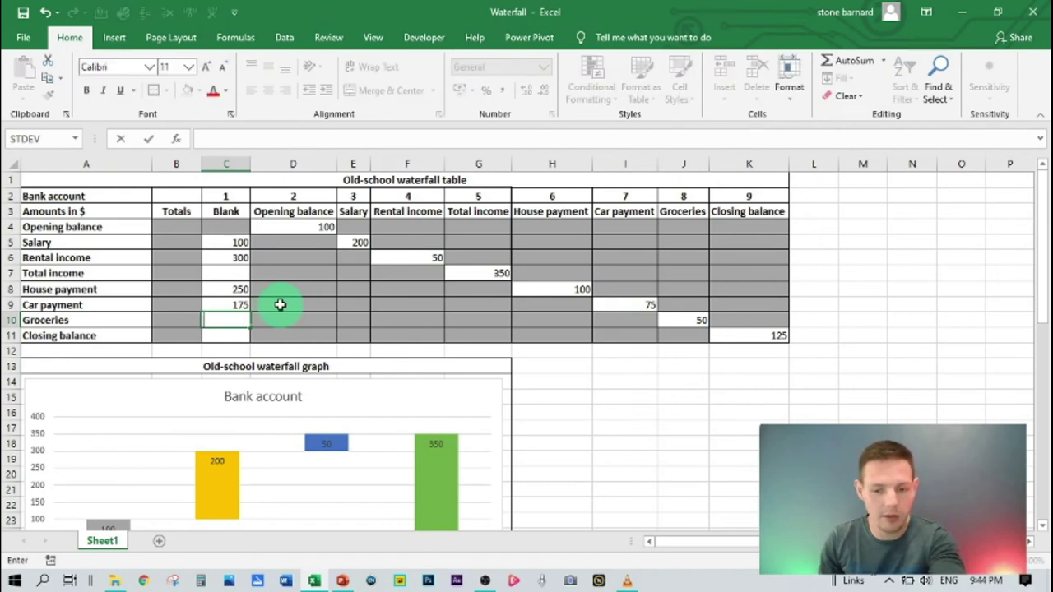
text(=)
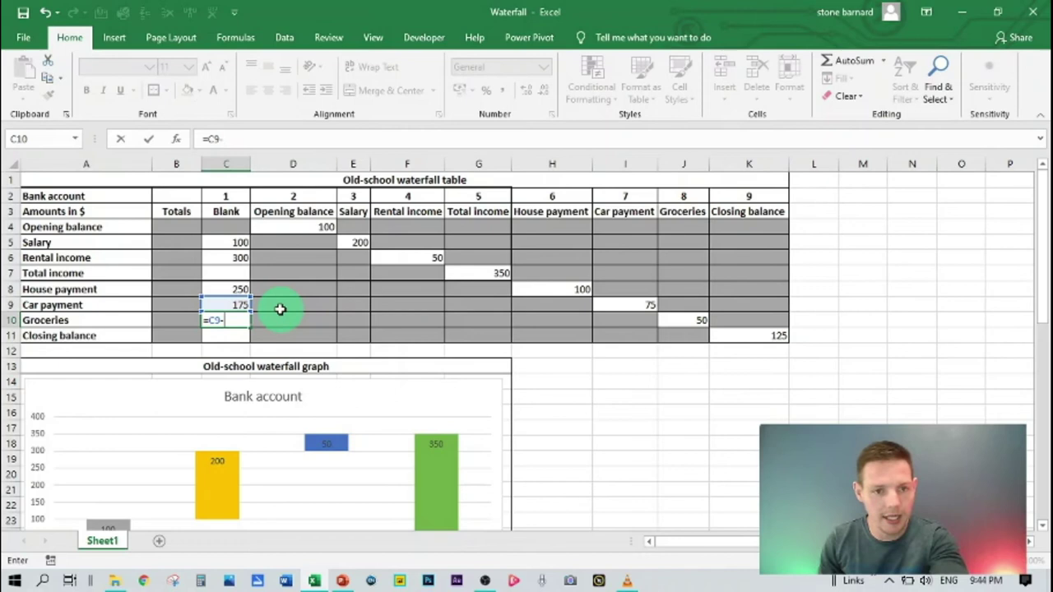
key(Return)
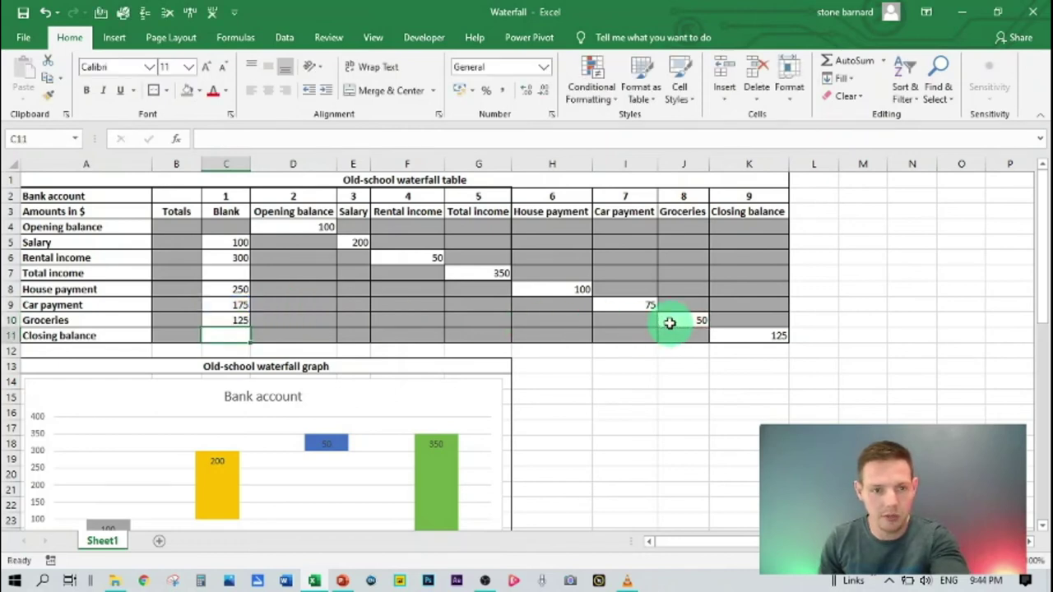
click(230, 321)
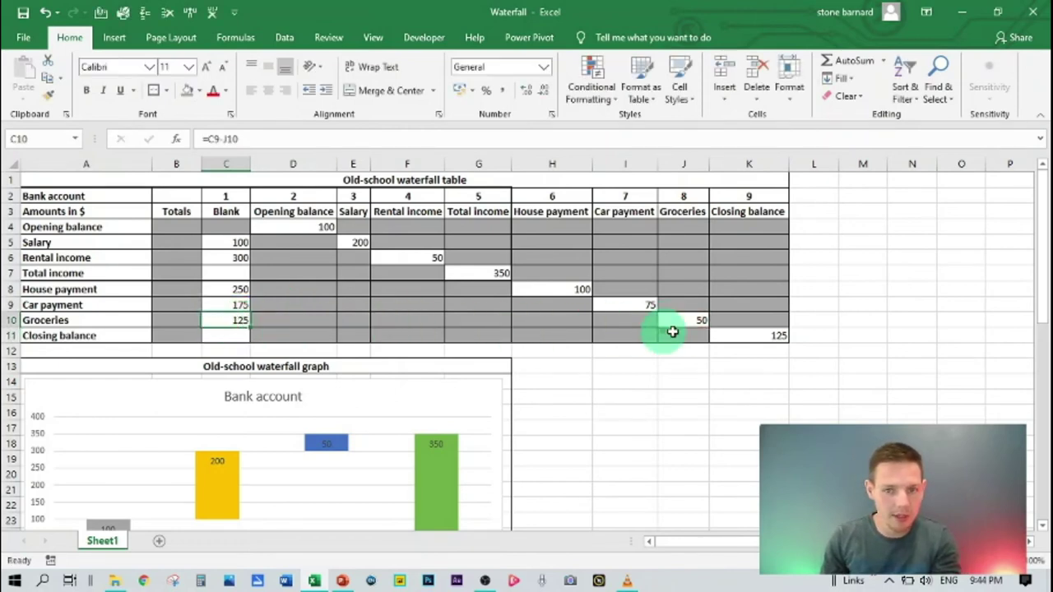
Fill both 125 cells, C10 and the closing balance K11, green.
click(201, 90)
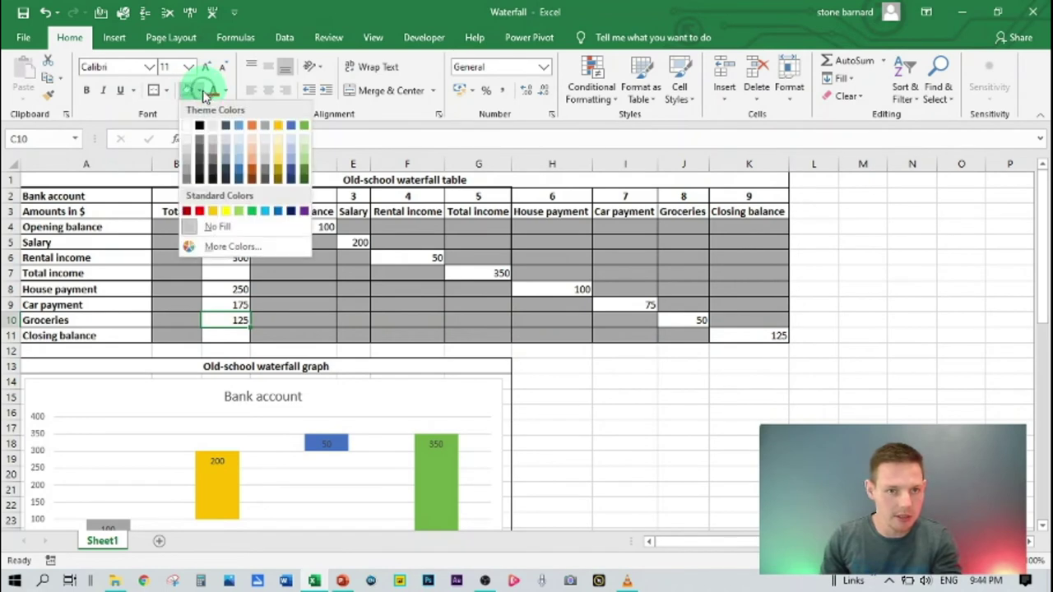
click(252, 209)
click(728, 334)
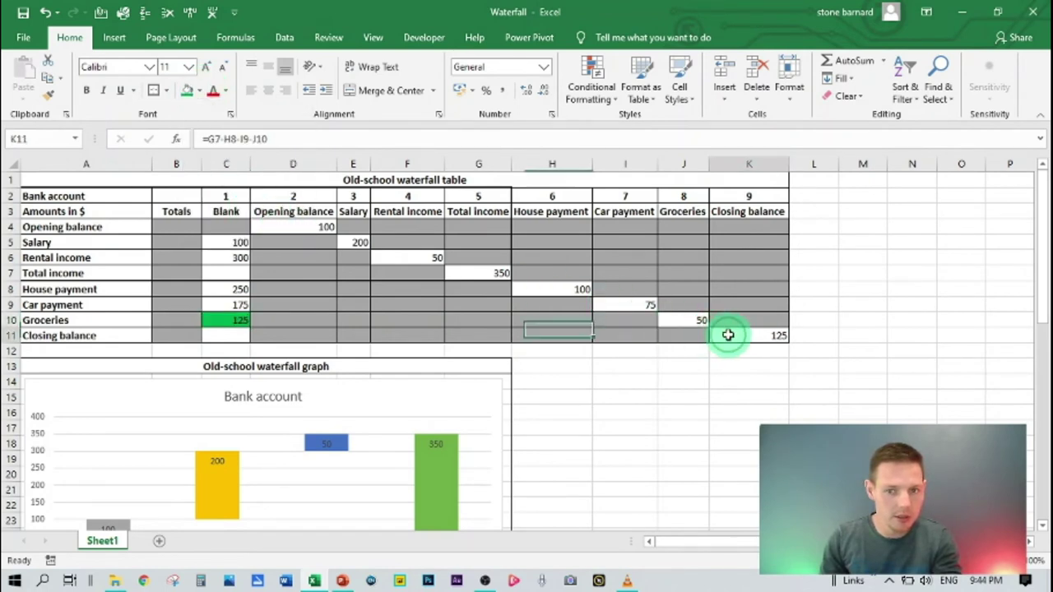
click(188, 92)
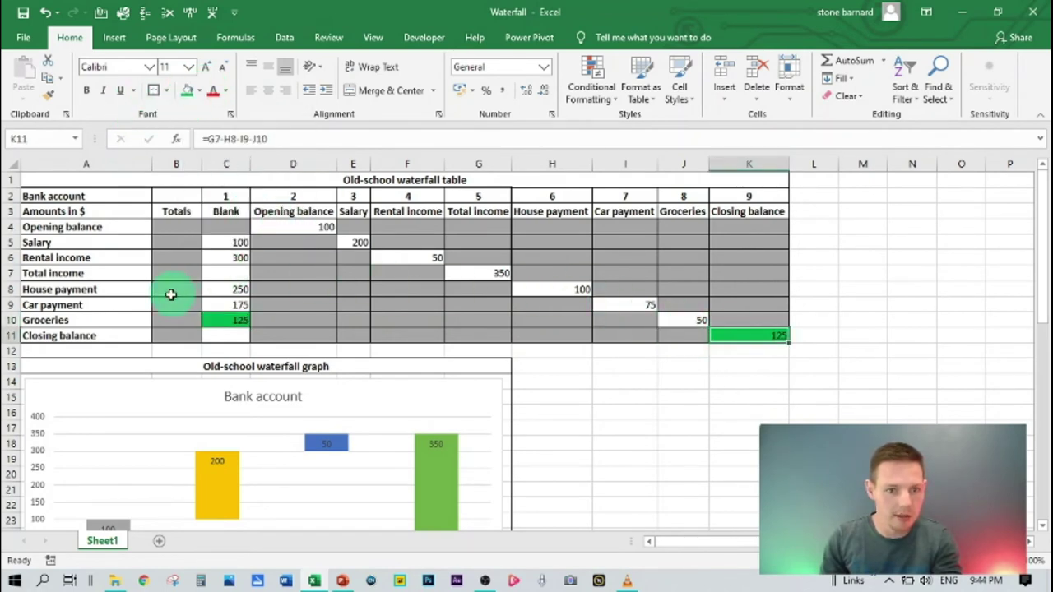
click(686, 378)
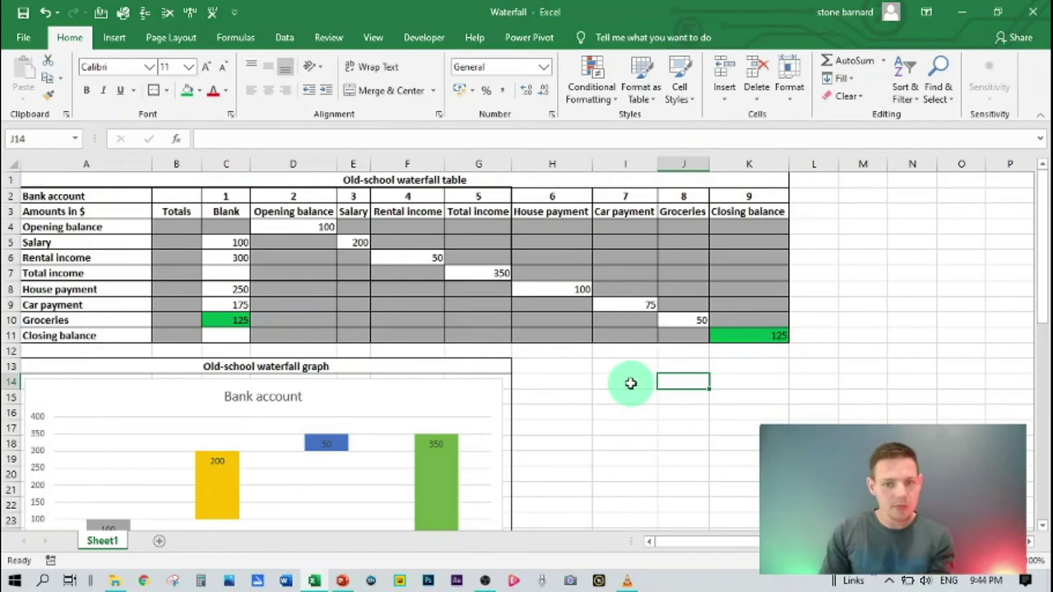
Set the Bank account chart's data range to =Sheet1!$B$3:$K$11 in Select Data.
click(246, 281)
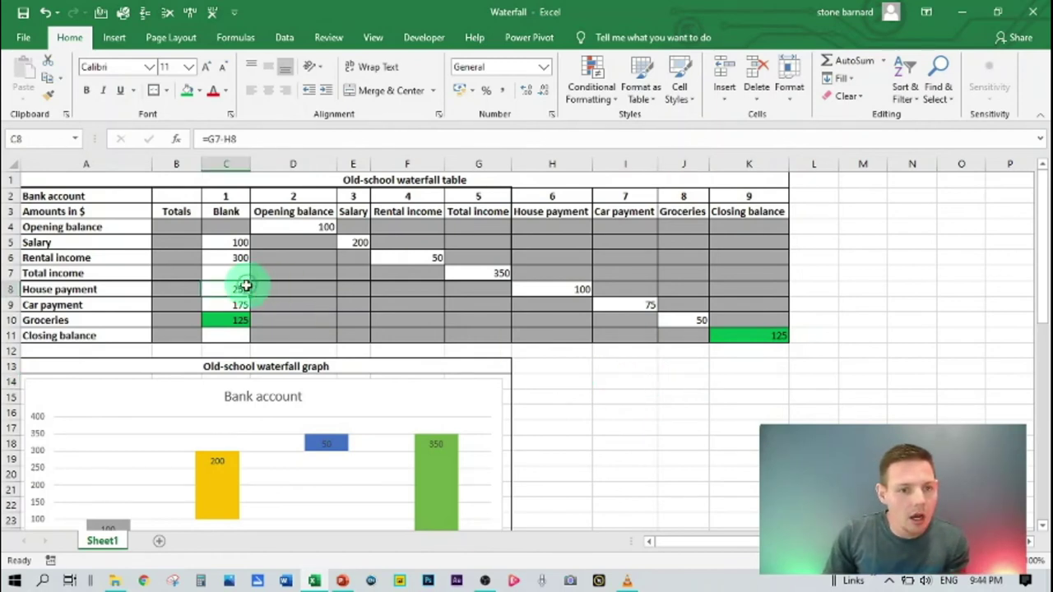
click(574, 400)
double_click(419, 381)
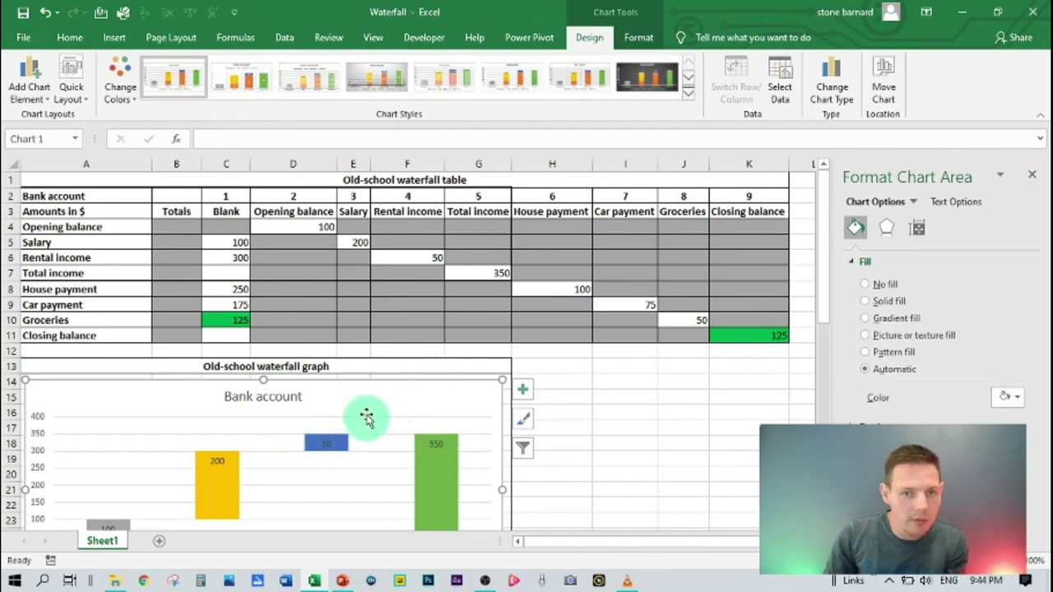
click(779, 86)
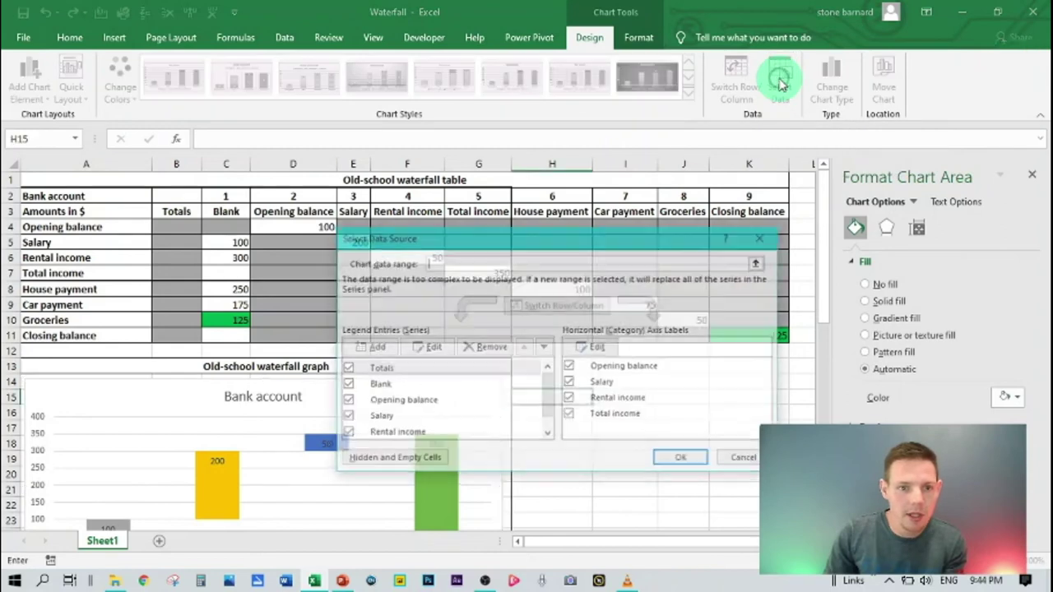
click(760, 264)
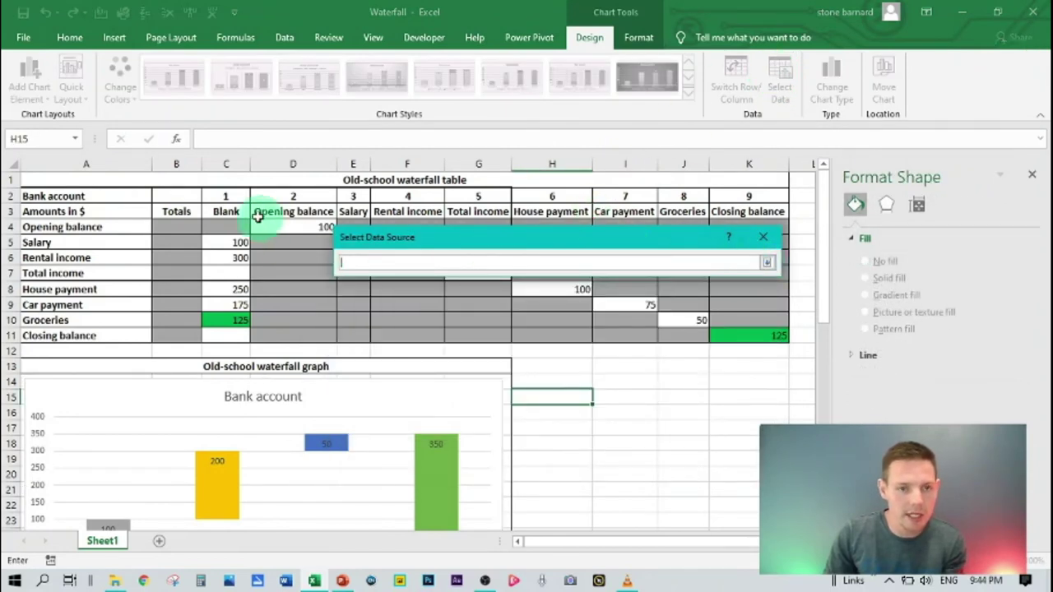
click(184, 210)
drag(185, 210, 741, 332)
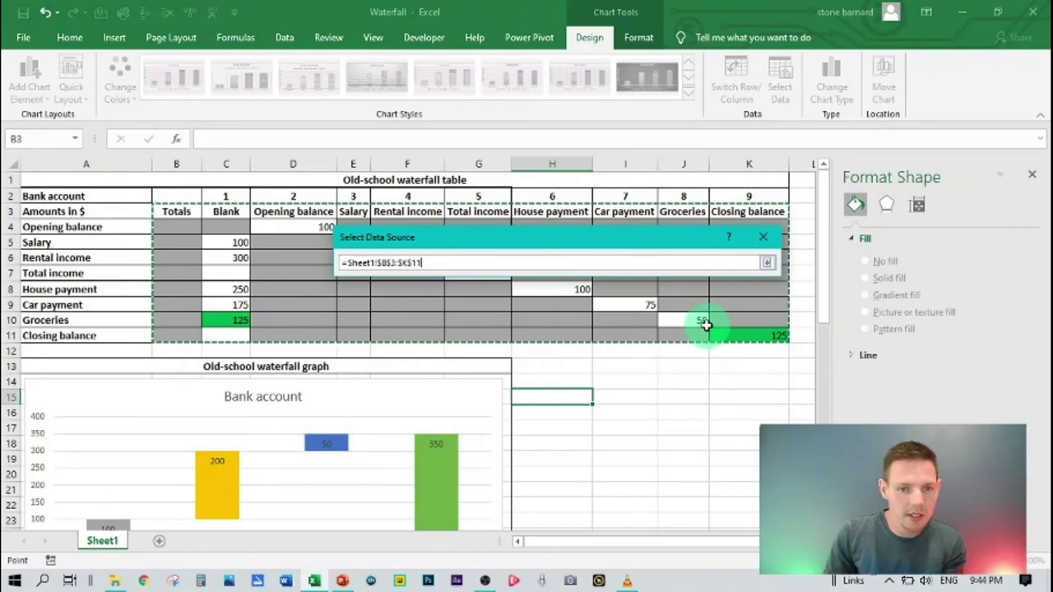
key(Return)
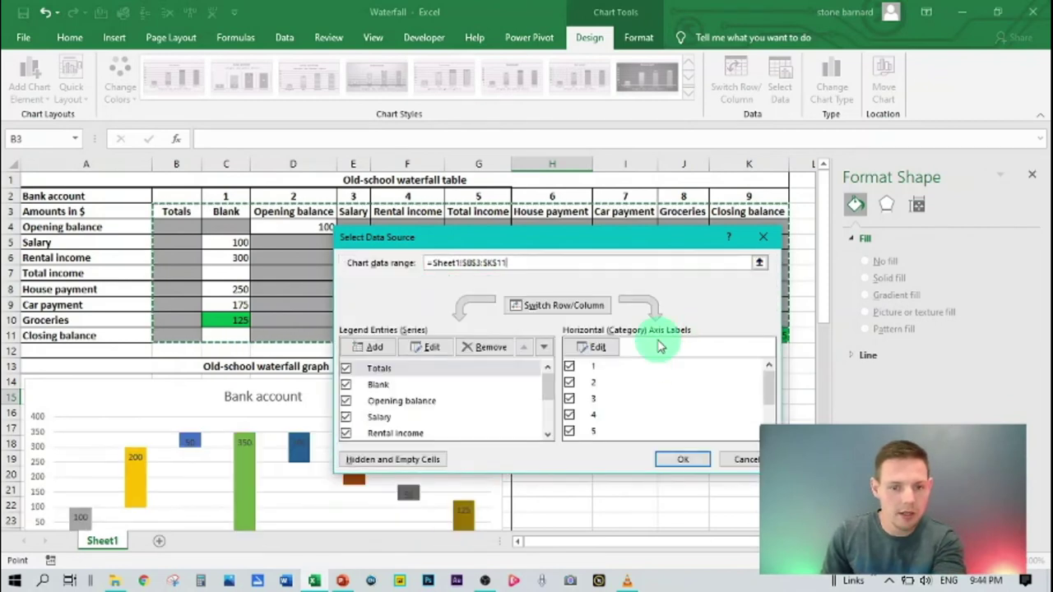
click(689, 461)
Check the eight-bar chart, close the formatting pane and select the numbered category axis.
scroll(632, 416, down, 1)
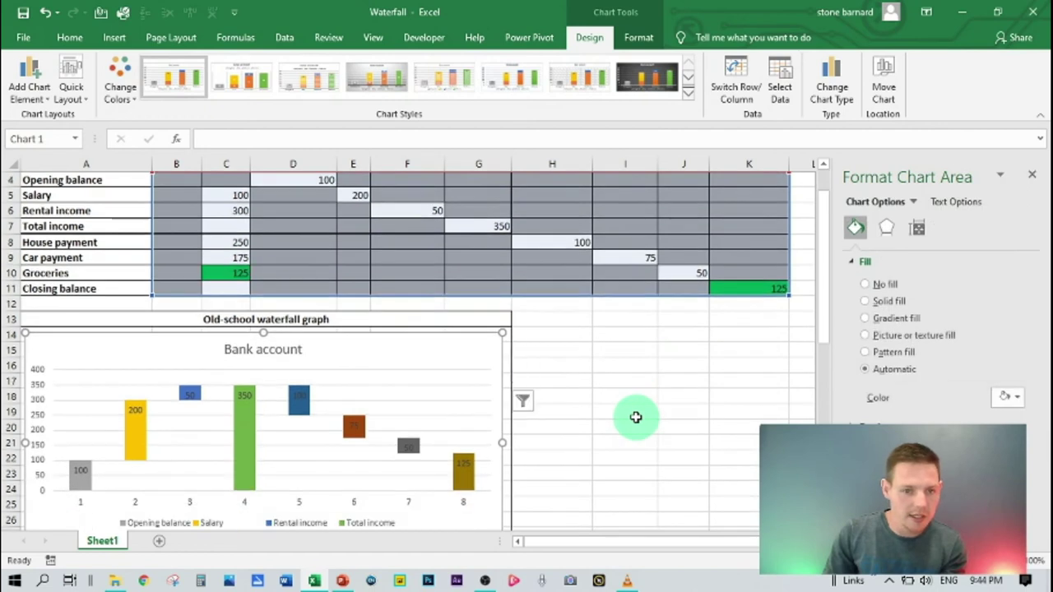
scroll(636, 416, down, 1)
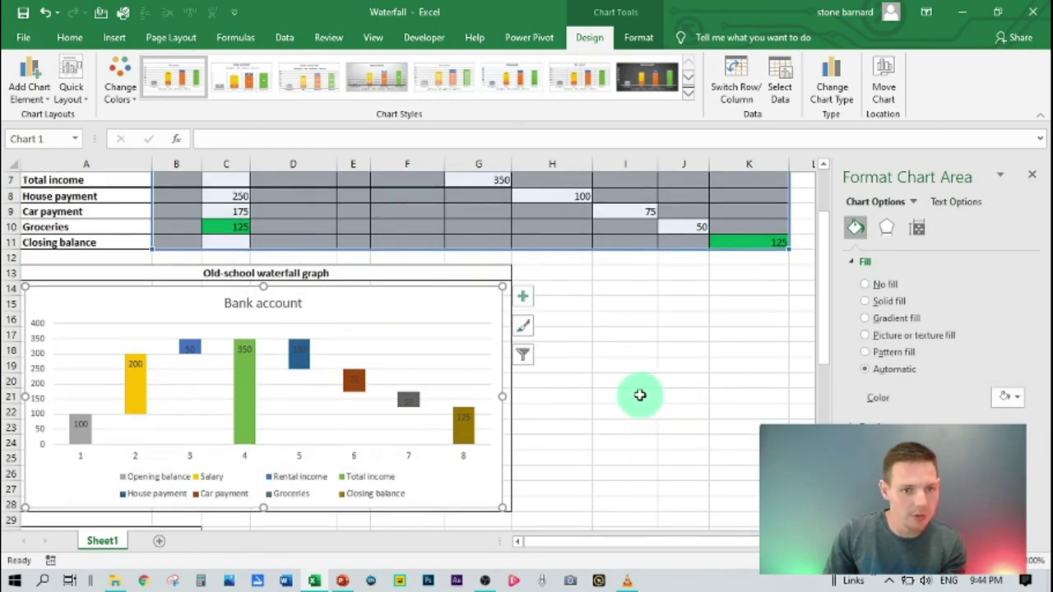
scroll(627, 394, down, 1)
scroll(625, 393, up, 1)
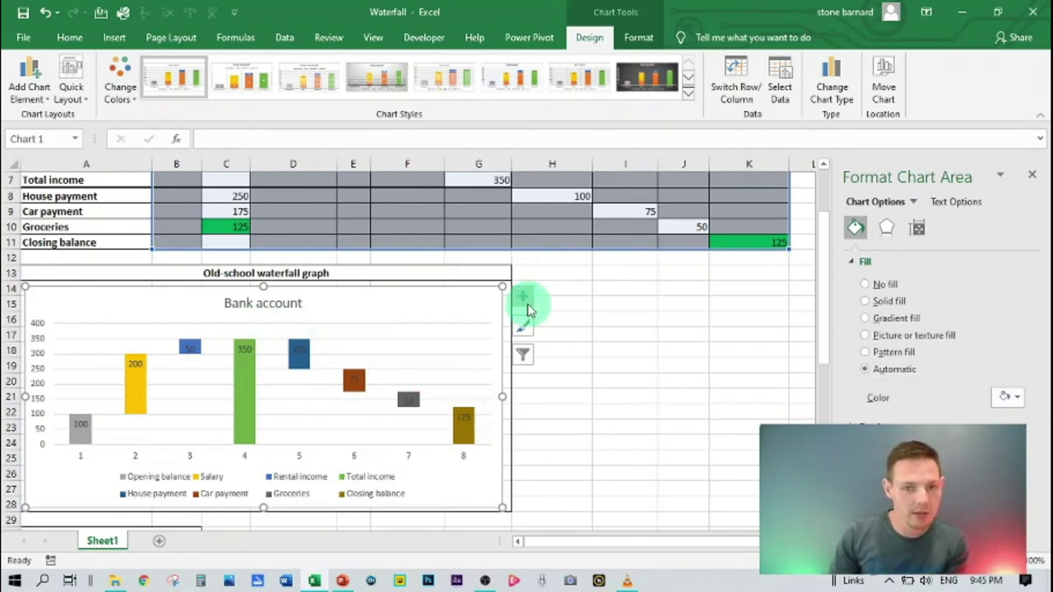
click(1031, 174)
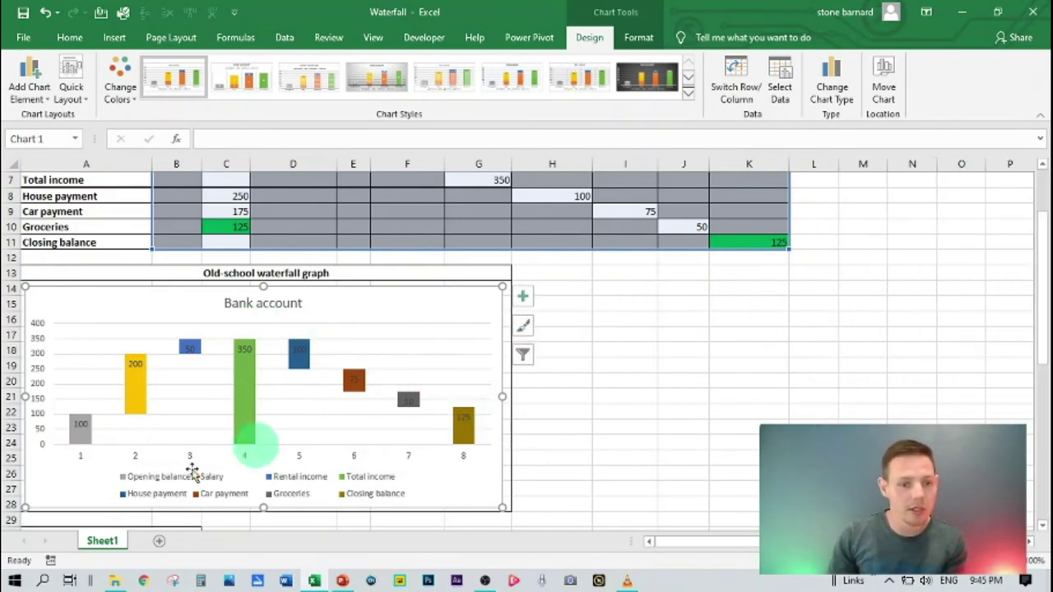
click(71, 466)
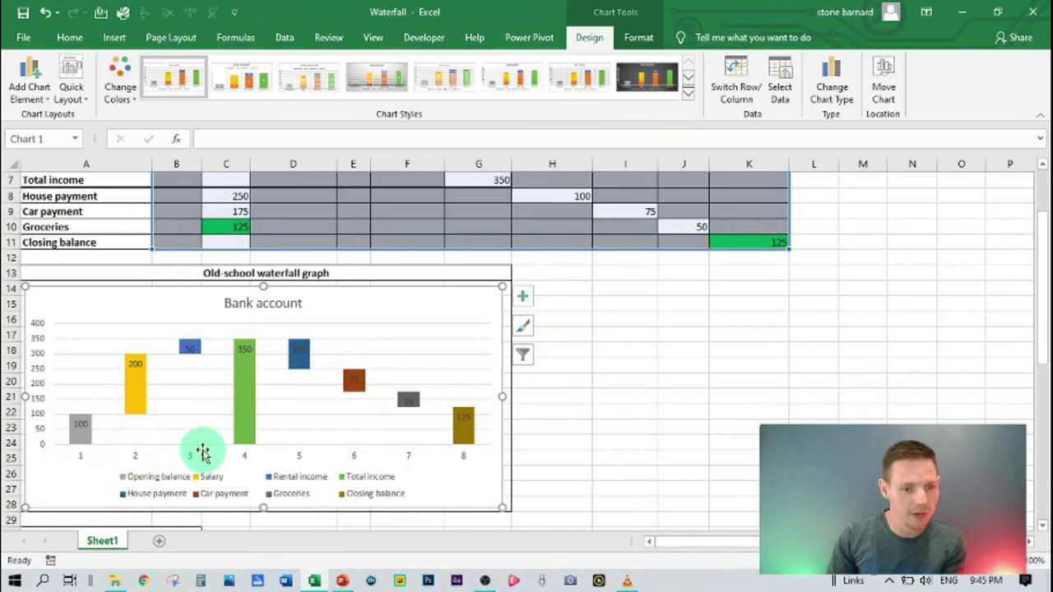
double_click(353, 292)
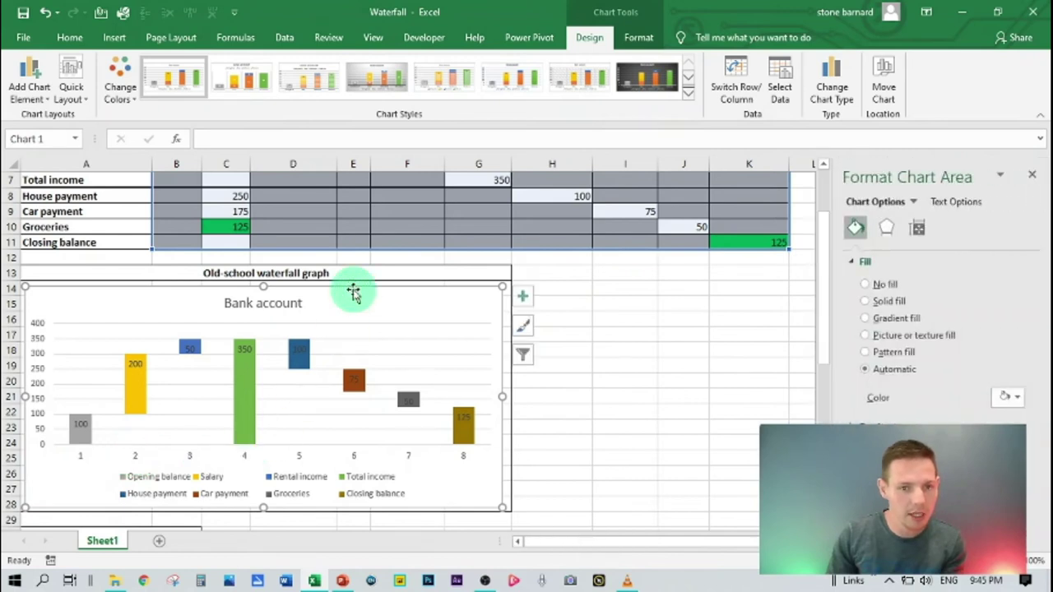
Set the horizontal category axis labels to D3:K3, Opening balance through Closing balance.
click(779, 87)
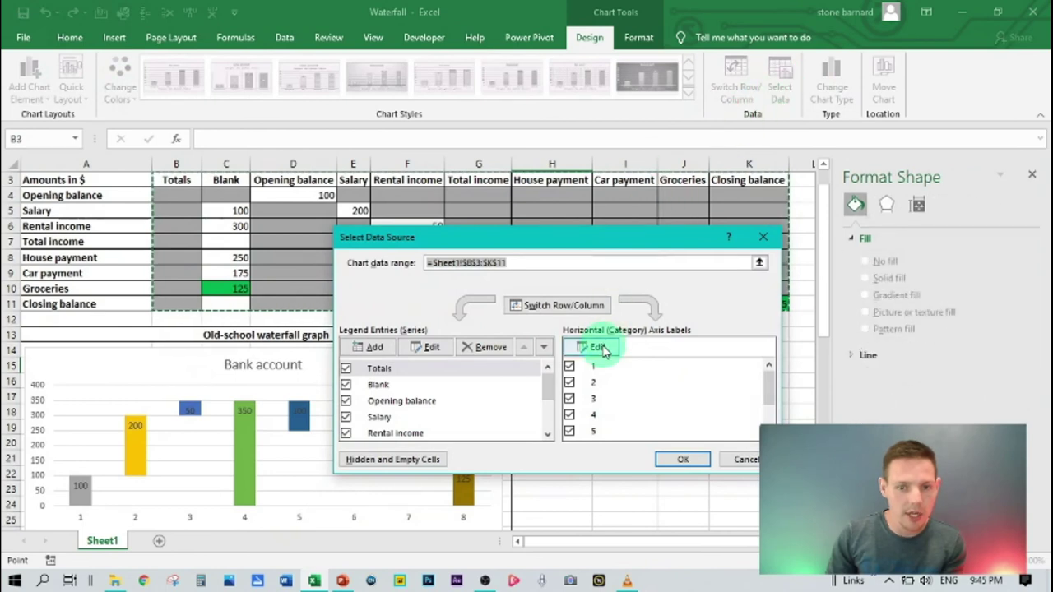
click(598, 347)
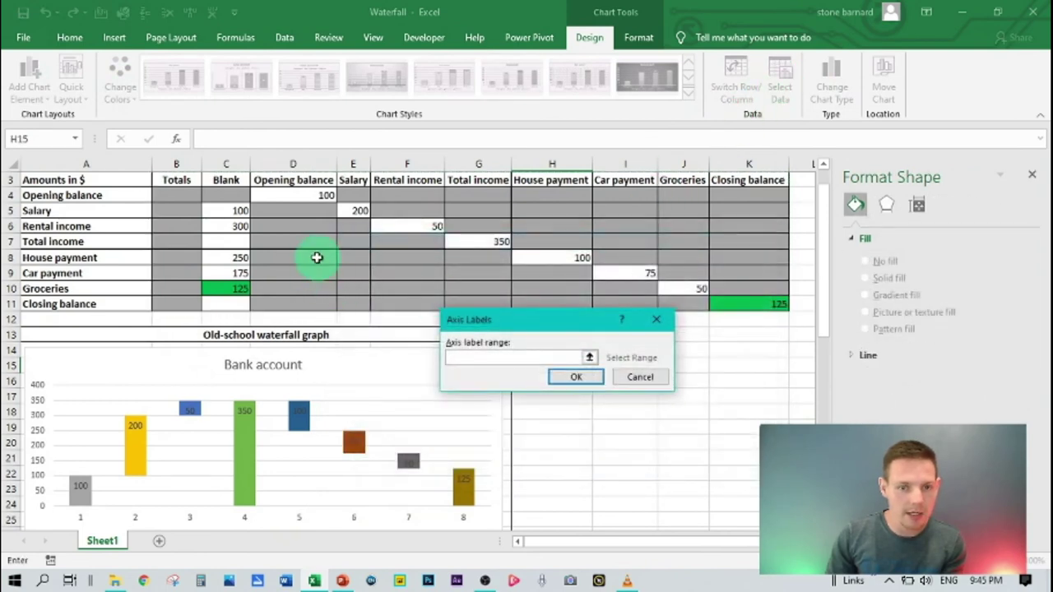
scroll(315, 255, up, 1)
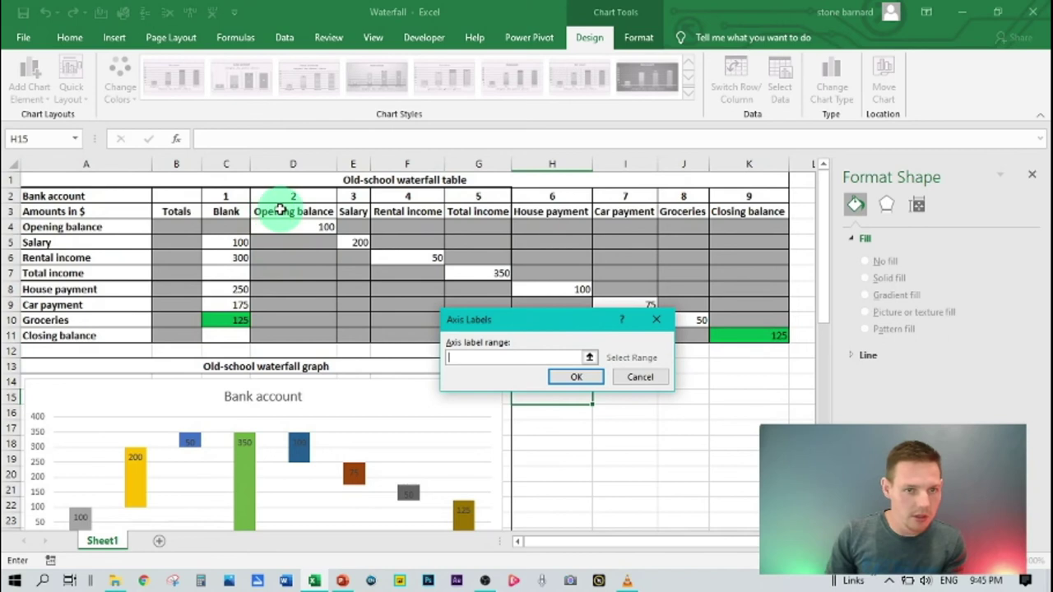
click(280, 211)
drag(279, 211, 715, 209)
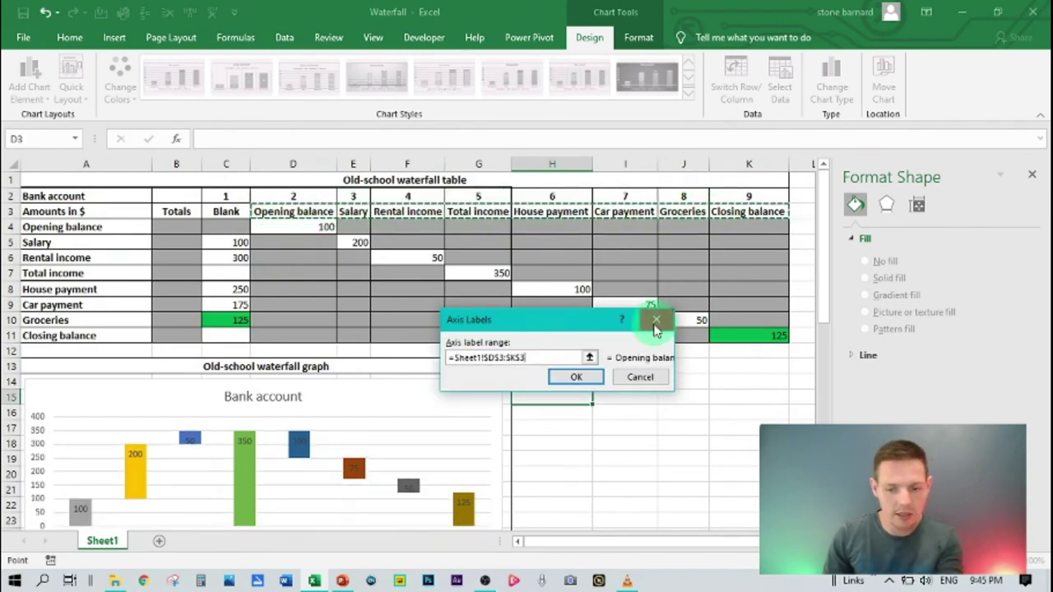
click(634, 376)
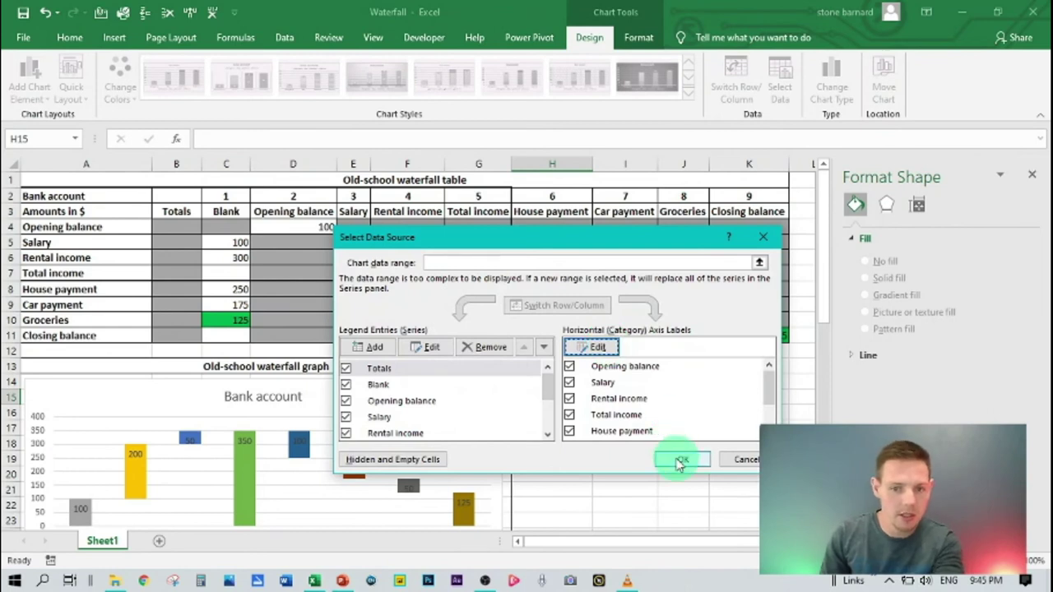
click(679, 461)
scroll(598, 436, down, 3)
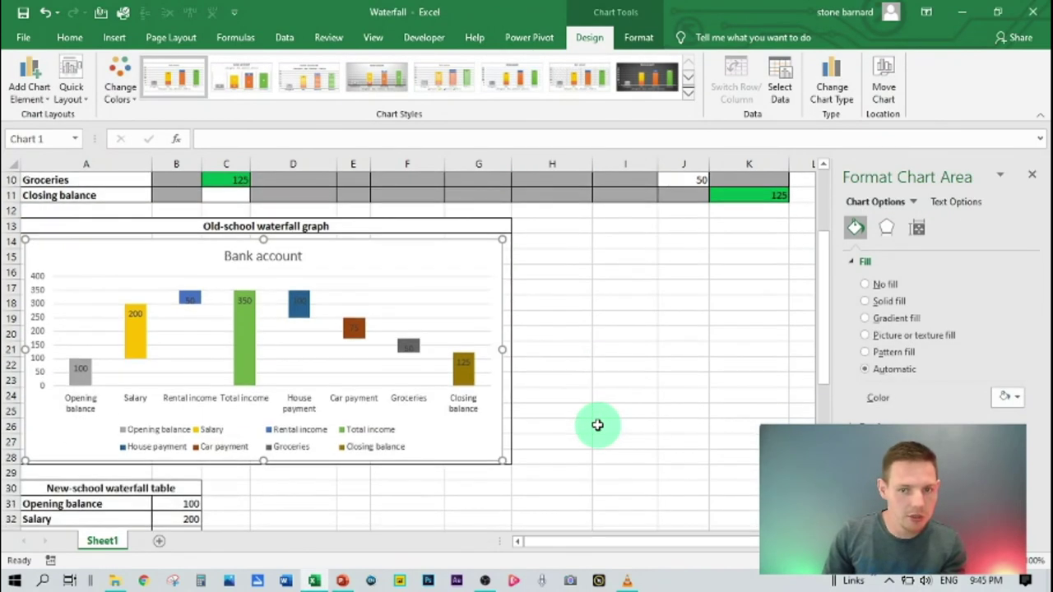
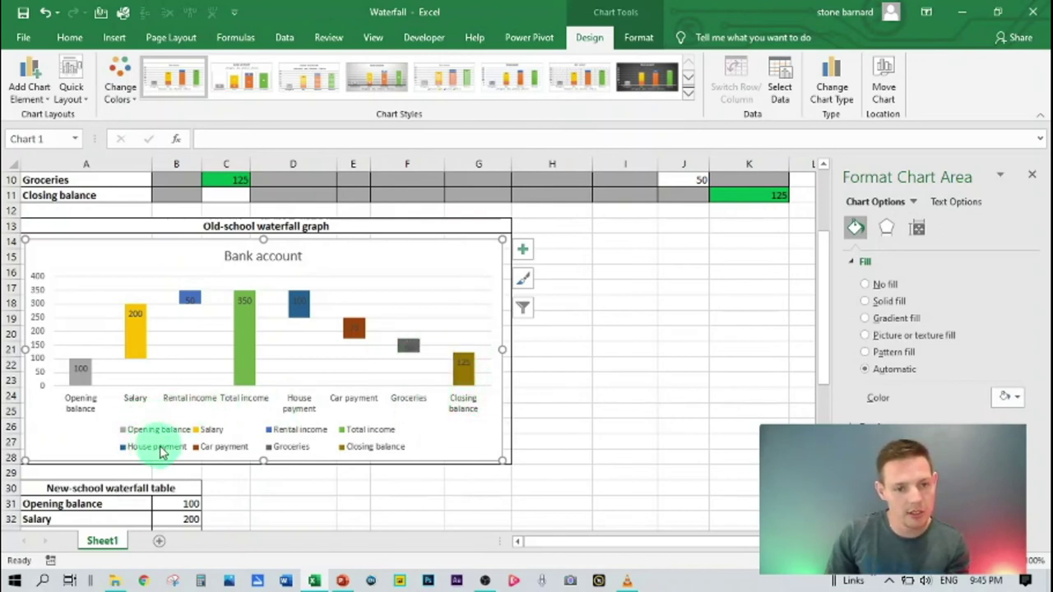
Delete the legend from the old-school Bank account chart and deselect the chart.
click(248, 434)
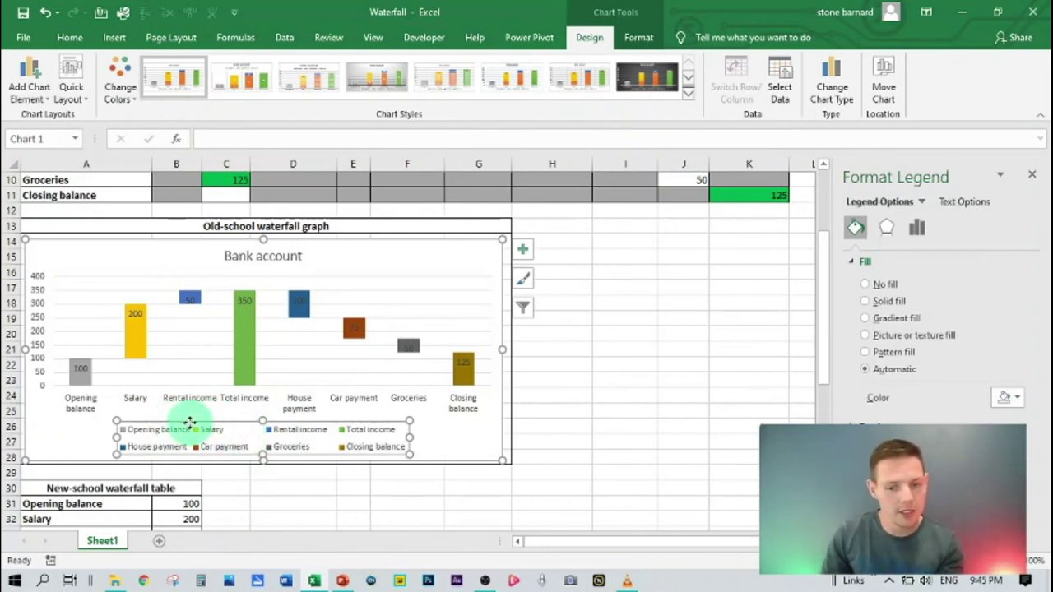
key(Delete)
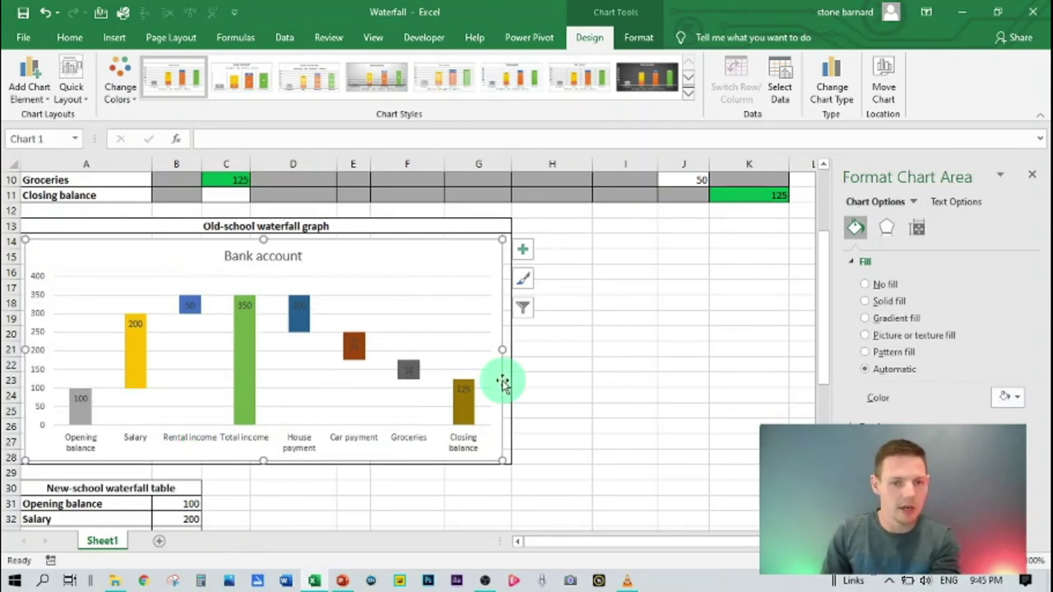
click(1033, 177)
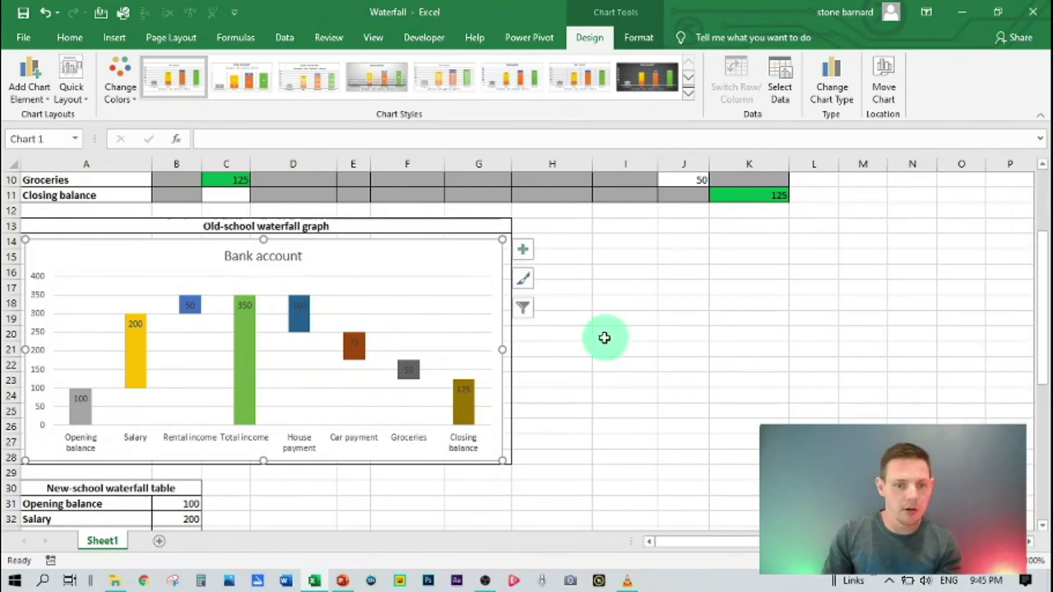
click(608, 333)
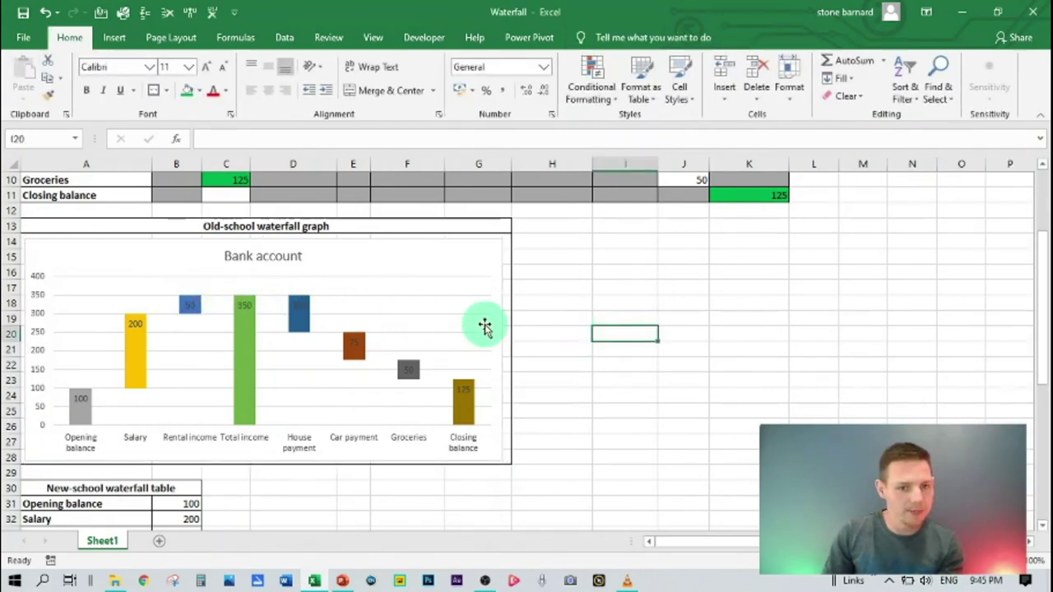
Insert four blank rows at row 35, directly below Total income.
click(608, 315)
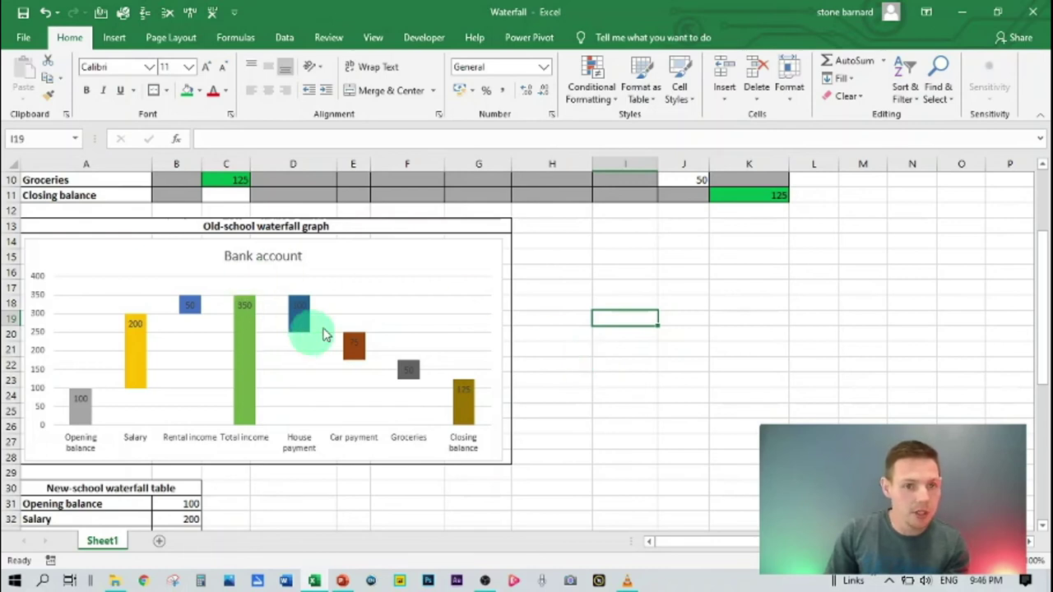
scroll(304, 339, down, 5)
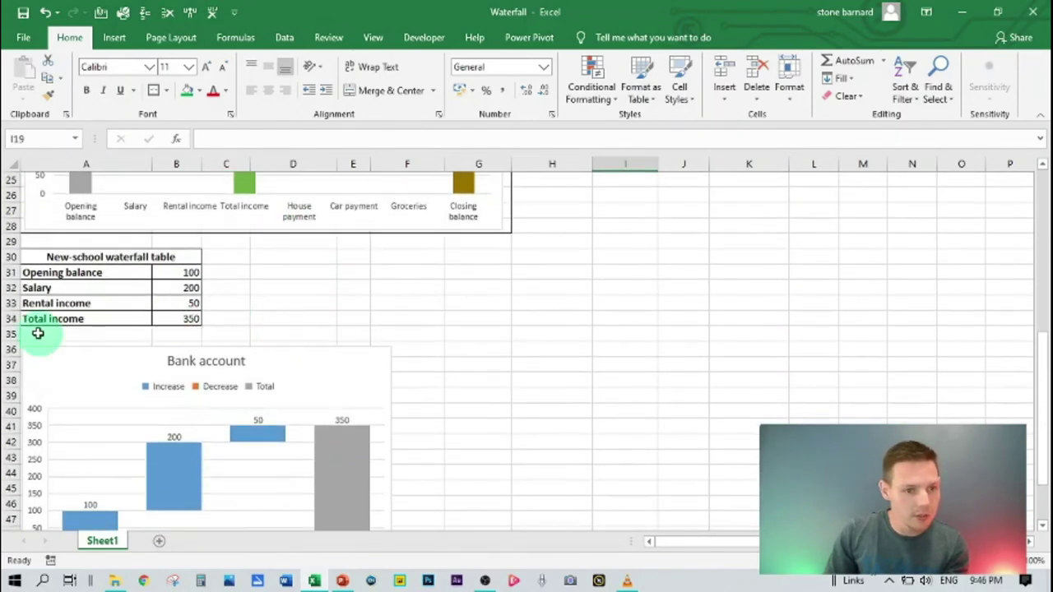
click(11, 334)
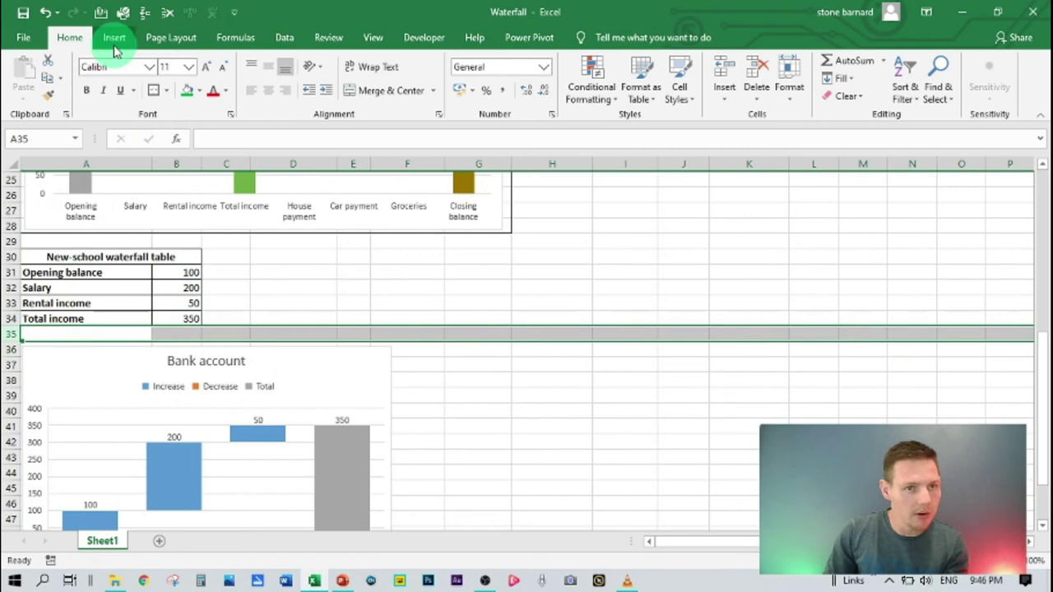
right_click(11, 333)
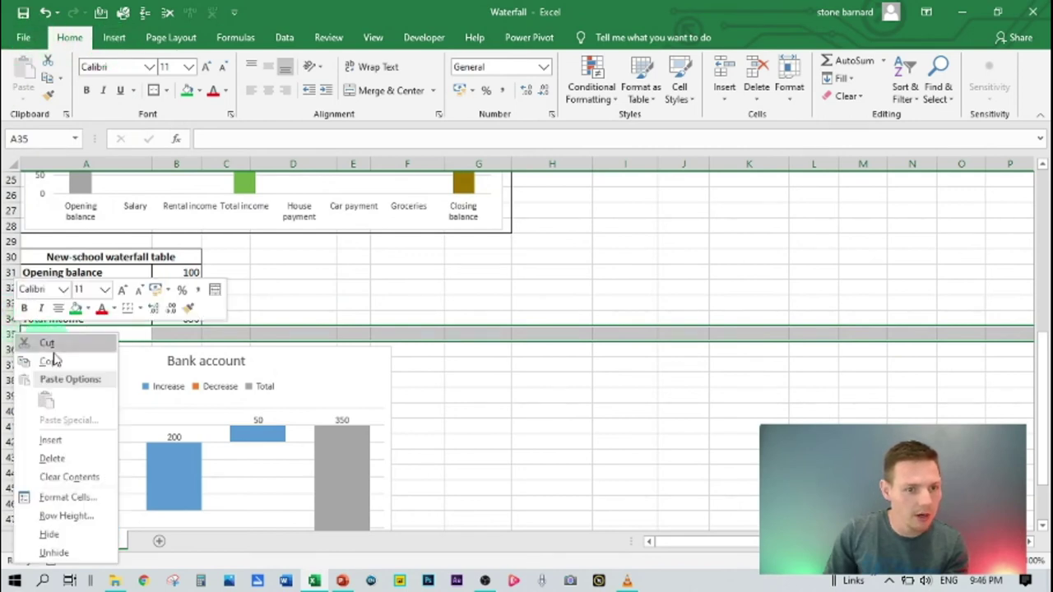
click(50, 440)
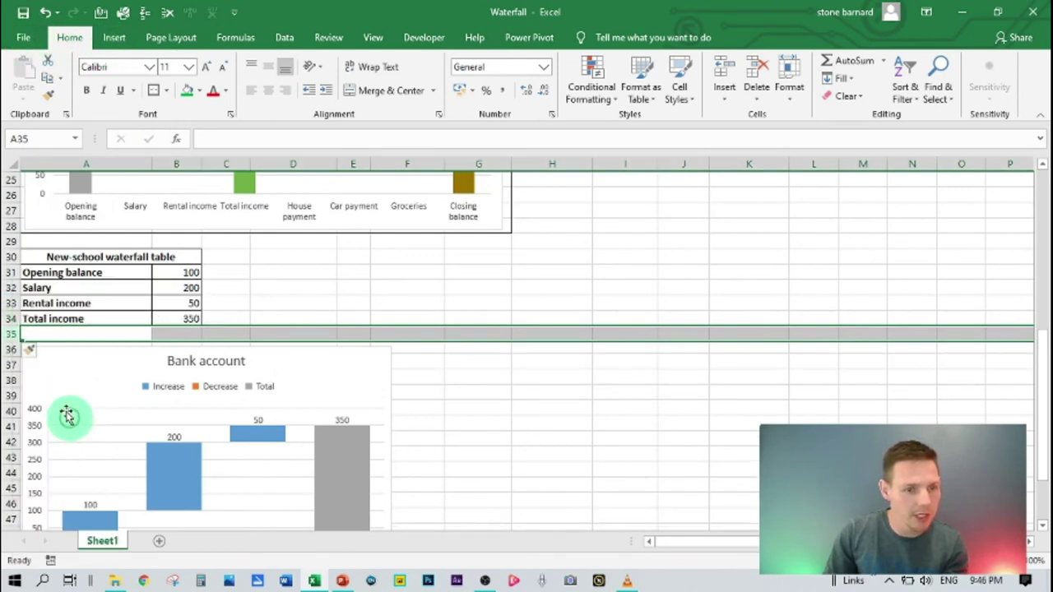
right_click(11, 333)
click(50, 438)
right_click(12, 334)
click(50, 439)
right_click(10, 333)
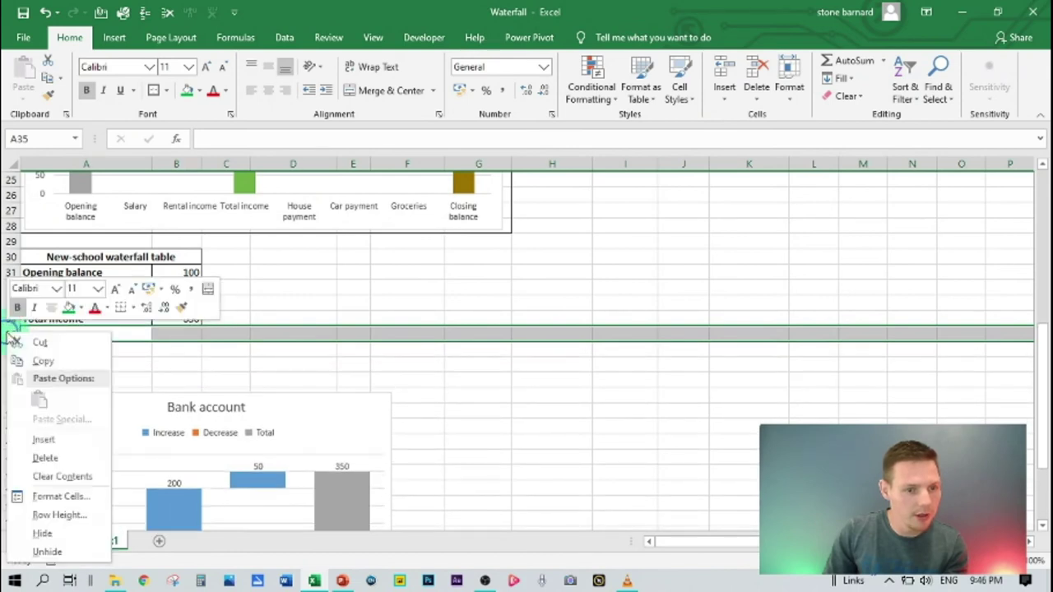
click(50, 439)
Copy the House payment, Car payment, Groceries and Closing balance labels from A8:A11 into A35.
scroll(141, 325, up, 5)
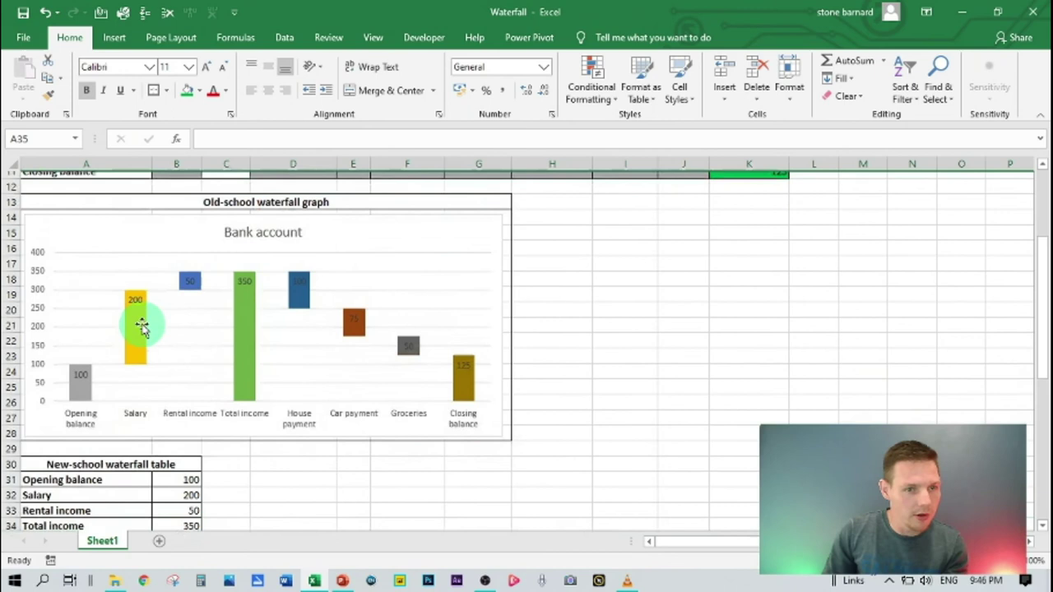
scroll(142, 313, up, 3)
click(81, 245)
drag(80, 245, 83, 284)
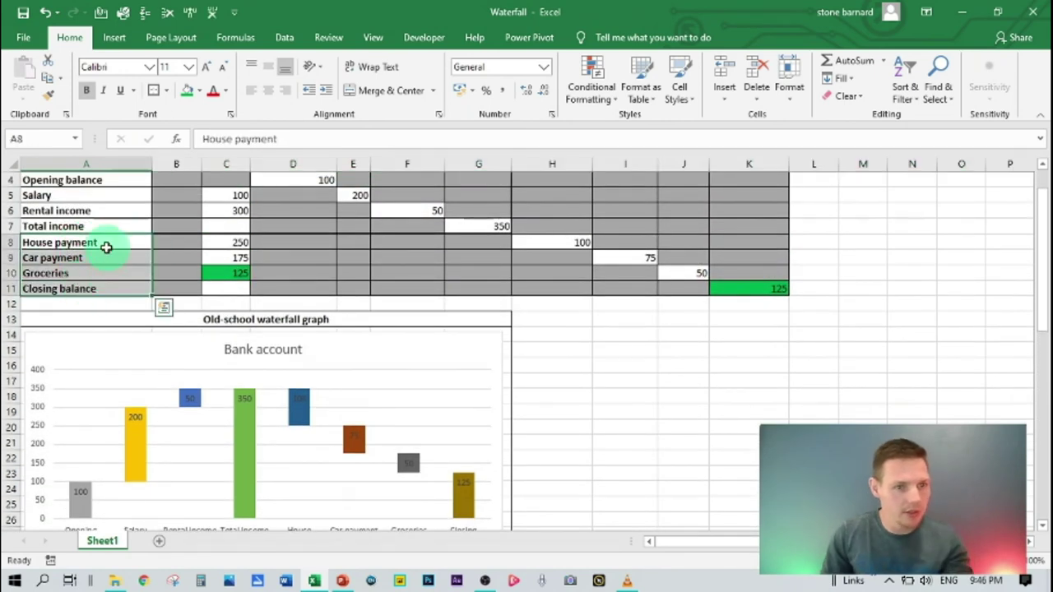
key(ctrl+c)
scroll(113, 295, down, 6)
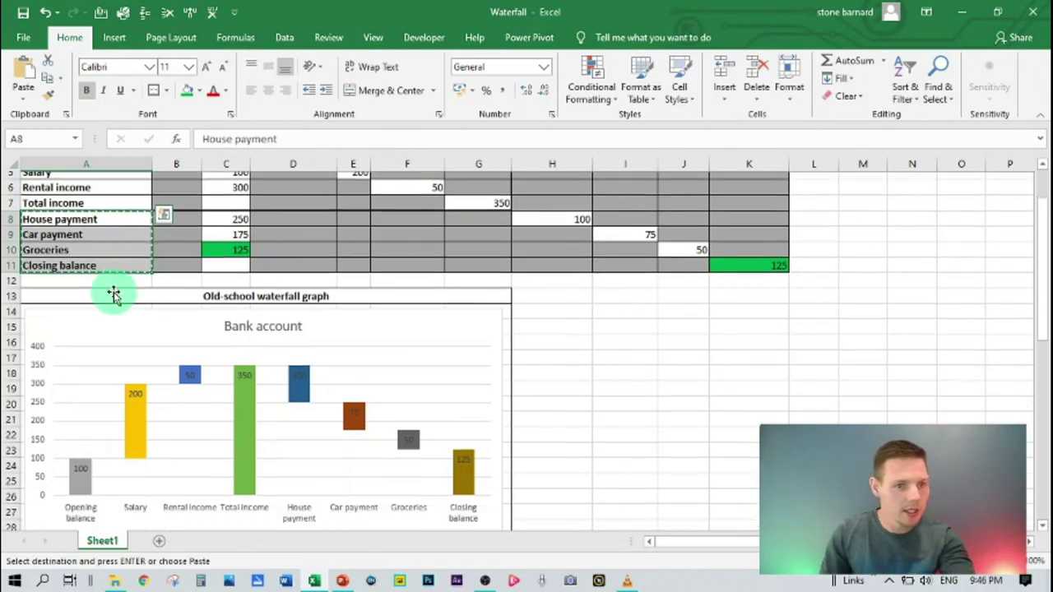
click(82, 380)
key(ctrl+v)
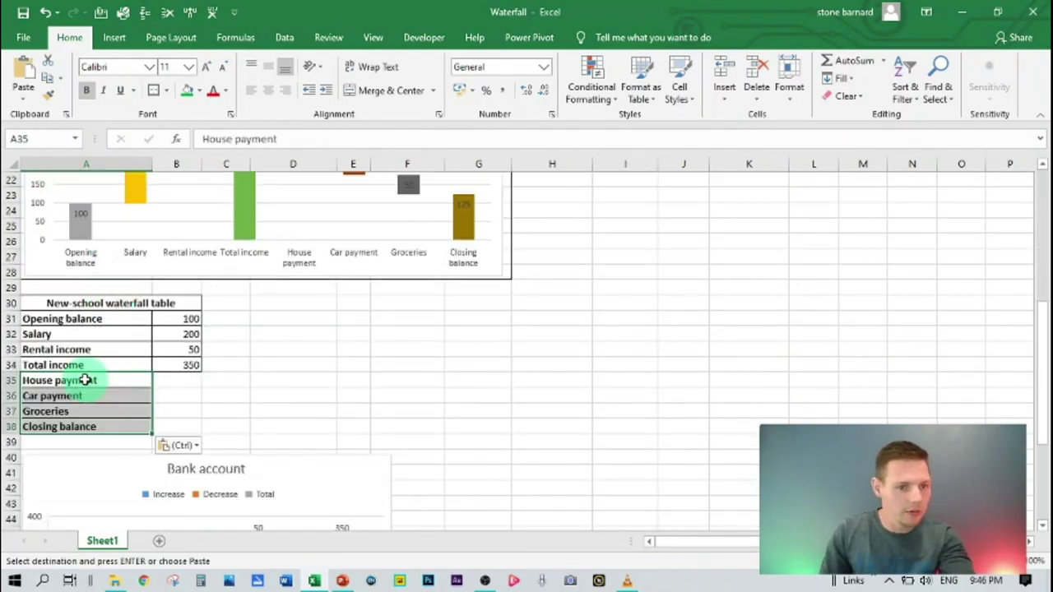
click(176, 378)
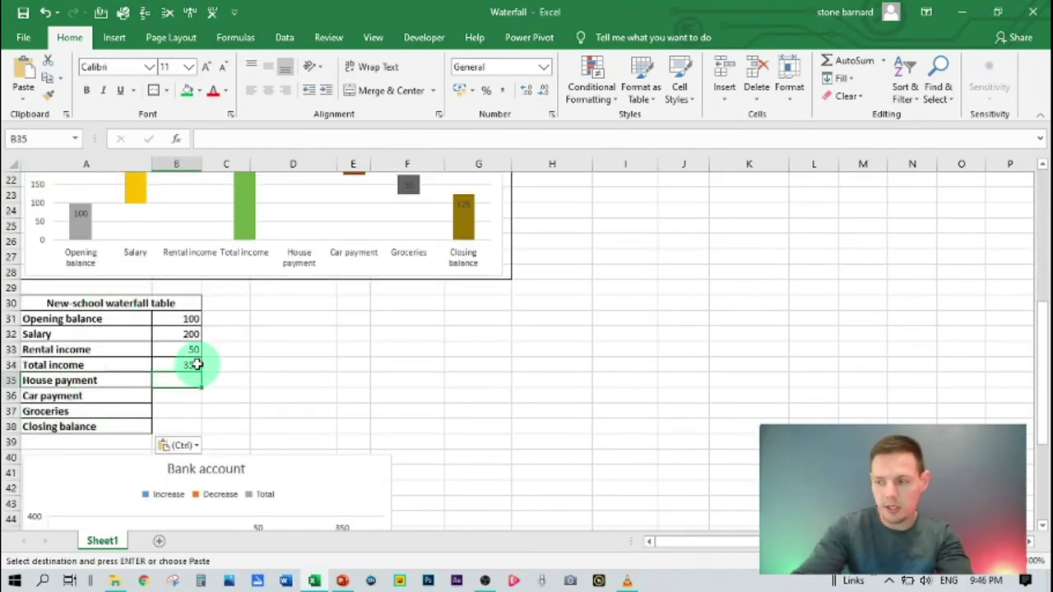
Enter -100, -75 and -50 for House payment, Car payment and Groceries in B35:B37.
text(-100)
key(Return)
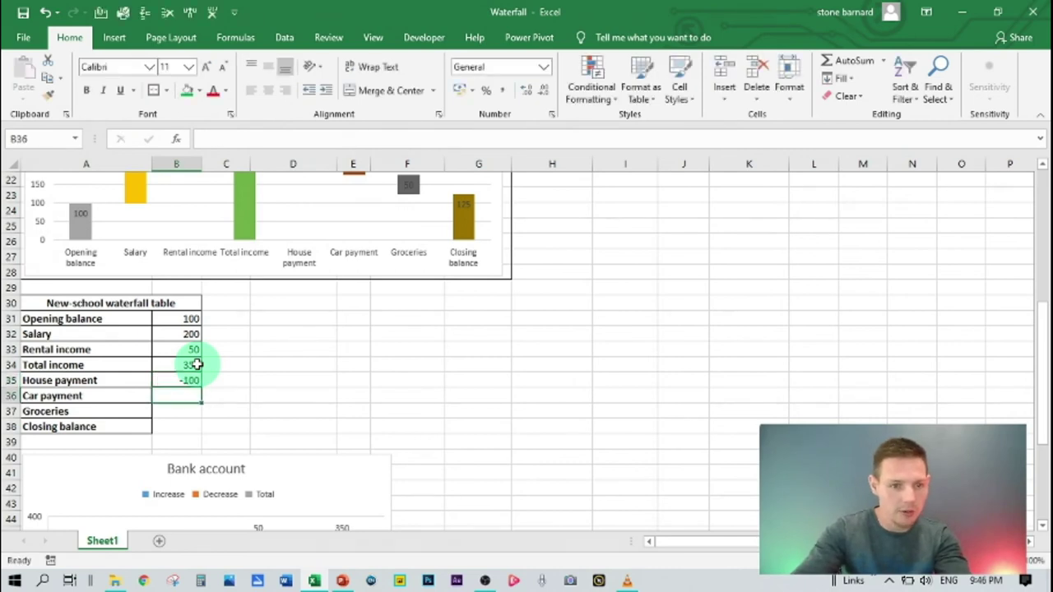
click(192, 380)
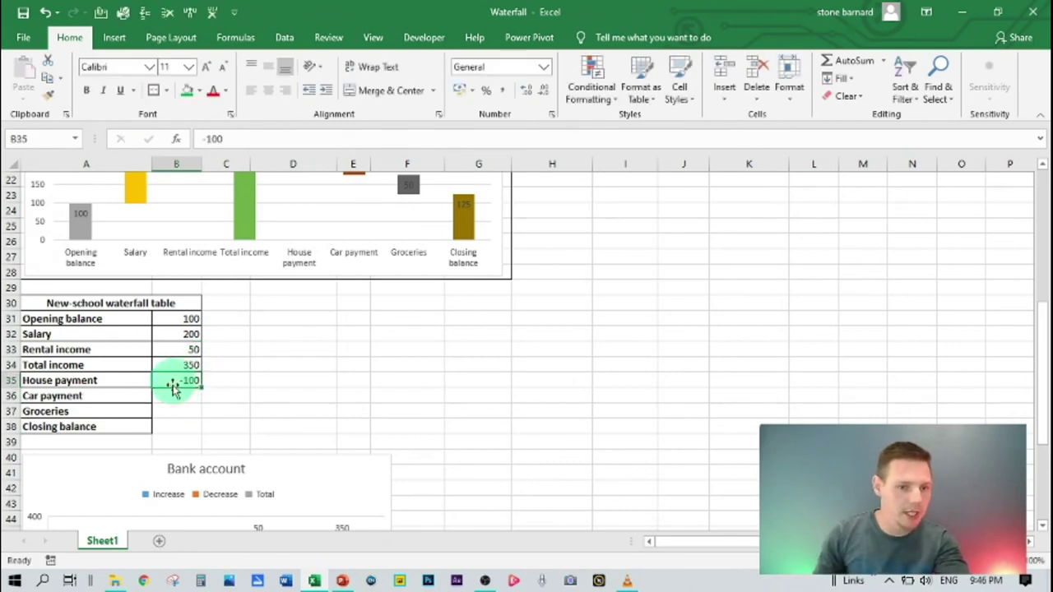
click(182, 395)
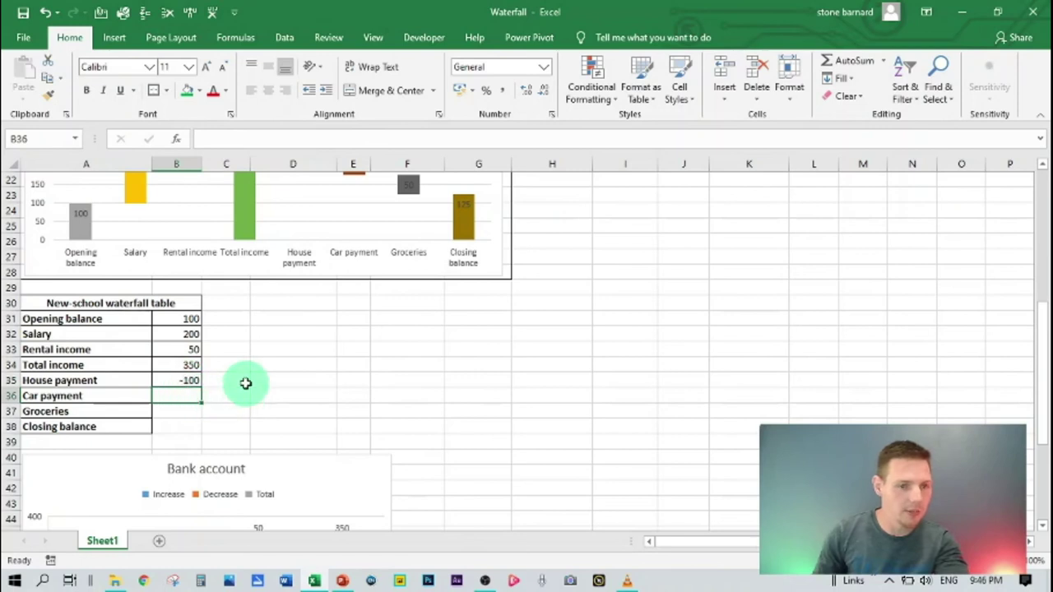
text(-75)
key(Return)
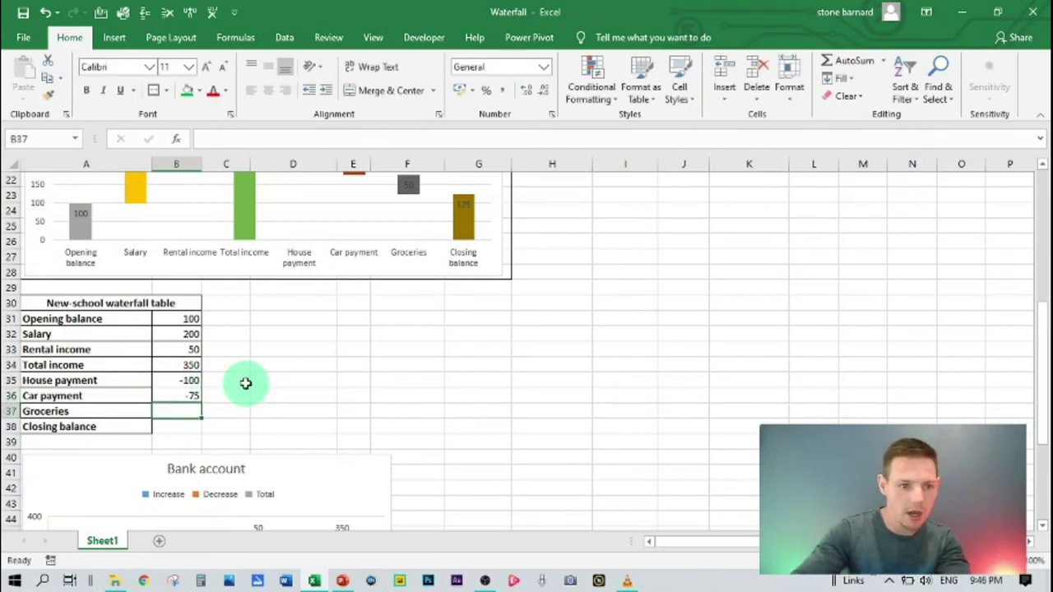
text(-50)
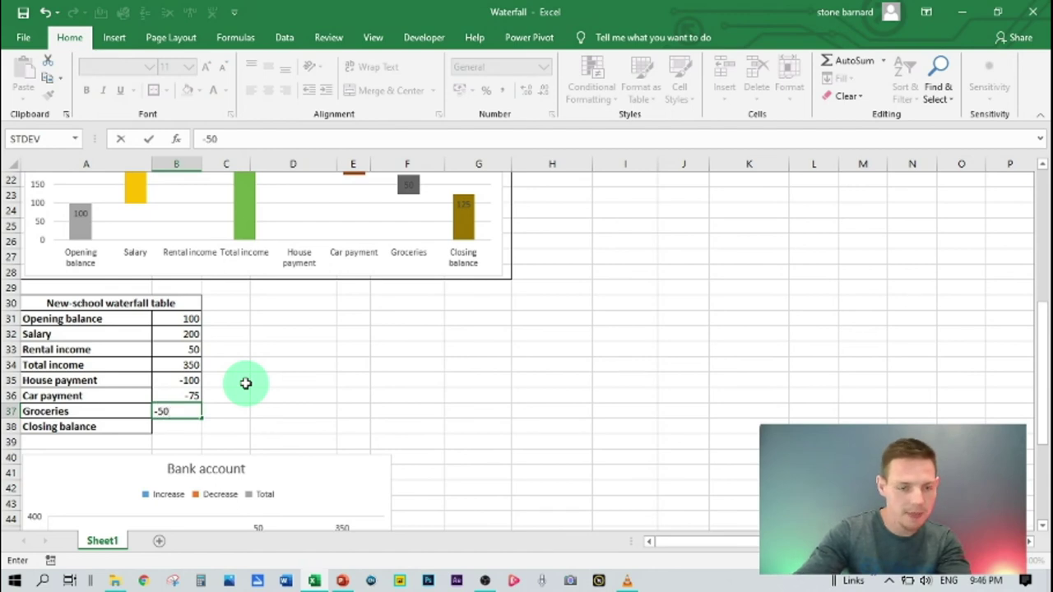
key(Return)
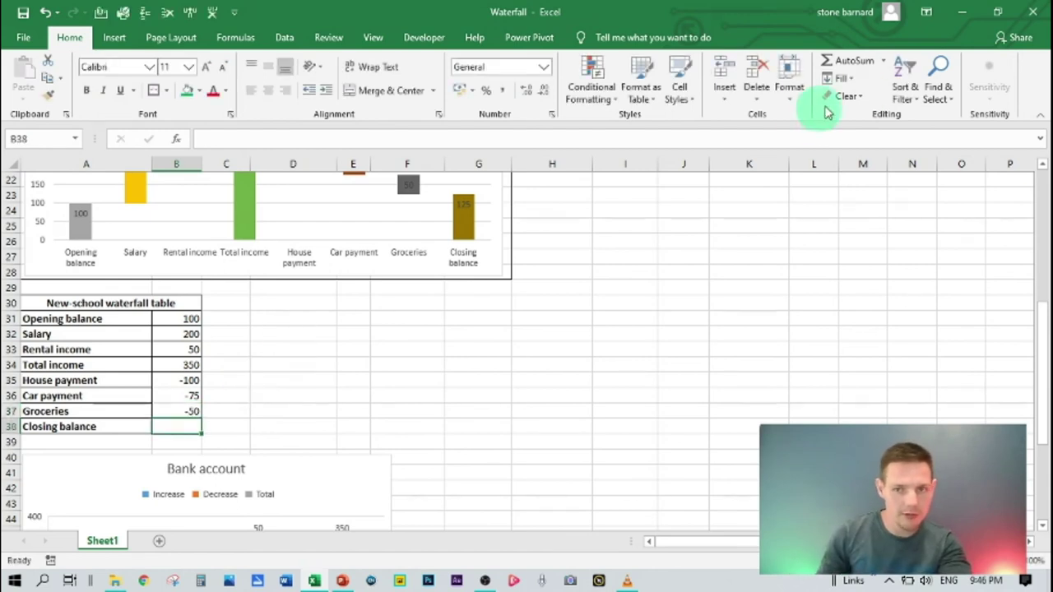
AutoSum B34:B37 into B38 for a 125 Closing balance and fill it green.
click(841, 72)
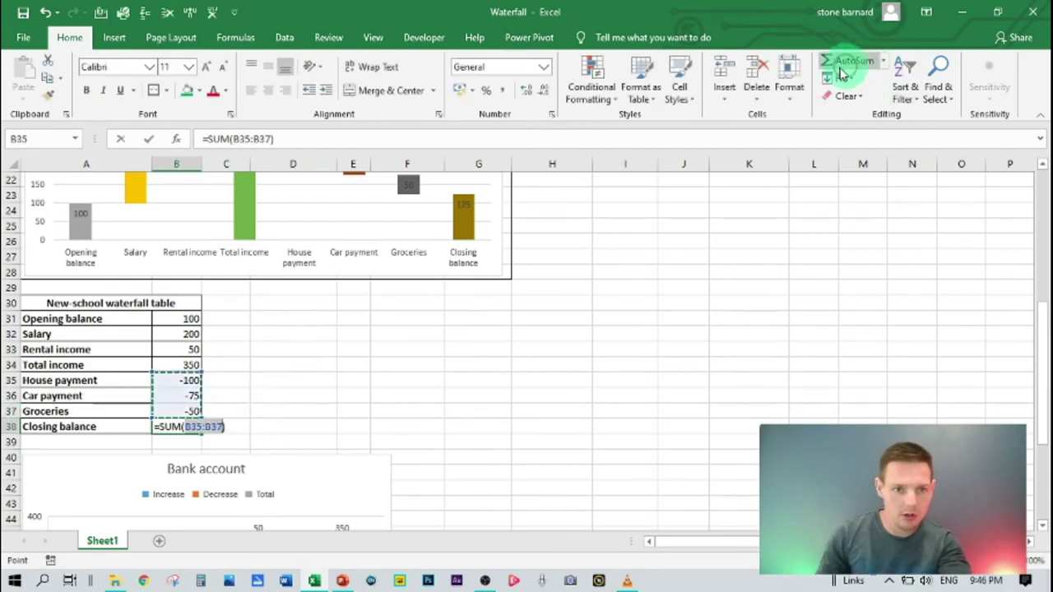
click(188, 364)
drag(186, 385, 183, 411)
key(Return)
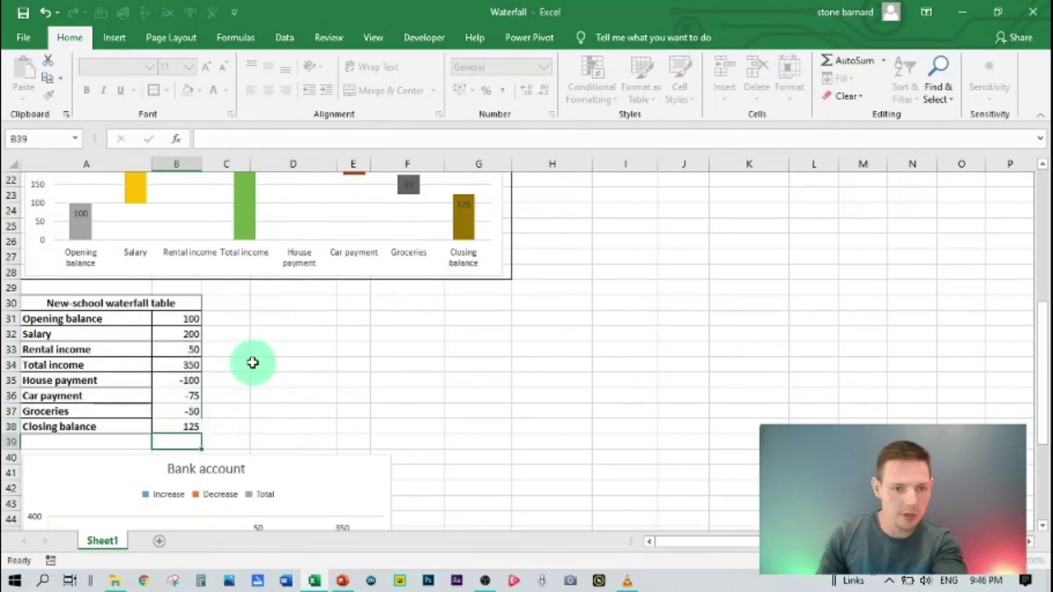
click(196, 425)
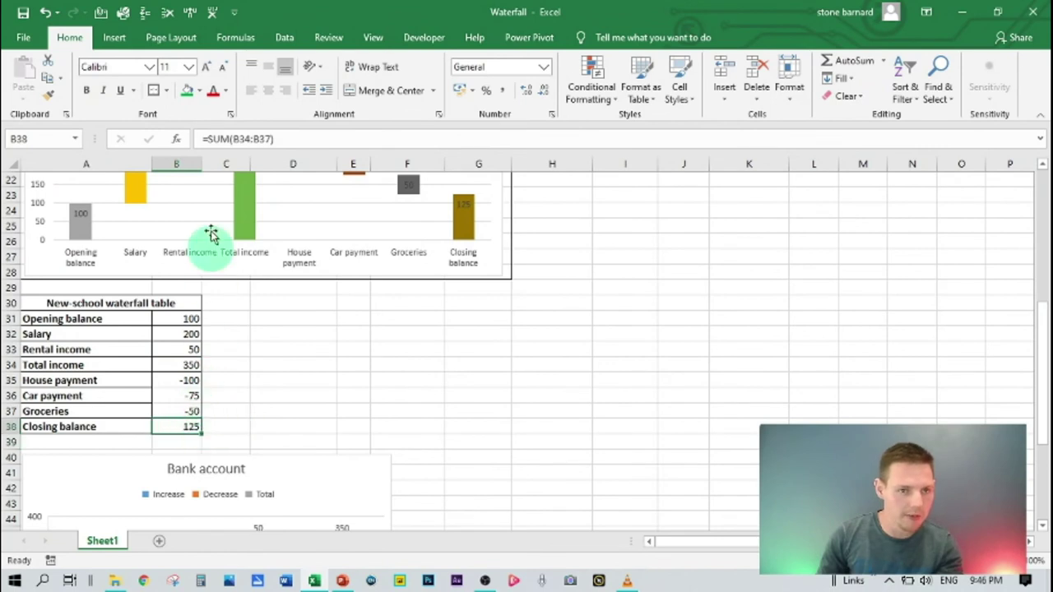
click(188, 92)
Apply All Borders to the new values in B35:B38.
scroll(224, 355, up, 6)
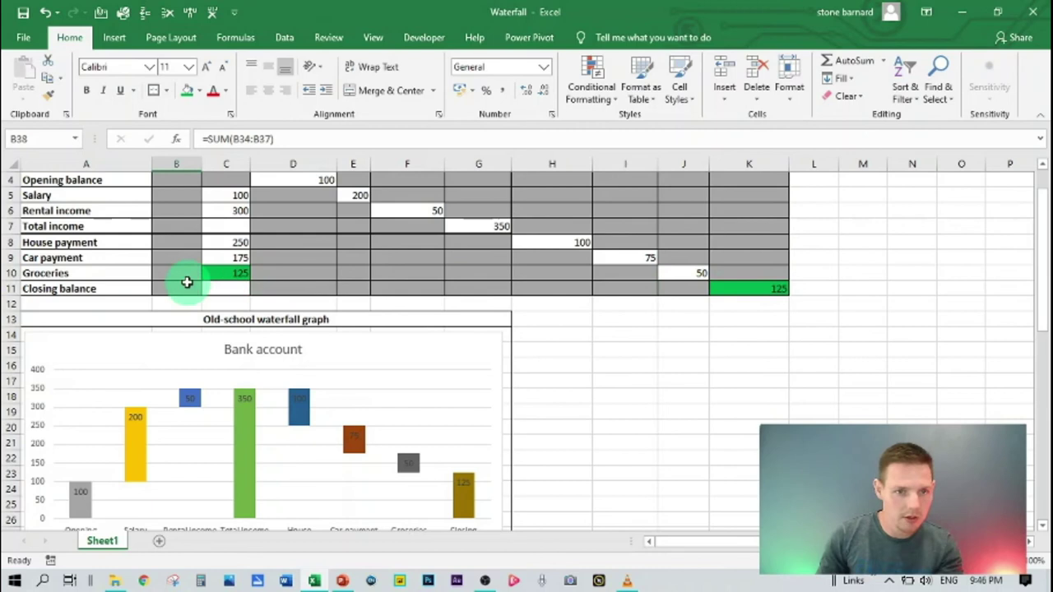
scroll(214, 329, down, 6)
drag(185, 377, 188, 426)
click(166, 90)
click(192, 223)
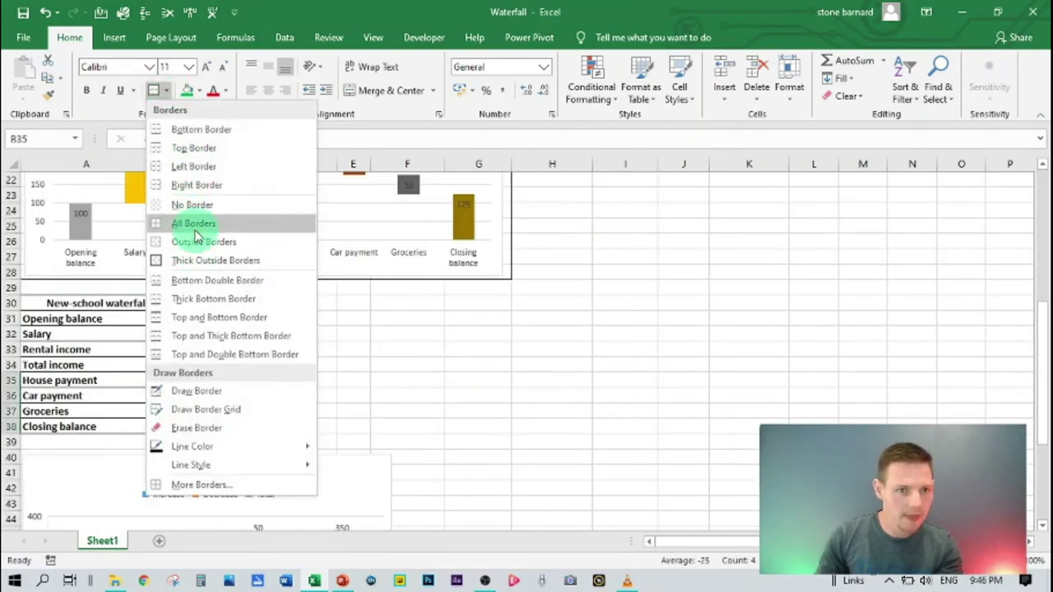
click(325, 440)
scroll(343, 400, down, 3)
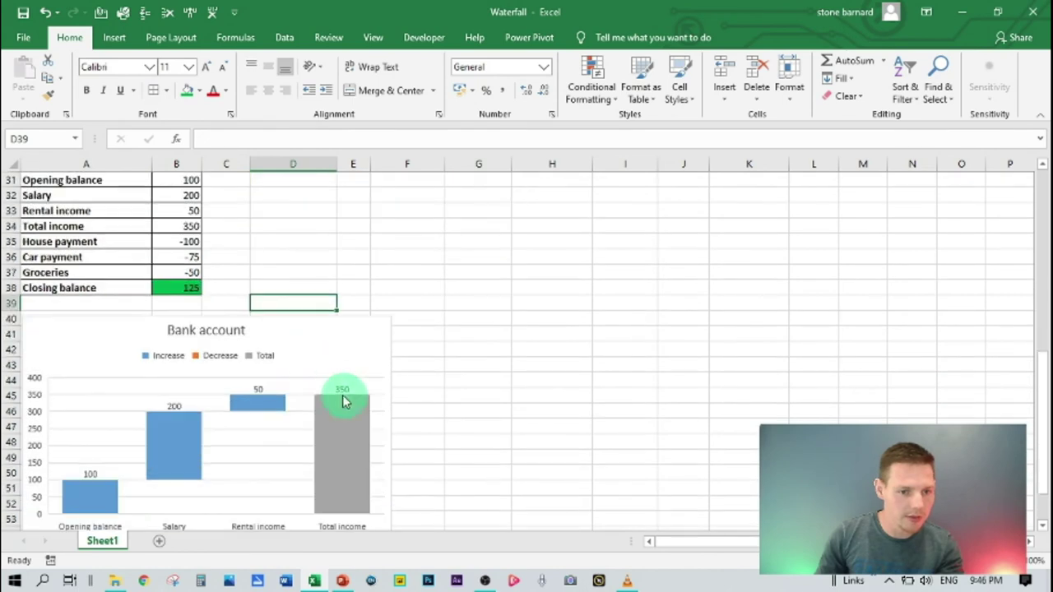
Extend the Bank account chart's data range from row 34 down to Closing balance in row 38.
click(296, 325)
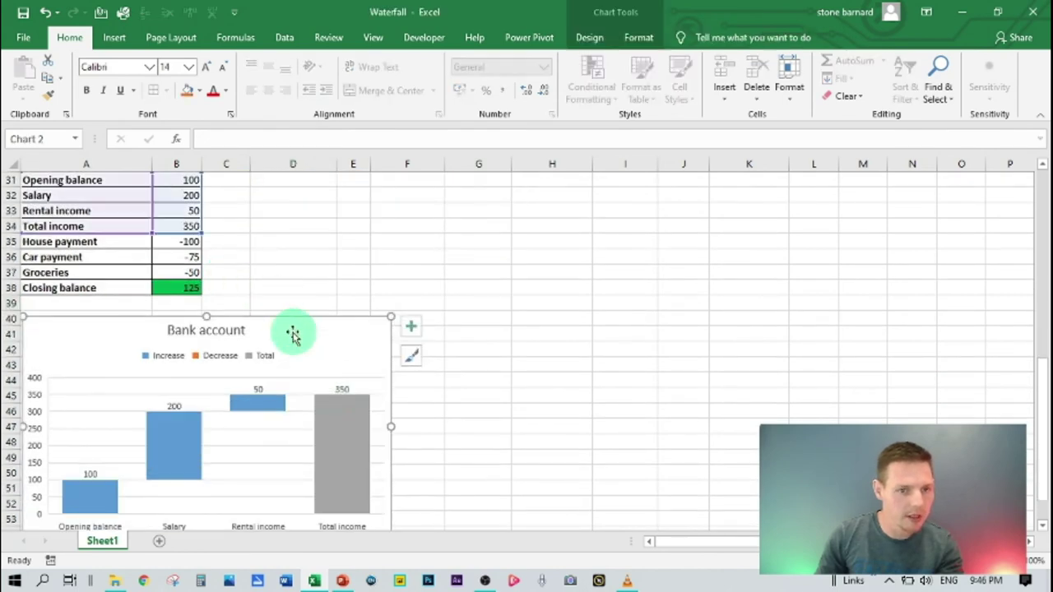
scroll(282, 381, down, 2)
scroll(189, 335, up, 5)
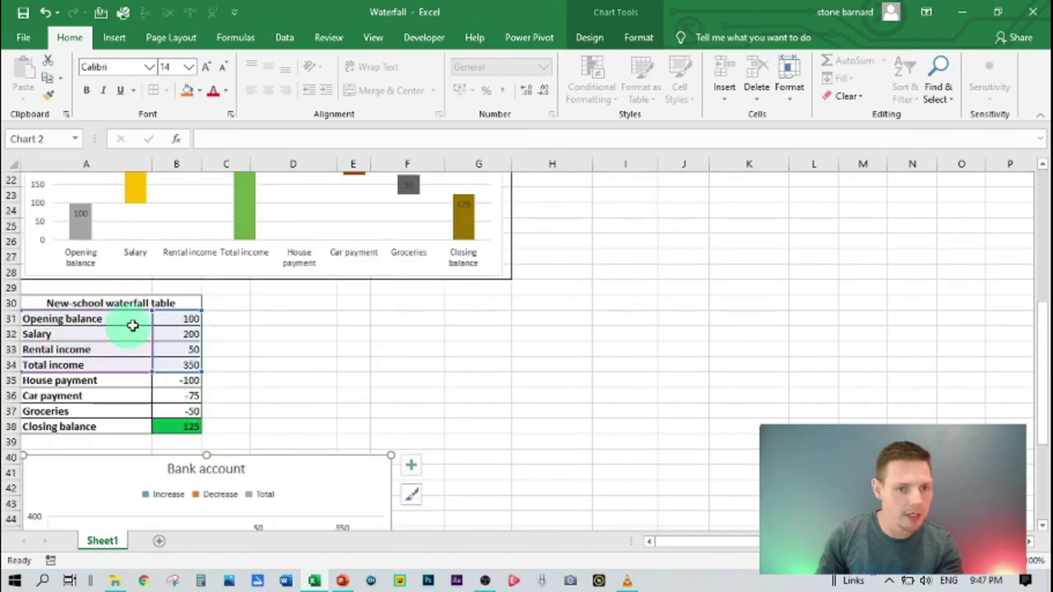
scroll(122, 333, down, 1)
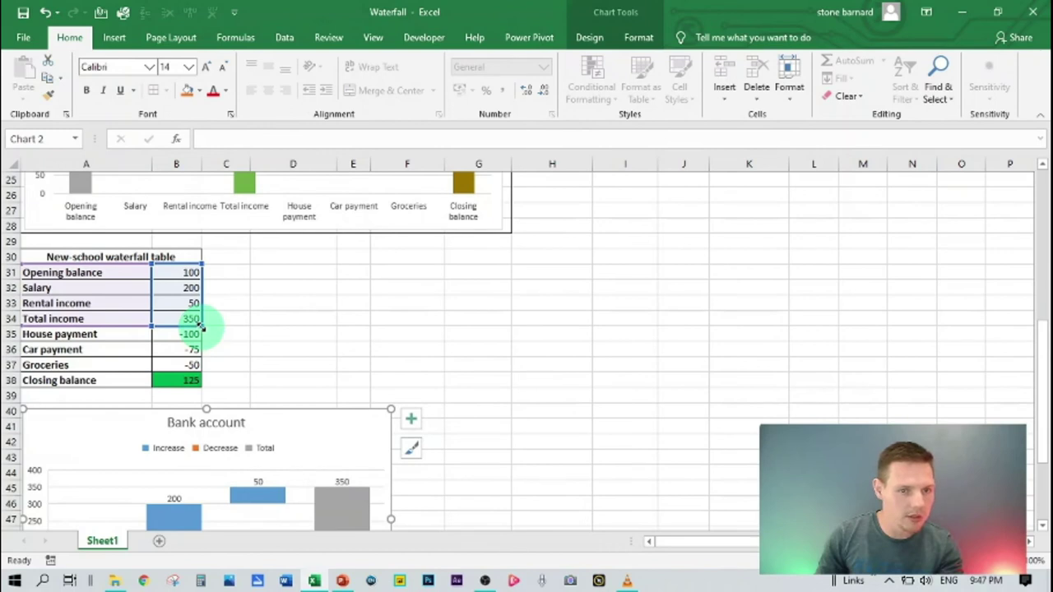
drag(201, 326, 200, 387)
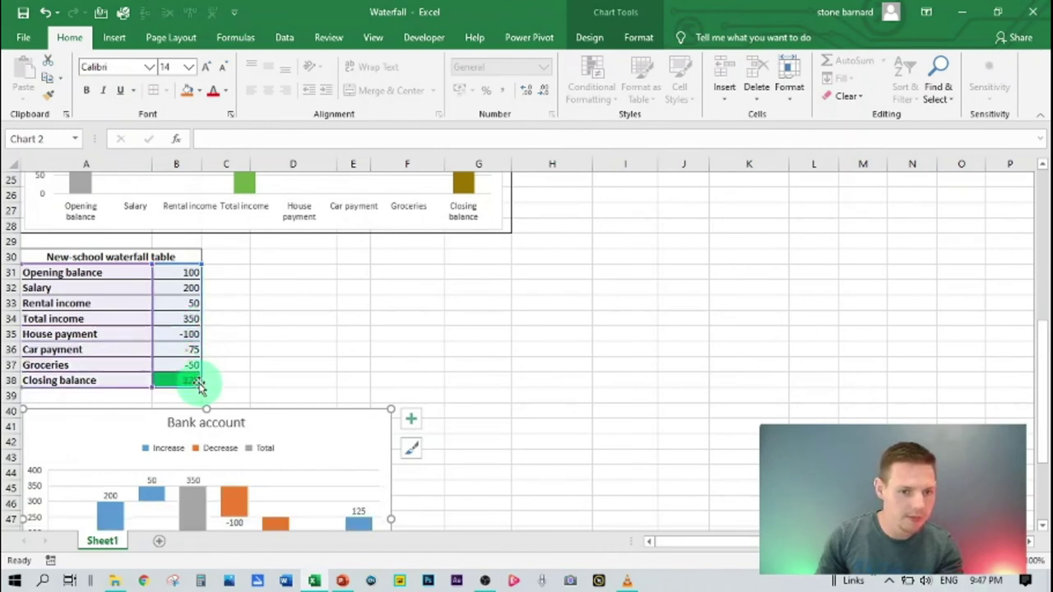
click(354, 344)
Widen the Bank account chart by dragging its right sizing handle.
scroll(387, 345, down, 1)
scroll(398, 347, down, 2)
click(376, 336)
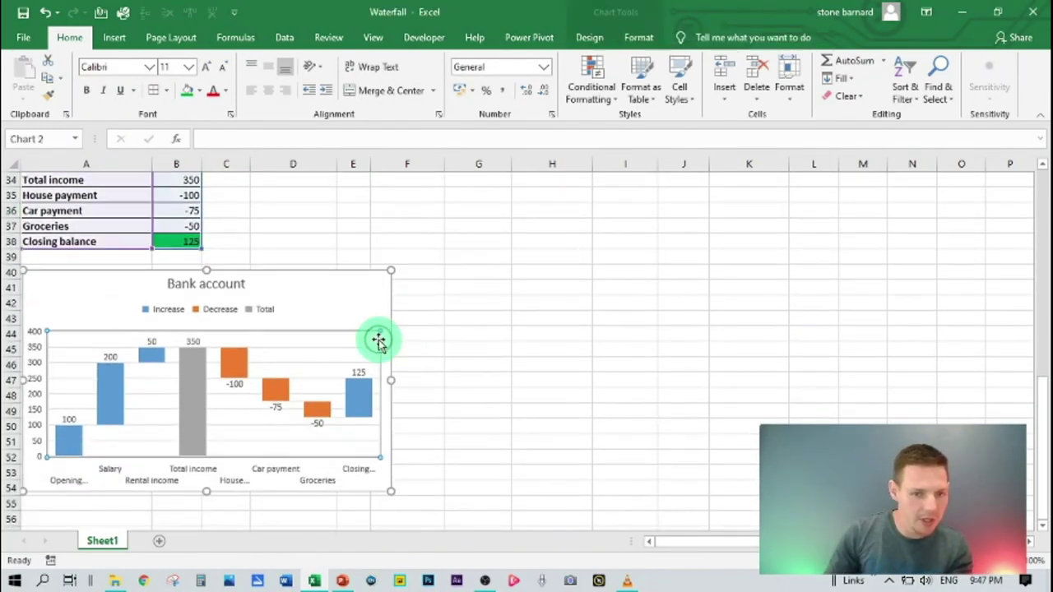
drag(393, 378, 517, 376)
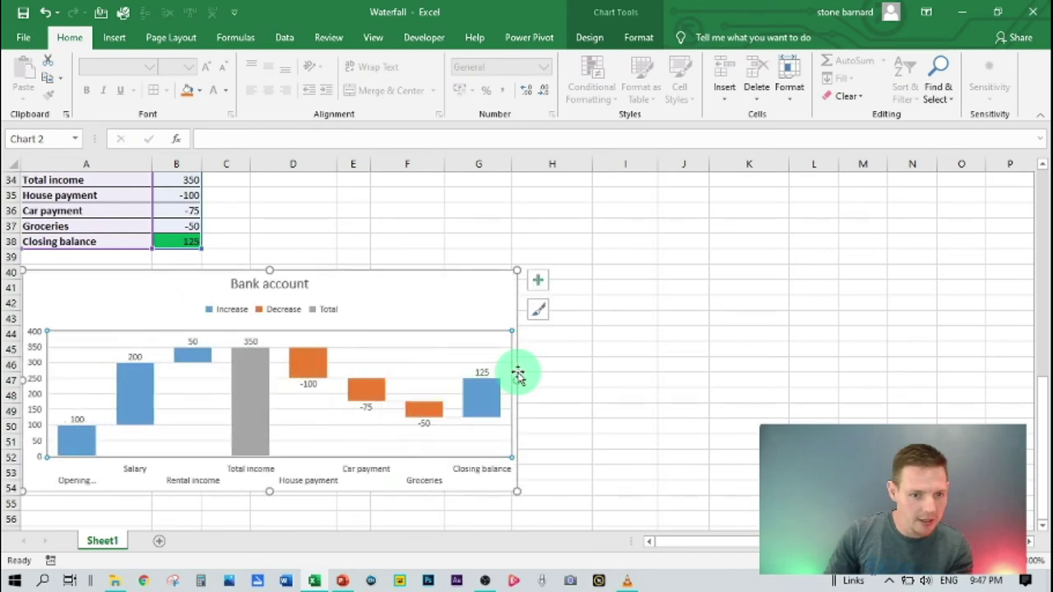
click(650, 383)
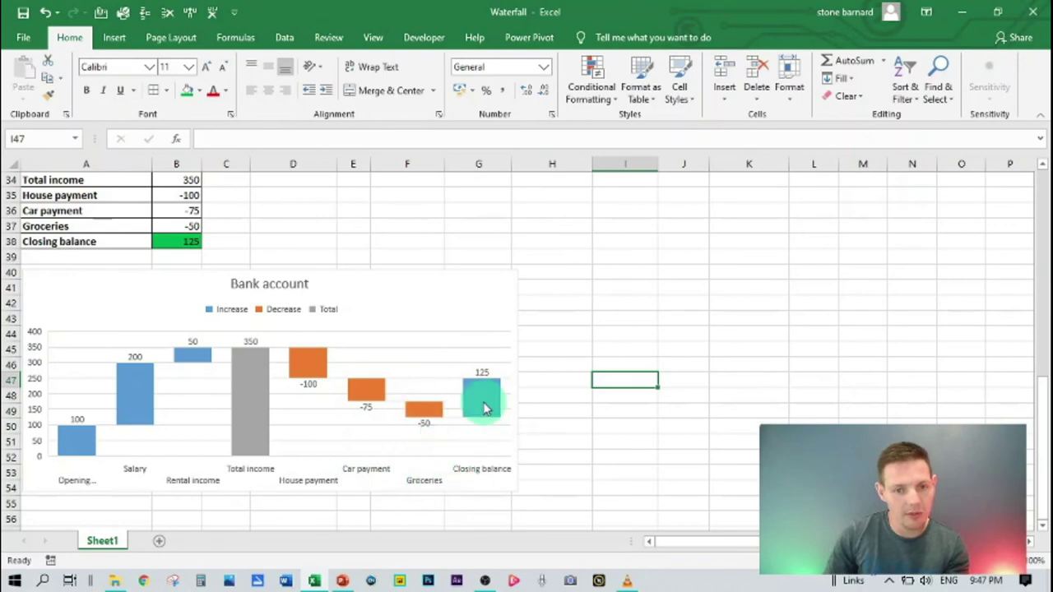
Set the Closing balance bar as a total in Format Data Point, then drag the chart beside the table.
double_click(474, 279)
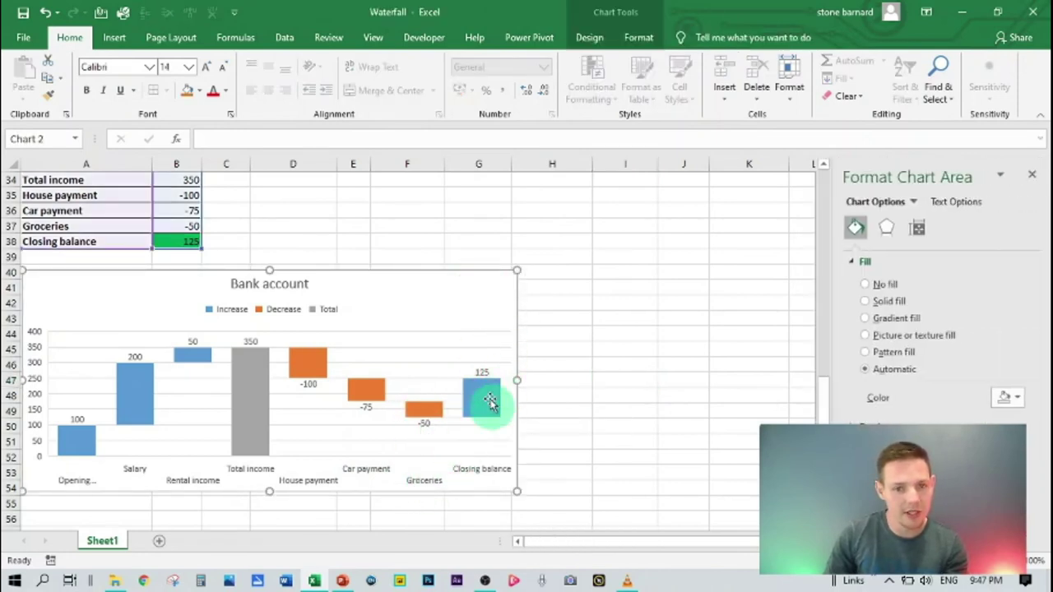
click(489, 401)
click(480, 398)
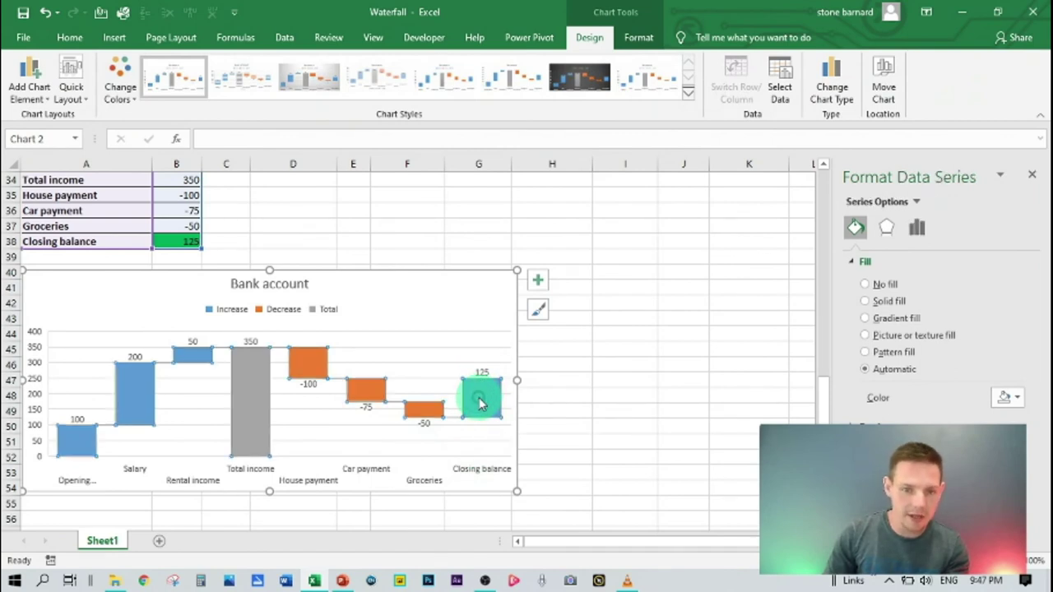
click(481, 402)
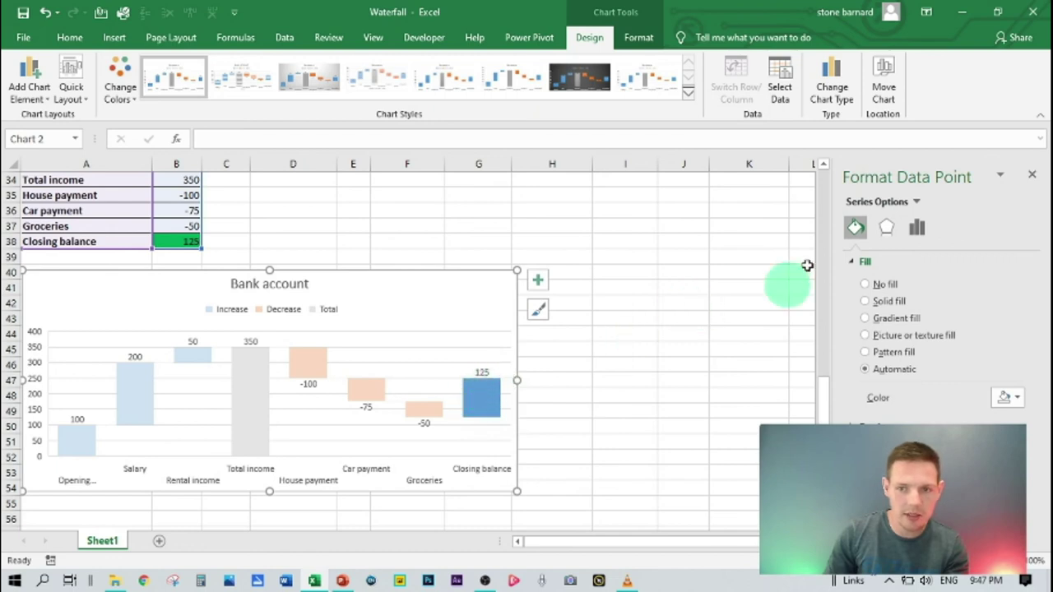
click(916, 232)
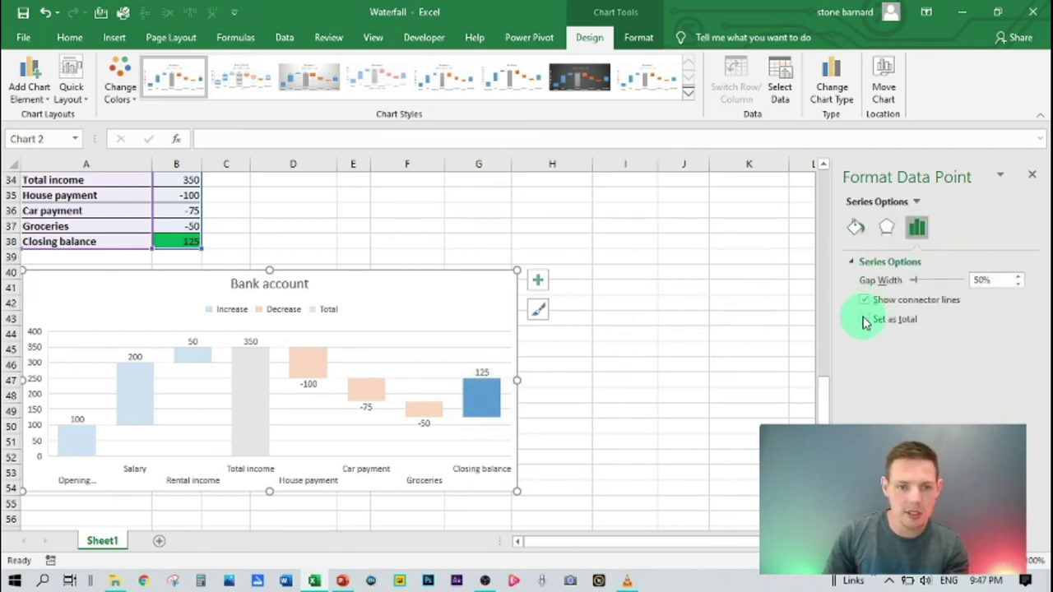
click(863, 320)
click(682, 379)
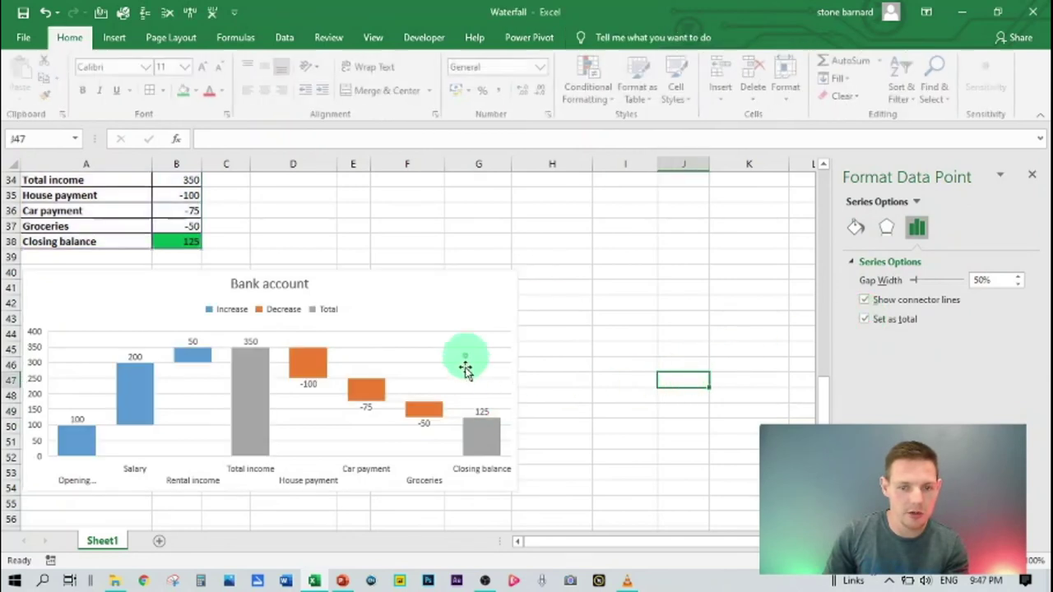
click(1034, 178)
drag(397, 289, 781, 230)
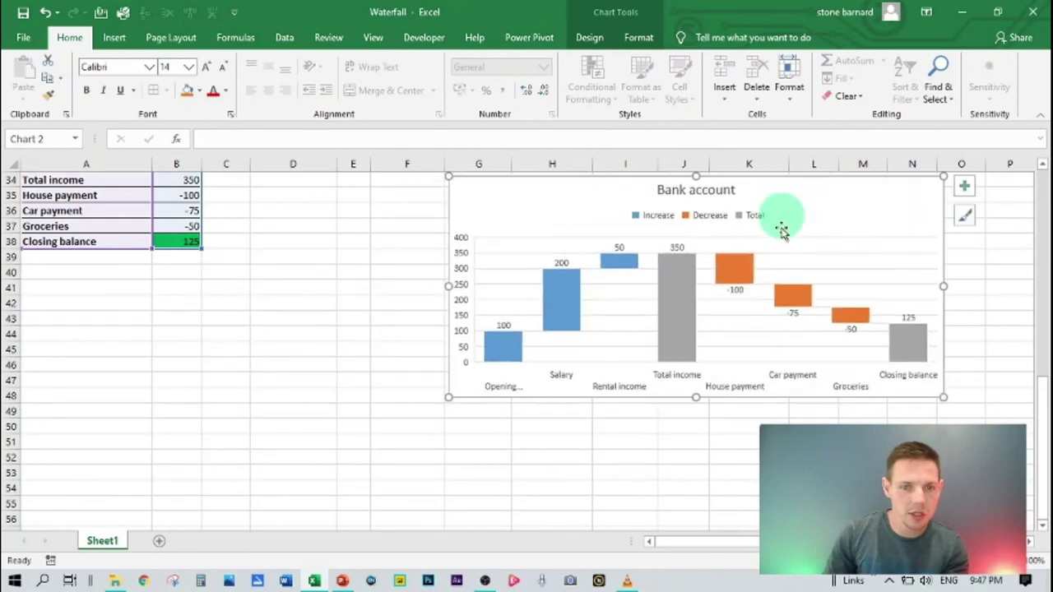
Move the Bank account chart next to the old-school graph for comparison.
scroll(547, 321, up, 6)
drag(512, 472, 600, 220)
scroll(608, 291, up, 2)
drag(590, 256, 584, 247)
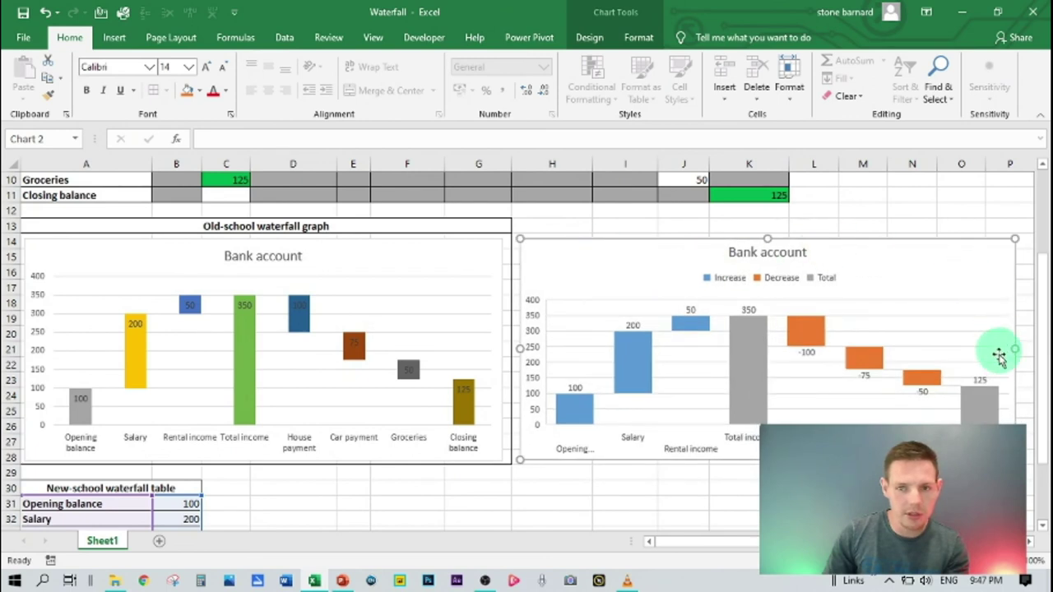
click(682, 516)
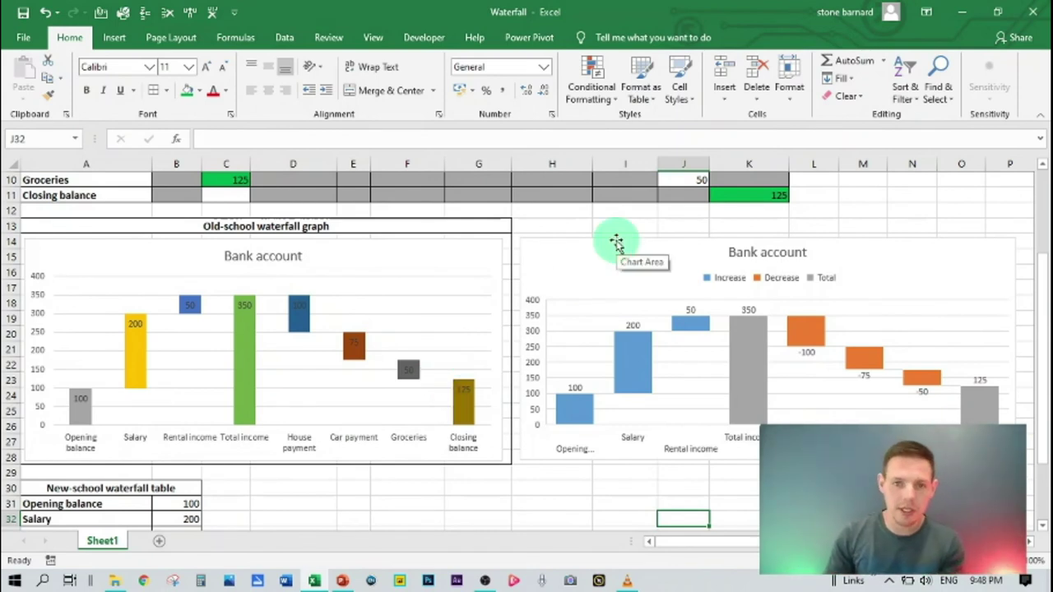
Place the chart directly below the new-school table, starting around row 40.
drag(616, 247, 258, 395)
scroll(259, 395, down, 4)
drag(200, 236, 110, 461)
click(470, 362)
Scroll back up to row 1 to show the old-school waterfall table and graph.
scroll(475, 362, down, 2)
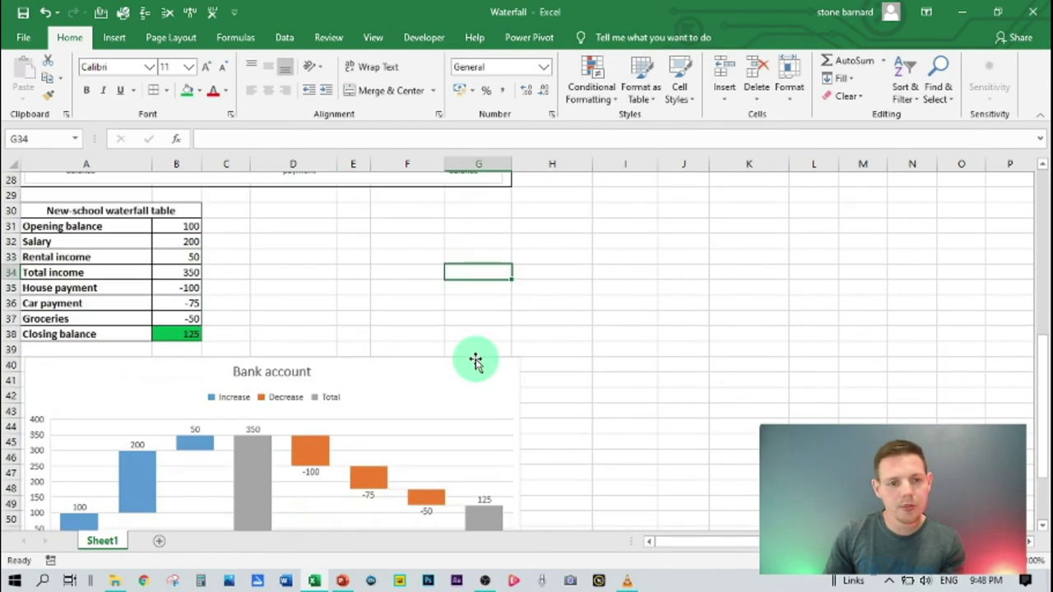
scroll(618, 299, up, 7)
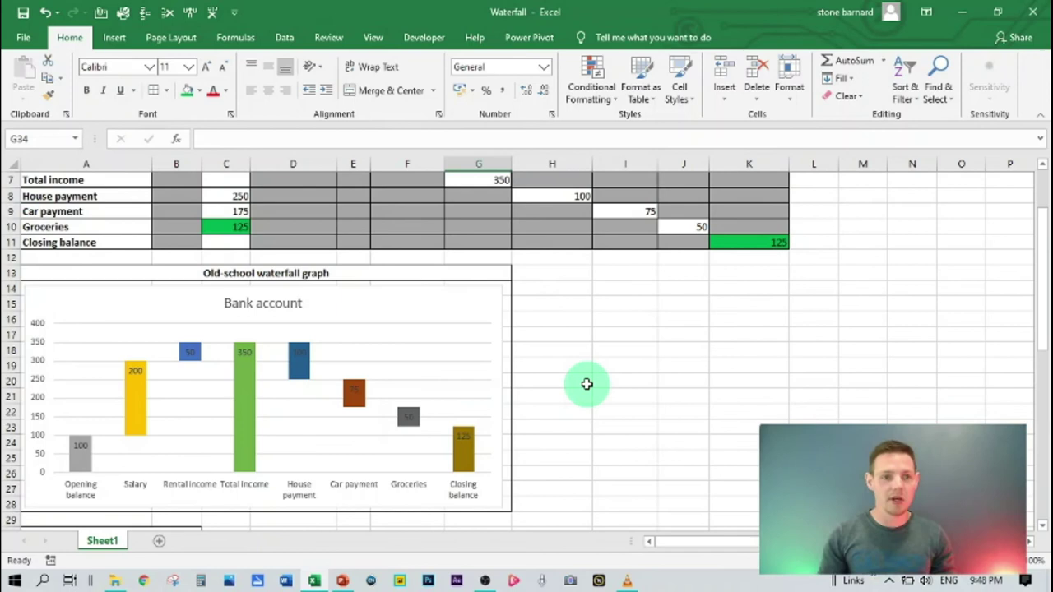
scroll(586, 378, up, 2)
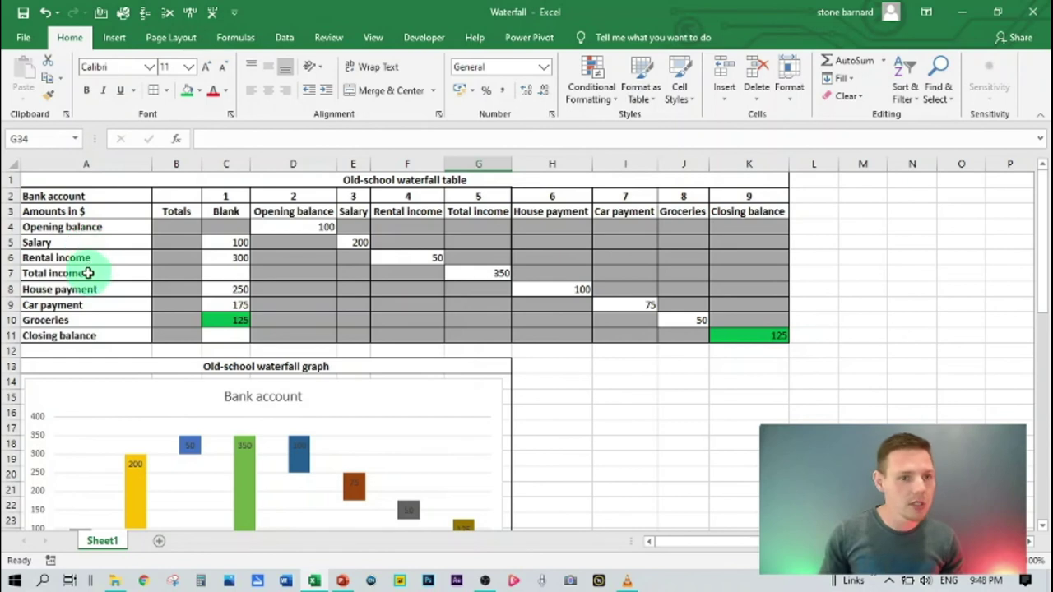
Fill A5 yellow and relabel it from Salary to Income.
click(66, 242)
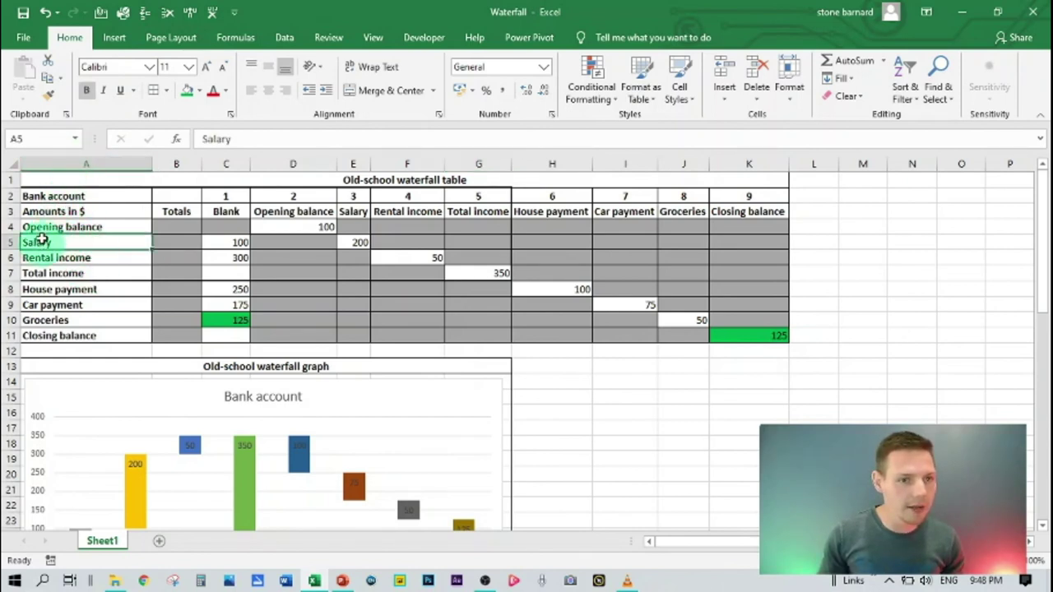
click(200, 91)
click(223, 210)
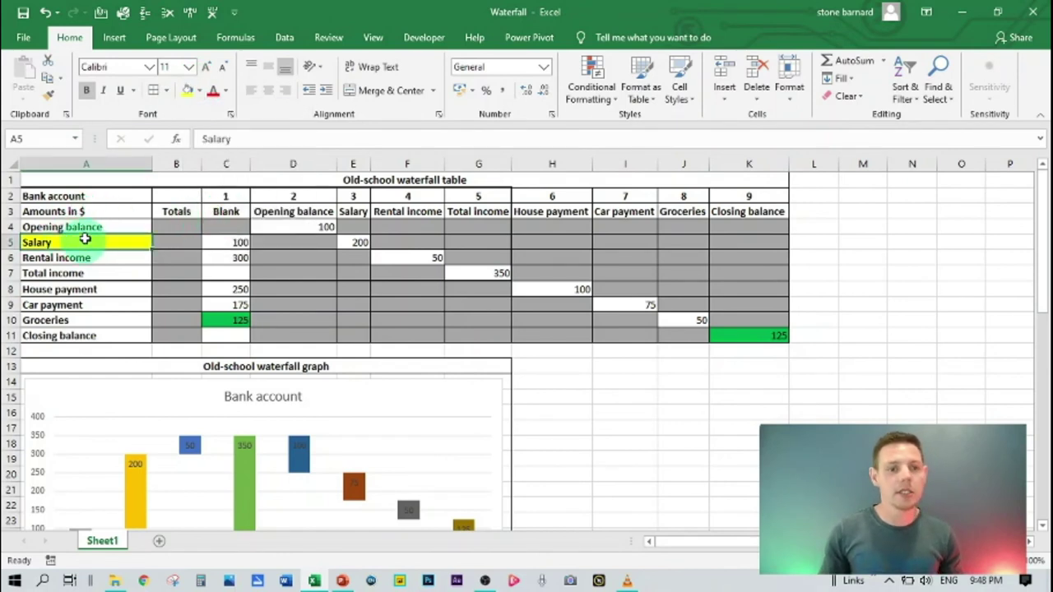
text(T)
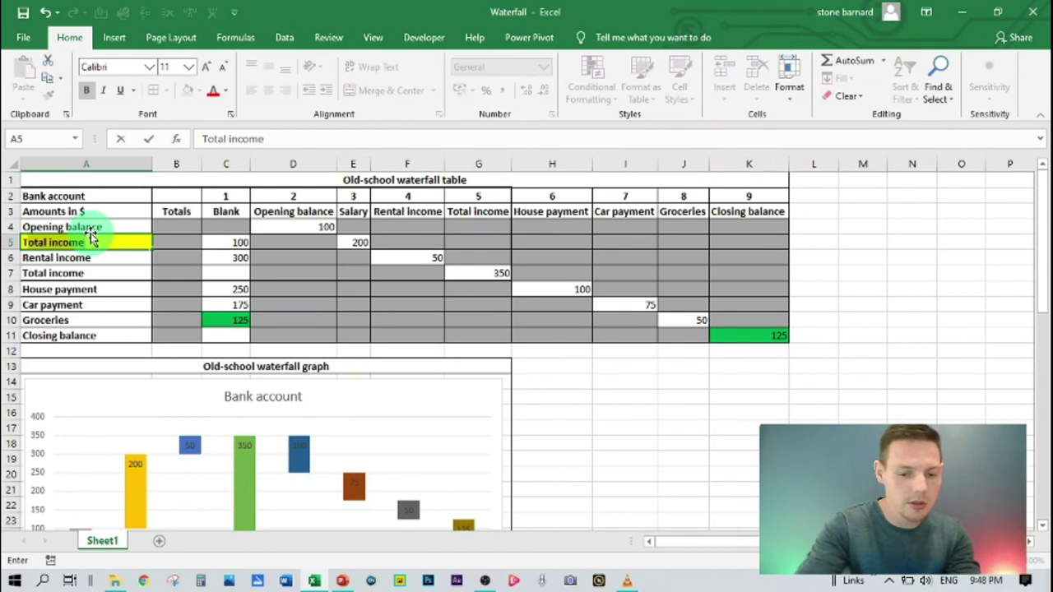
text(o)
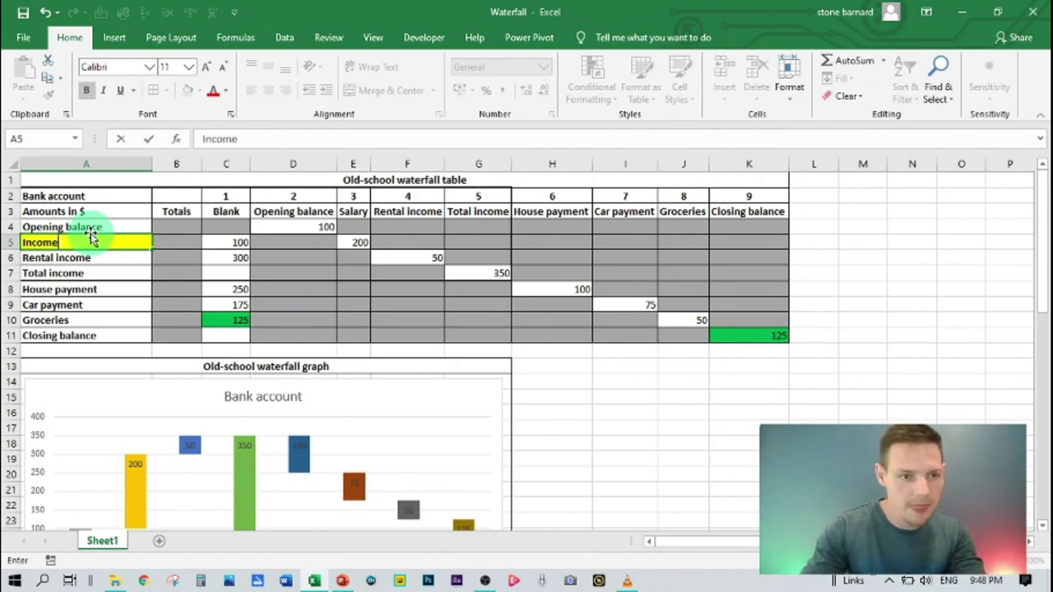
key(Tab)
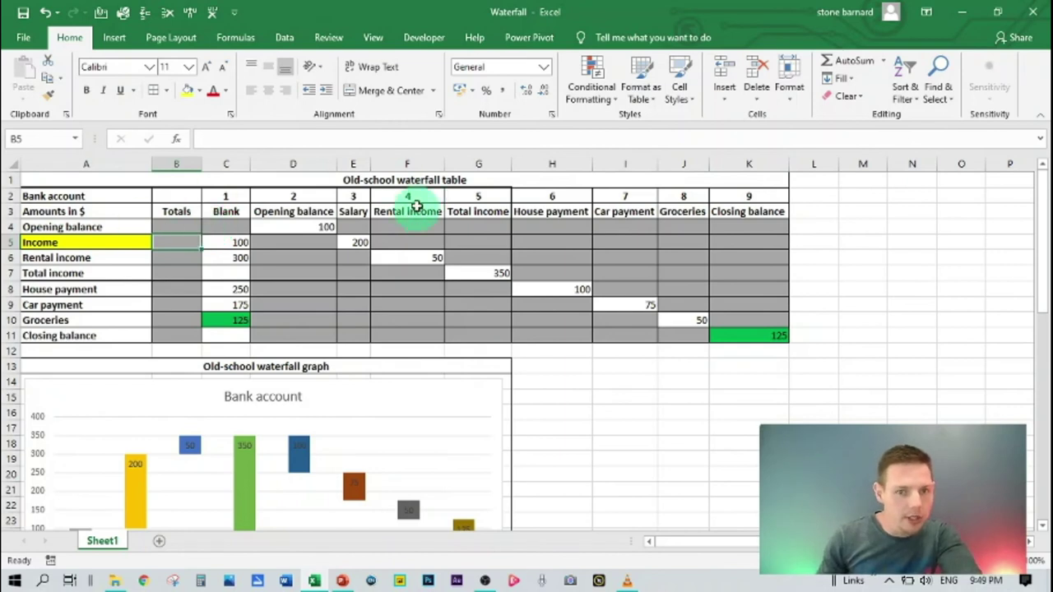
Move the rental income 50 from F6 into F5 on the Income row.
click(411, 257)
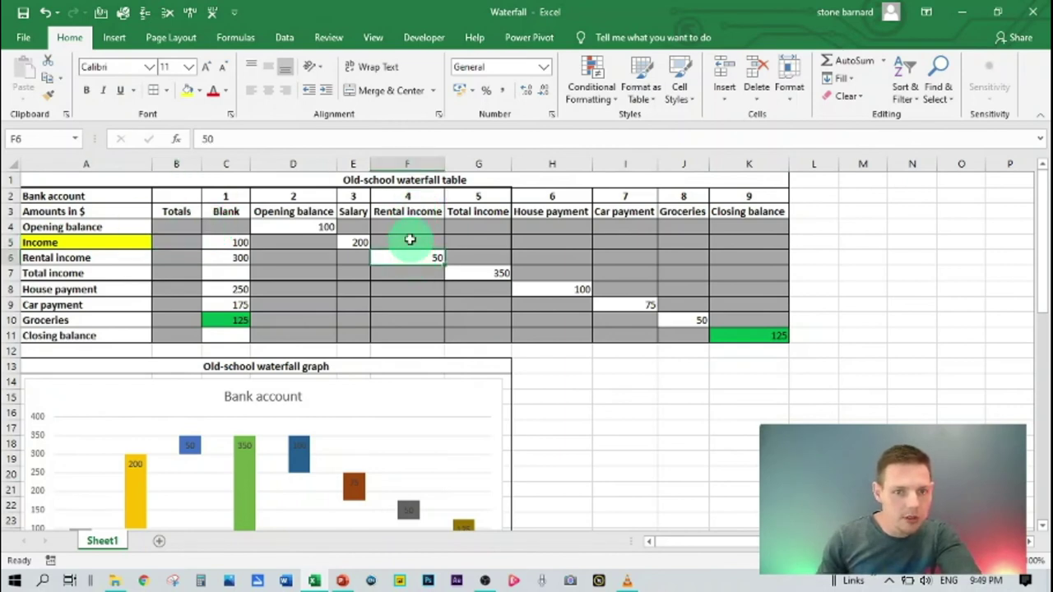
click(406, 240)
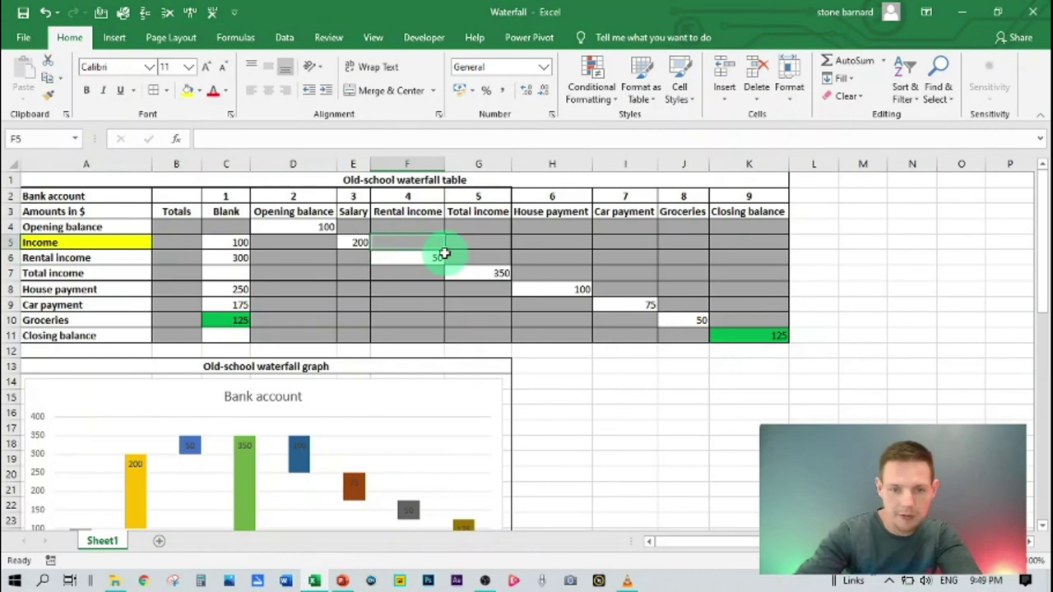
text(50)
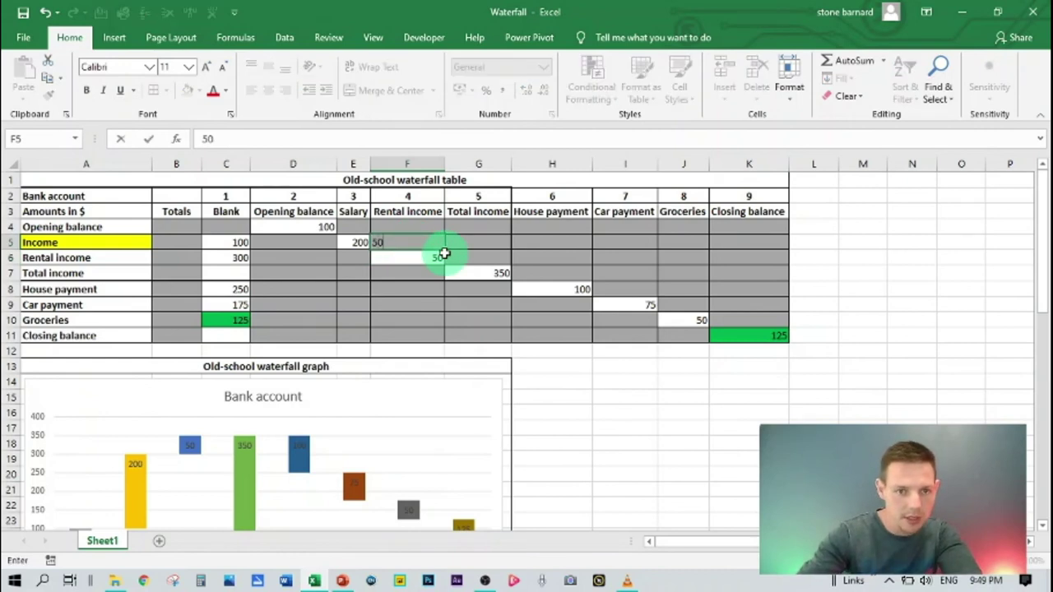
key(Return)
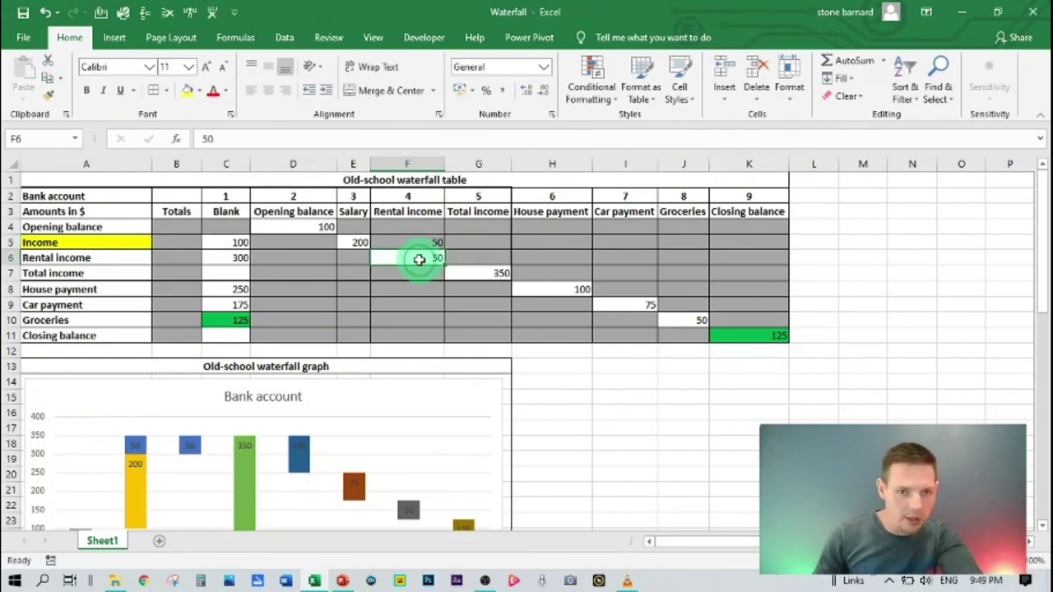
key(Delete)
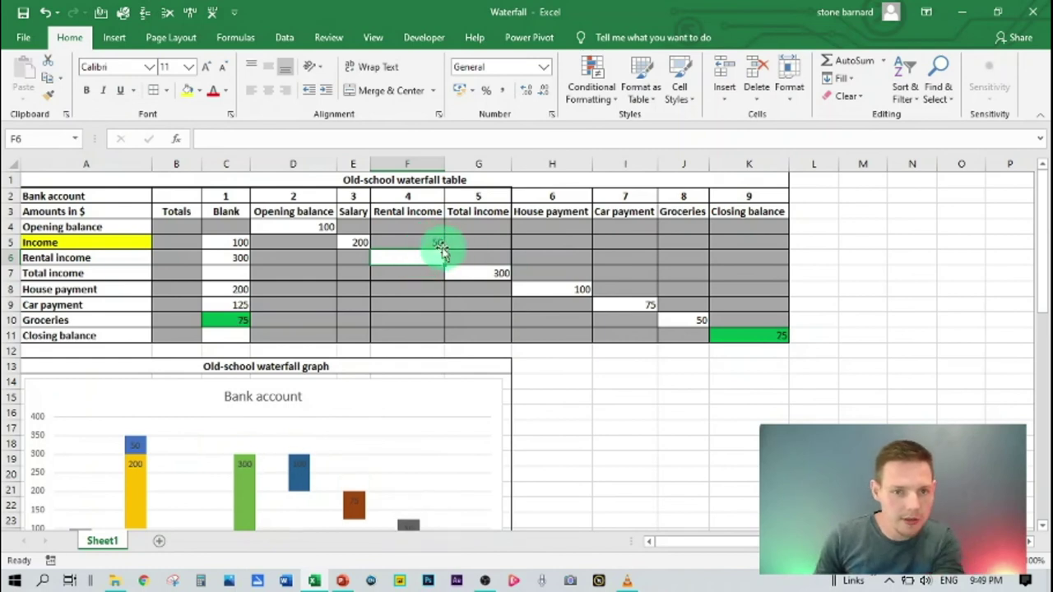
Set F5 to No Fill to remove its grey shading.
click(354, 242)
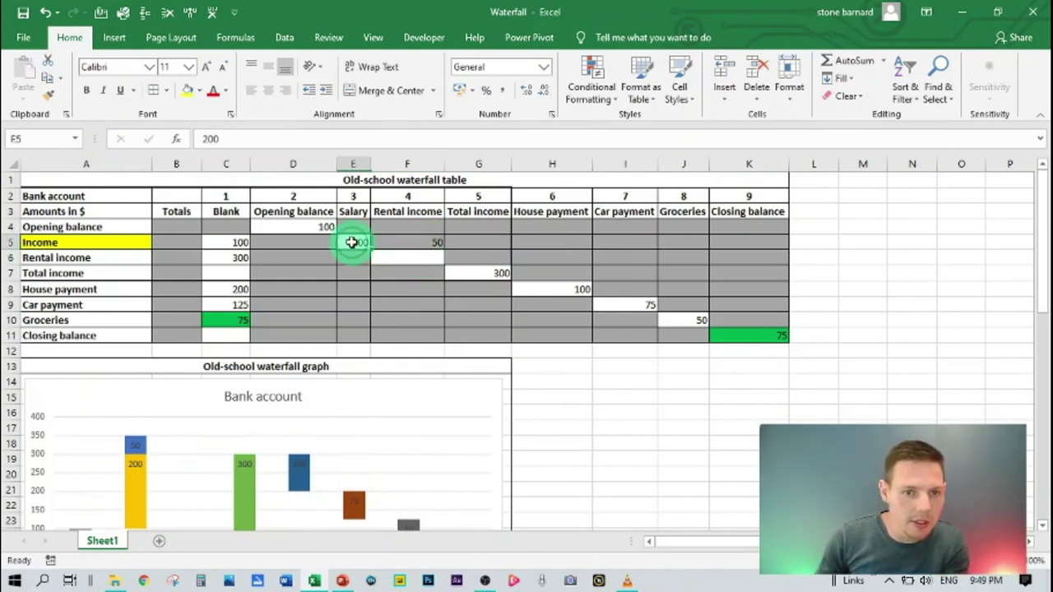
click(411, 242)
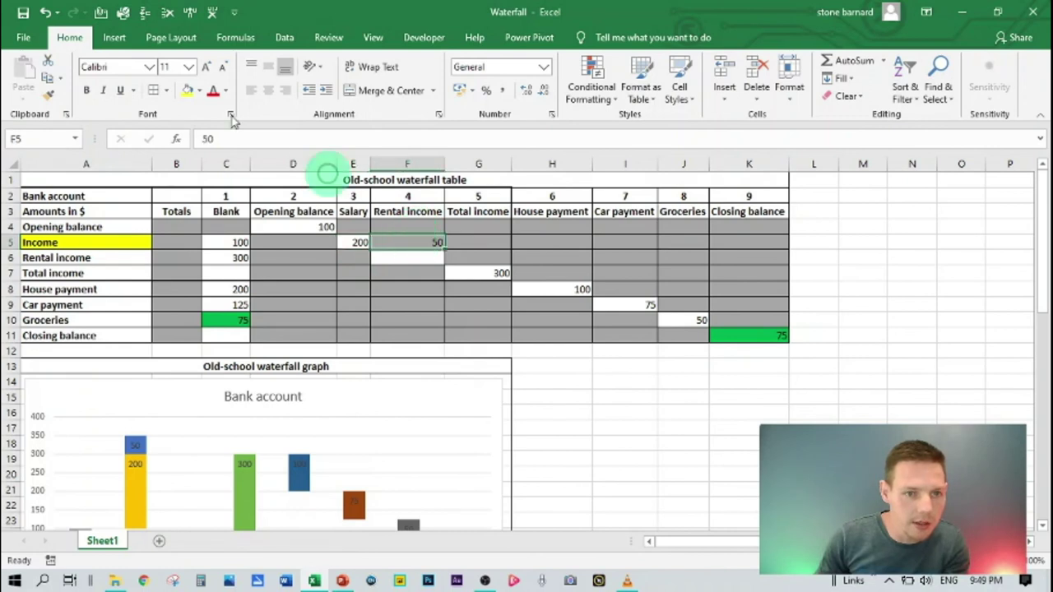
click(202, 91)
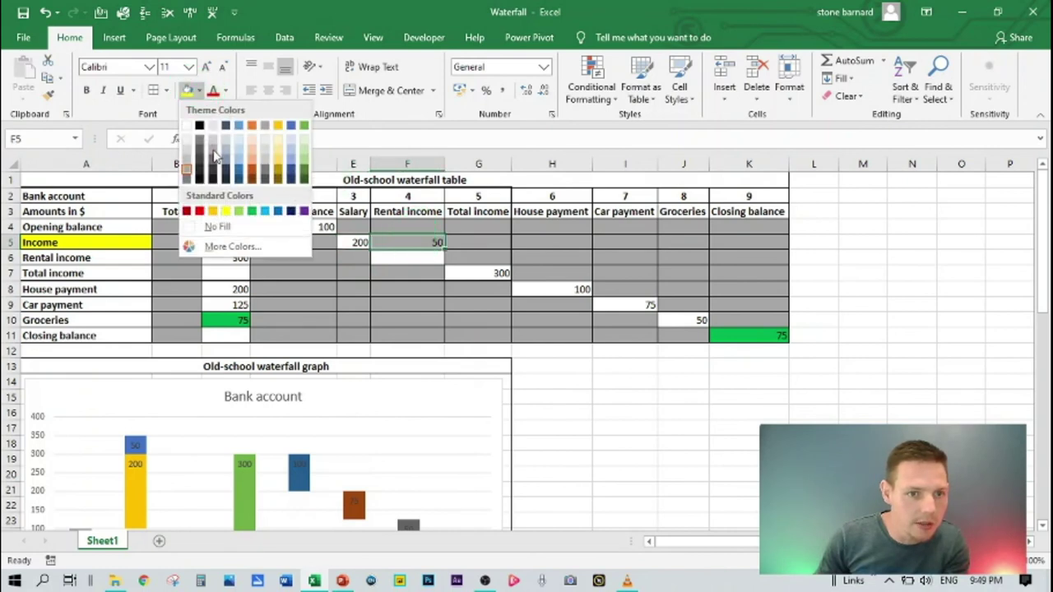
click(223, 230)
Copy E6's grey format into F6 and select the Rental income row 6.
drag(394, 257, 363, 260)
key(ctrl+c)
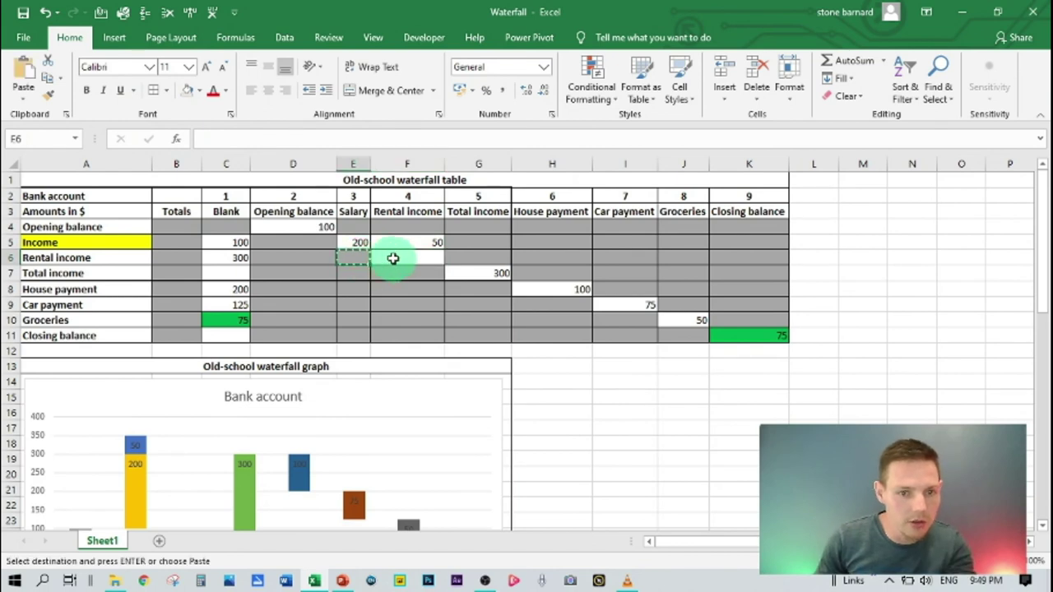
click(395, 258)
key(ctrl+v)
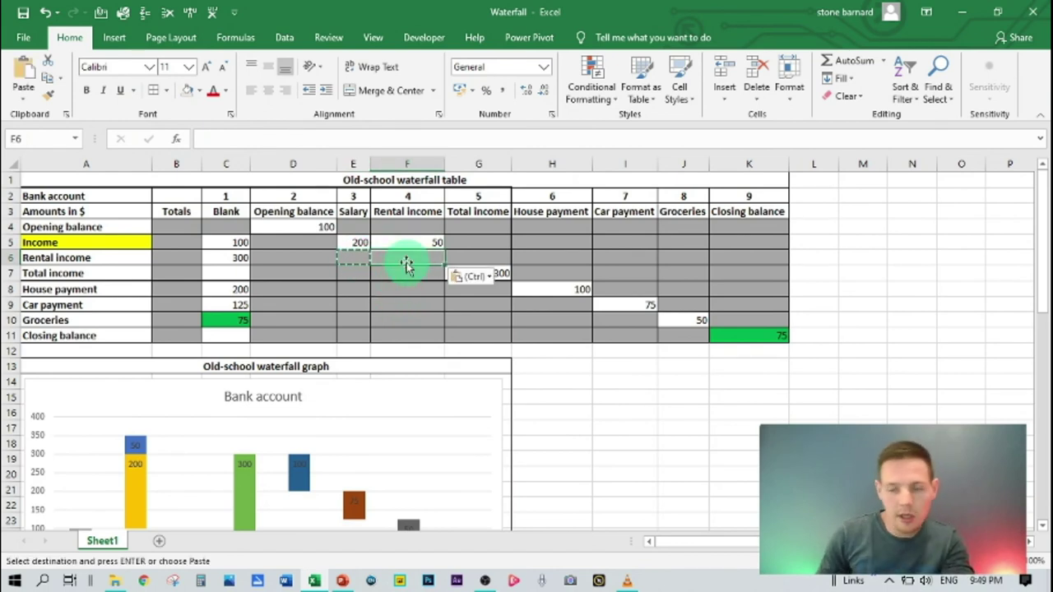
click(11, 258)
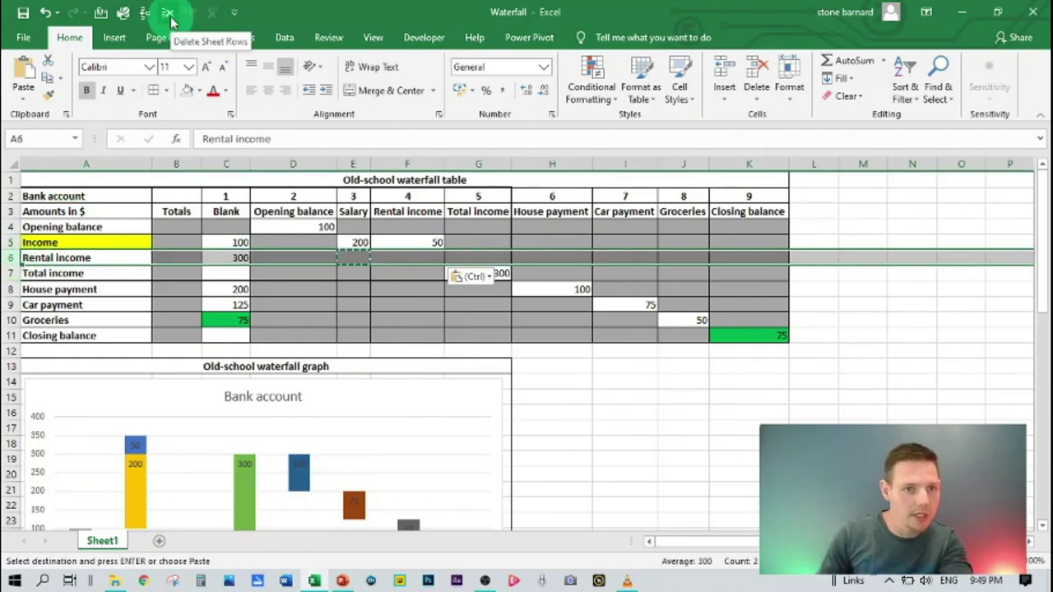
Delete the Rental income row and fix Total income in G6 to =D4+E5+F5, showing 350.
right_click(12, 257)
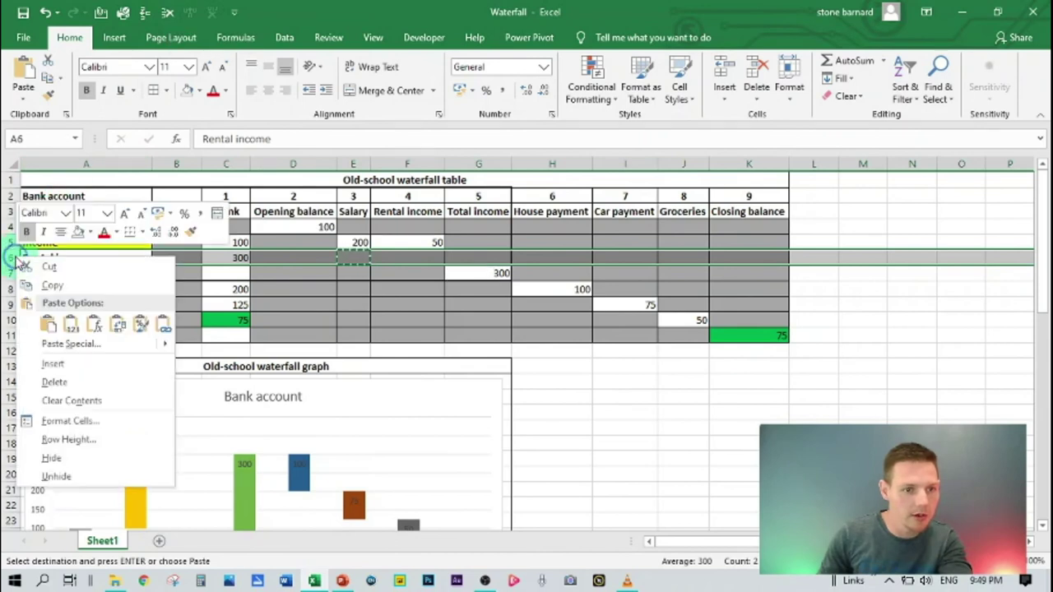
click(75, 376)
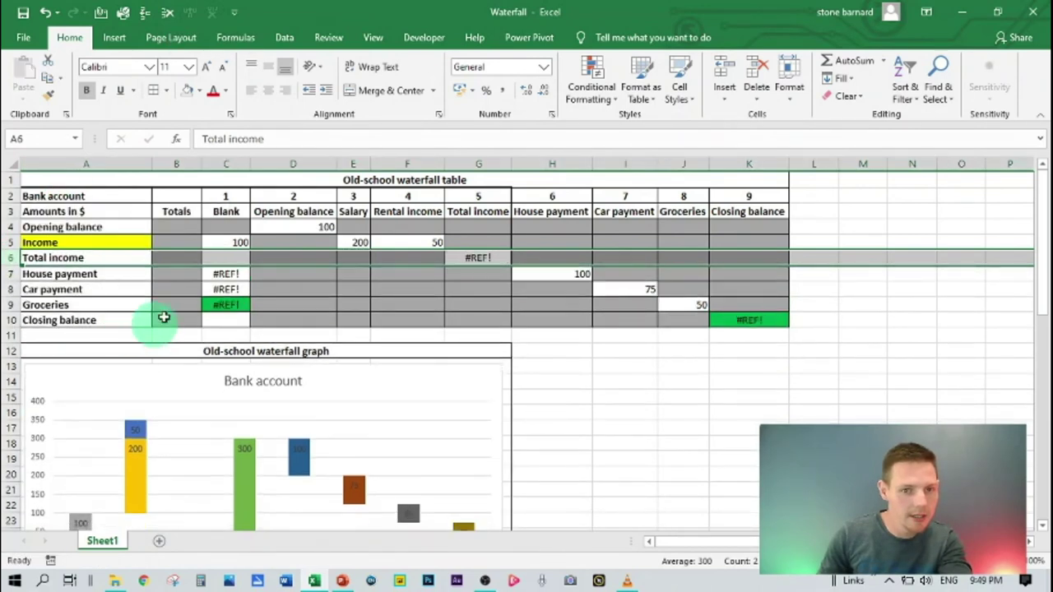
click(475, 257)
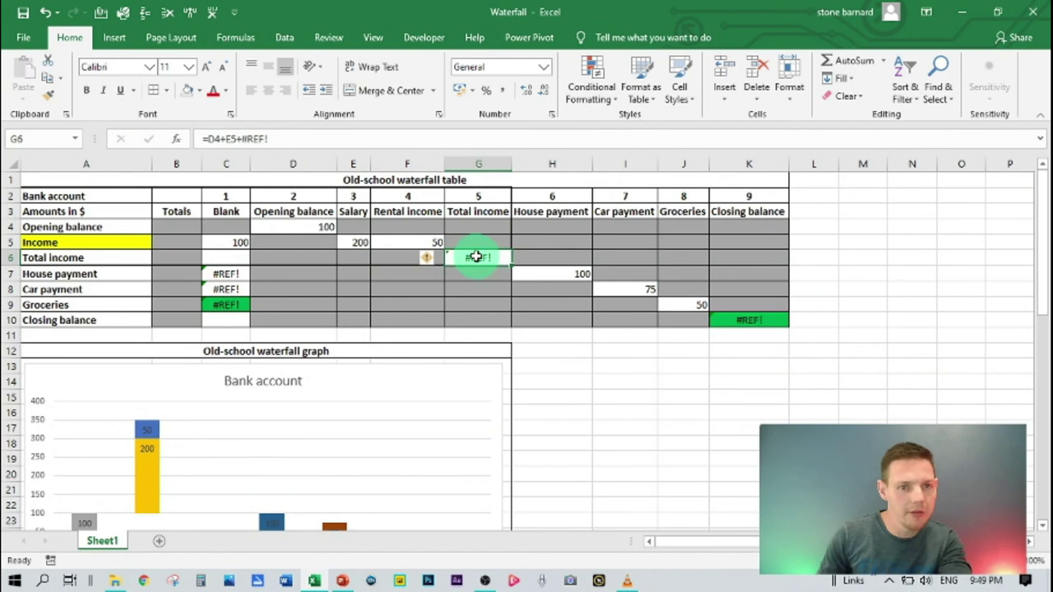
double_click(478, 255)
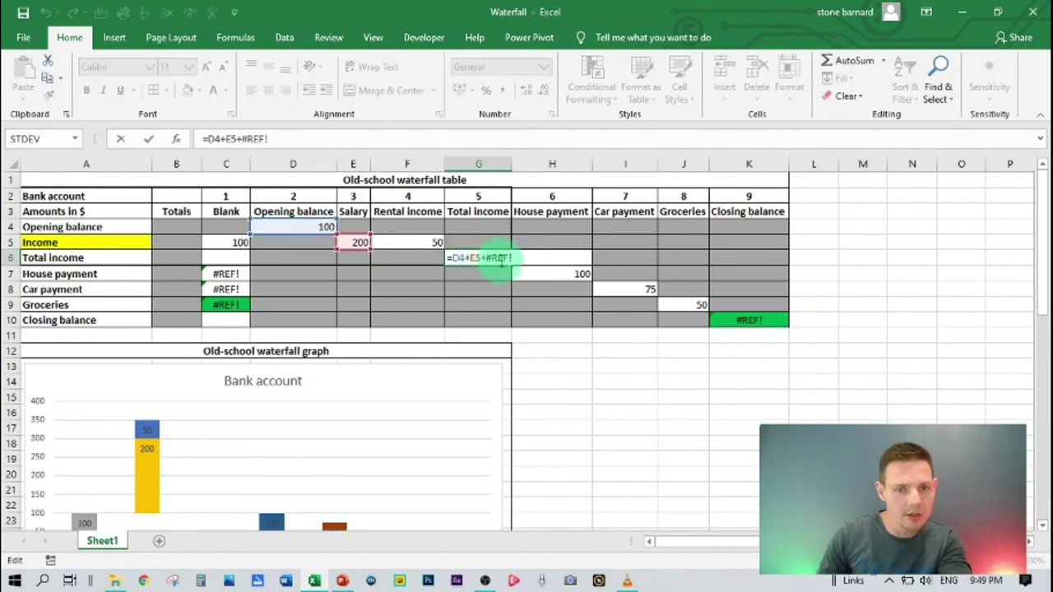
drag(271, 139, 244, 139)
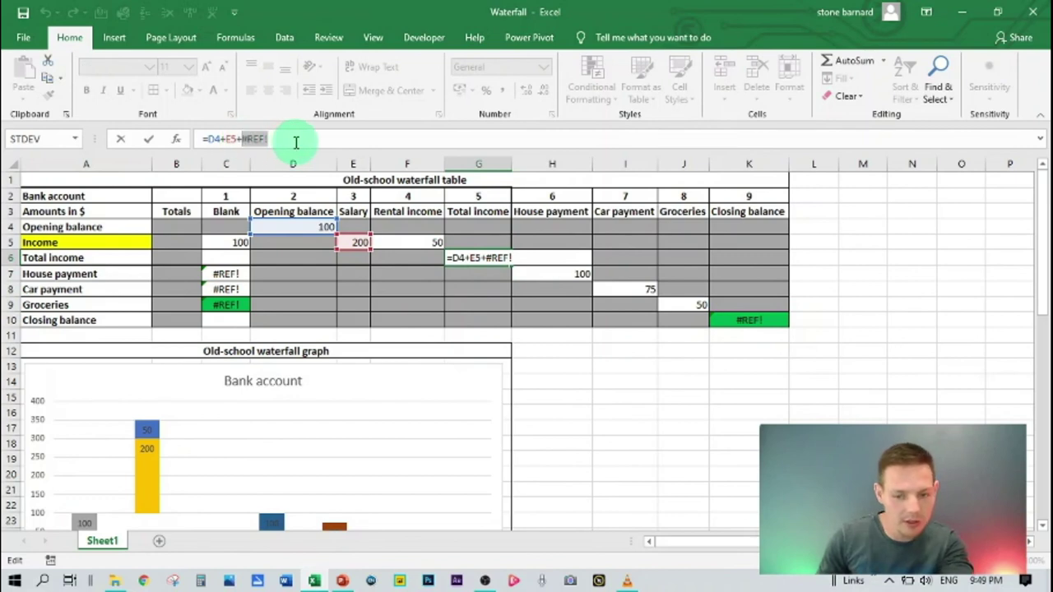
click(406, 242)
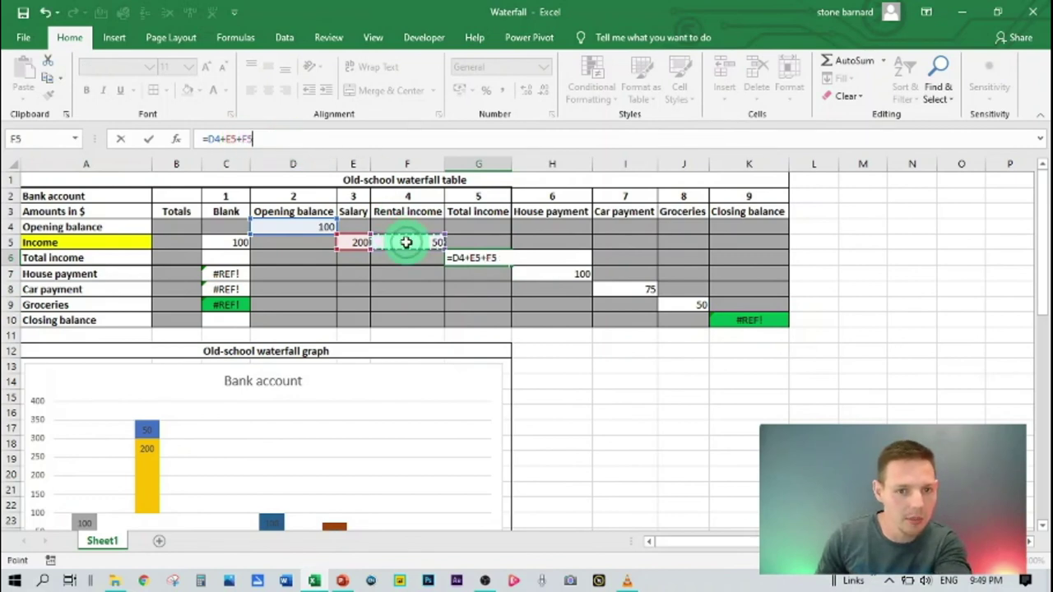
key(Return)
click(482, 262)
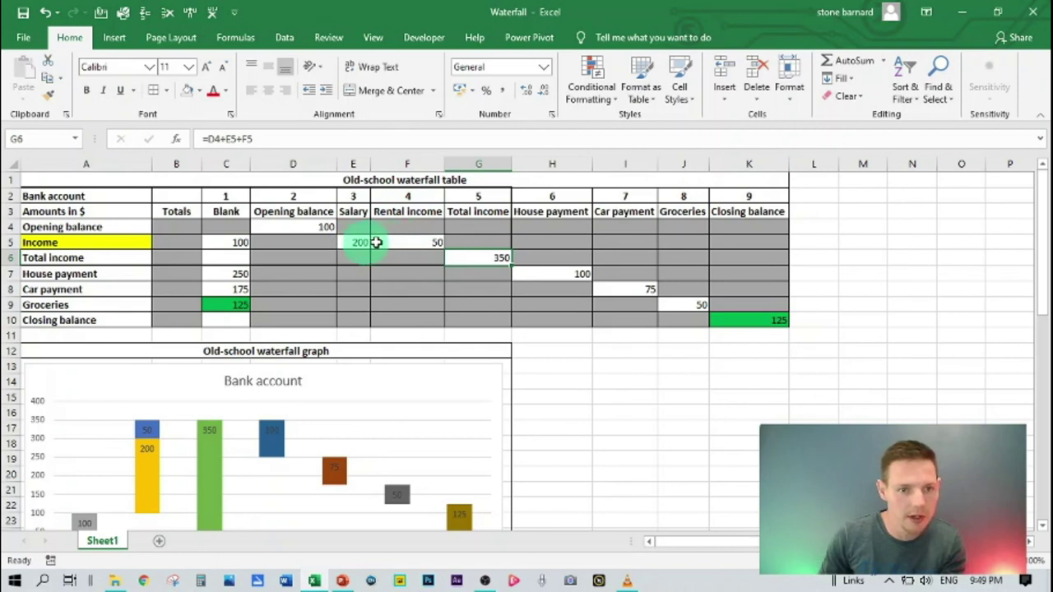
Fill the House payment label in A7 yellow and rename it Expenses.
click(71, 273)
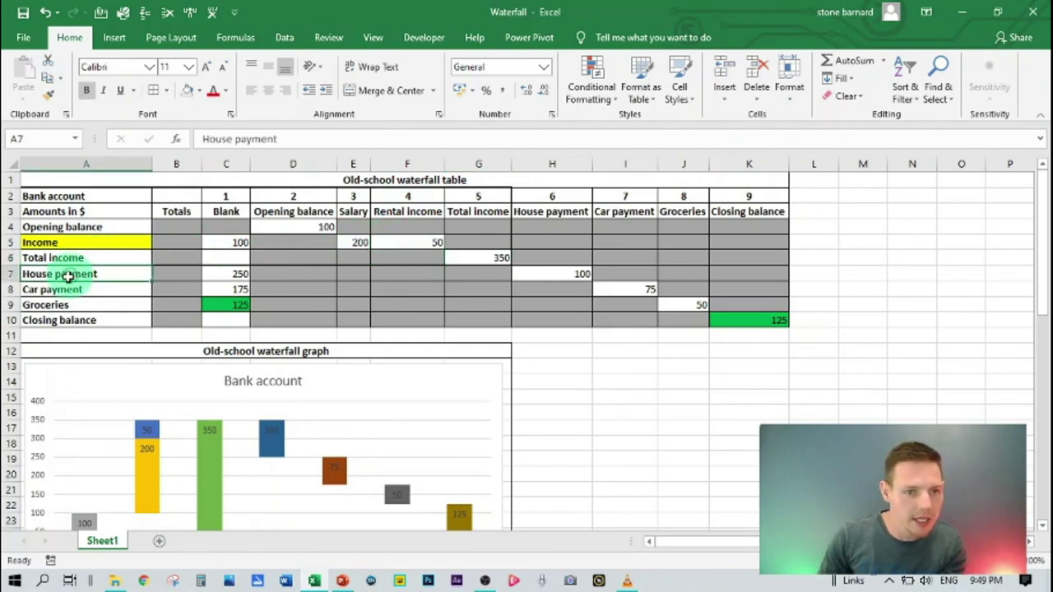
click(201, 92)
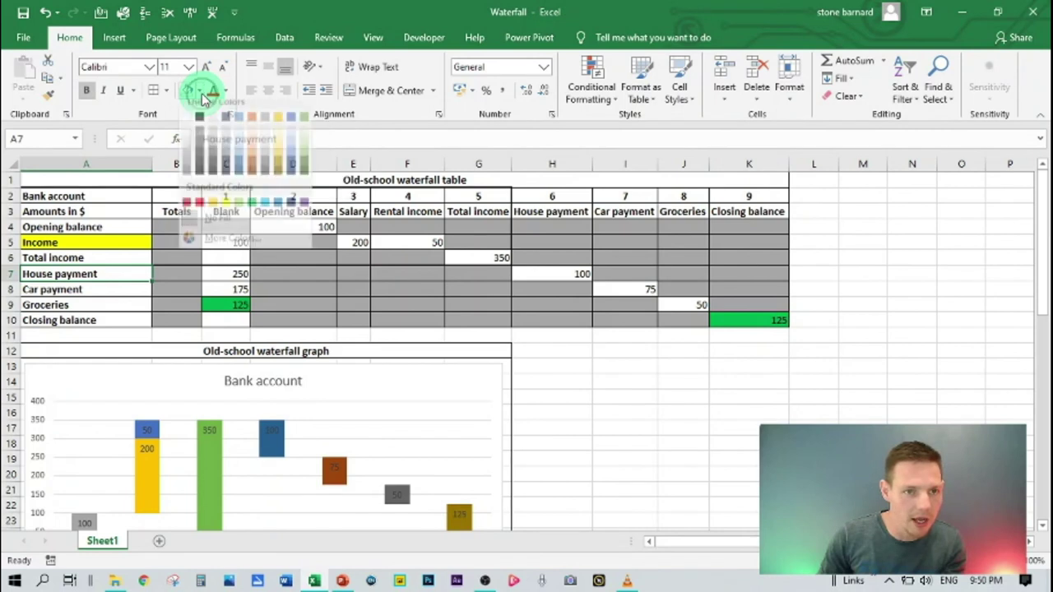
click(226, 214)
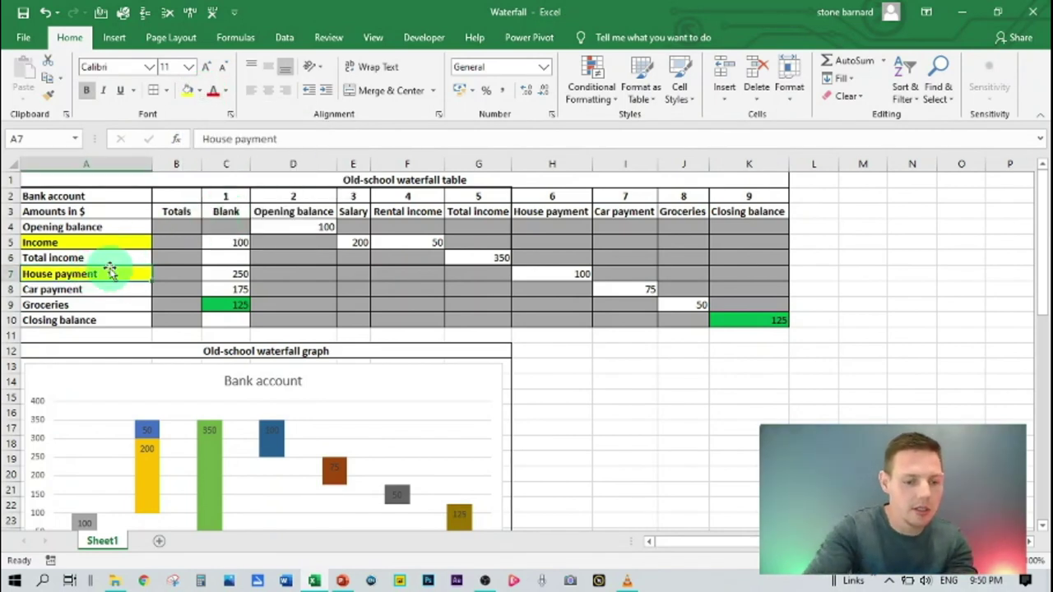
text(Expenses)
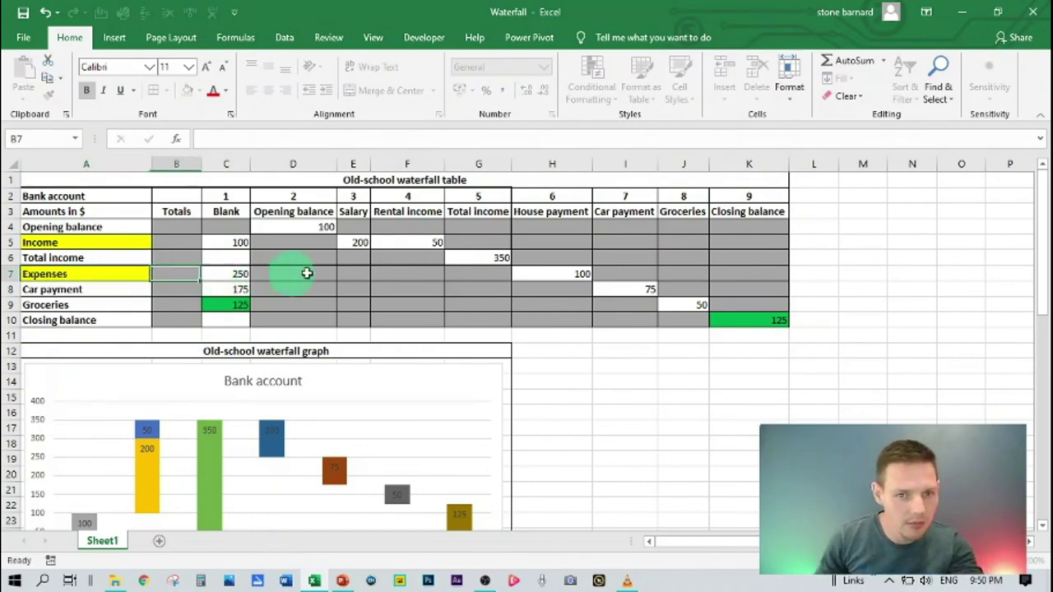
click(529, 273)
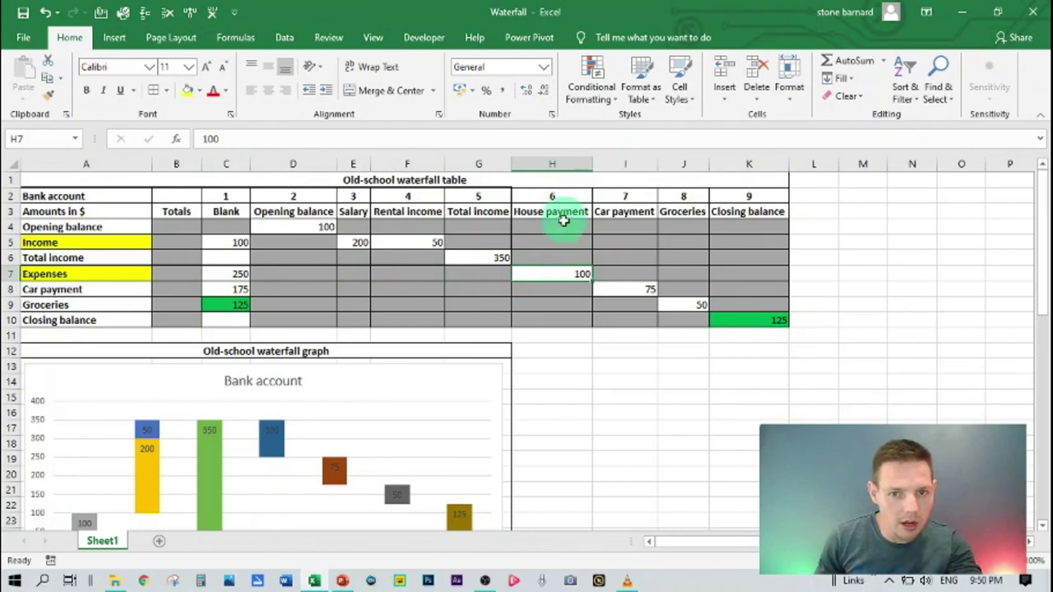
Enter 75 in I7 and 50 in J7 on the Expenses row.
click(619, 287)
click(625, 272)
text(75)
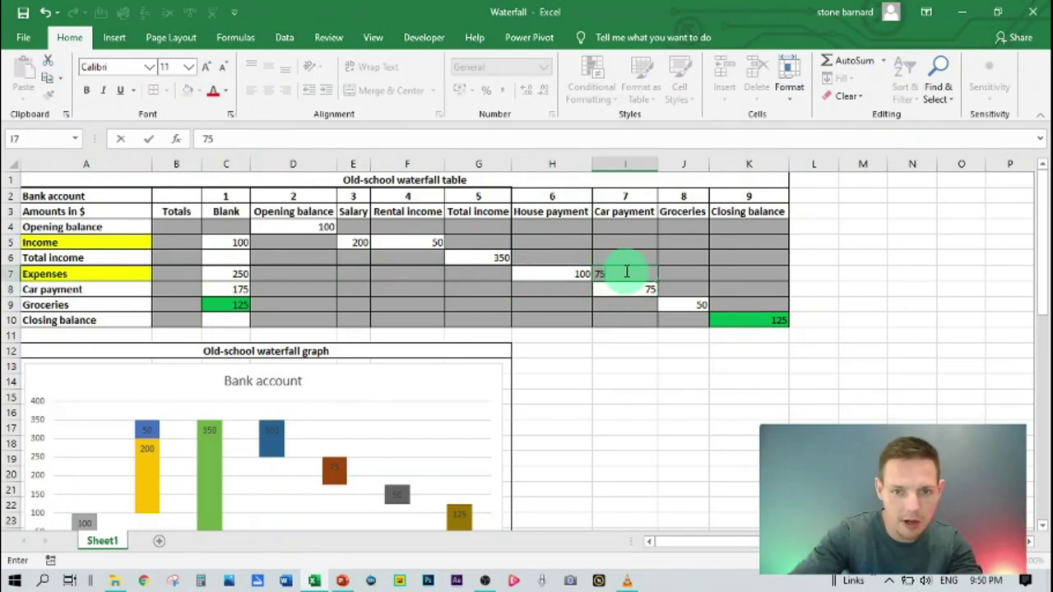
key(Tab)
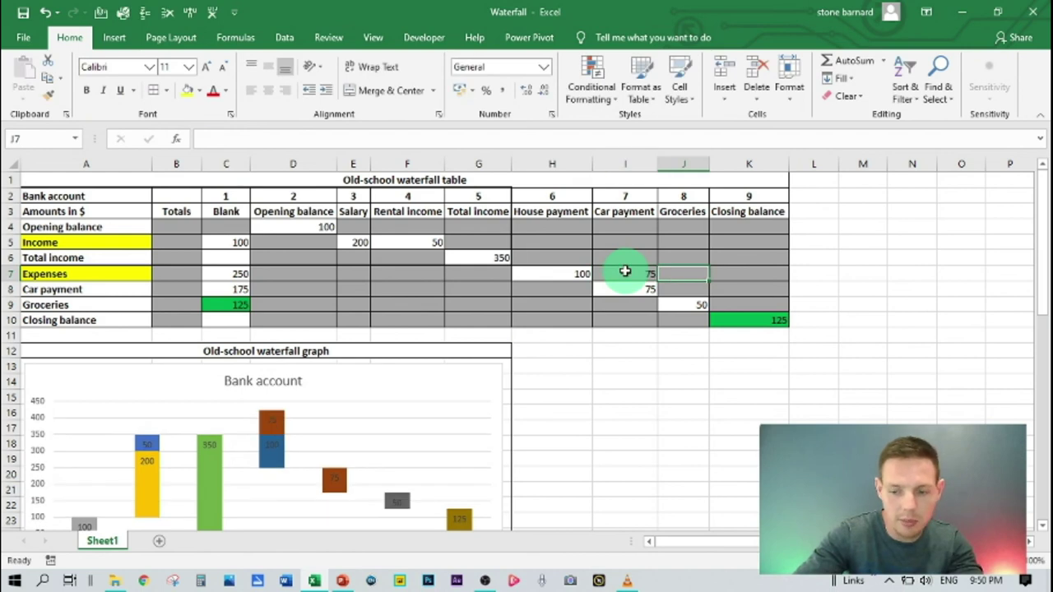
text(50)
key(Tab)
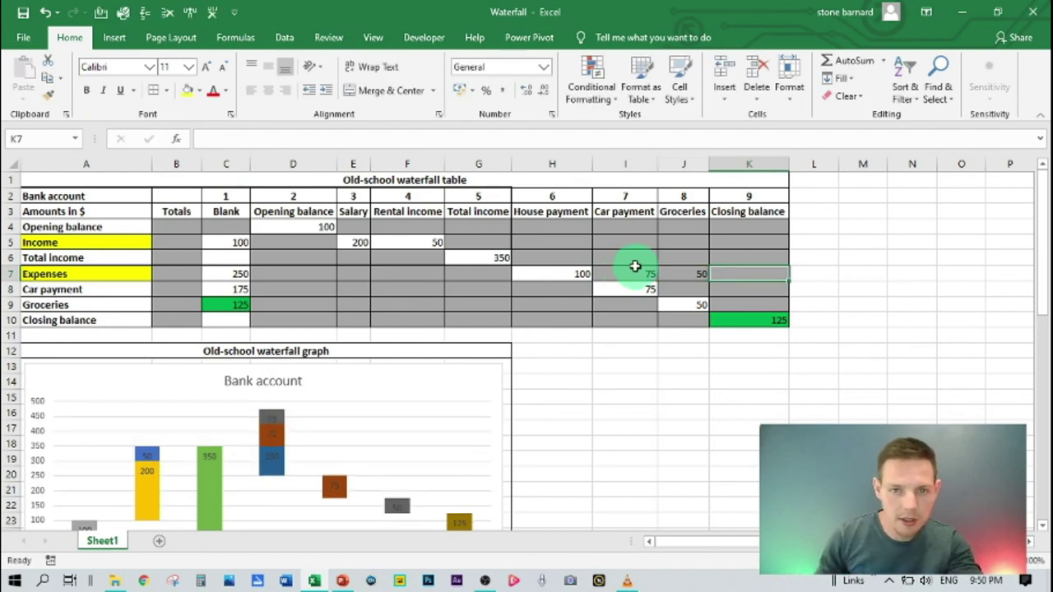
Clear the old values in I8 and J9, then select rows 8–9.
click(641, 288)
key(Delete)
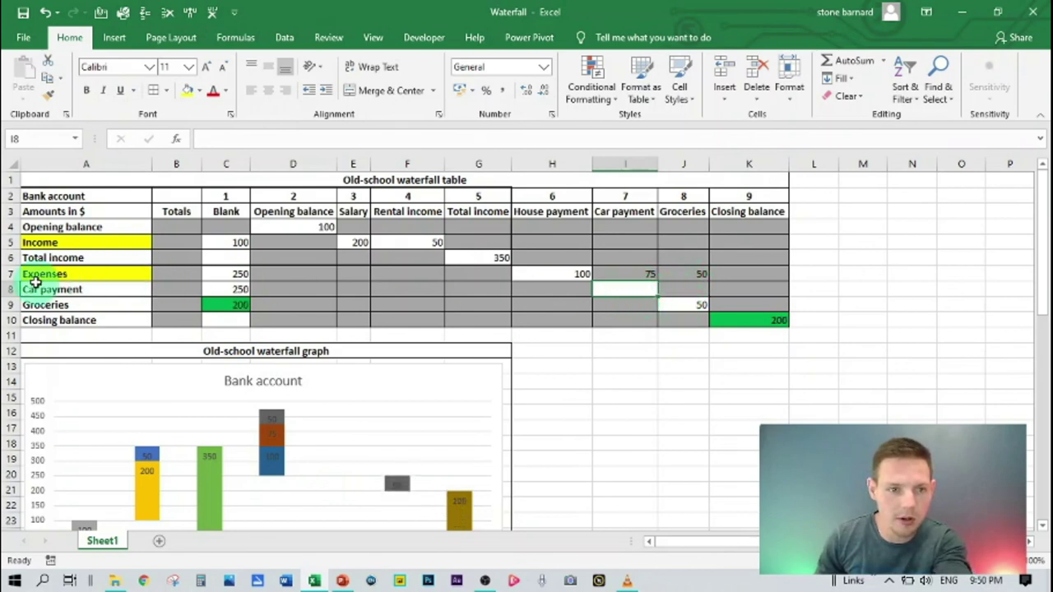
click(683, 302)
key(Delete)
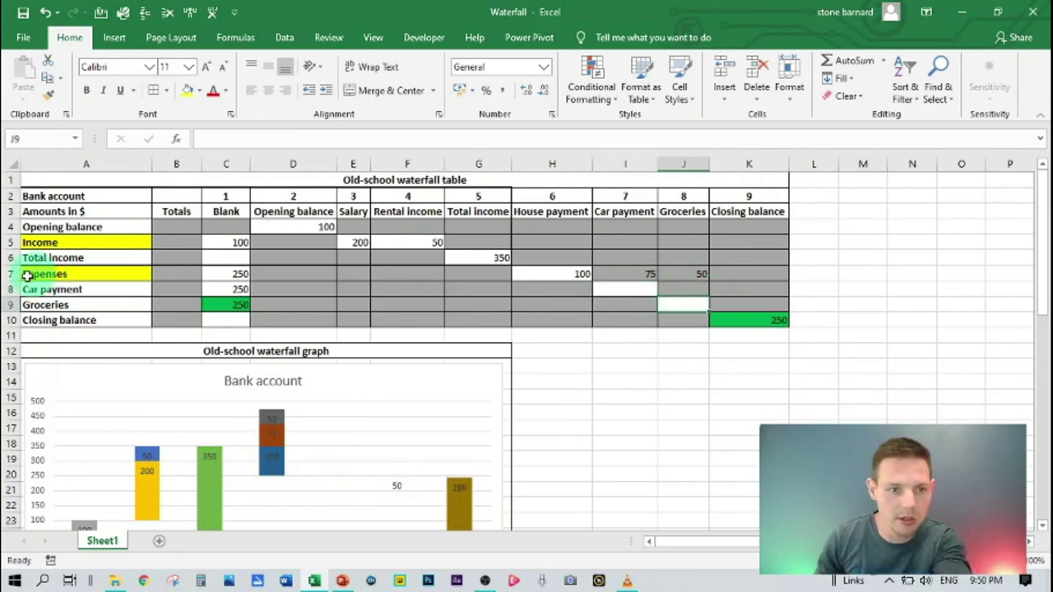
drag(16, 289, 12, 304)
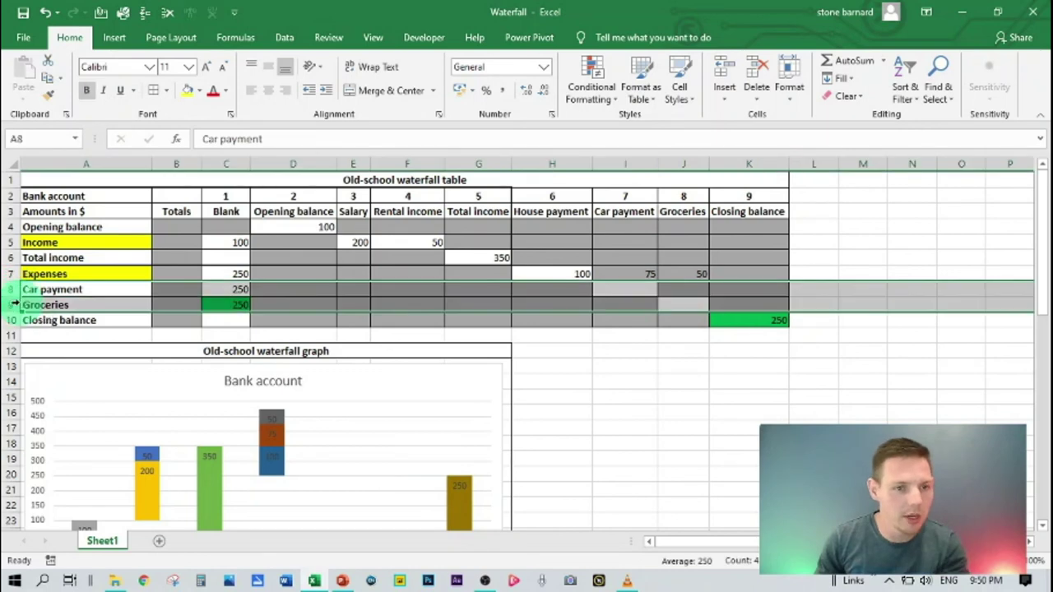
right_click(11, 296)
click(200, 298)
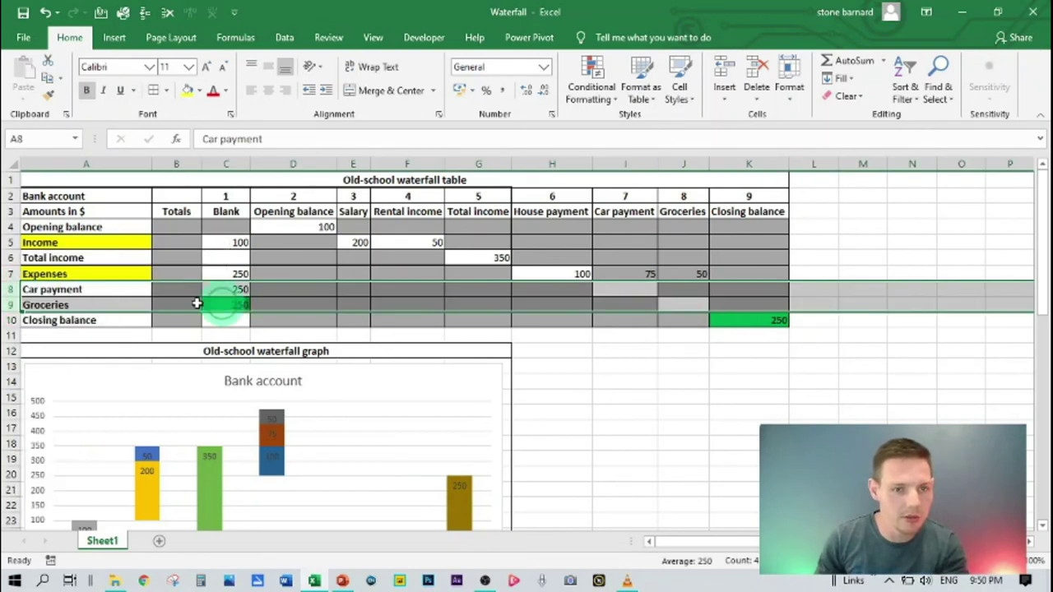
drag(17, 288, 20, 304)
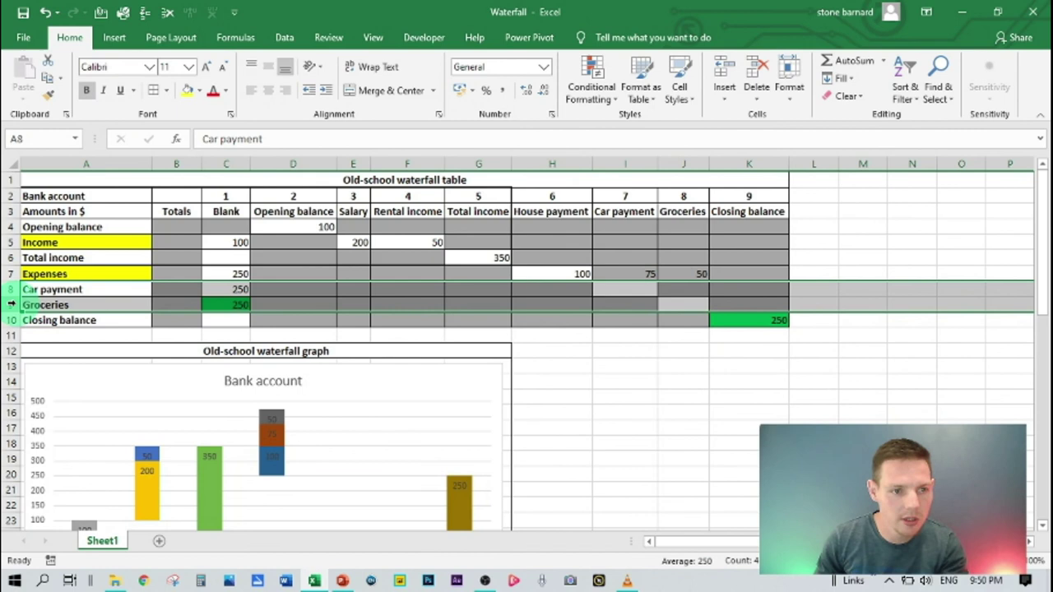
Delete the Car payment and Groceries rows and remove the grey fill from the 75 and 50 cells.
right_click(19, 303)
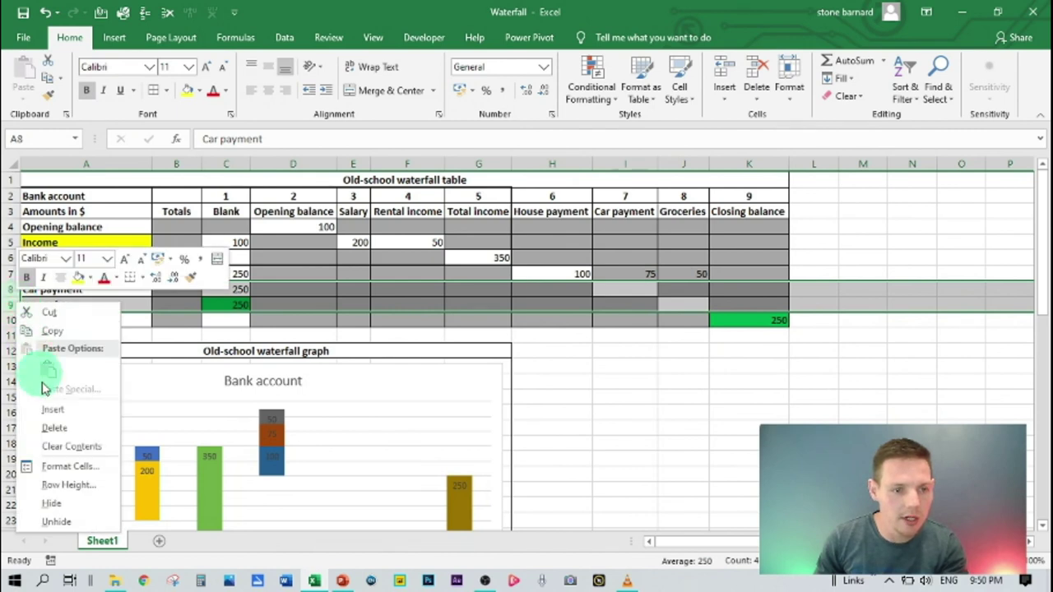
click(54, 428)
drag(628, 272, 667, 272)
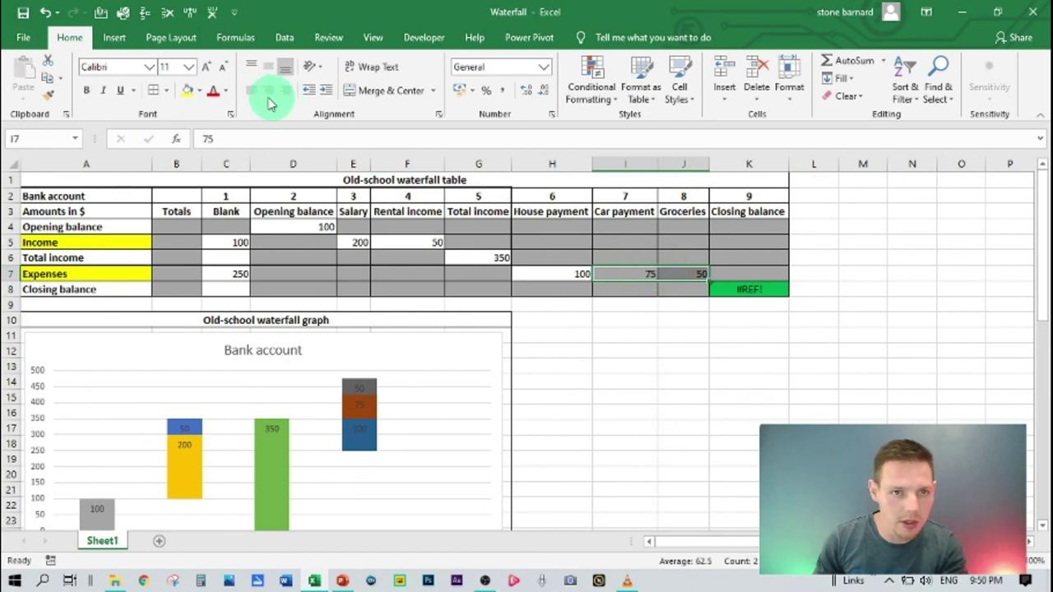
click(198, 91)
click(223, 228)
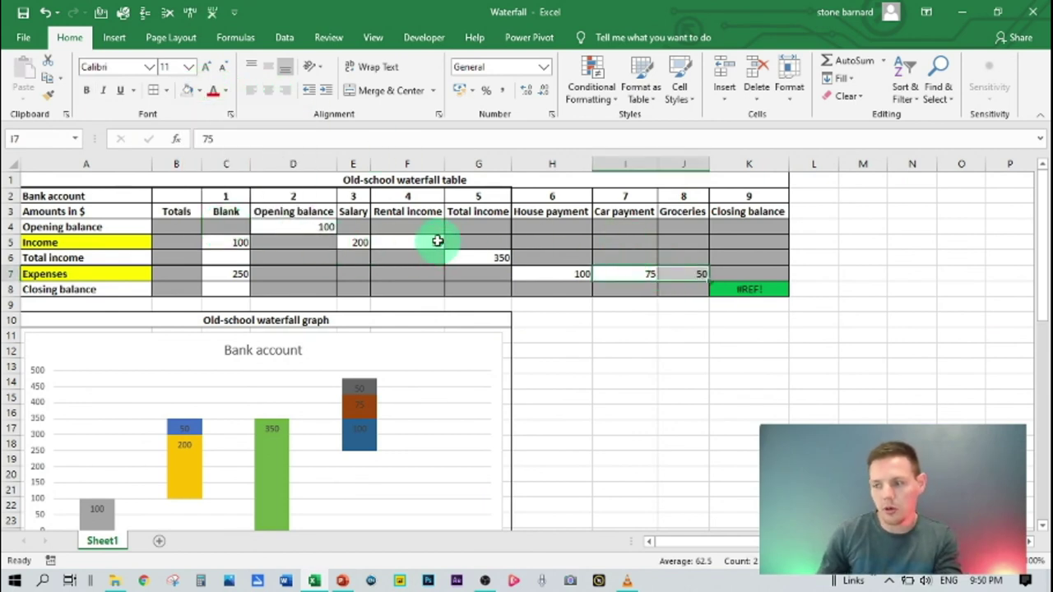
Change the Blank formula in C7 to =G6-H7-I7-J7.
click(233, 273)
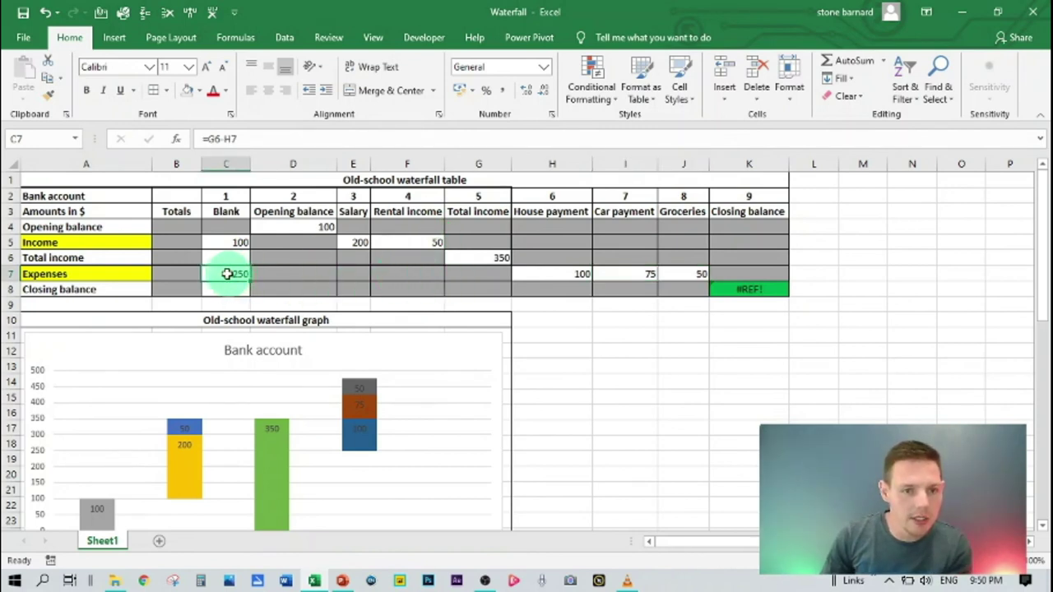
double_click(228, 274)
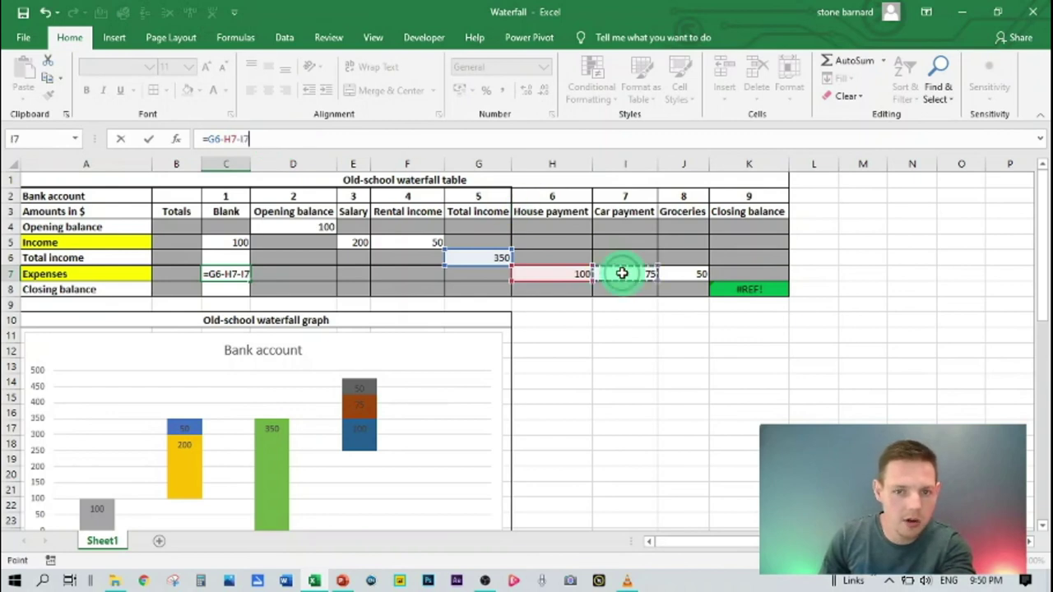
text(-)
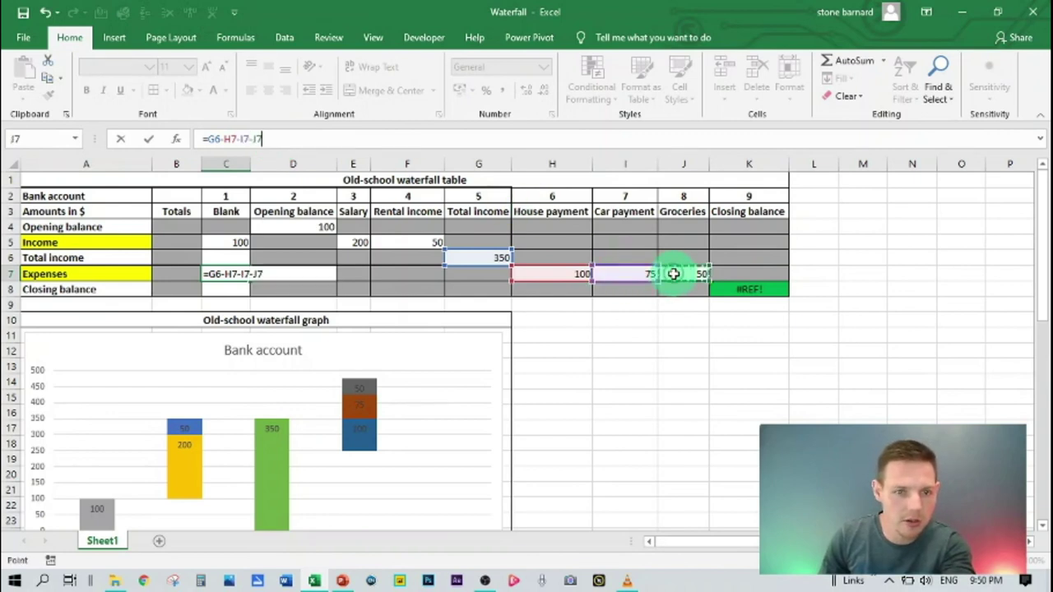
key(Return)
Fill the Blank cell C7 green.
click(229, 273)
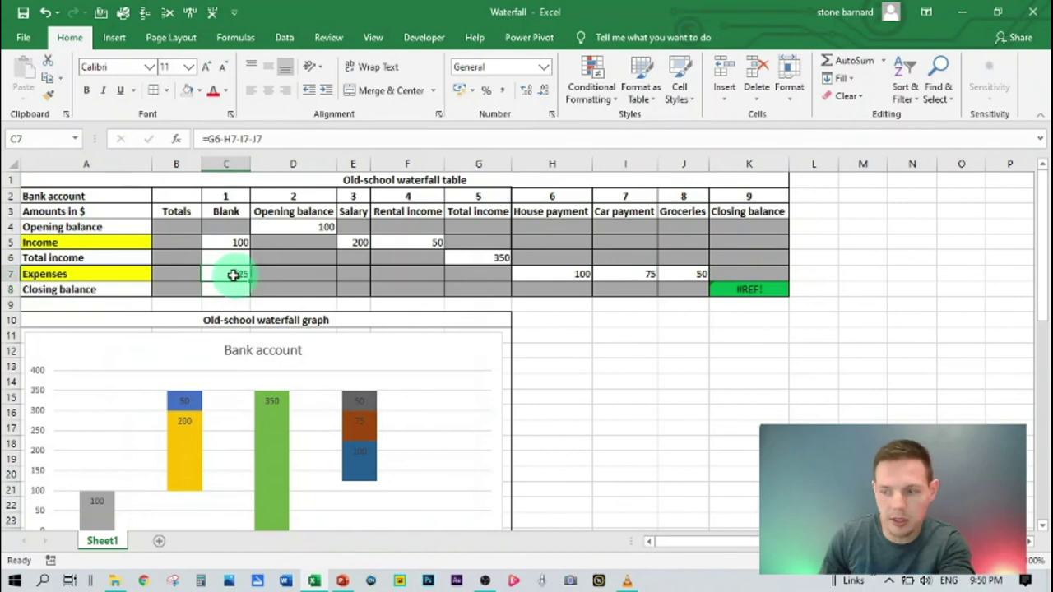
click(199, 91)
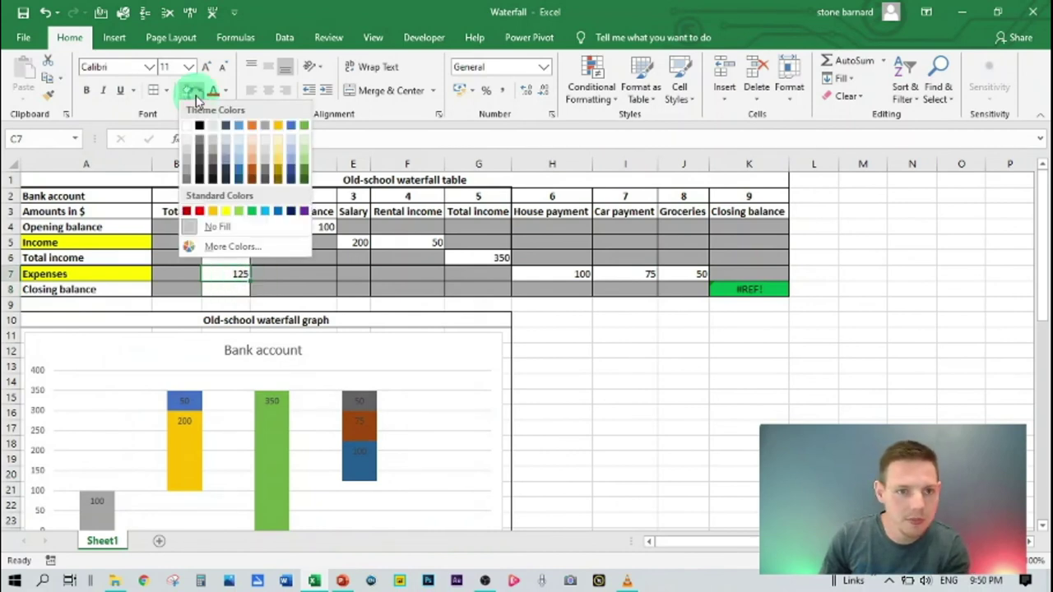
click(252, 212)
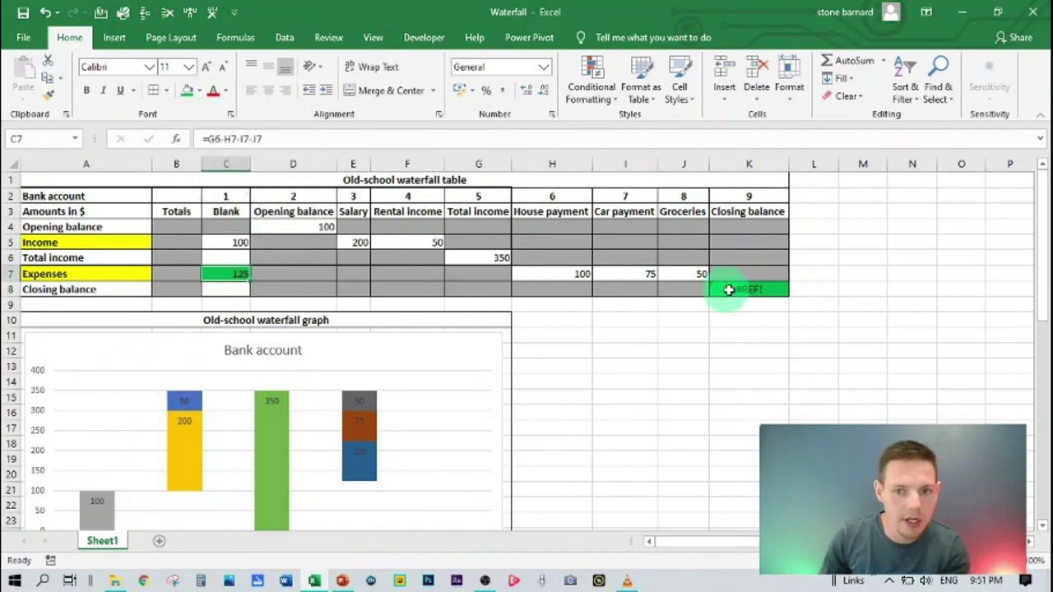
Replace the #REF! references in K8 so Closing balance reads =G6-H7-I7-J7, showing 125.
click(732, 290)
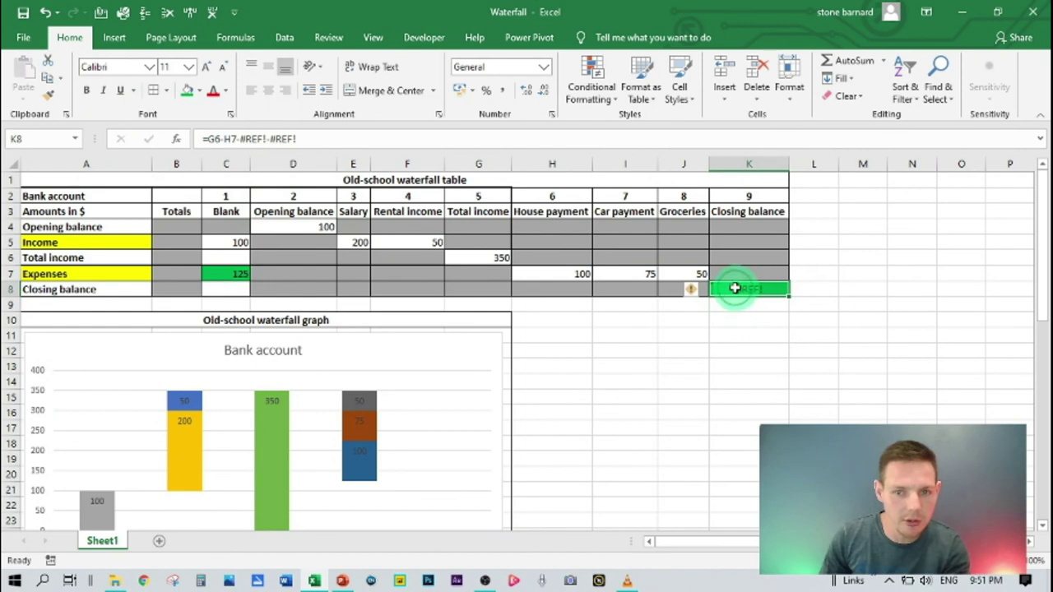
double_click(735, 287)
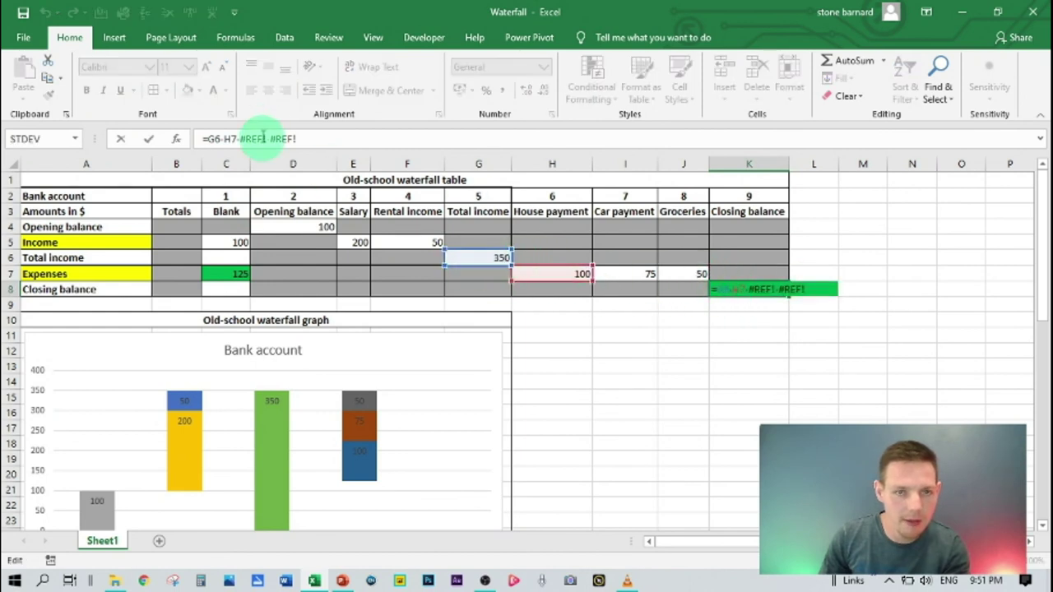
drag(293, 140, 258, 141)
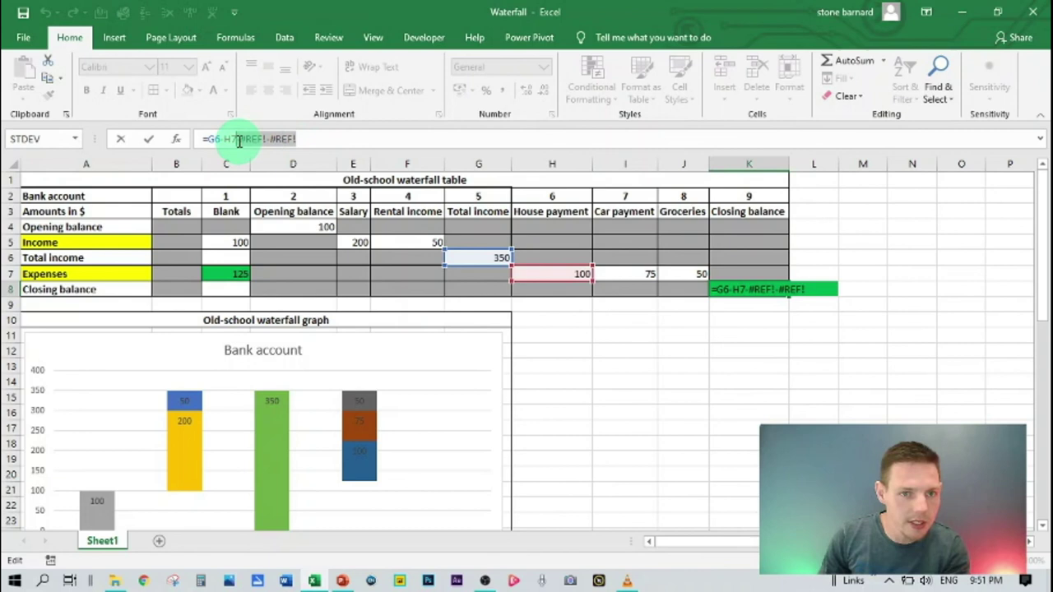
key(BackSpace)
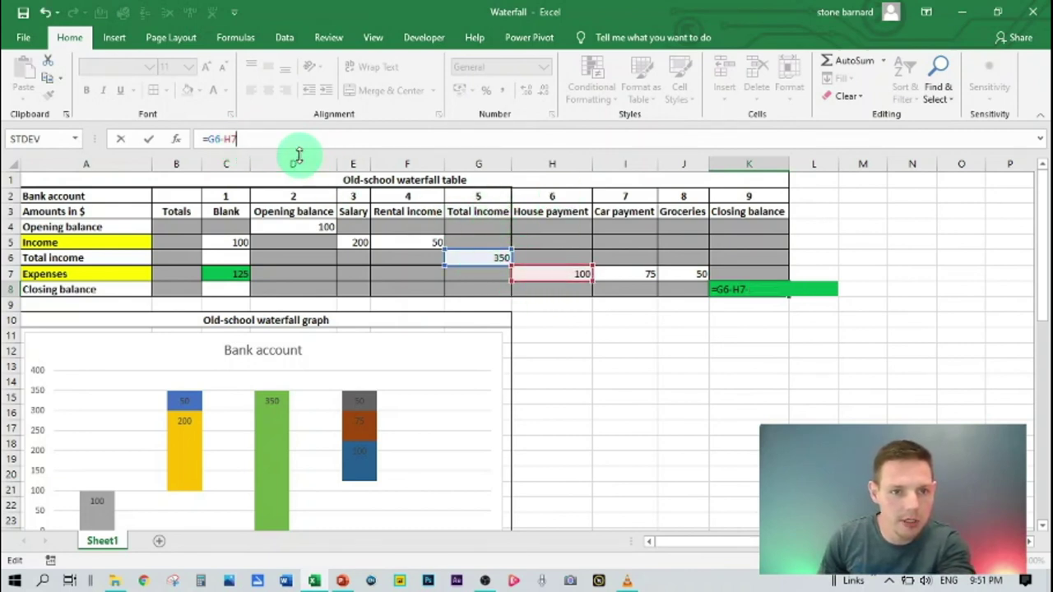
text(-)
click(633, 273)
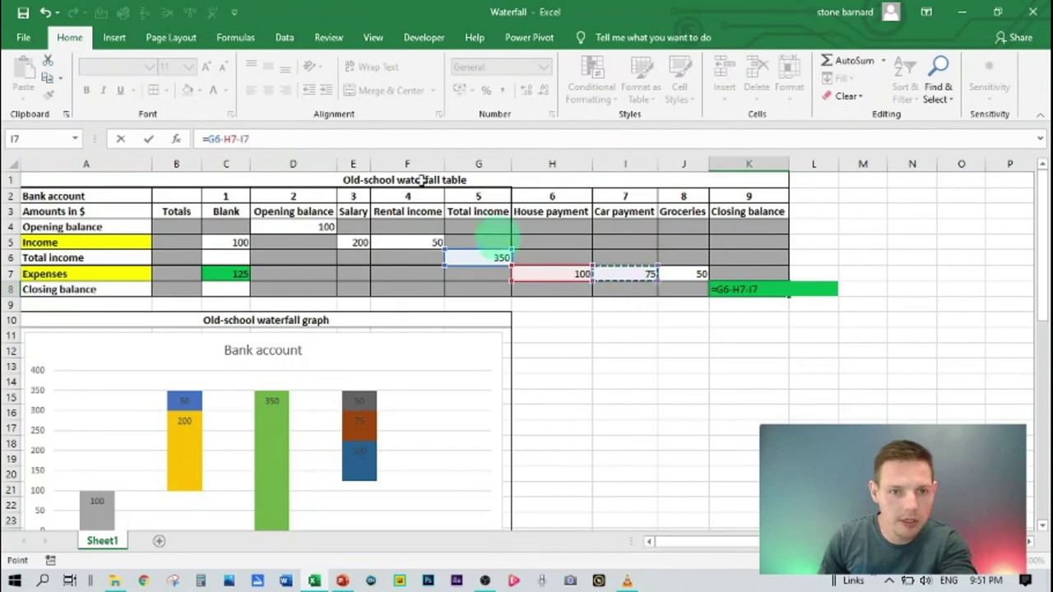
text(-)
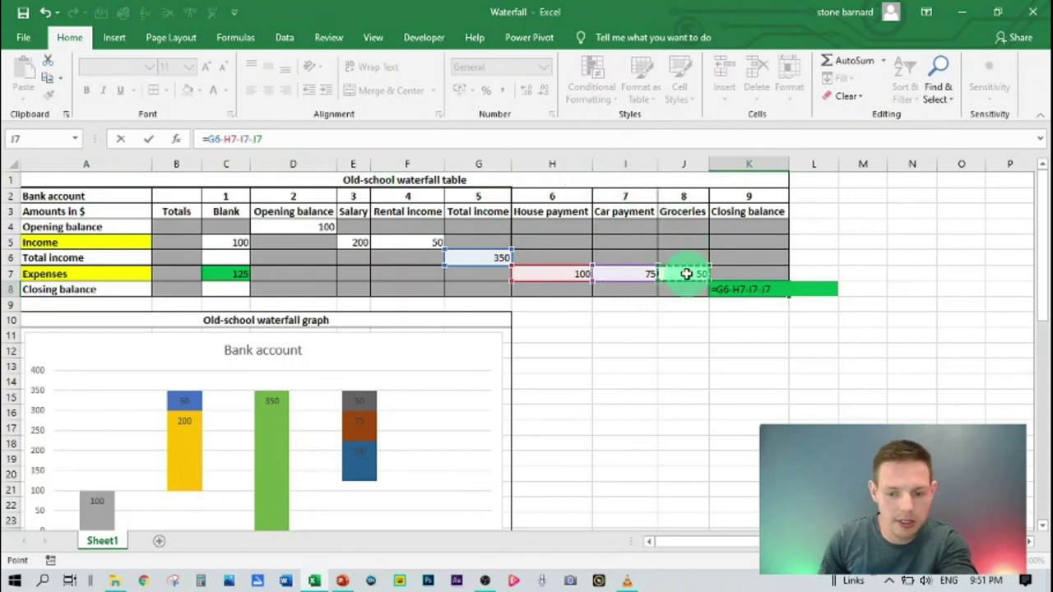
key(Return)
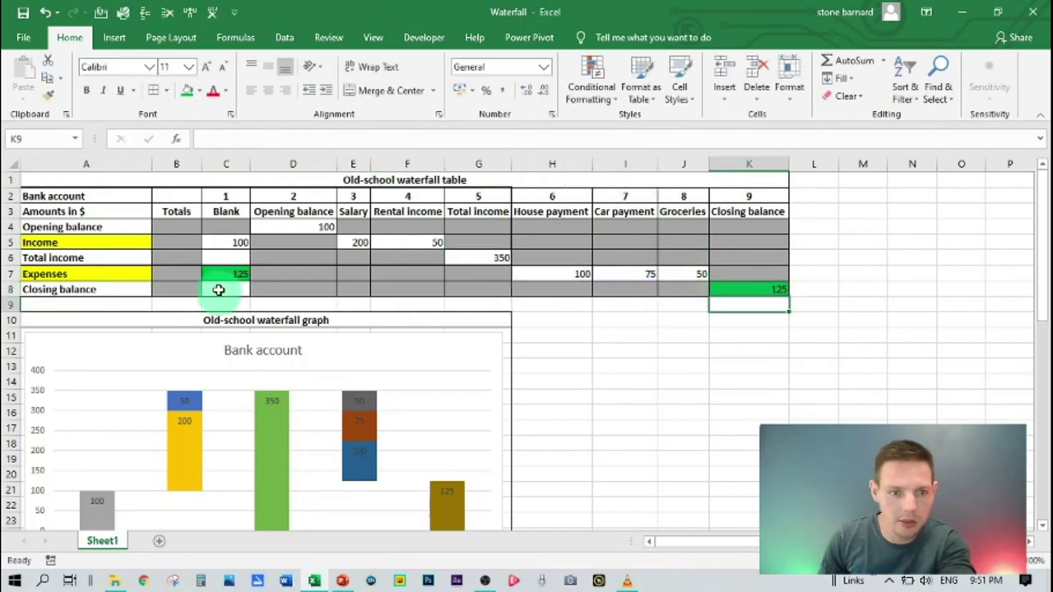
click(762, 322)
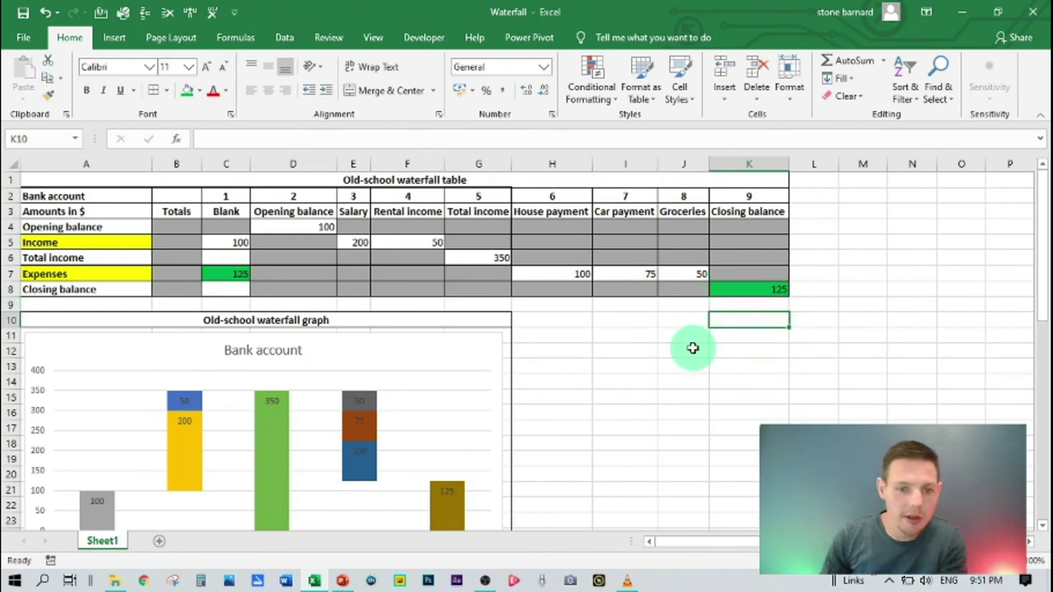
scroll(692, 347, down, 1)
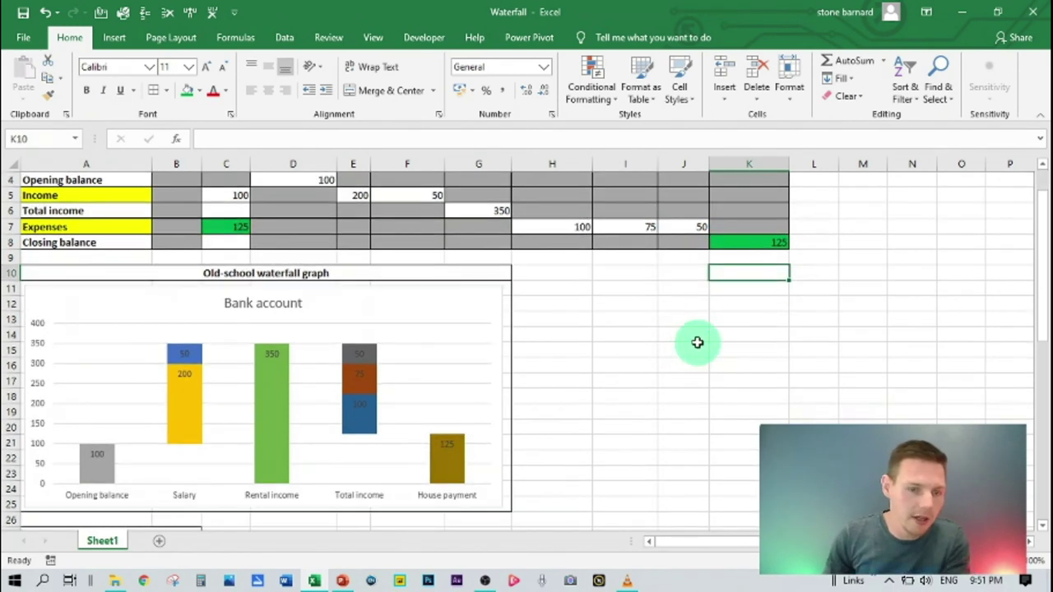
scroll(697, 342, down, 1)
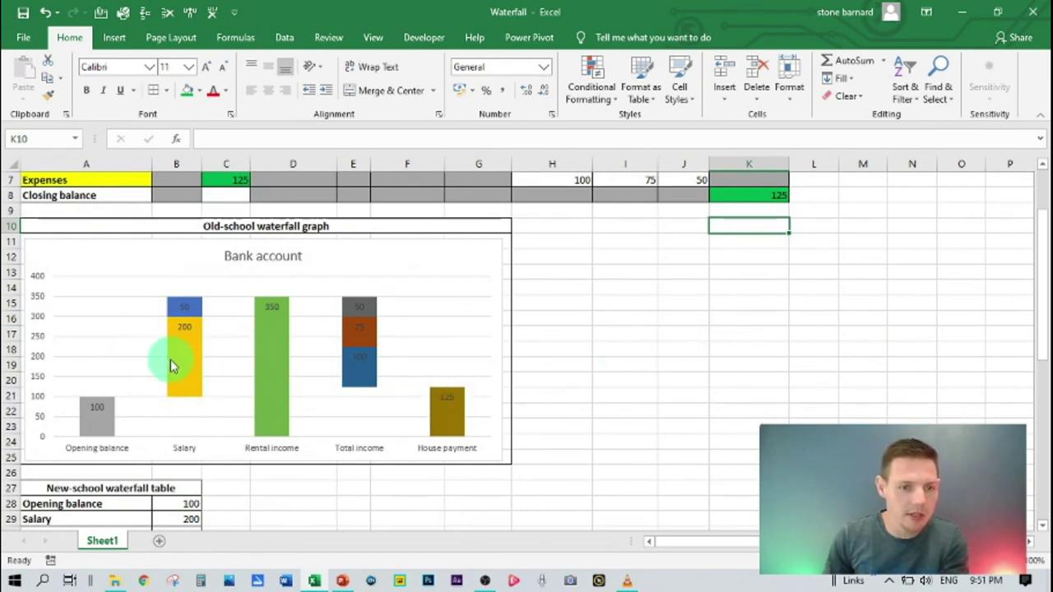
mouse_move(174, 367)
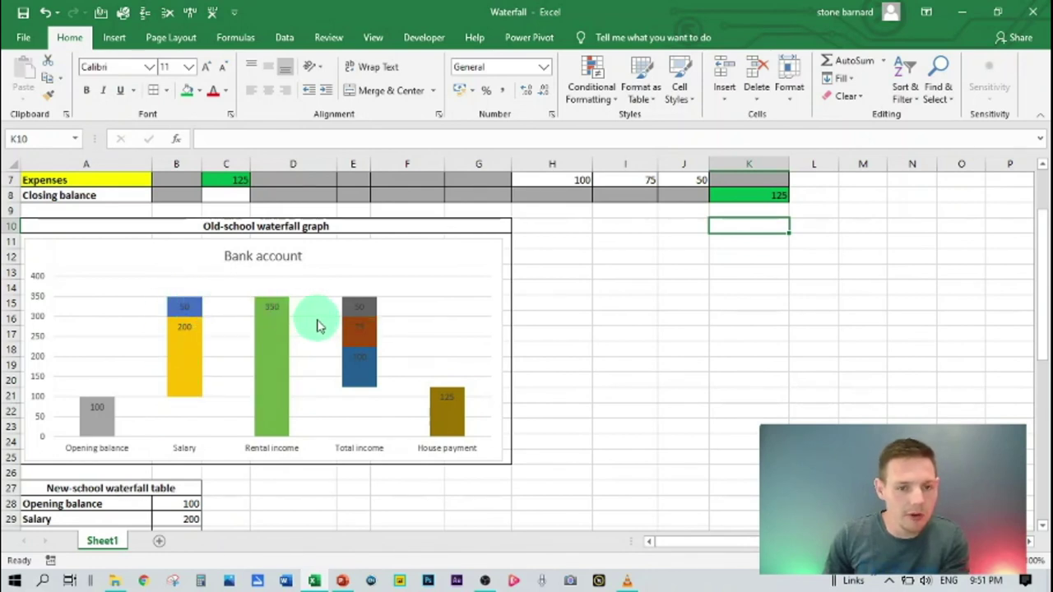
scroll(176, 436, up, 2)
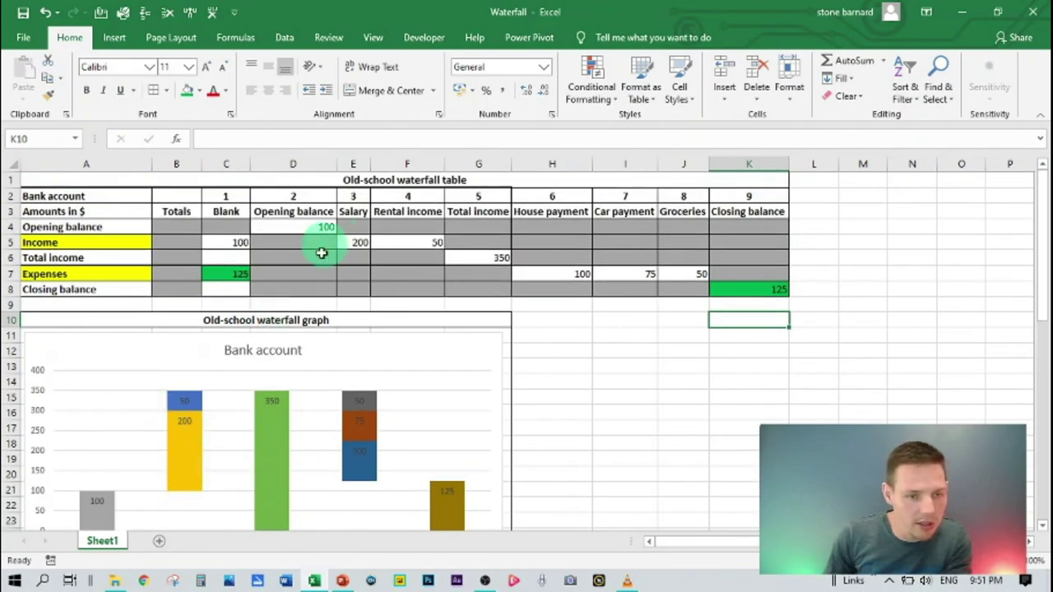
click(598, 349)
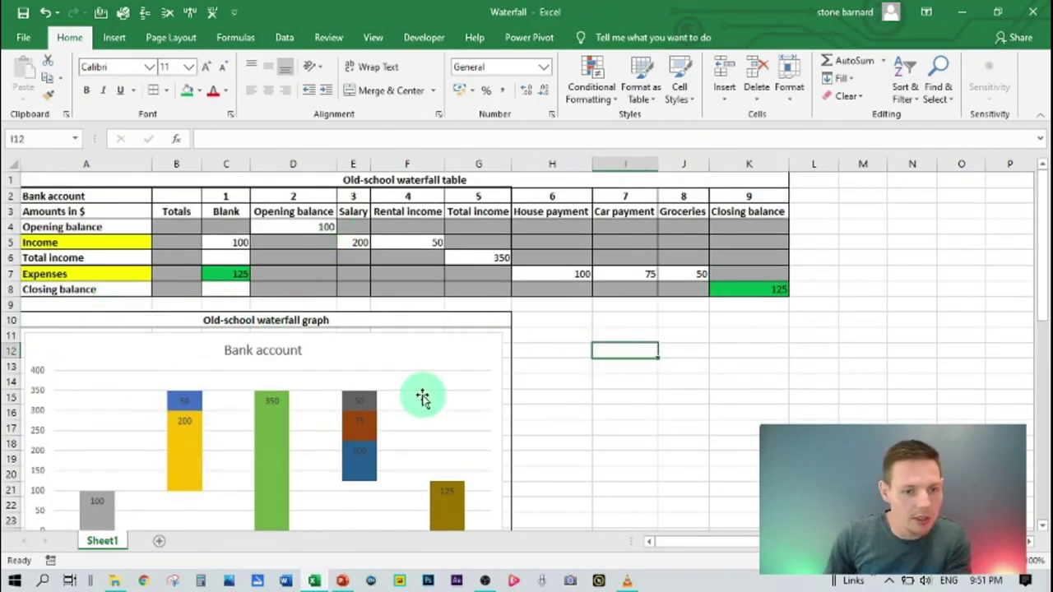
scroll(411, 391, down, 1)
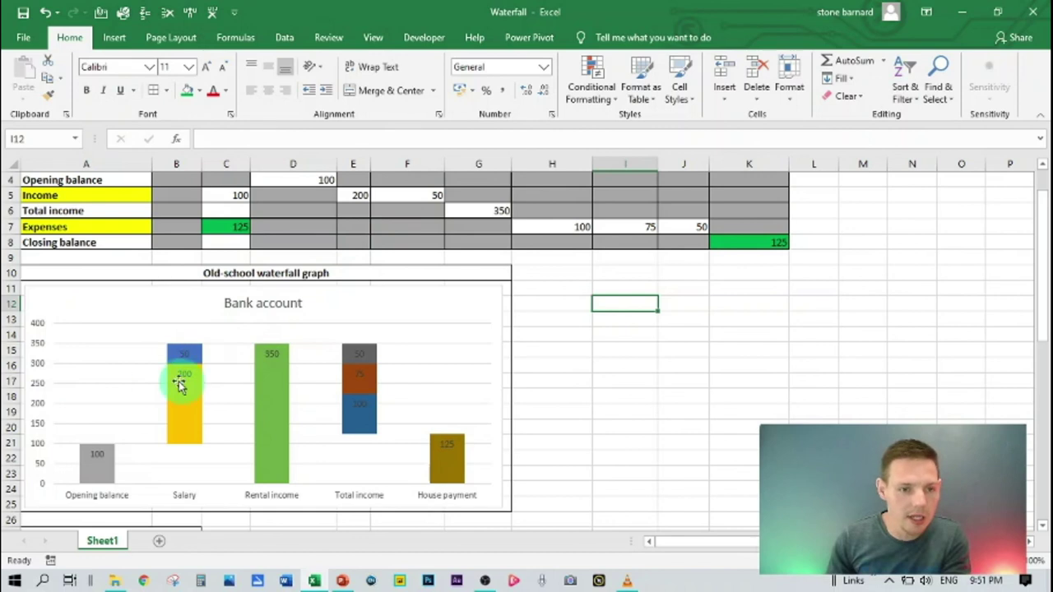
mouse_move(196, 395)
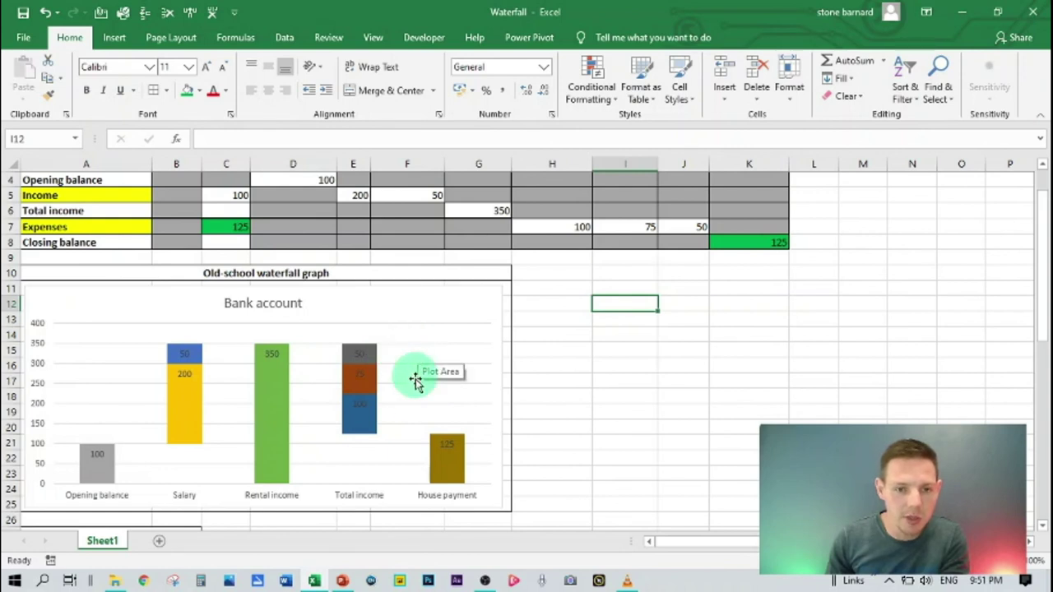
mouse_move(365, 419)
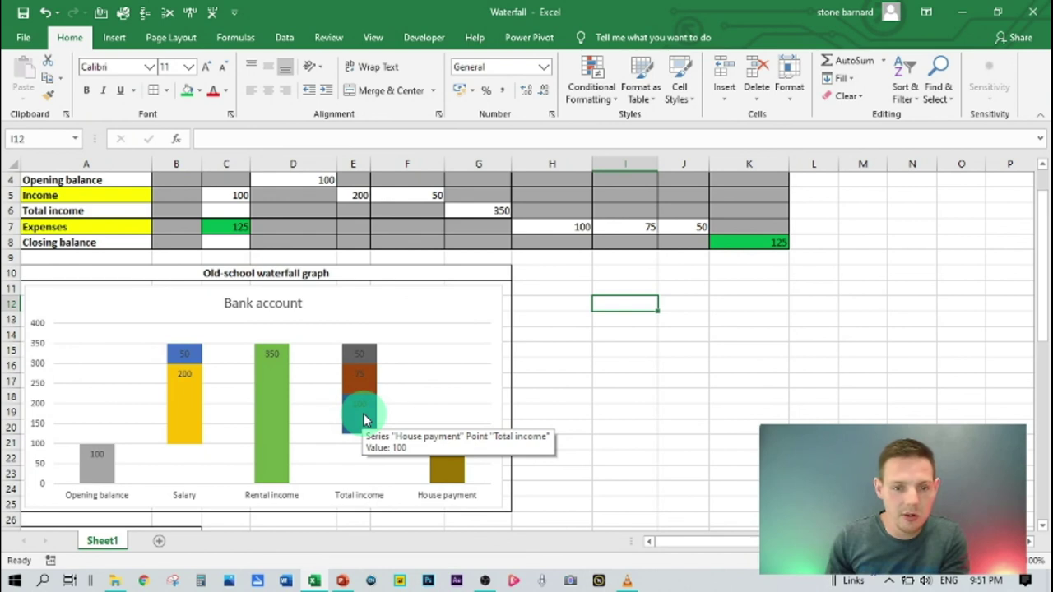
mouse_move(369, 384)
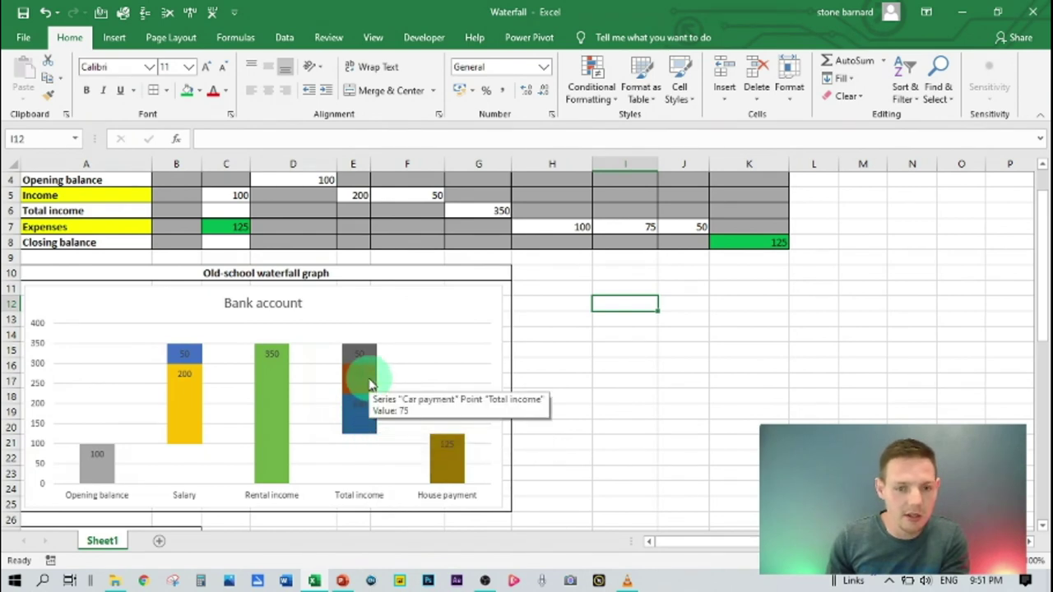
mouse_move(368, 354)
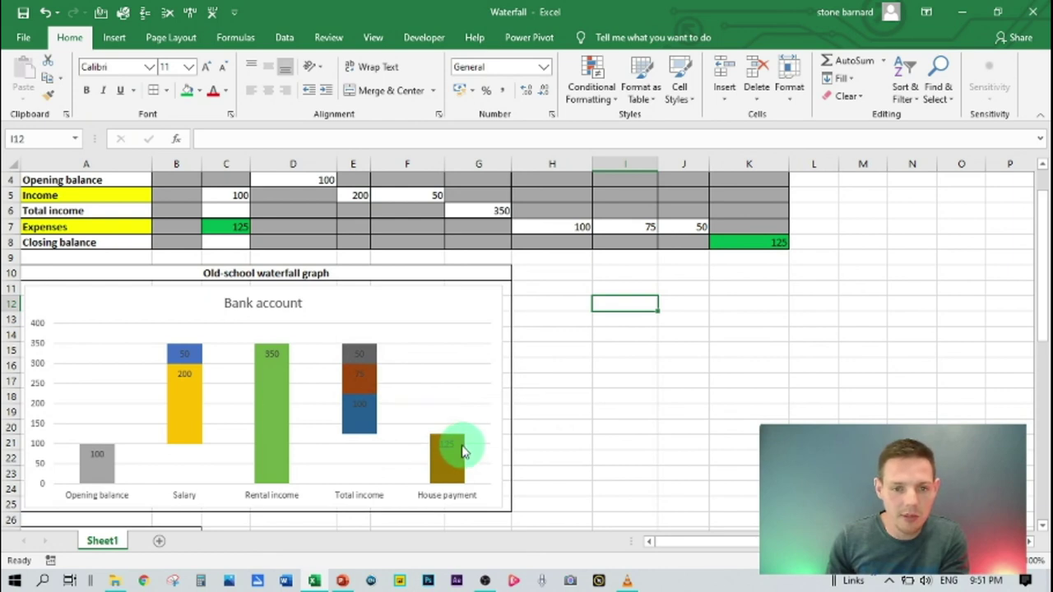
scroll(462, 436, up, 1)
scroll(463, 435, up, 1)
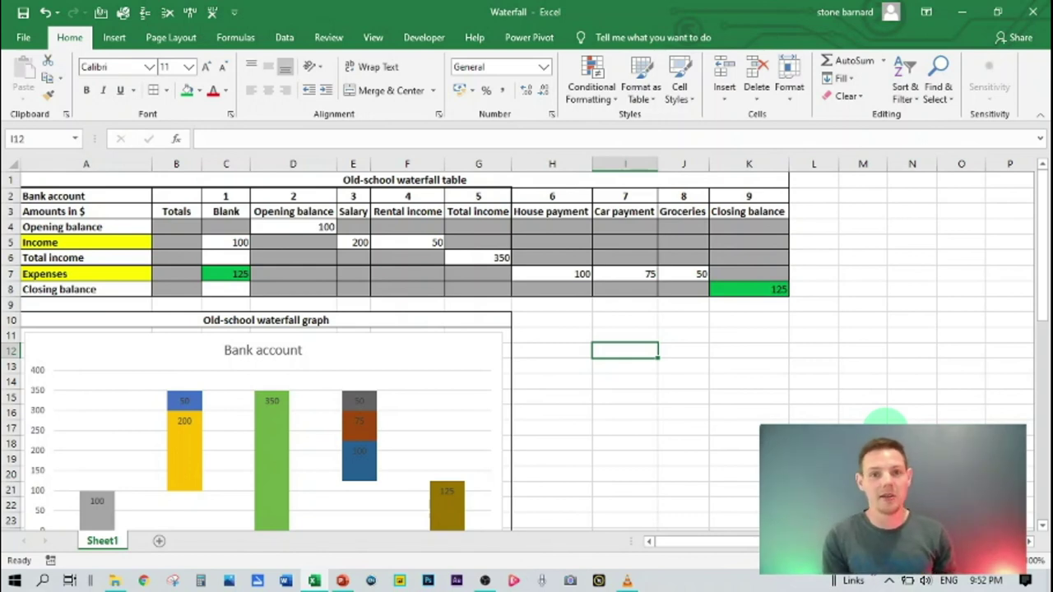
Select the whole table A1:K8 from the Closing balance cell K8 with Ctrl+A.
click(748, 288)
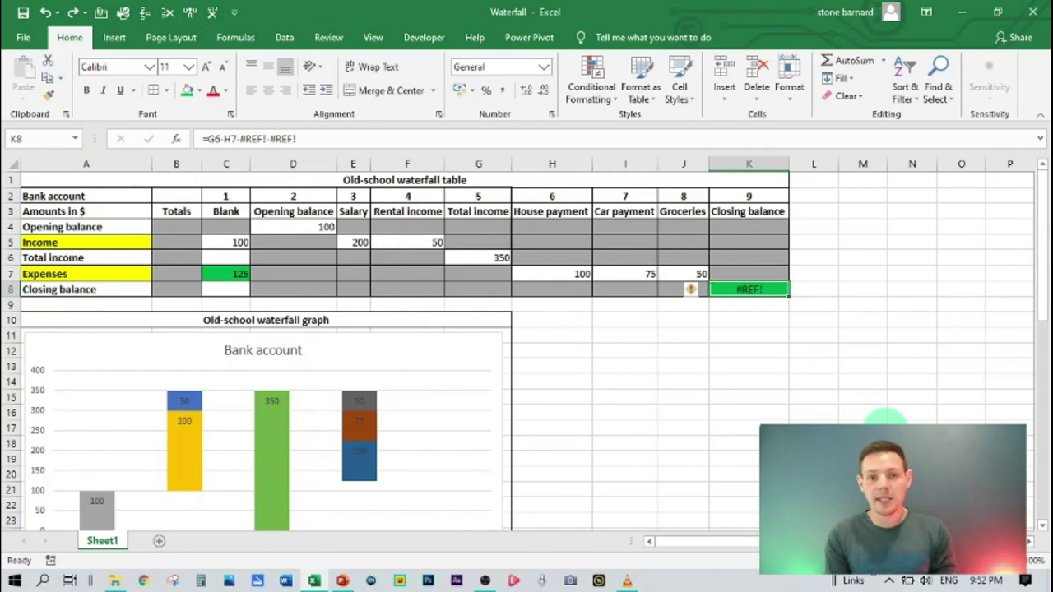
key(ctrl+a)
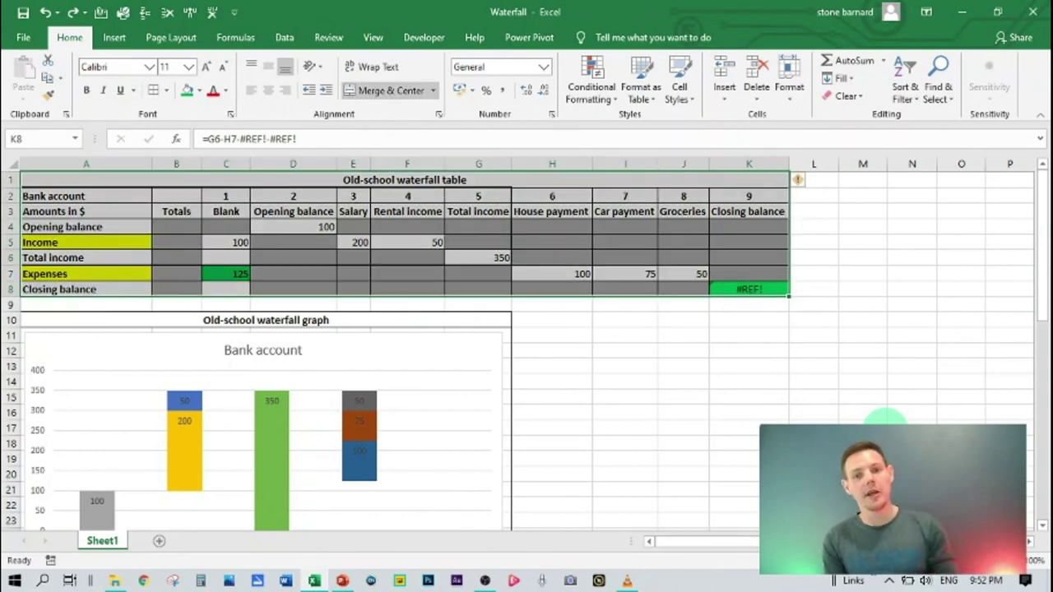